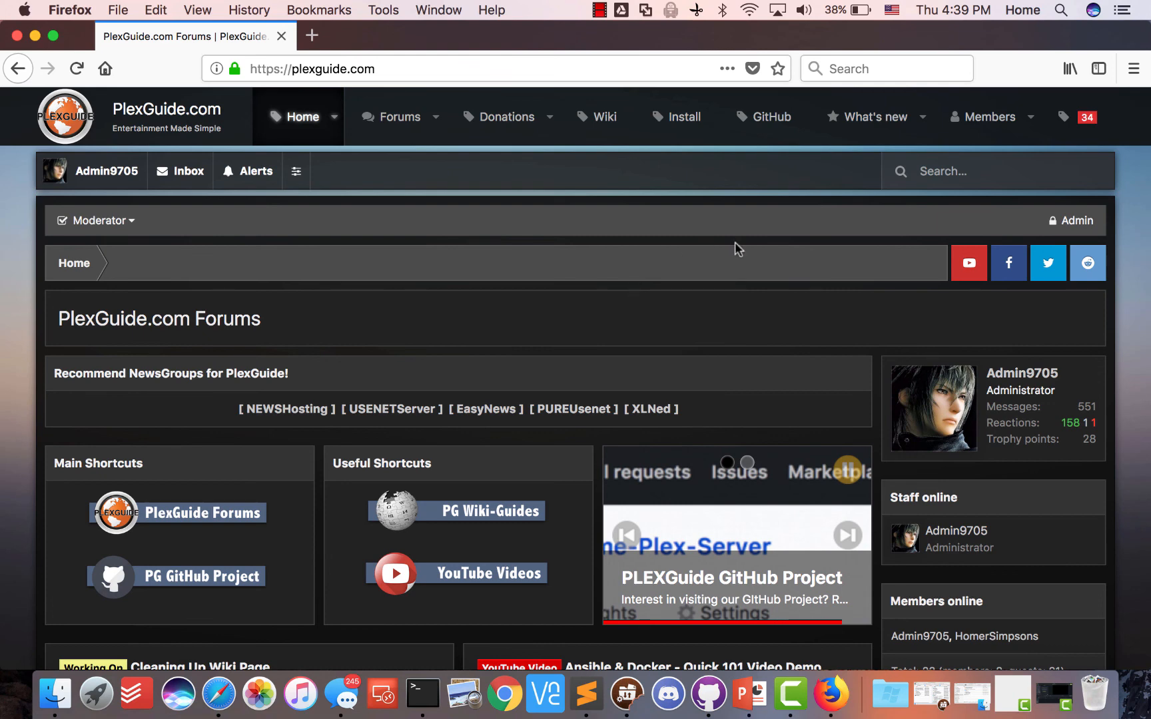
Look over the PlexGuide forum home page, then open a new blank Firefox tab
scroll(734, 247, "down", 1)
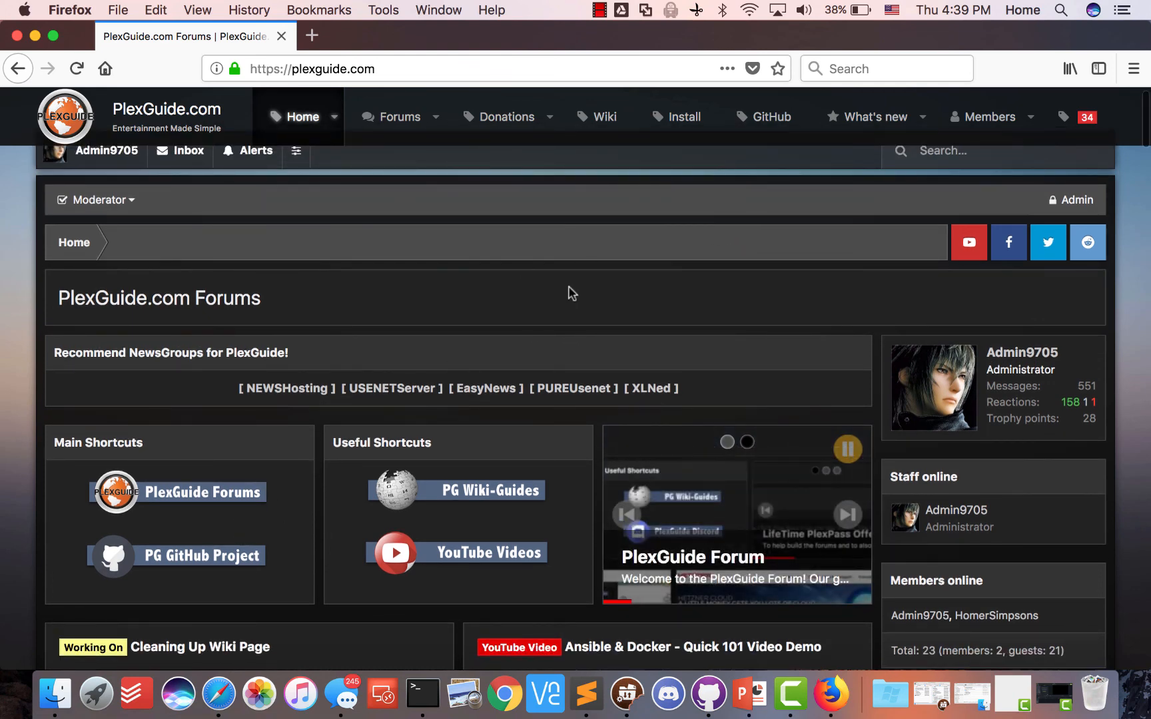
scroll(571, 292, "up", 1)
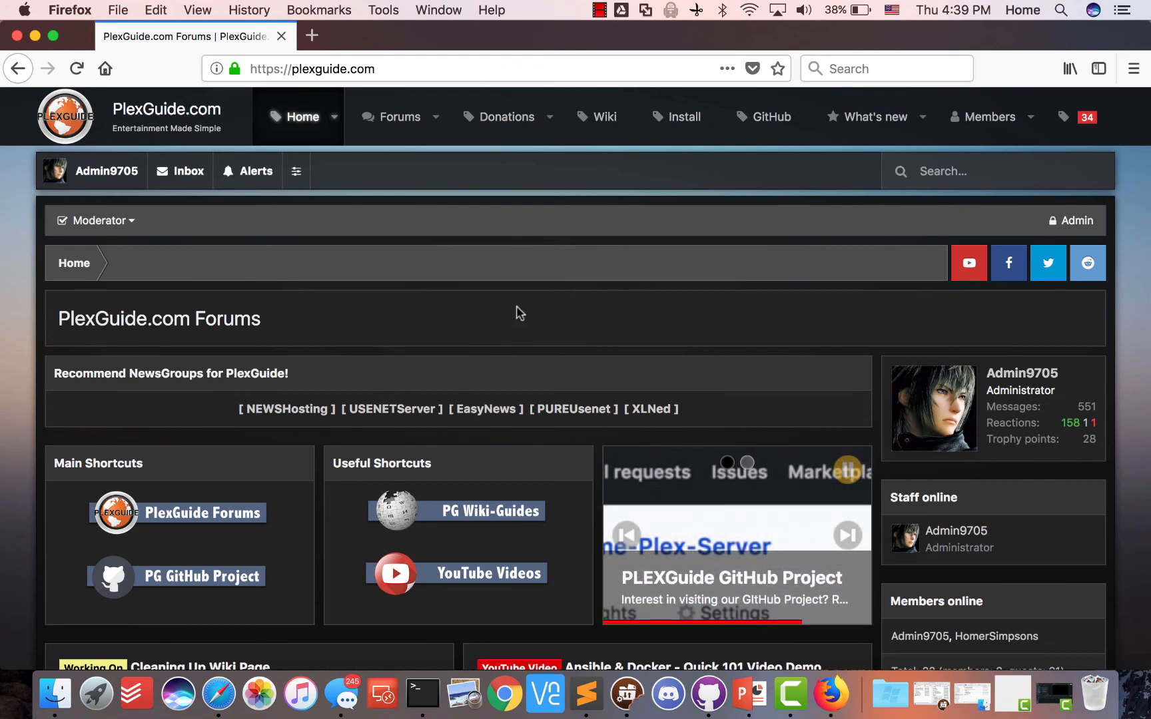
scroll(517, 311, "down", 1)
scroll(518, 312, "up", 1)
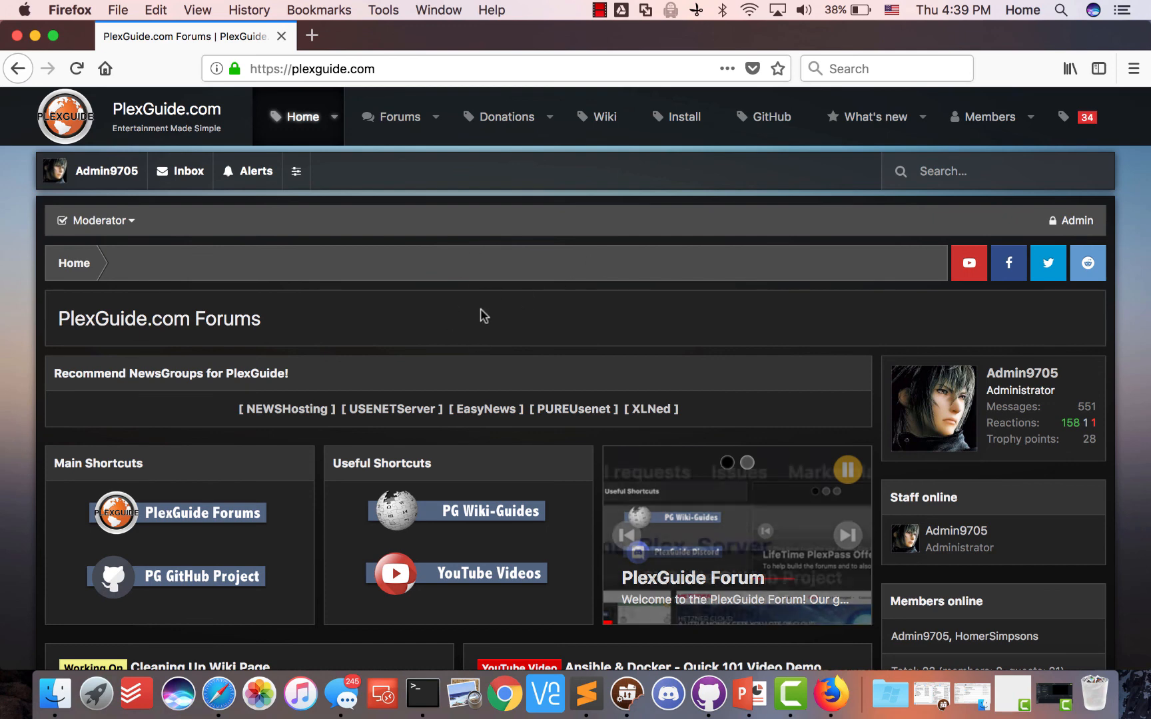
scroll(483, 319, "down", 5)
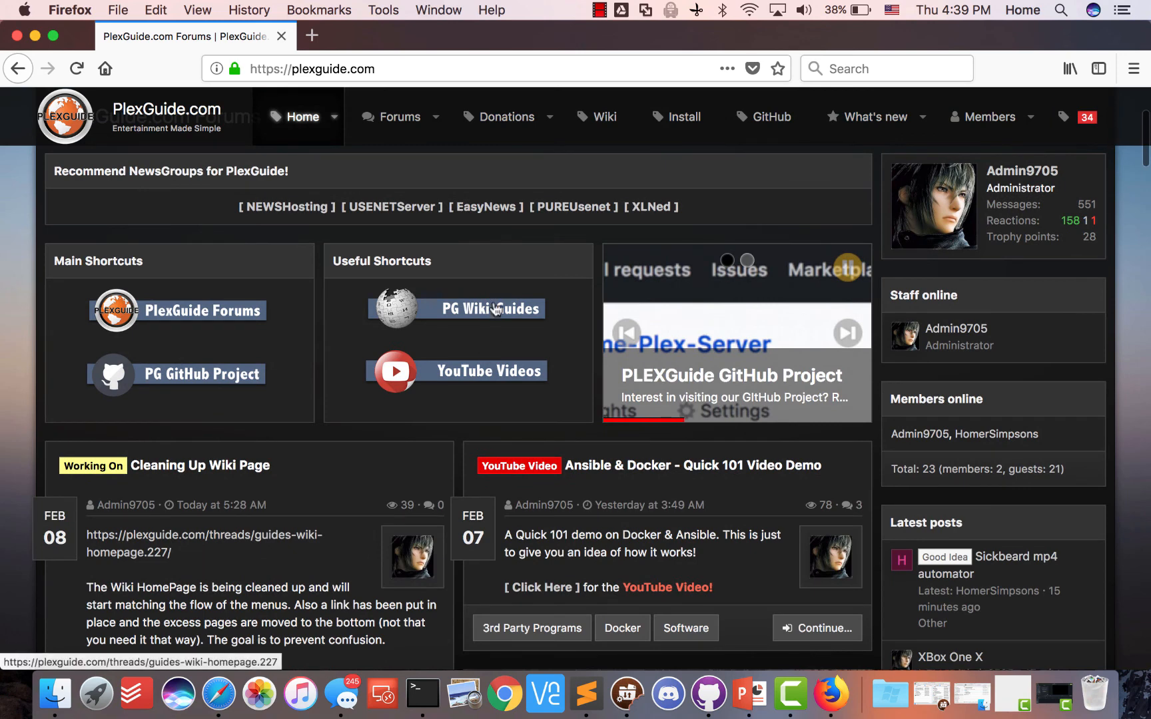
scroll(572, 216, "up", 2)
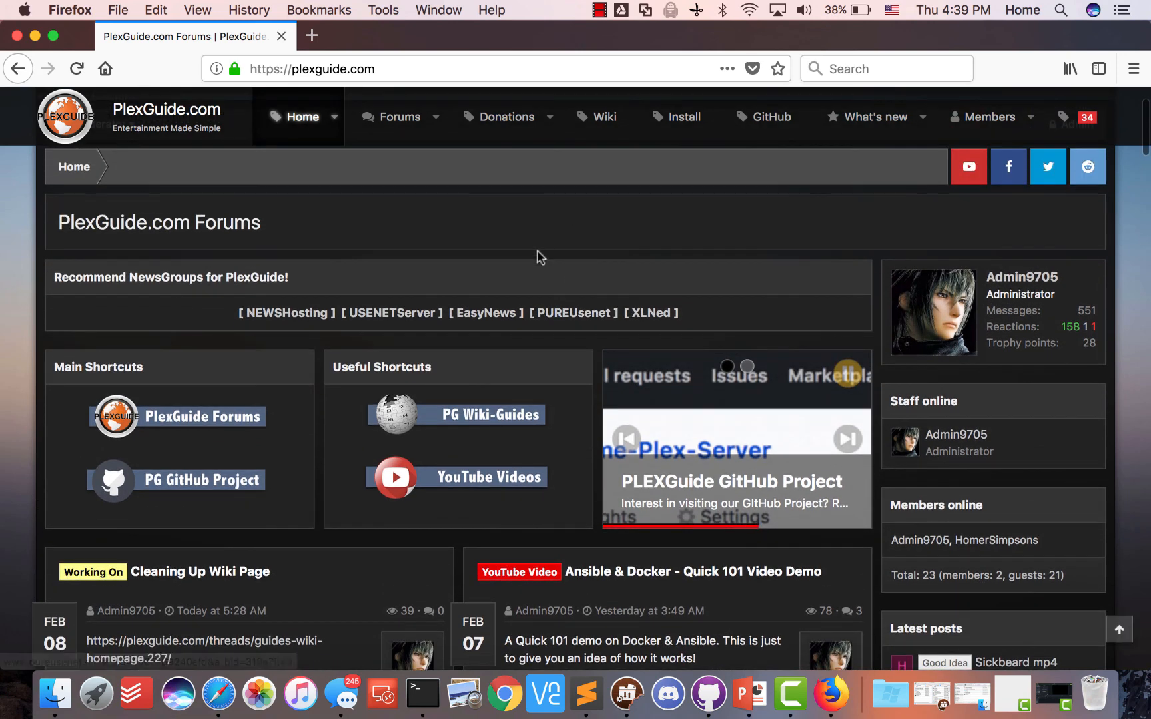
scroll(540, 255, "up", 3)
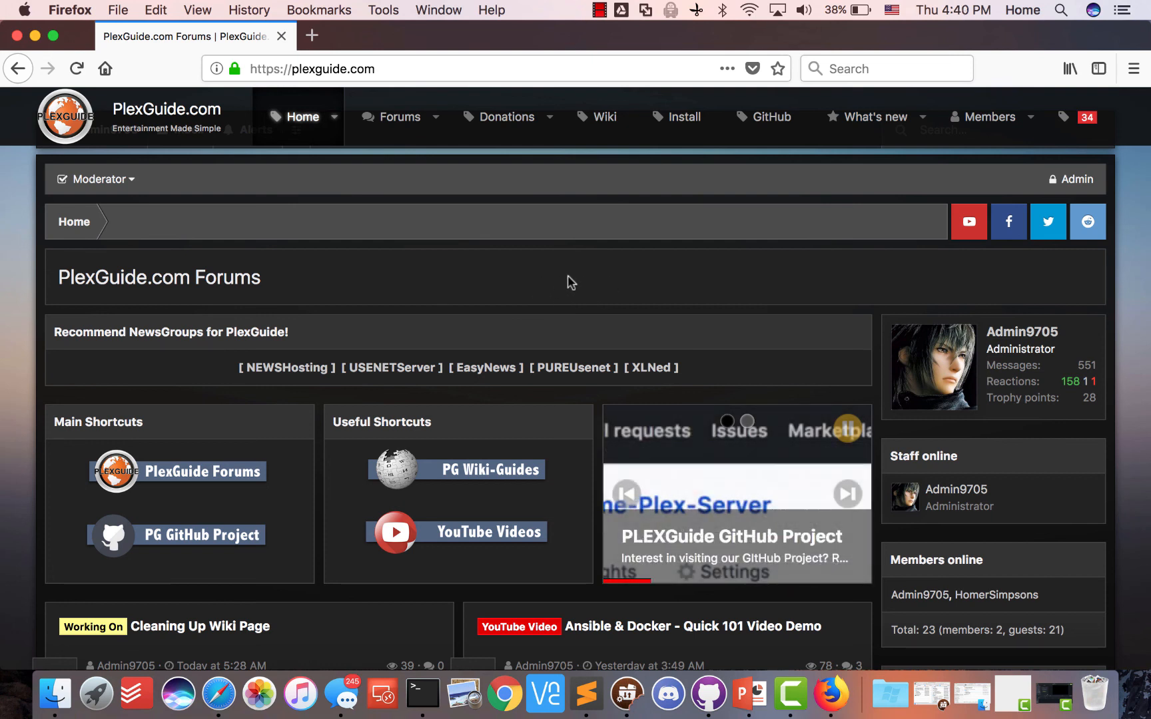
scroll(516, 233, "down", 1)
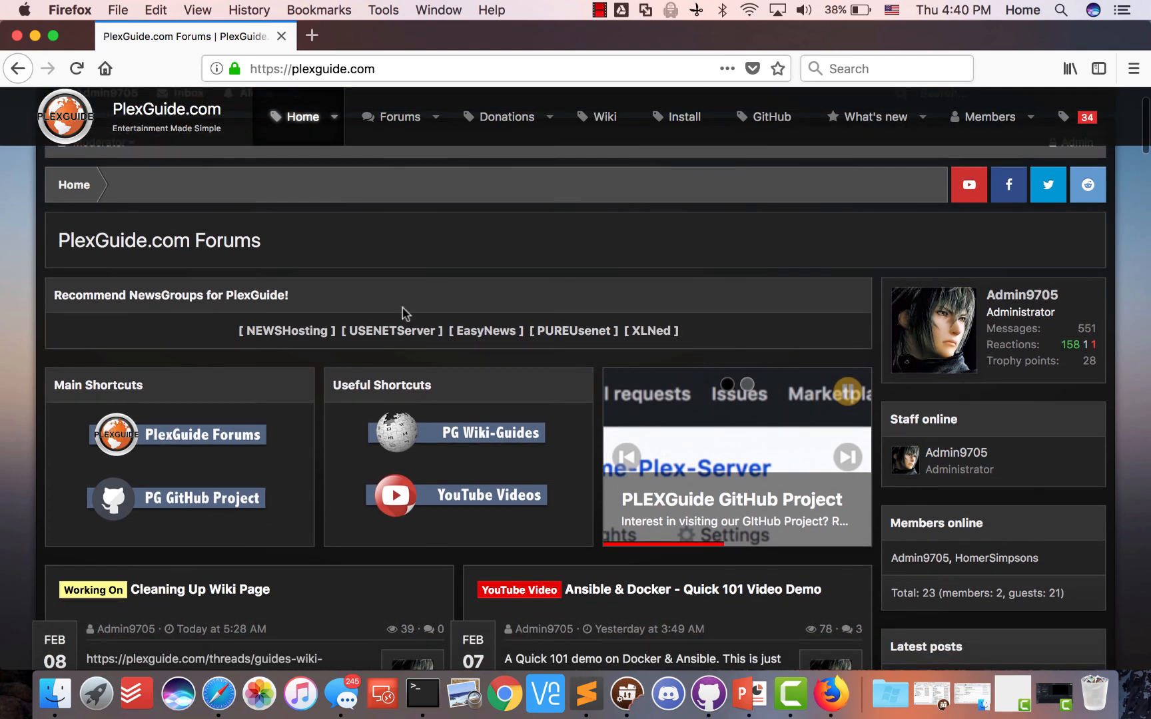
left_click(312, 35)
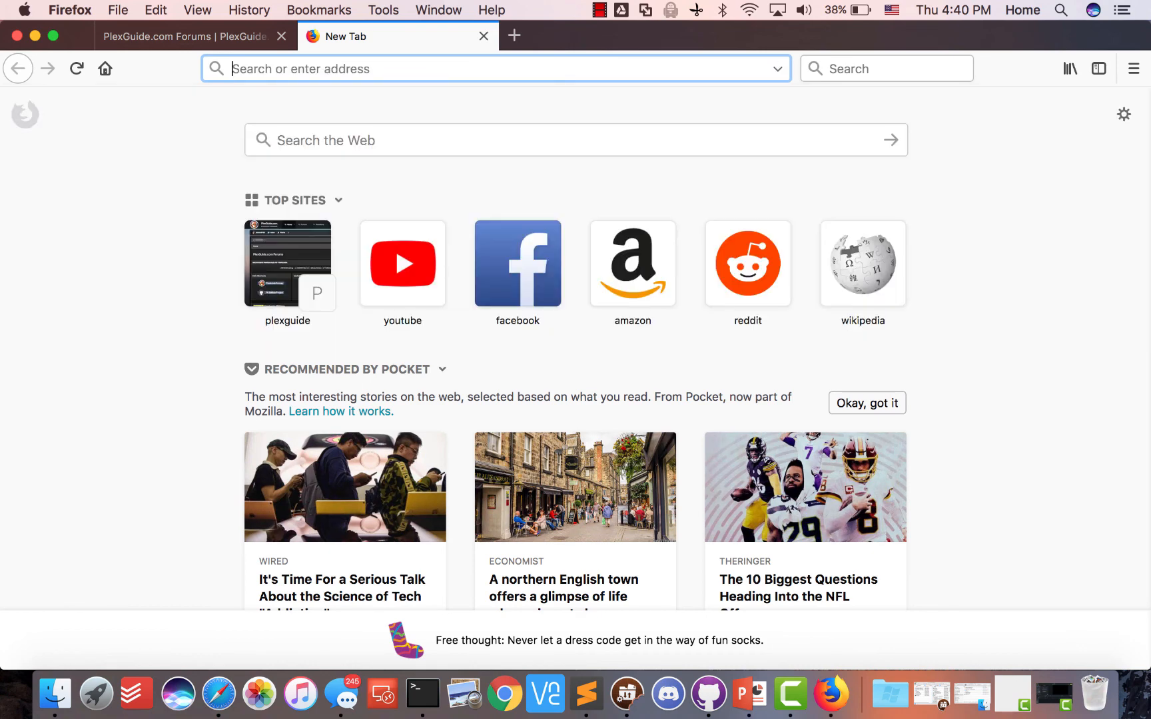
Google 'vmware fusion' and look over the vmware.com Fusion product page
type("vmware fusion")
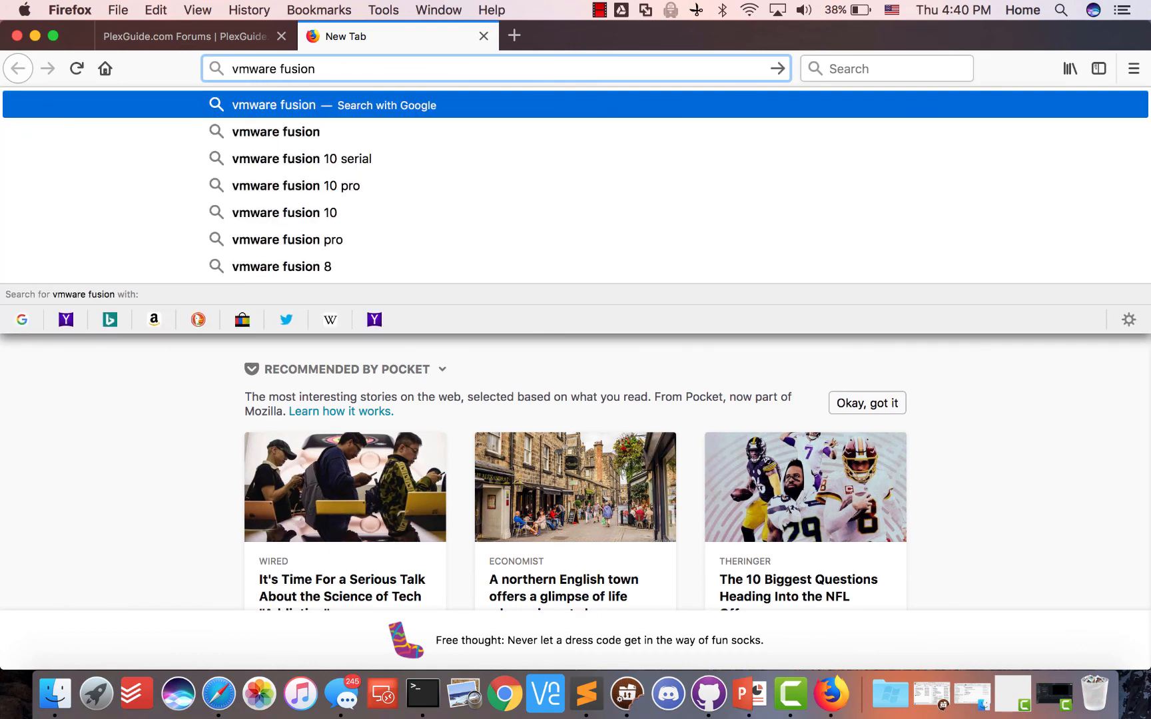
key("Return")
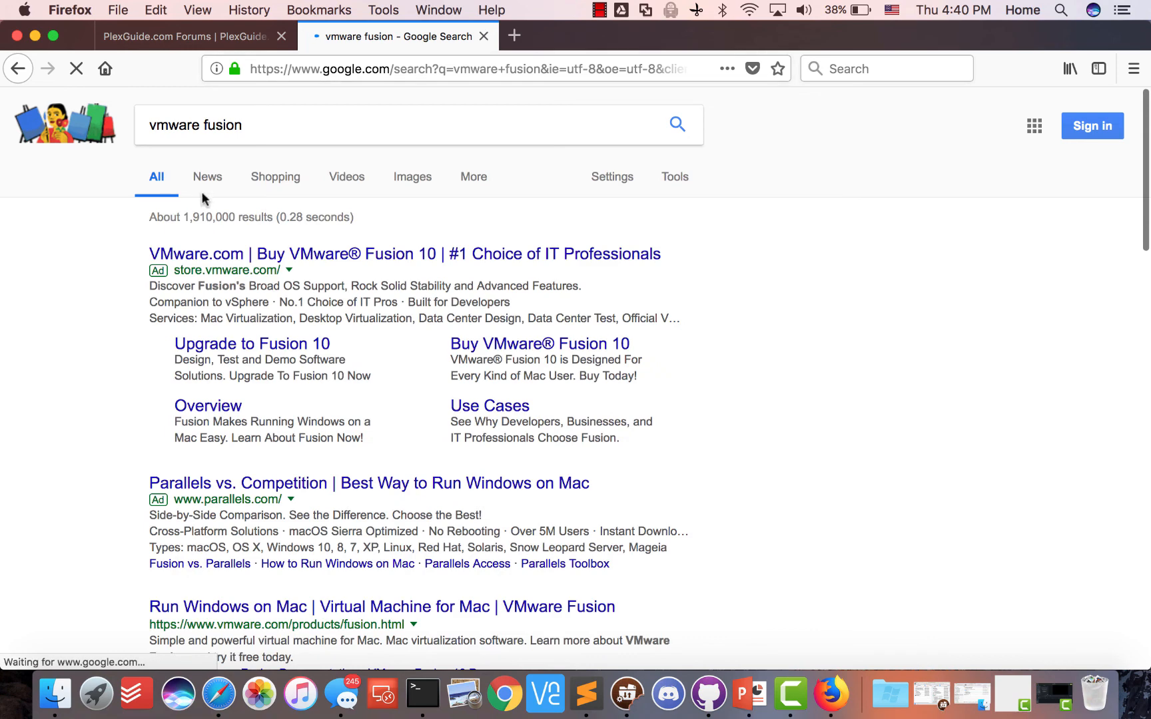
scroll(271, 380, "down", 5)
scroll(270, 426, "down", 1)
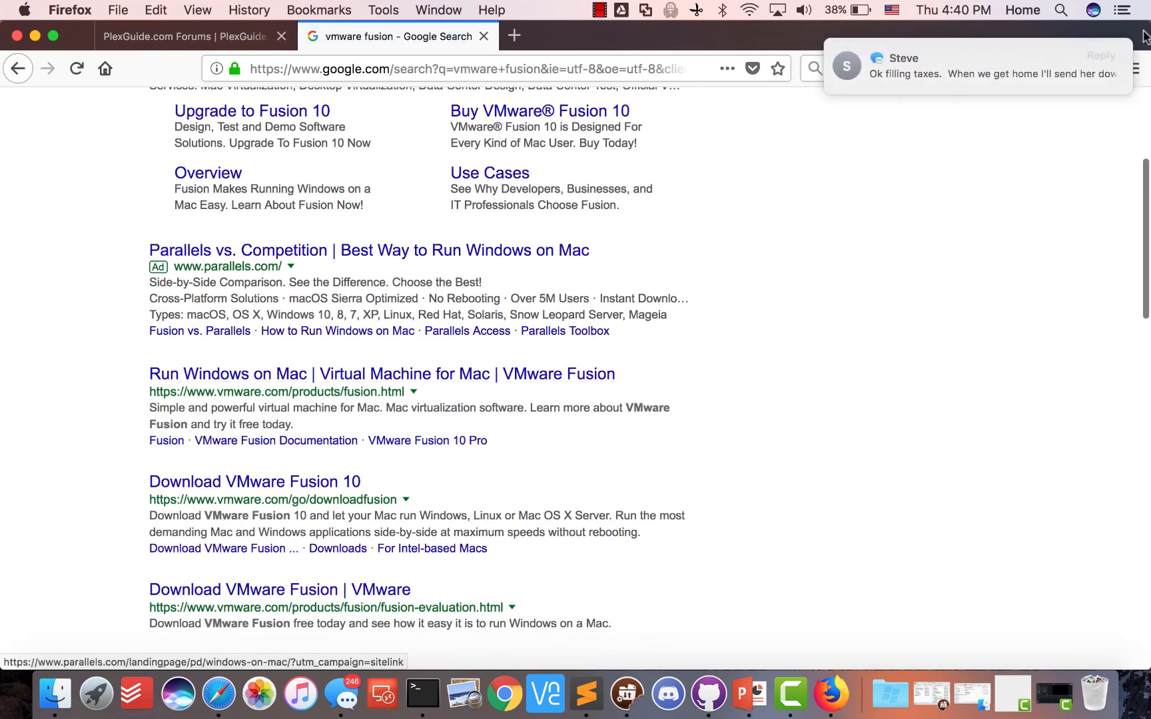
left_click(342, 380)
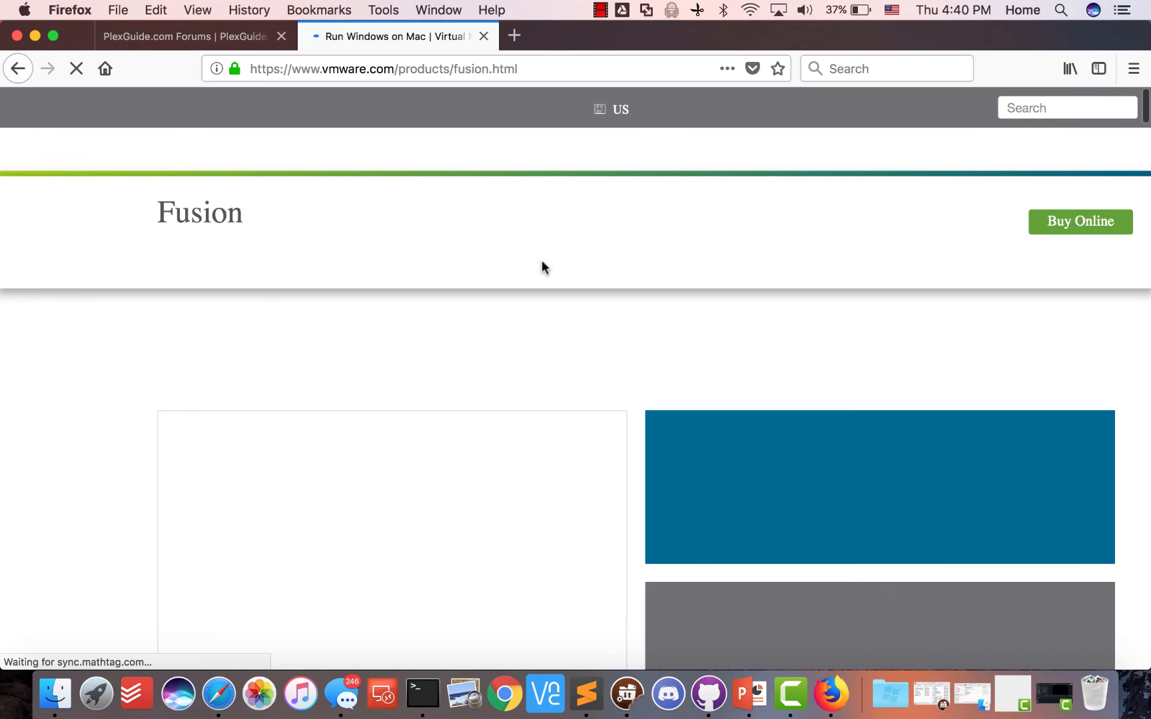
scroll(486, 330, "down", 4)
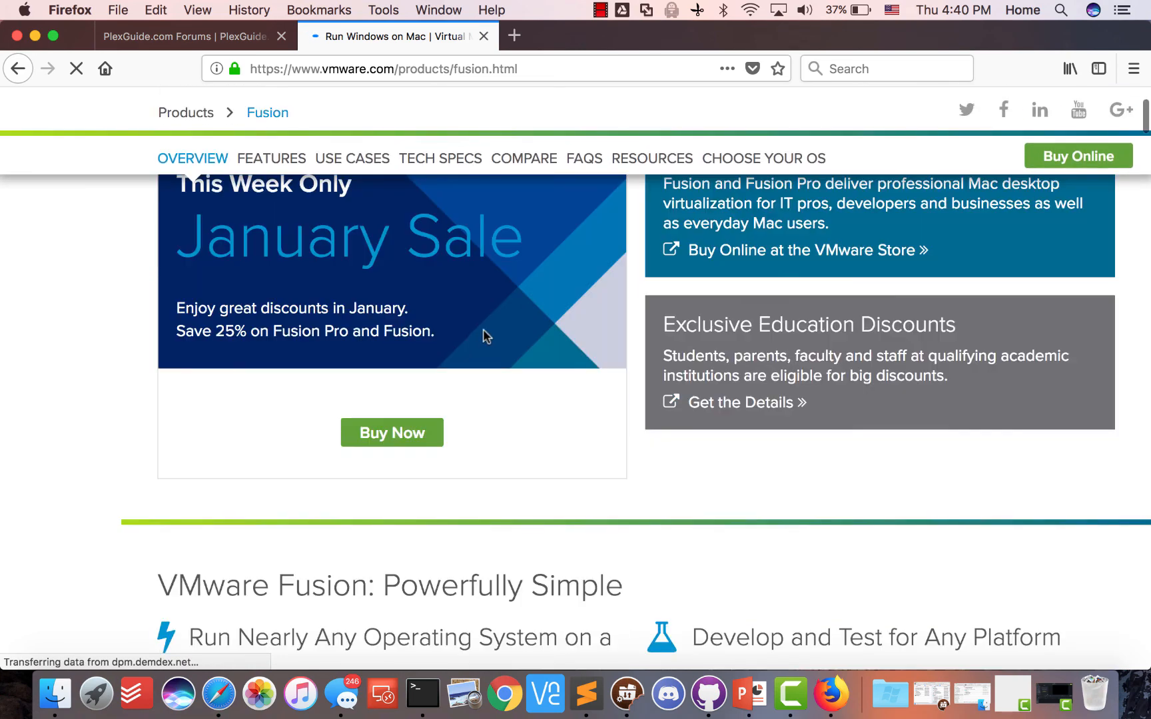
scroll(482, 329, "up", 5)
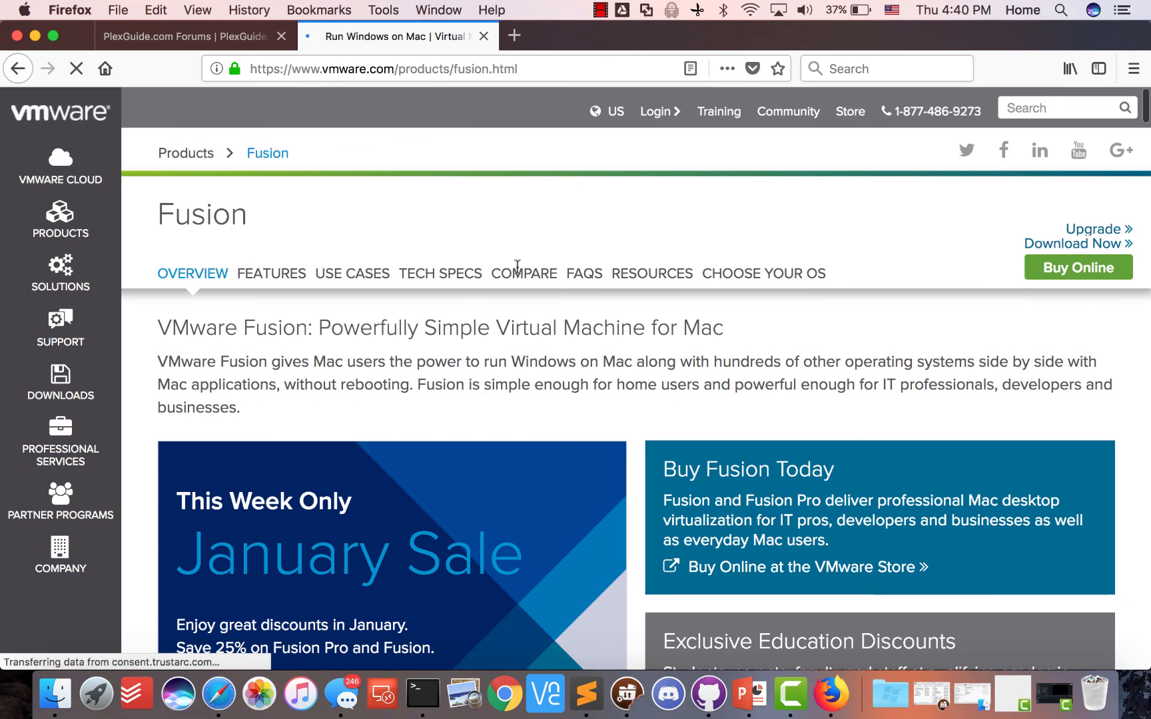
scroll(390, 333, "down", 8)
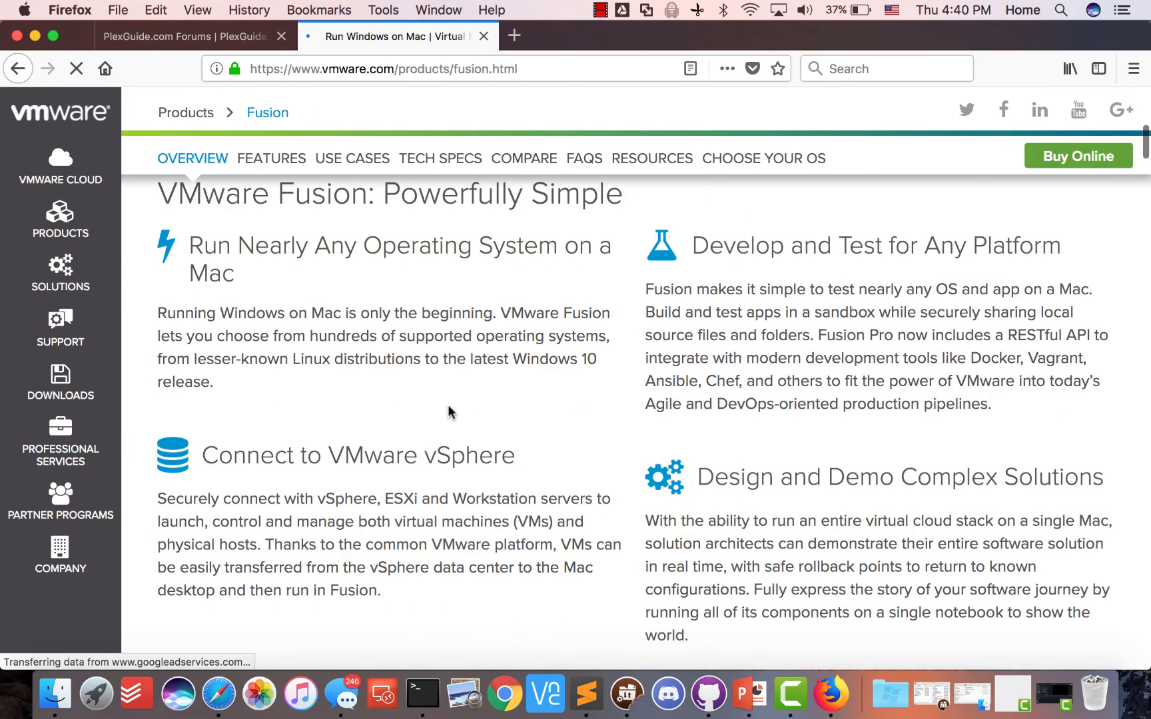
scroll(448, 412, "up", 6)
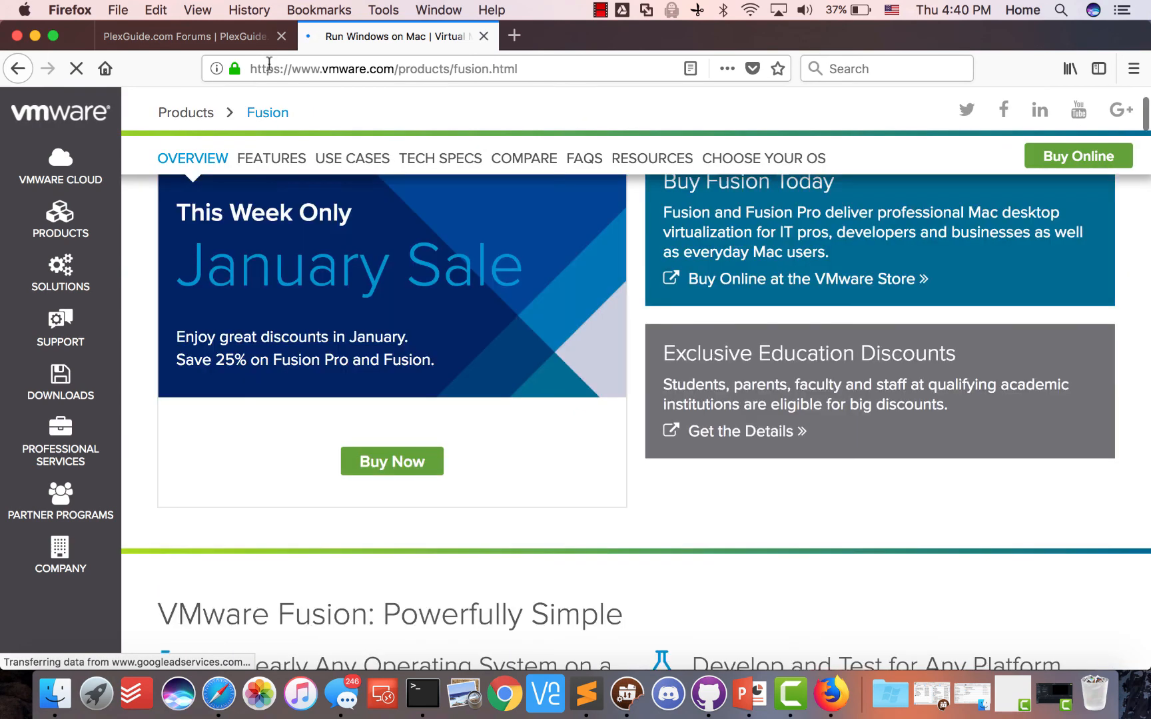
Go back to the search results and open the Download VMware Fusion 10 result
left_click(18, 77)
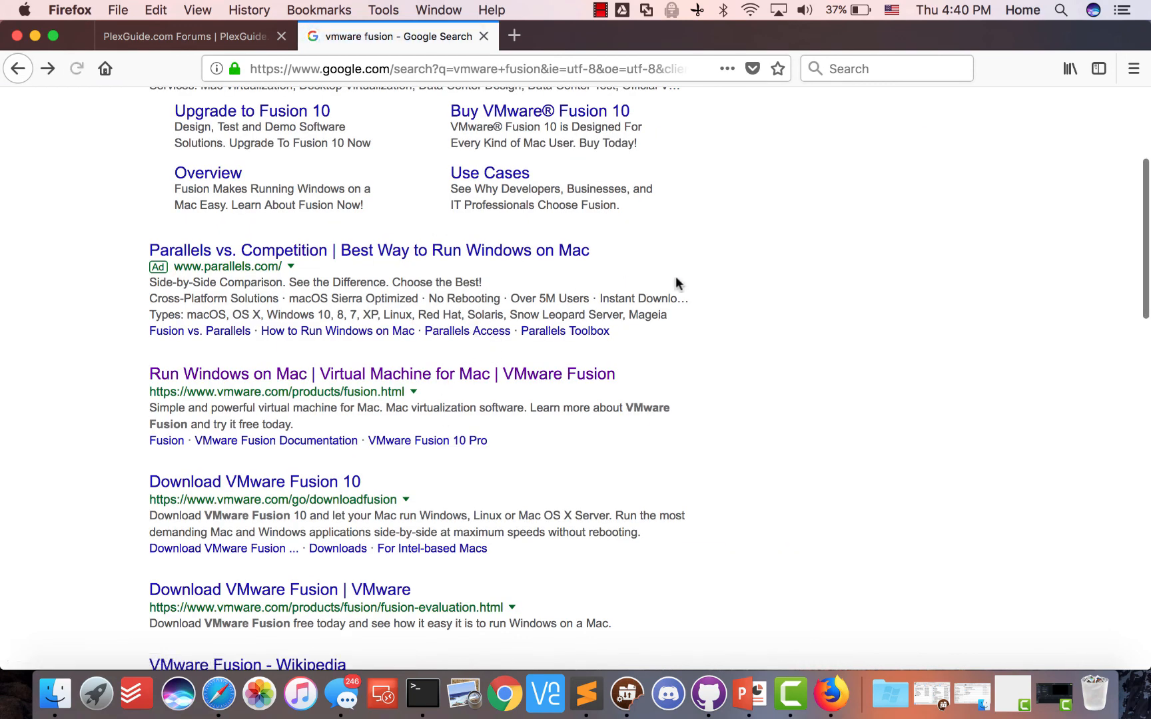
scroll(612, 342, "up", 5)
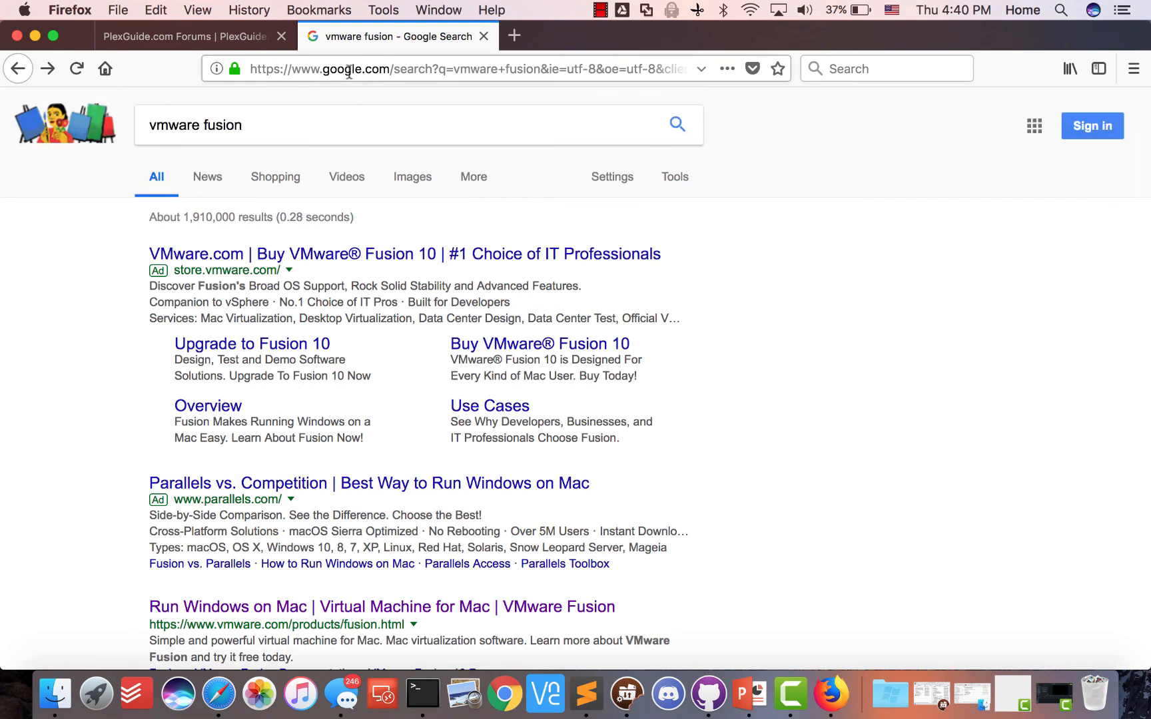
scroll(318, 170, "down", 4)
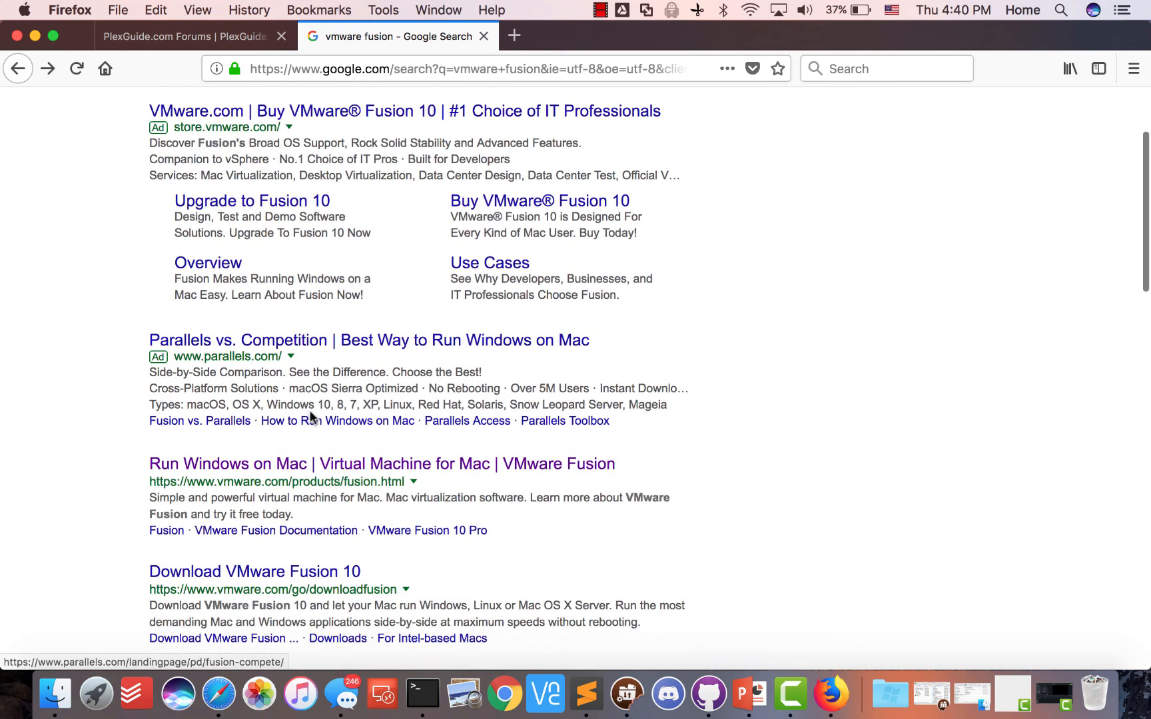
scroll(311, 417, "down", 5)
left_click(256, 374)
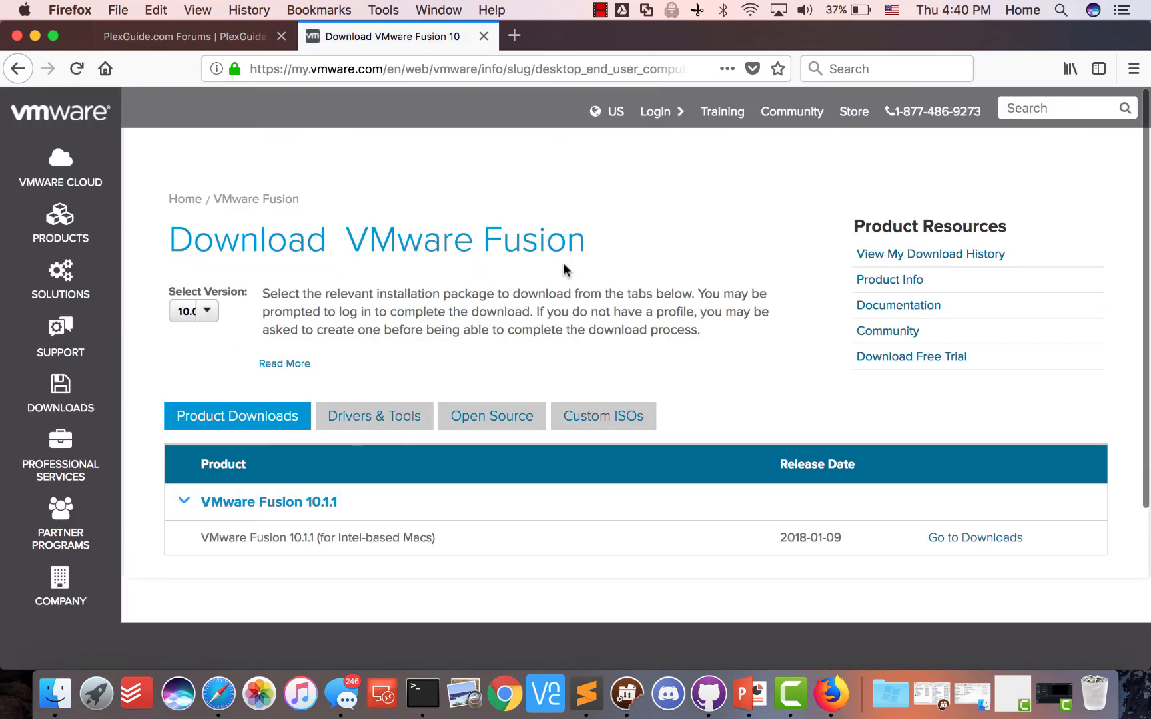
Close the VMware download tab, leaving only the PlexGuide forum tab
left_click(484, 36)
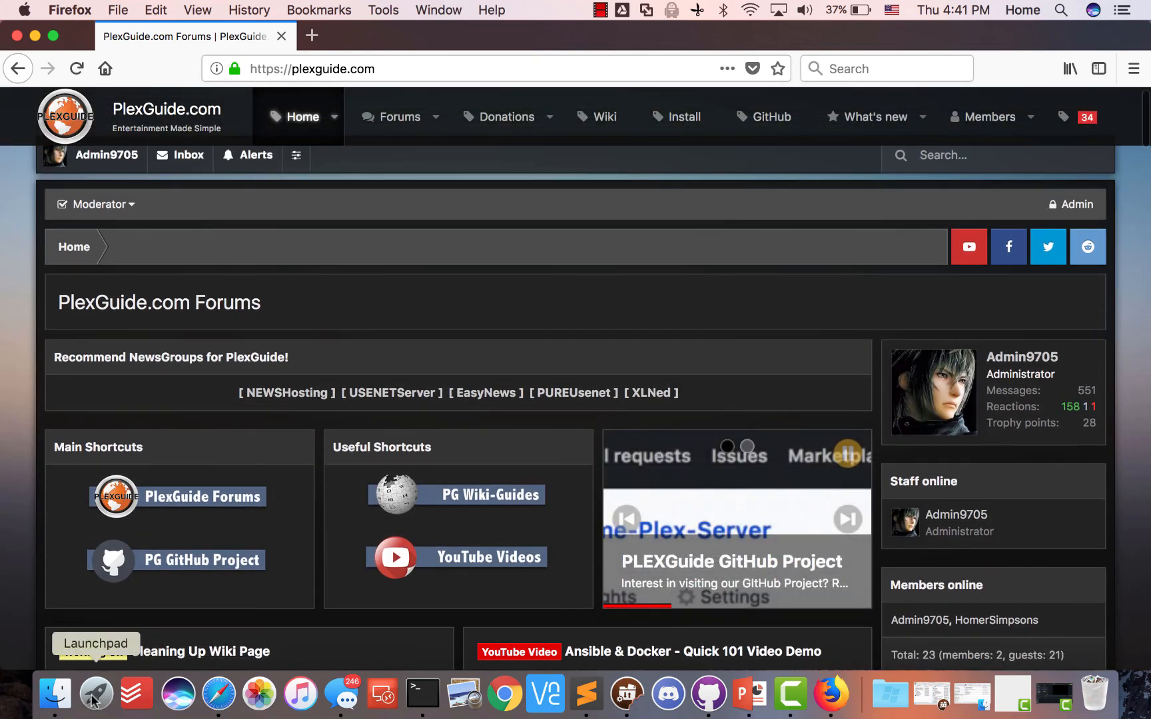
Launch VMware Fusion by searching 'vmw' in Launchpad
left_click(96, 693)
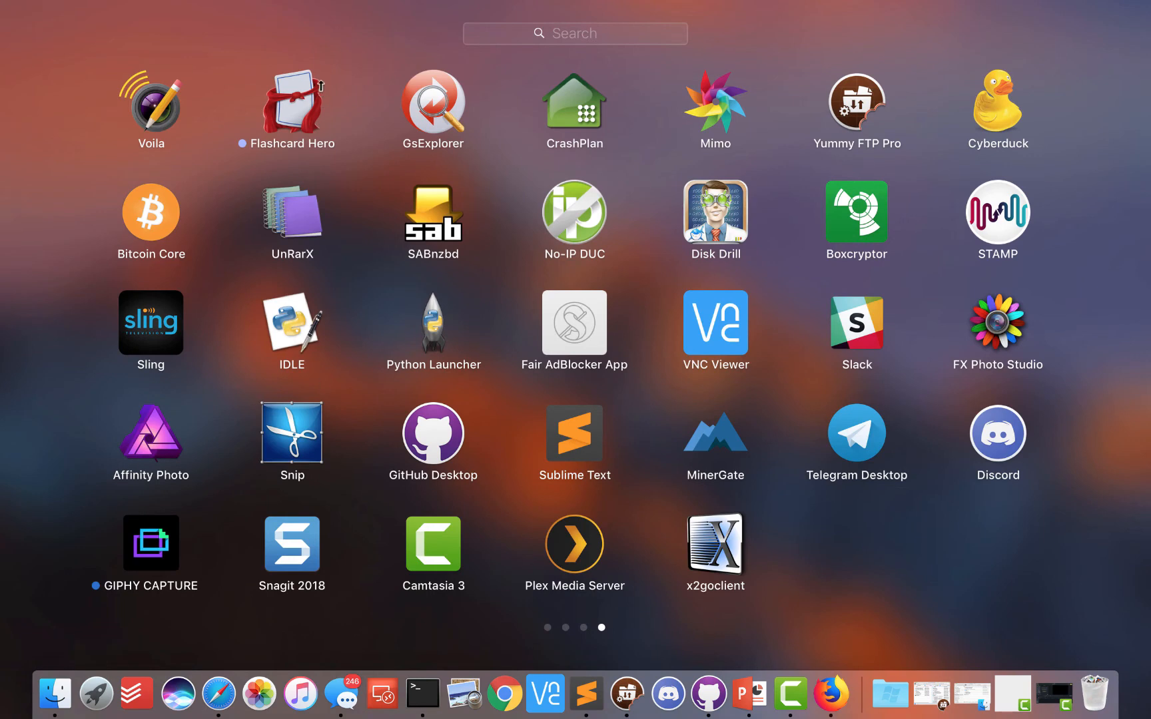
left_click(323, 40)
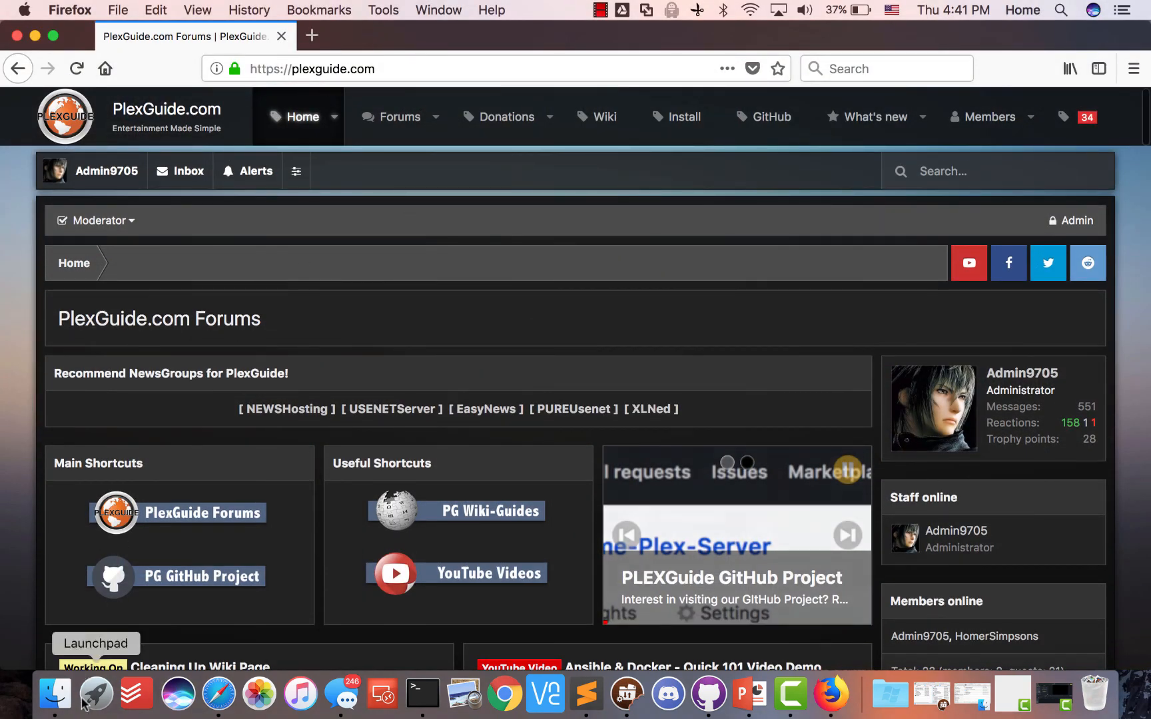
left_click(95, 694)
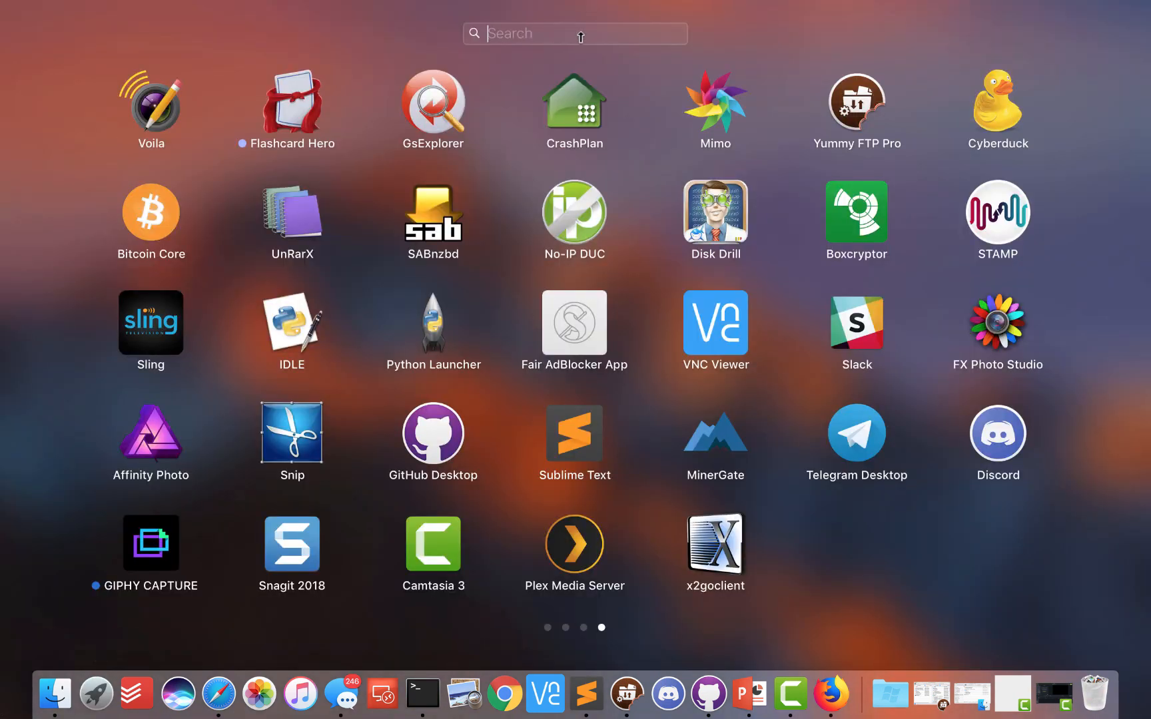
type("vmwa")
key("Return")
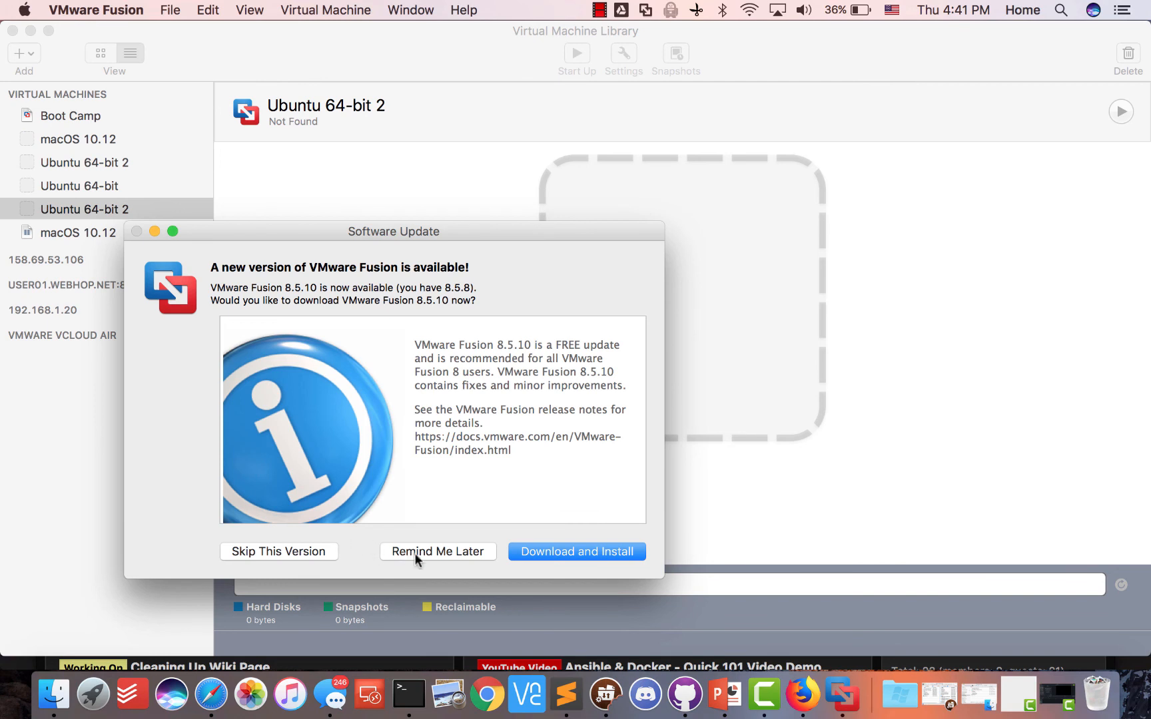
Dismiss the Fusion update prompt and cancel the new virtual machine wizard
left_click(301, 550)
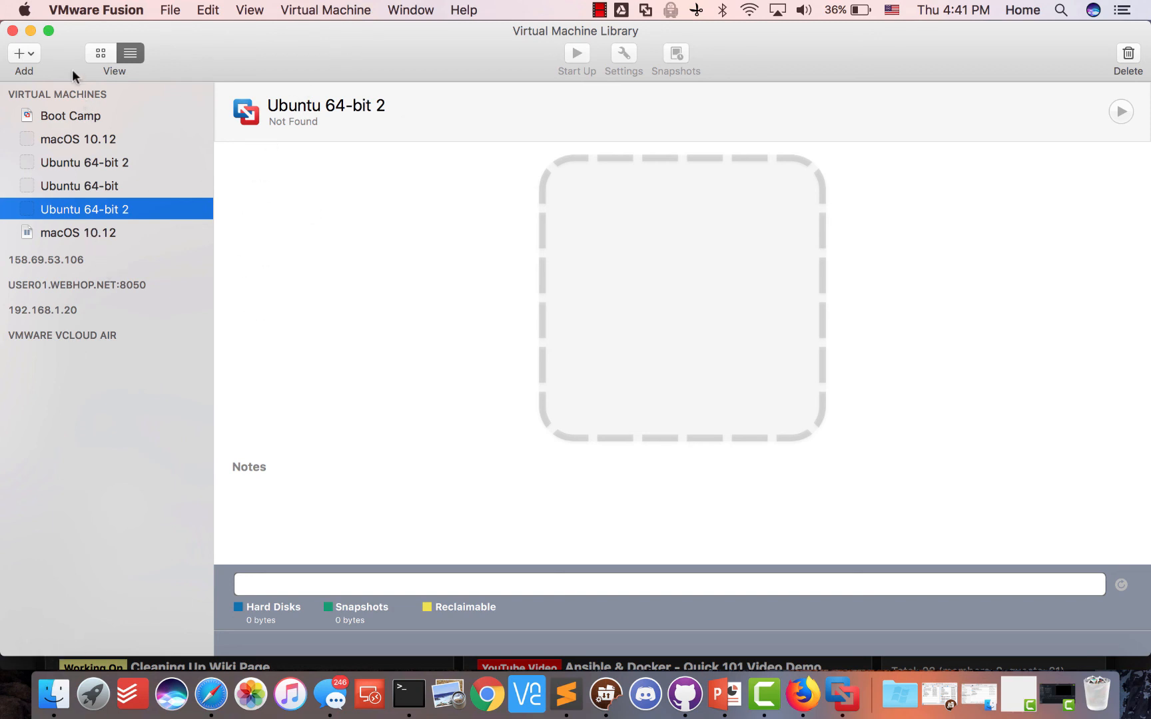
left_click(21, 54)
left_click(23, 75)
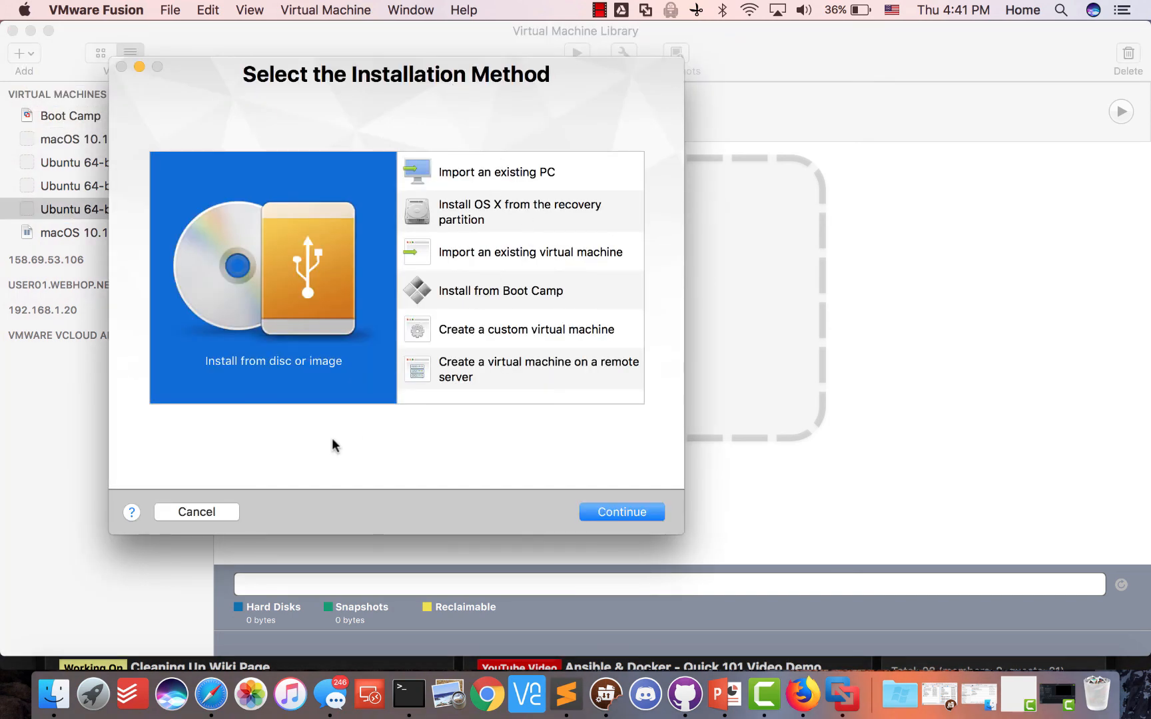
left_click(193, 511)
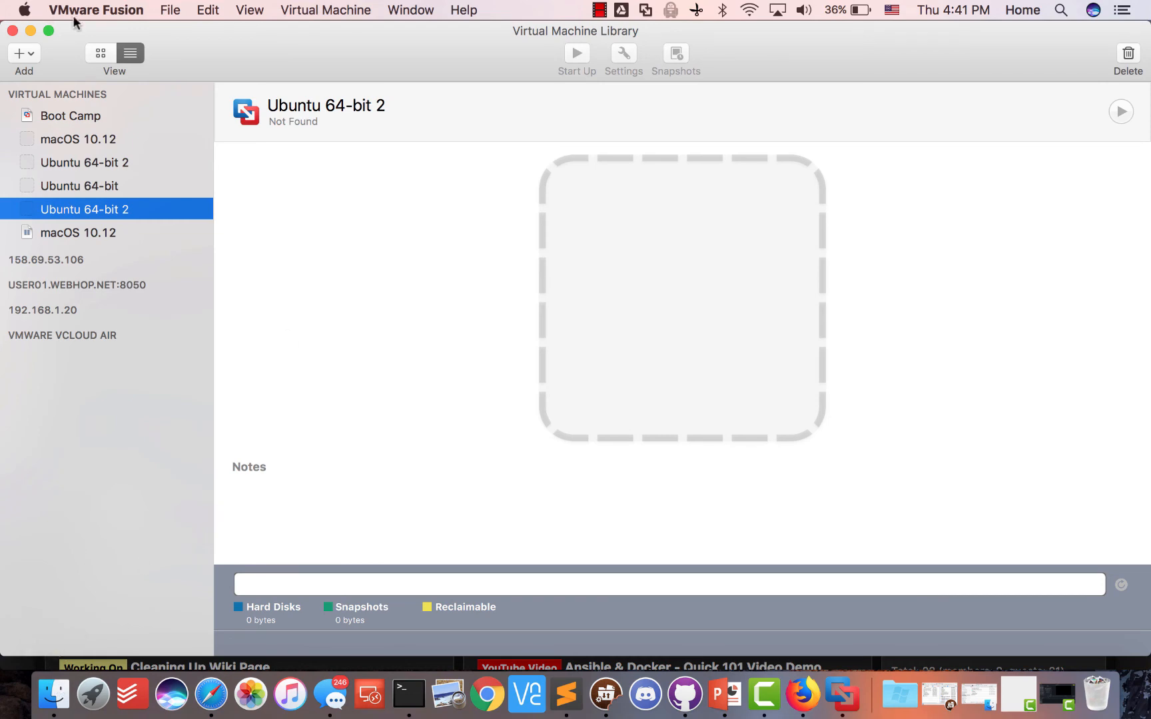
Move the Virtual Machine Library window aside and restore Firefox on the PlexGuide forum page
left_click_drag(267, 31, 462, 217)
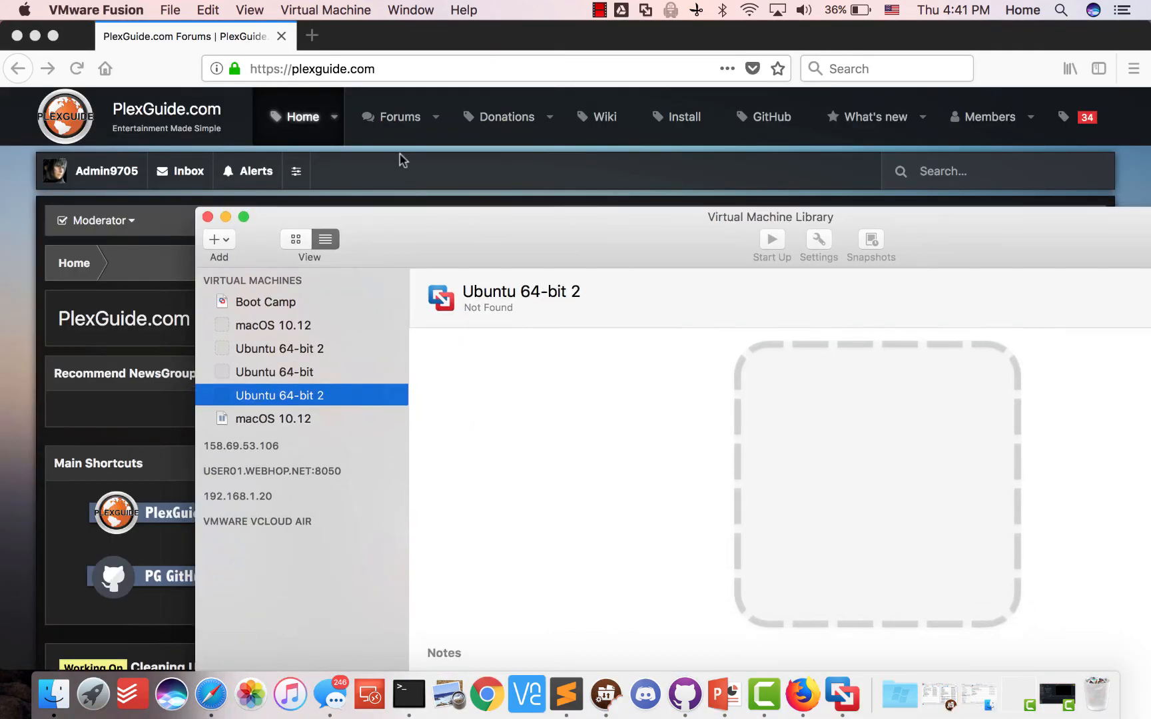
left_click_drag(399, 154, 385, 146)
left_click(35, 36)
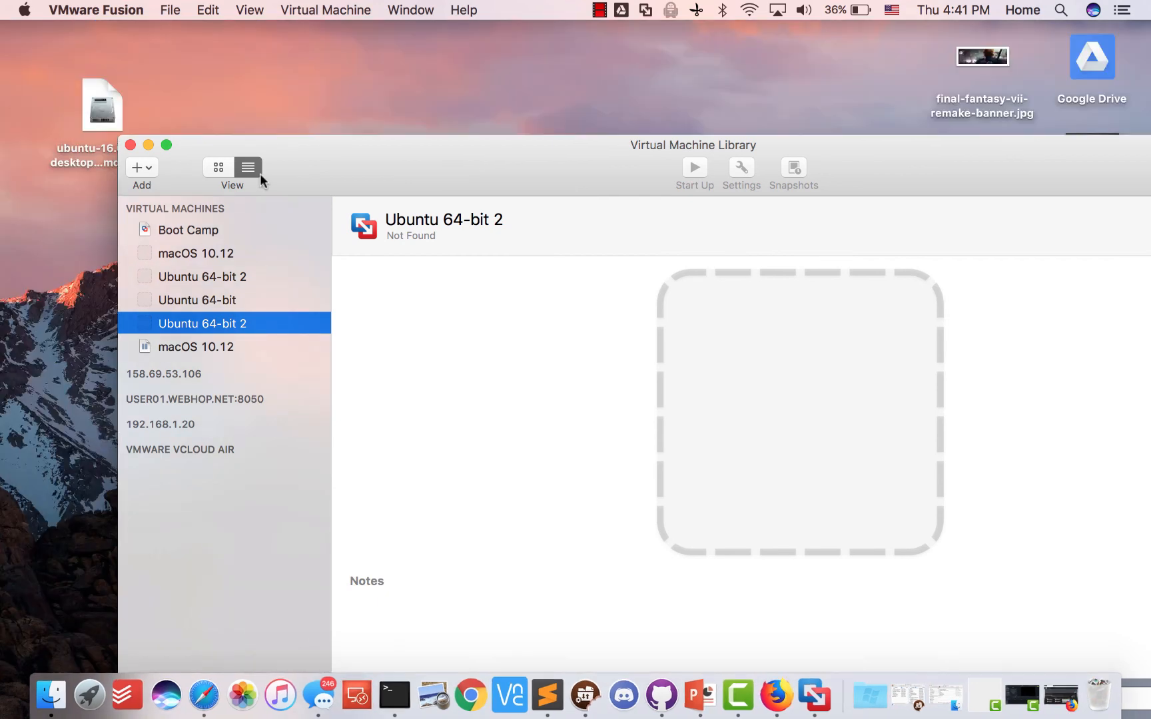
left_click_drag(225, 142, 305, 86)
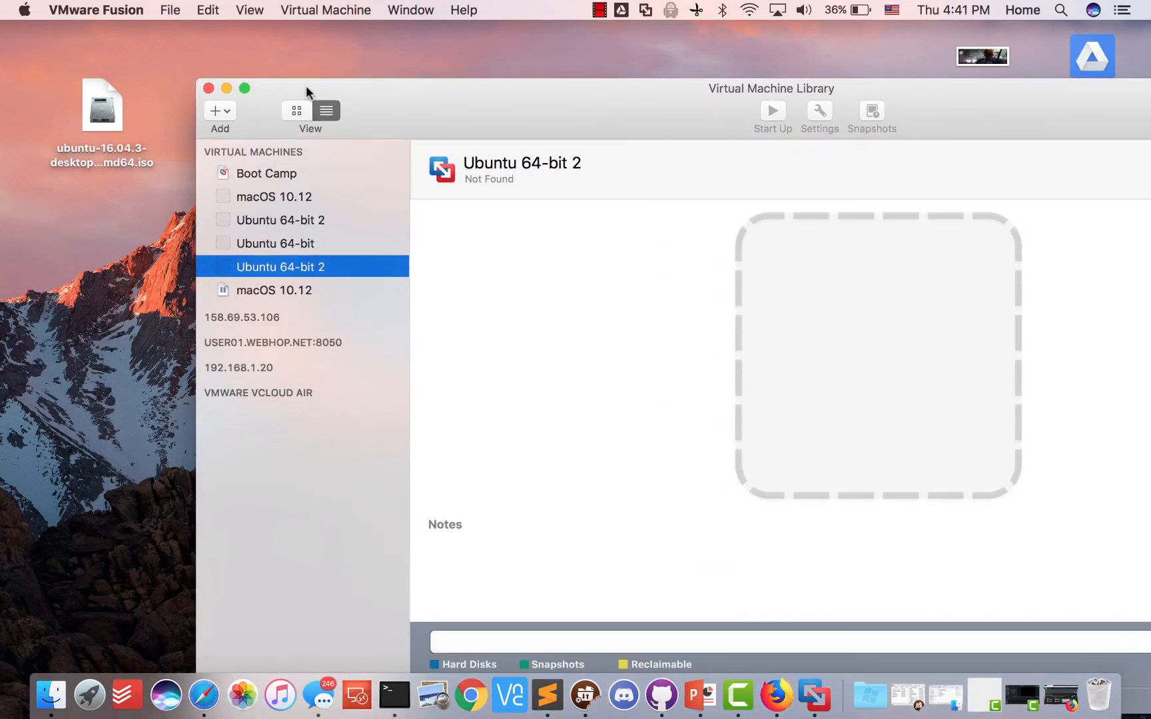
left_click(105, 98)
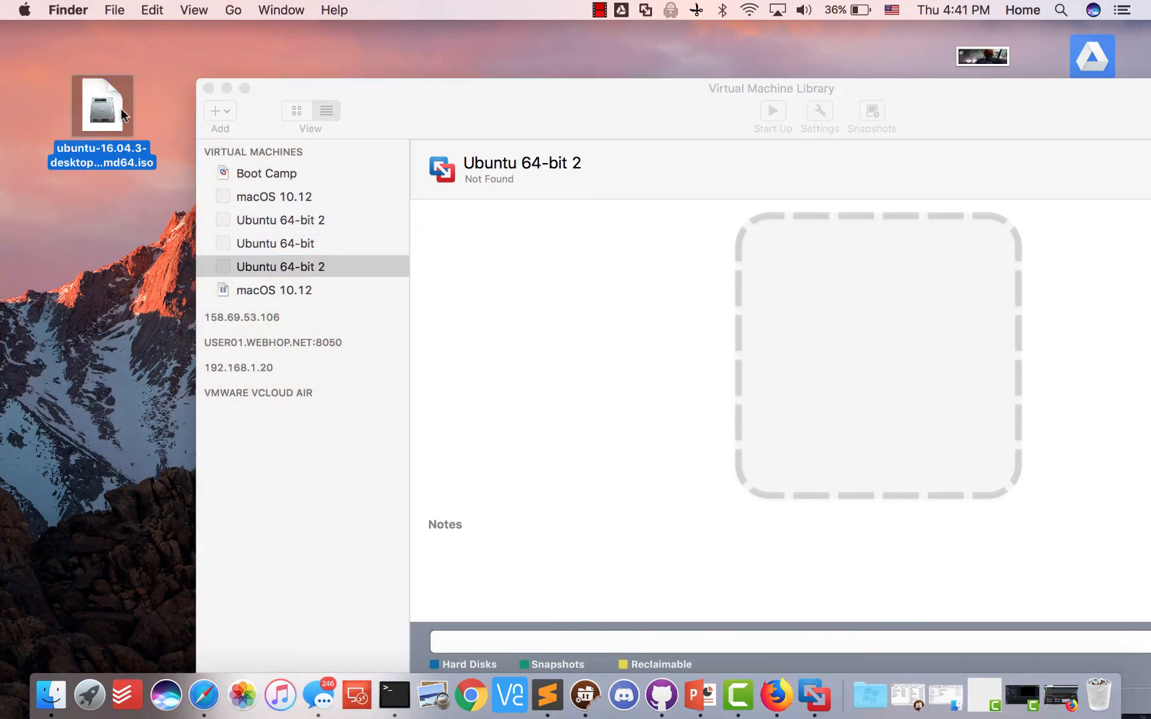
left_click(774, 694)
left_click(347, 64)
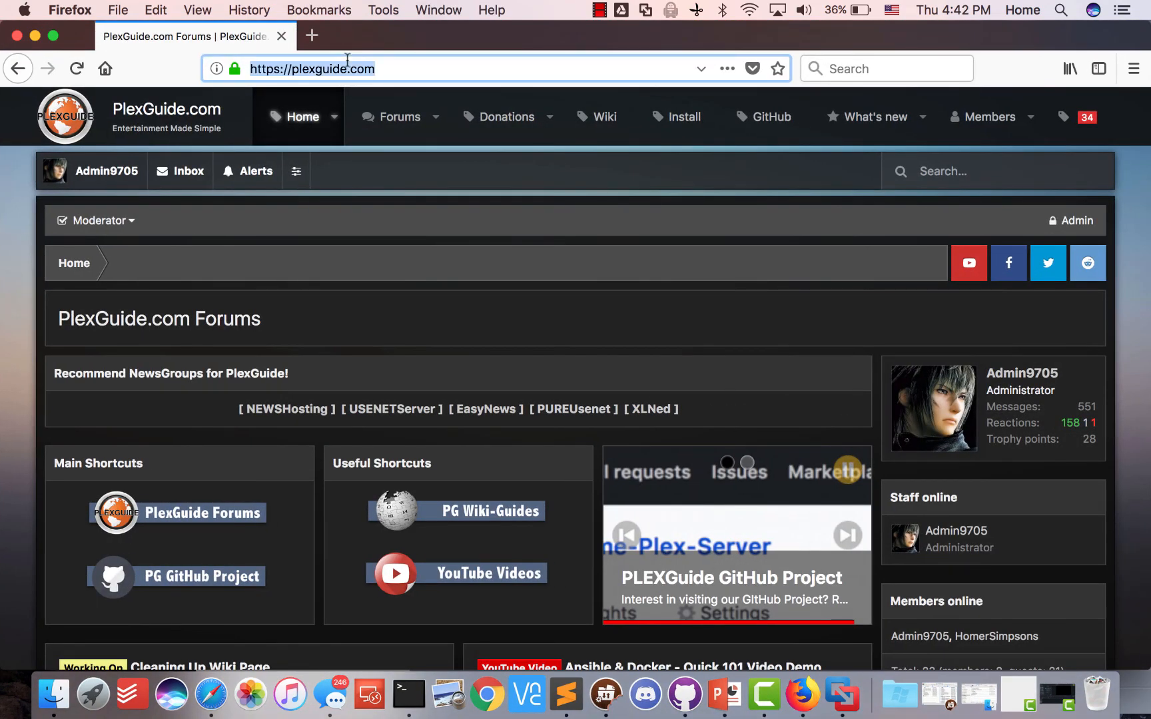
Search Google for 'ubuntu' and open the Ubuntu download result
type("ubutn")
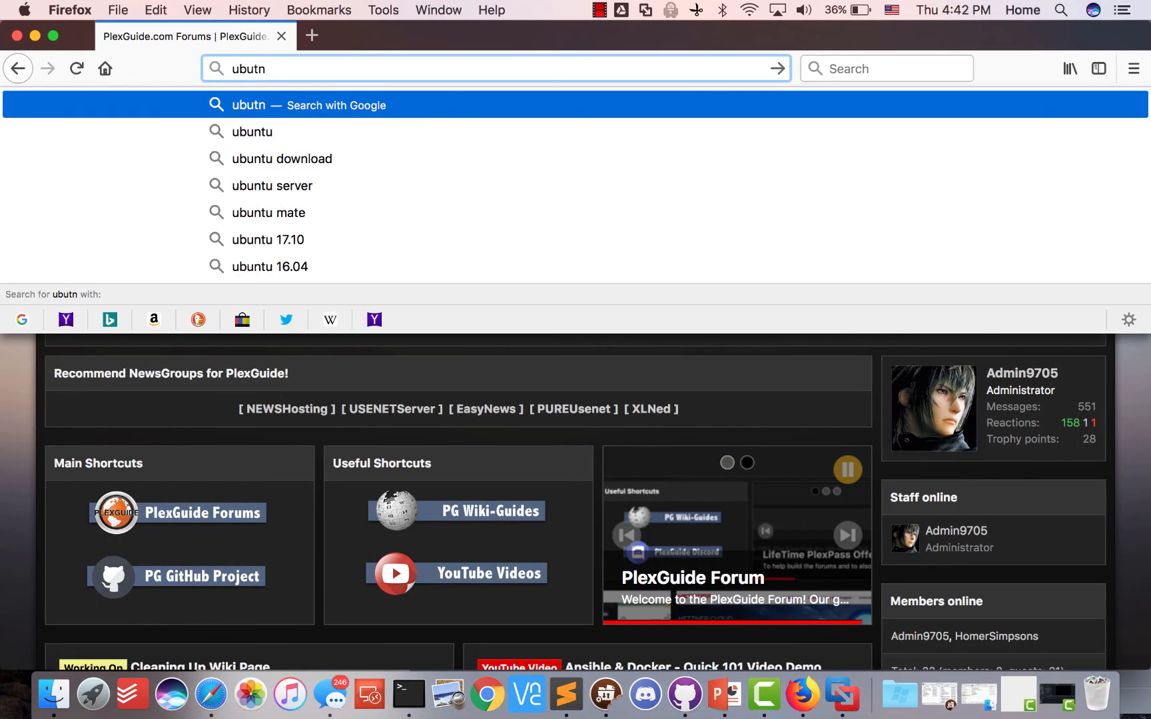
key("BackSpace")
key("BackSpace")
key("BackSpace")
type("untu")
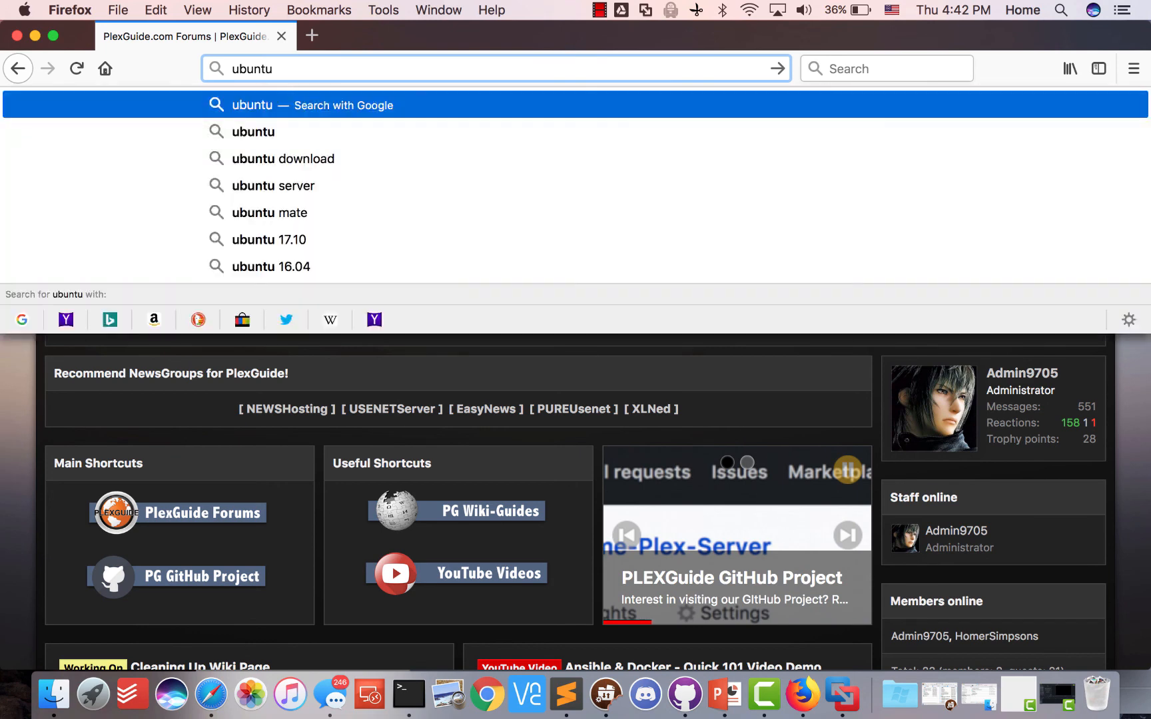
key("Return")
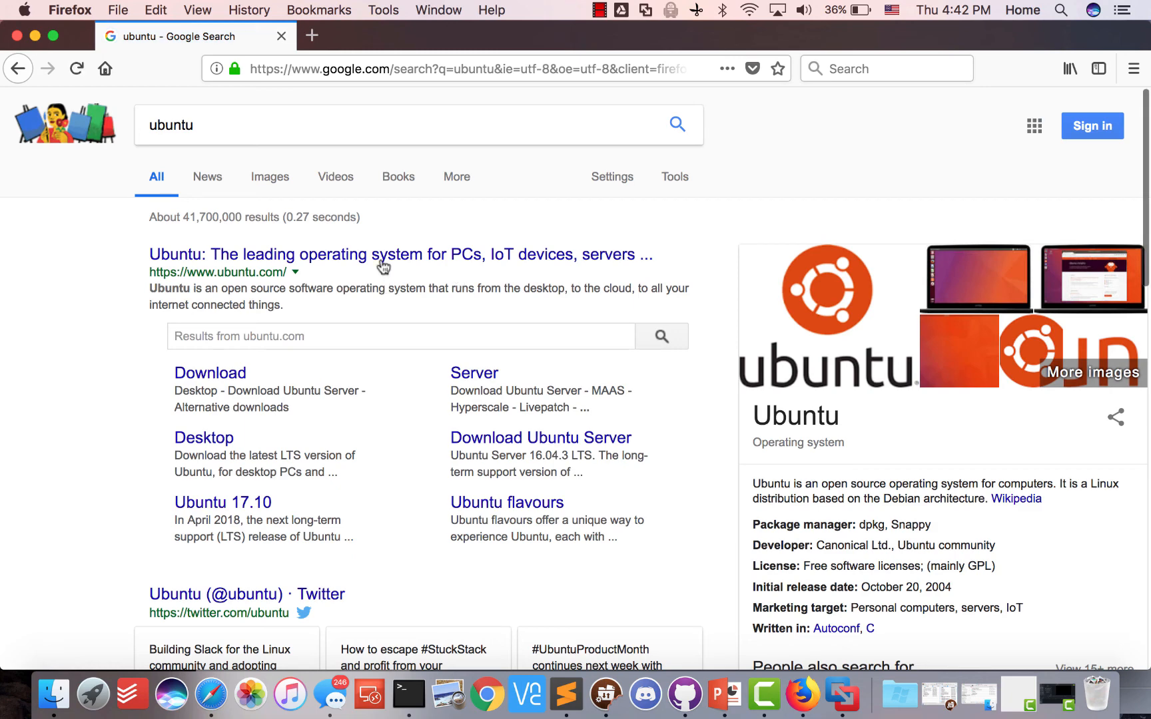
left_click(224, 382)
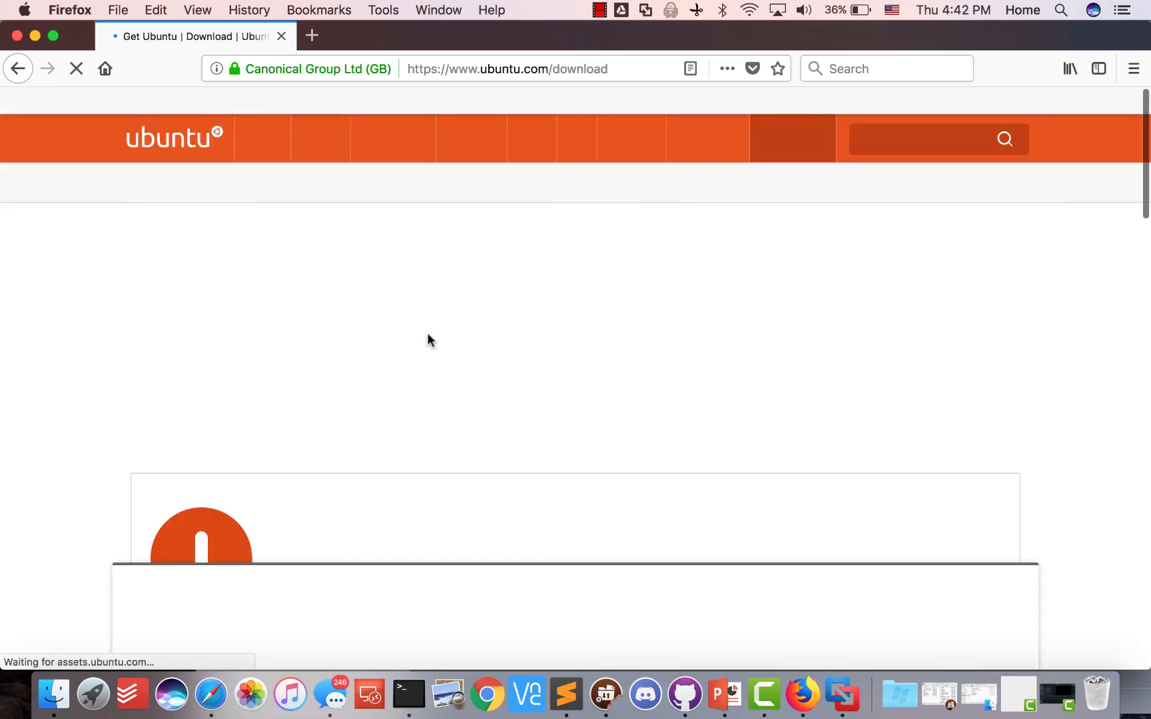
Dismiss the cookie notice and browse the Ubuntu Desktop page listing 16.04.3 LTS and 17.10.1
scroll(437, 273, "down", 3)
scroll(478, 326, "down", 3)
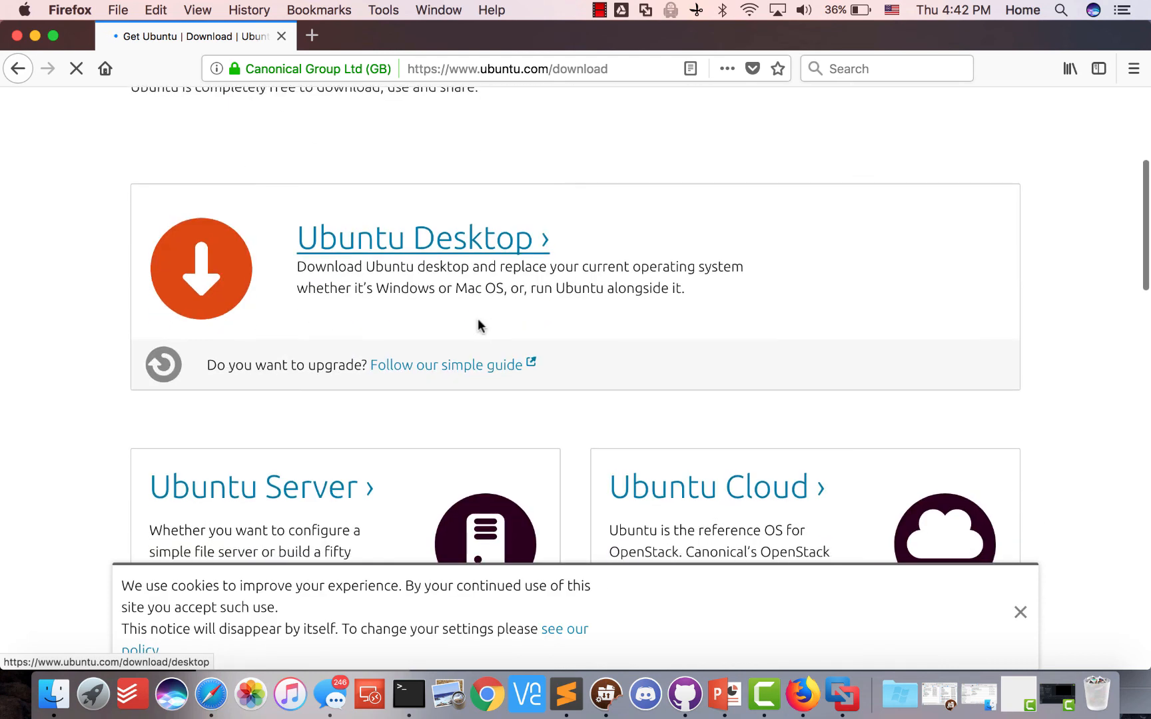
left_click(1019, 616)
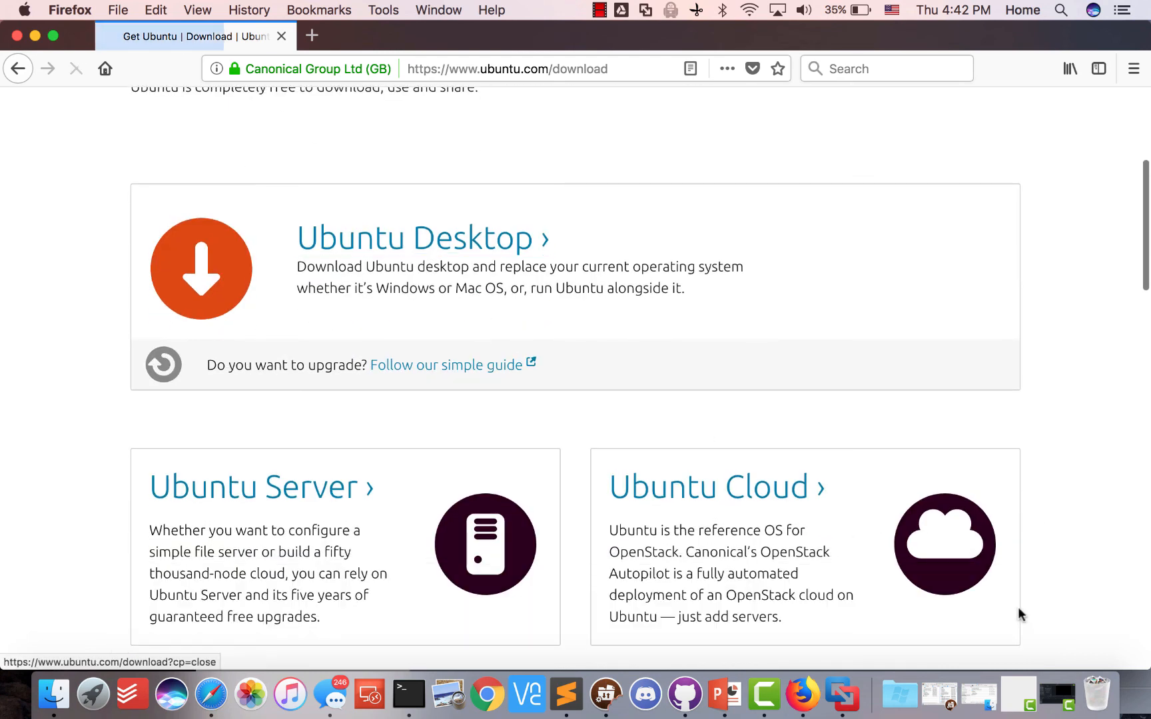
left_click(454, 256)
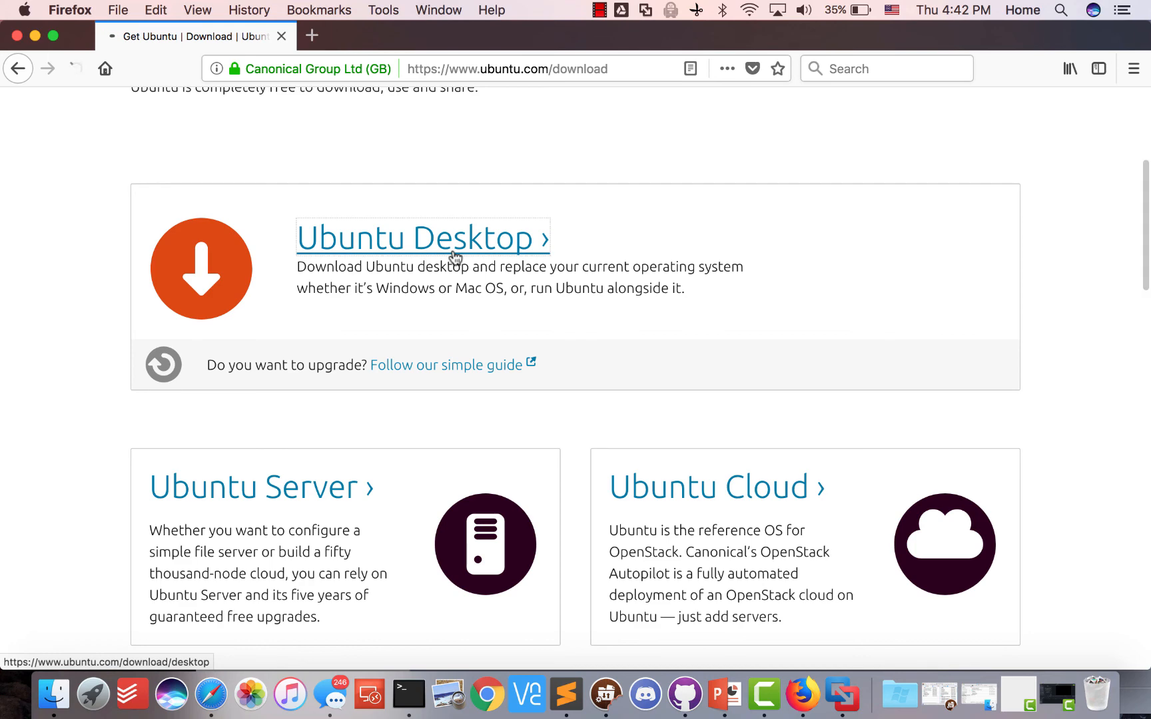
scroll(418, 318, "down", 5)
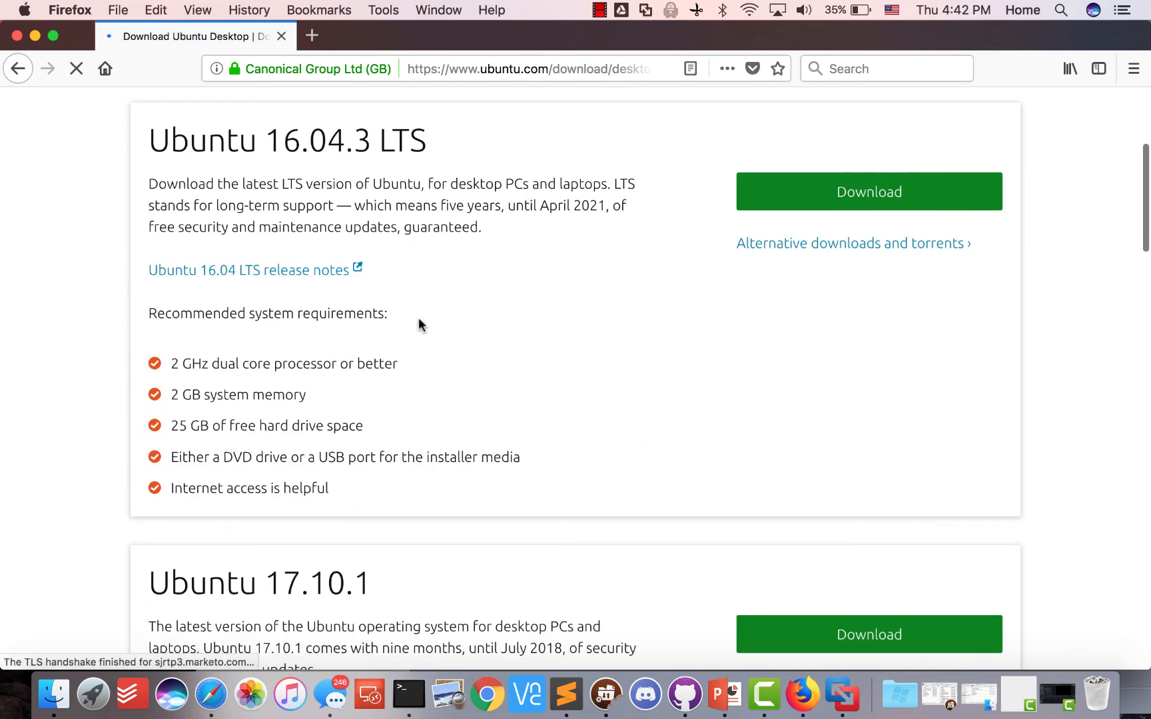
scroll(418, 319, "up", 3)
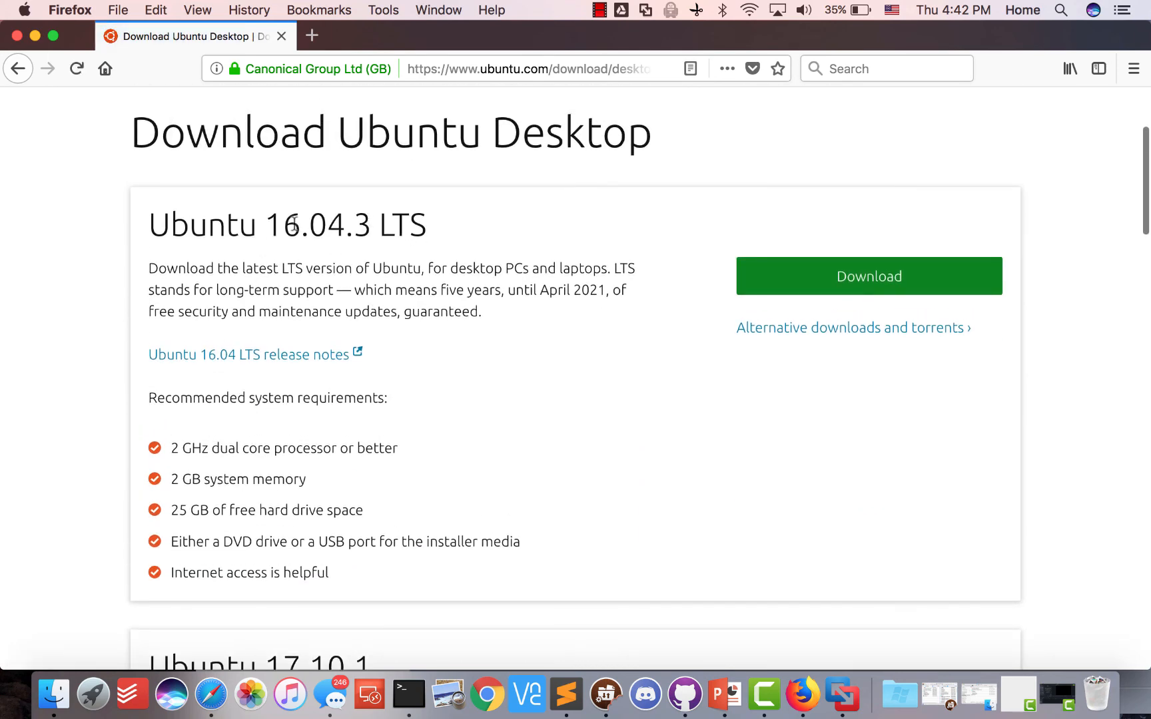
scroll(258, 382, "down", 2)
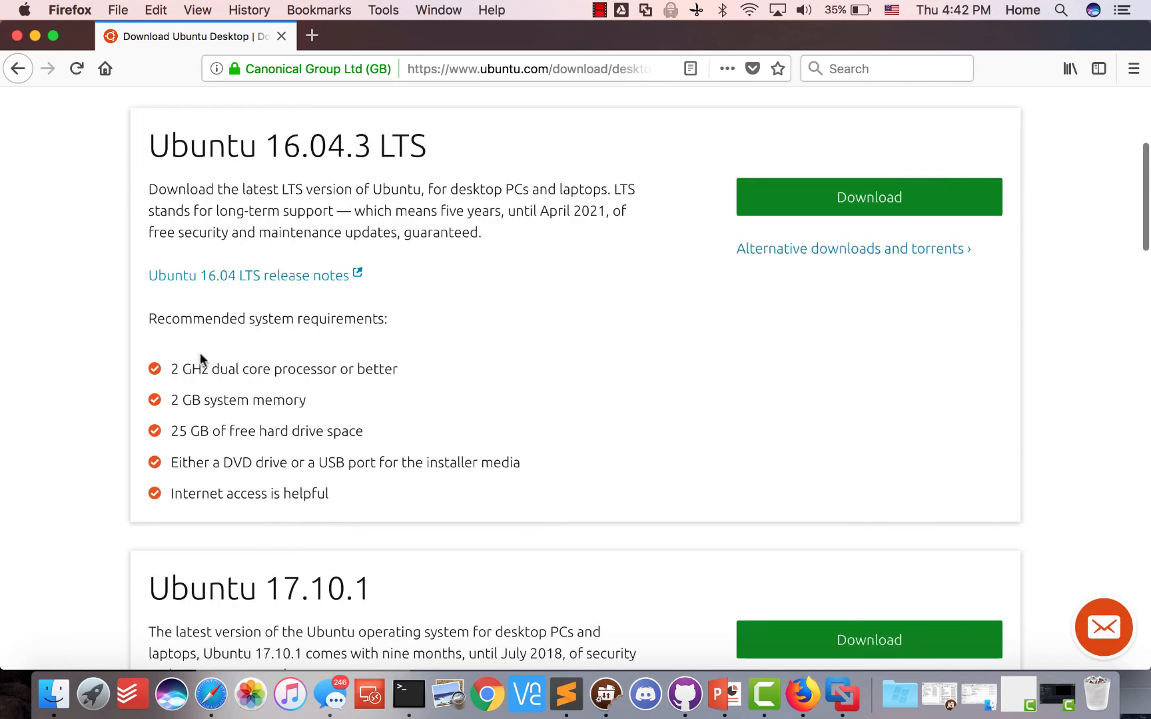
scroll(214, 391, "down", 3)
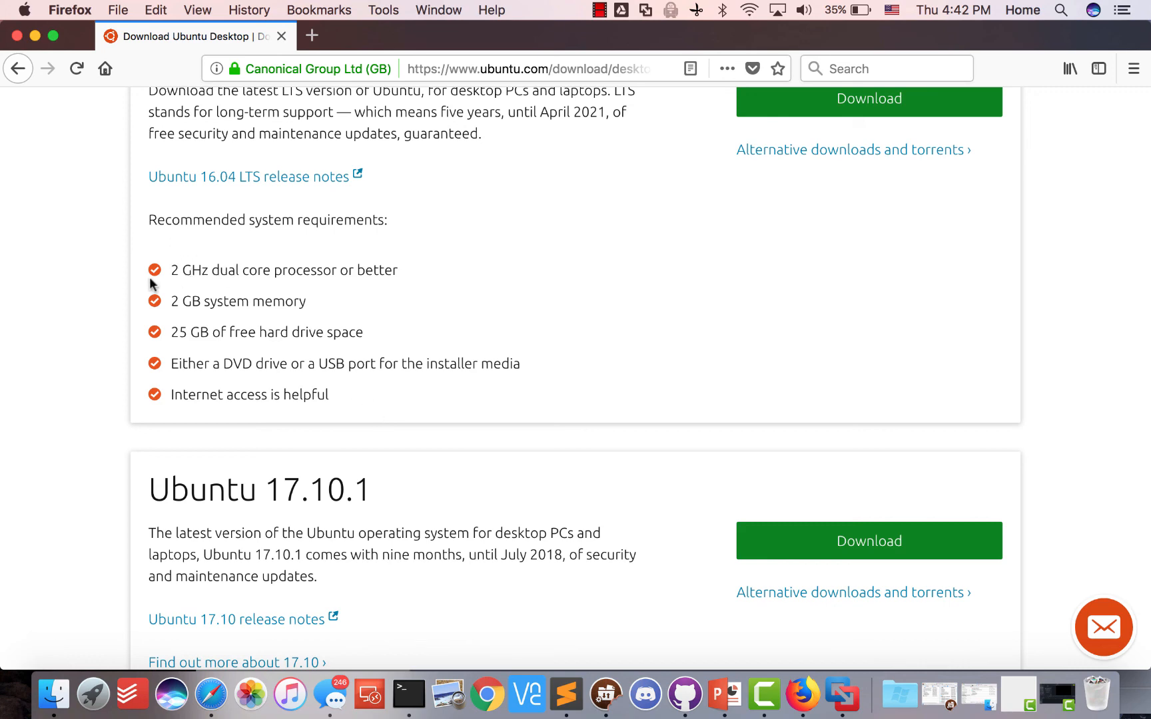
scroll(370, 339, "up", 3)
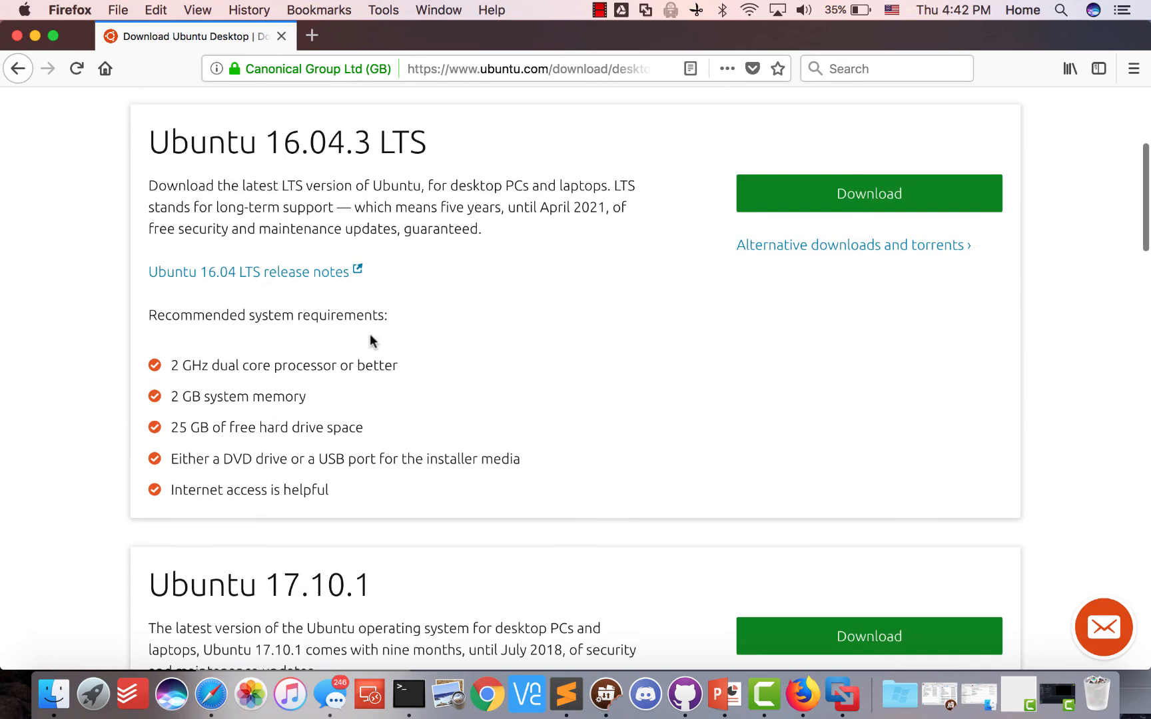
scroll(534, 307, "up", 7)
scroll(534, 314, "down", 7)
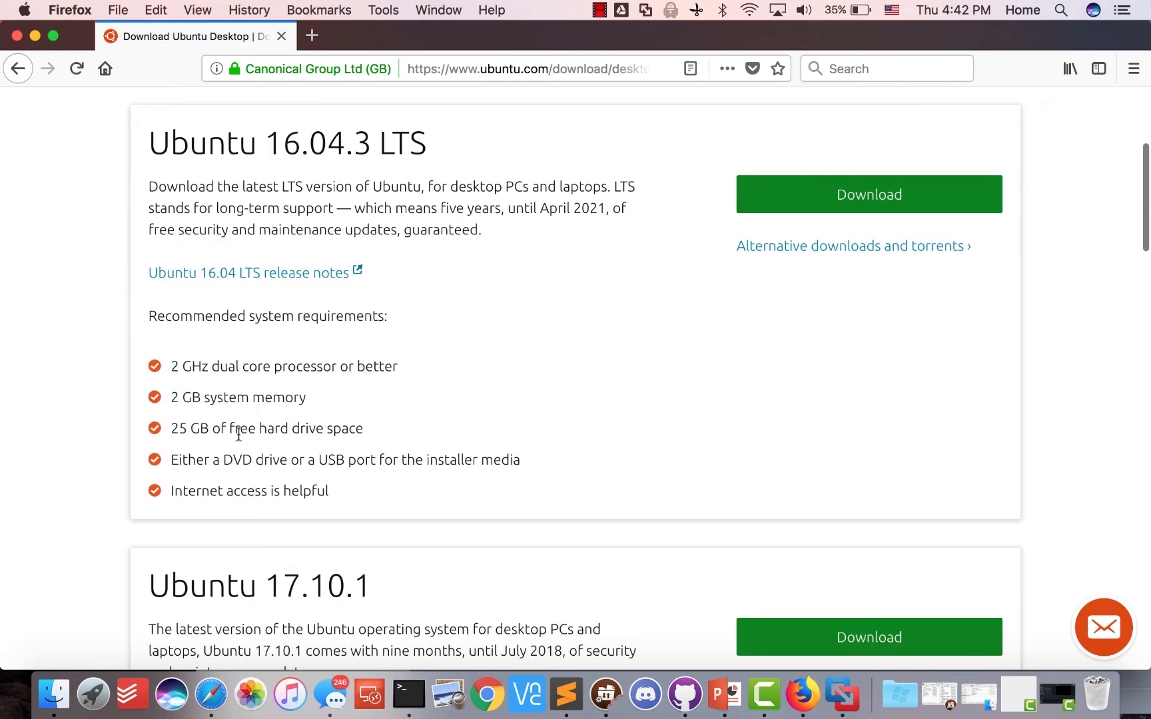
scroll(307, 346, "up", 4)
scroll(440, 320, "down", 14)
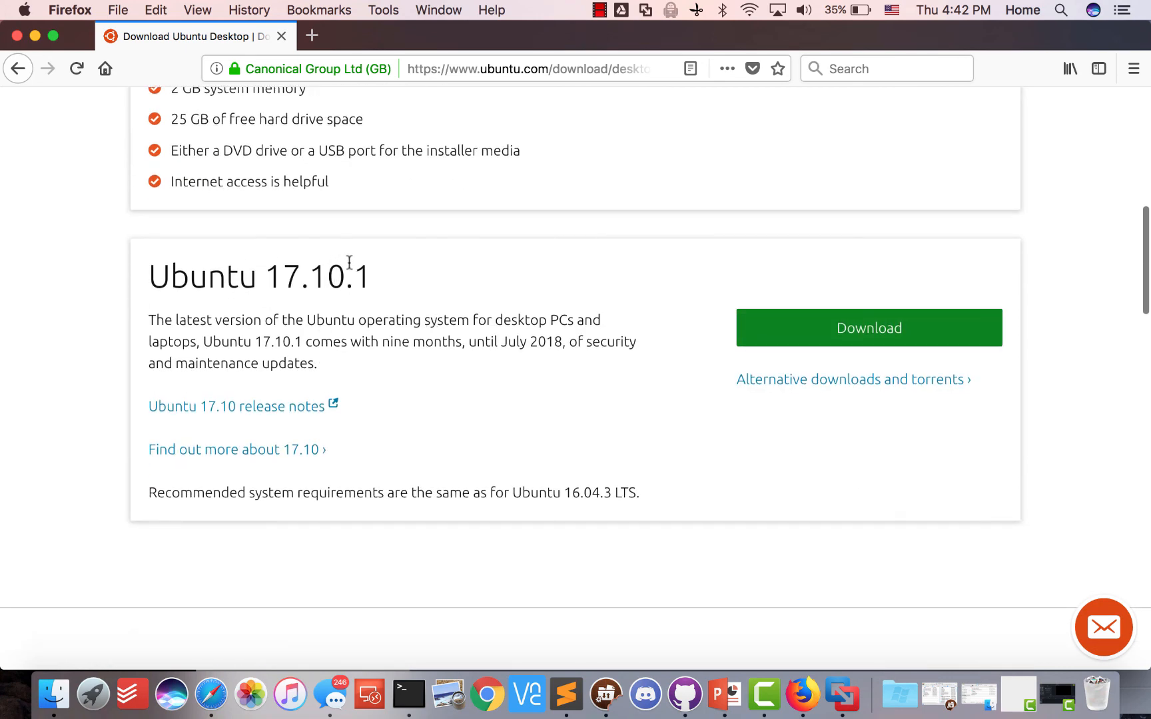
scroll(398, 310, "up", 4)
scroll(233, 431, "up", 13)
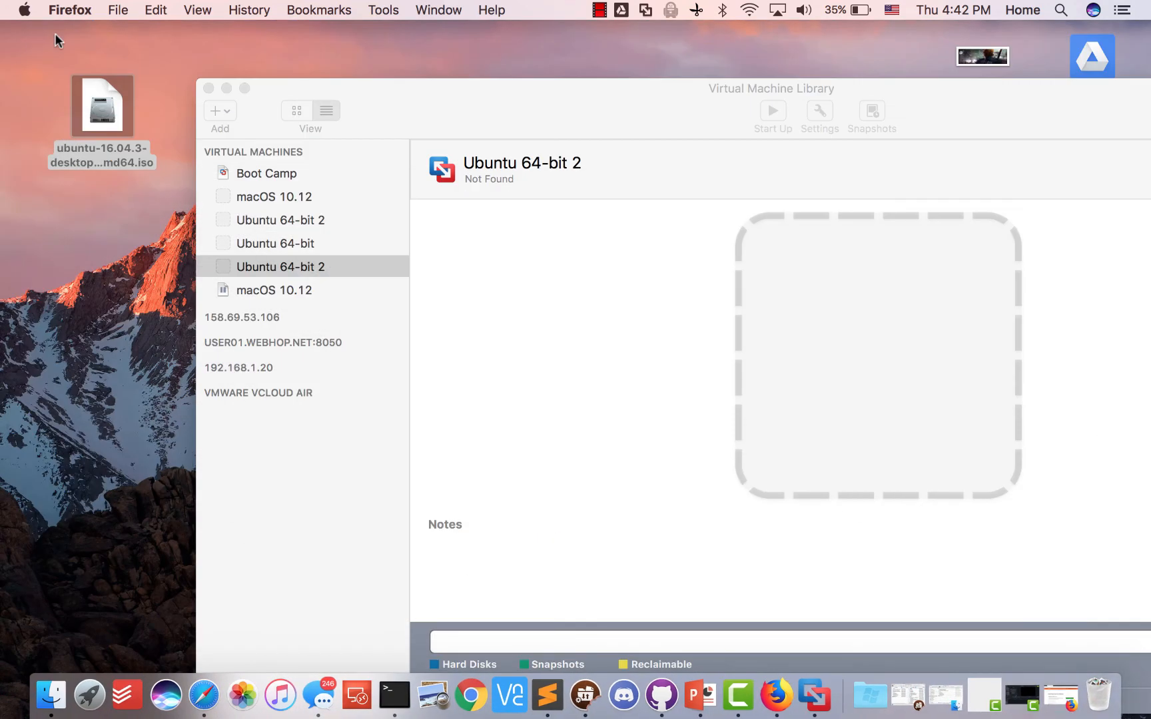
Start a custom new virtual machine with Linux Ubuntu 64-bit as the guest OS
left_click(211, 111)
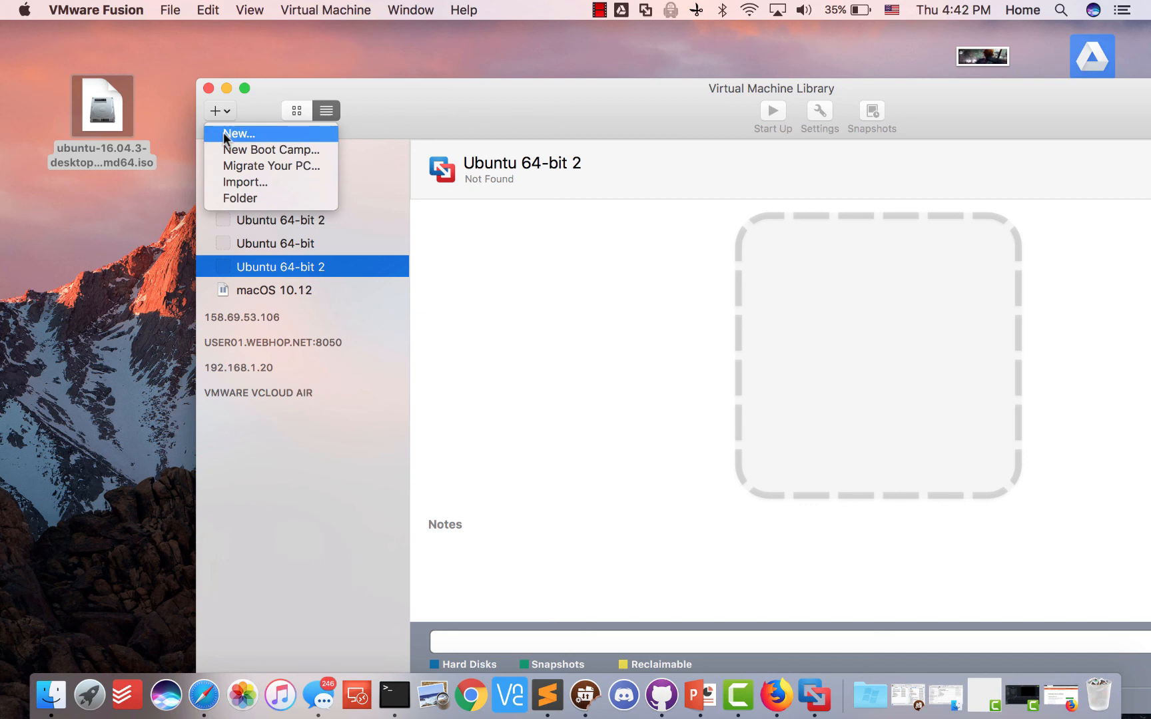
left_click(223, 132)
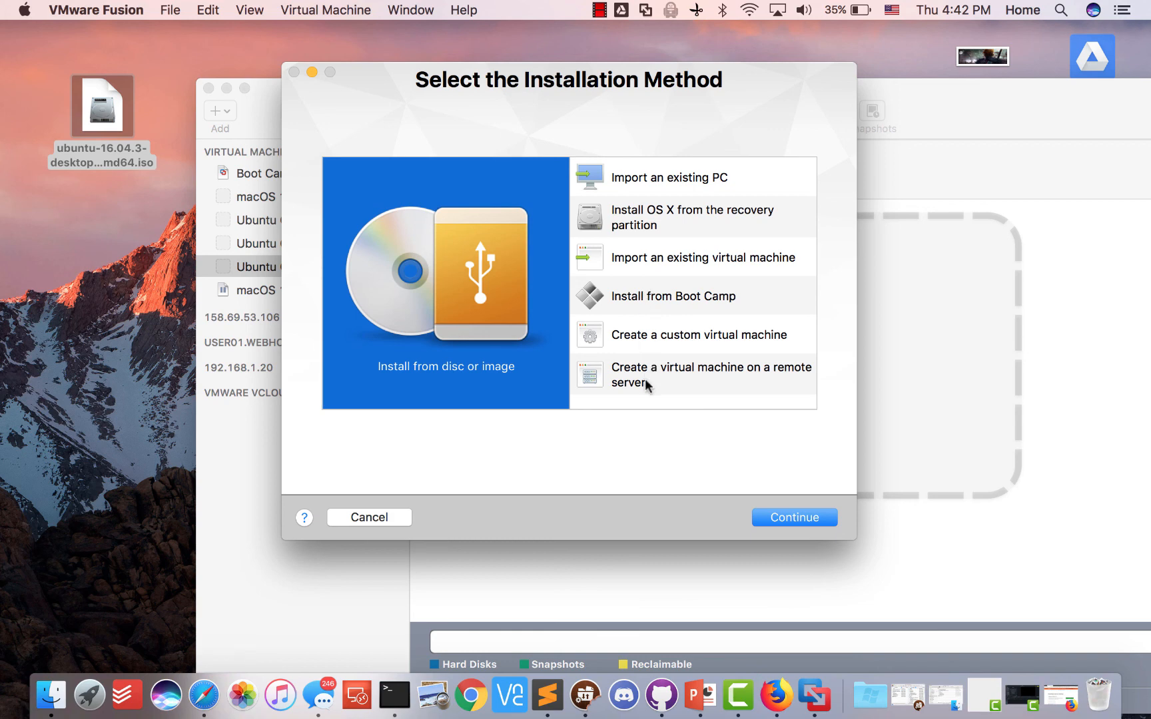
left_click(634, 337)
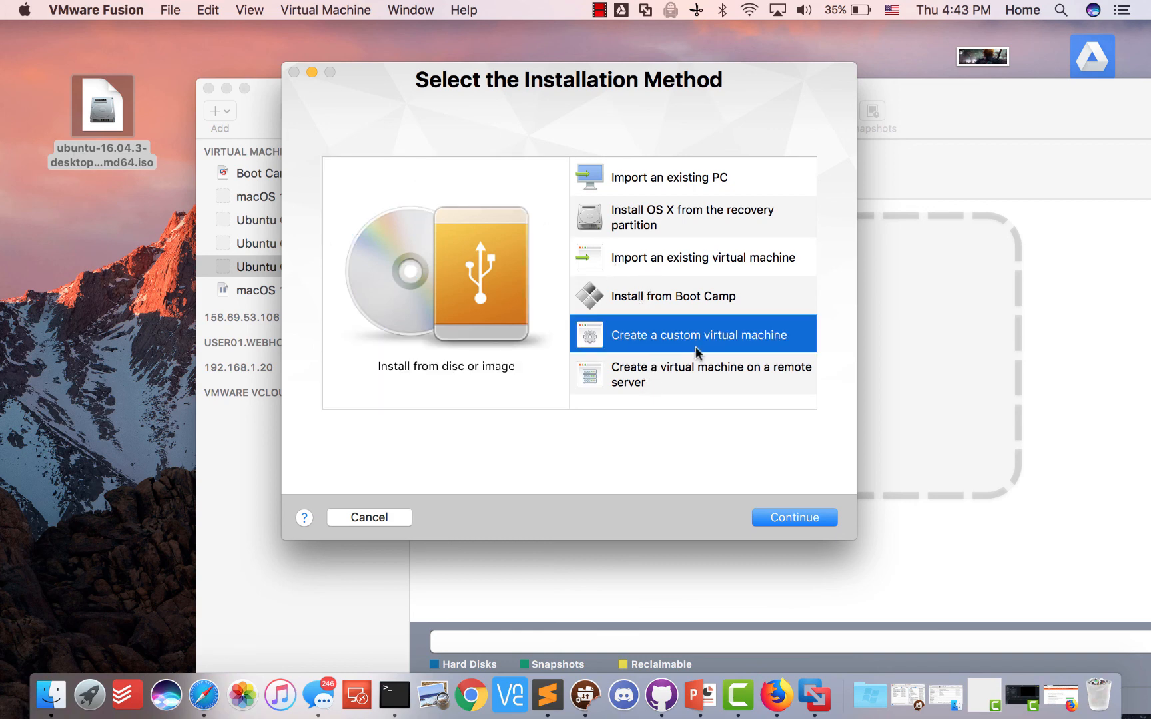
left_click(791, 525)
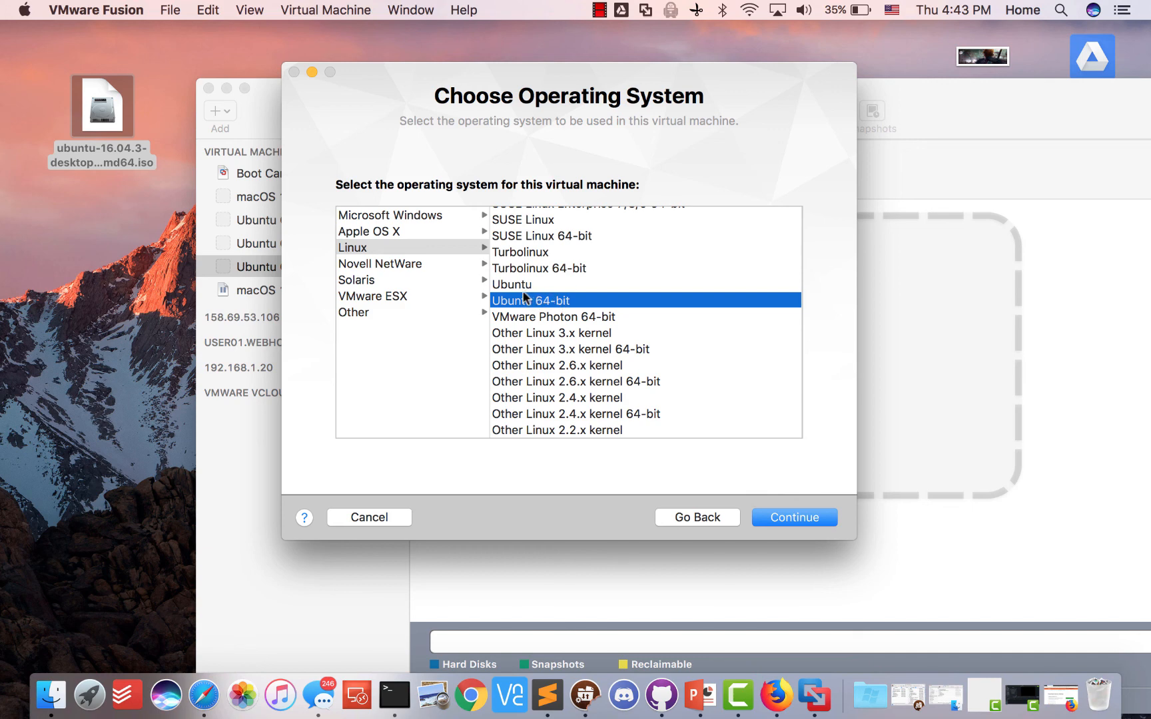
left_click(773, 519)
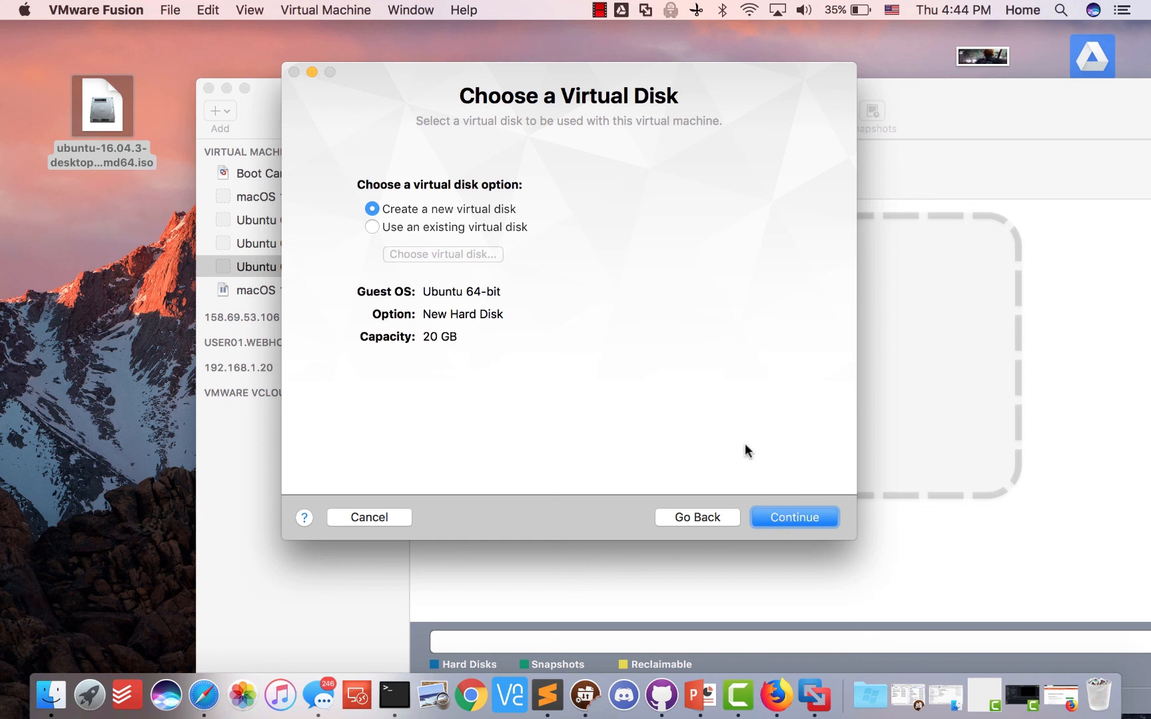
Accept the new 20 GB disk and save the VM to the Desktop as 'PlexGuide-Demo'
left_click(780, 520)
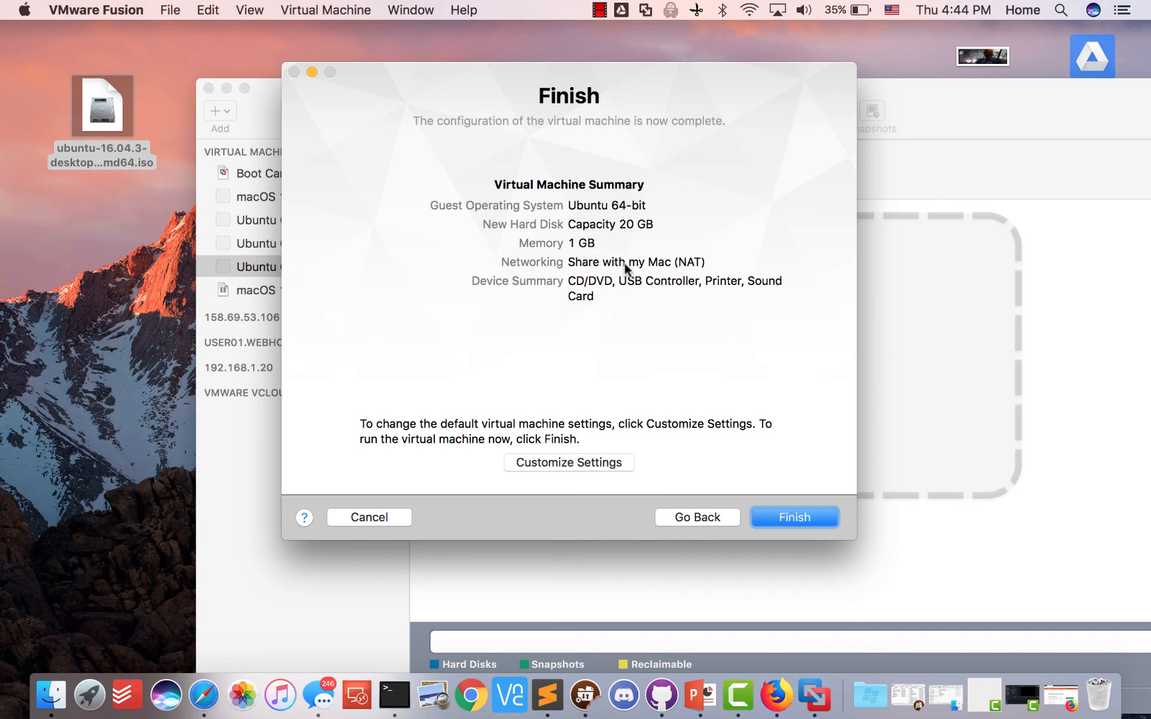
left_click(574, 460)
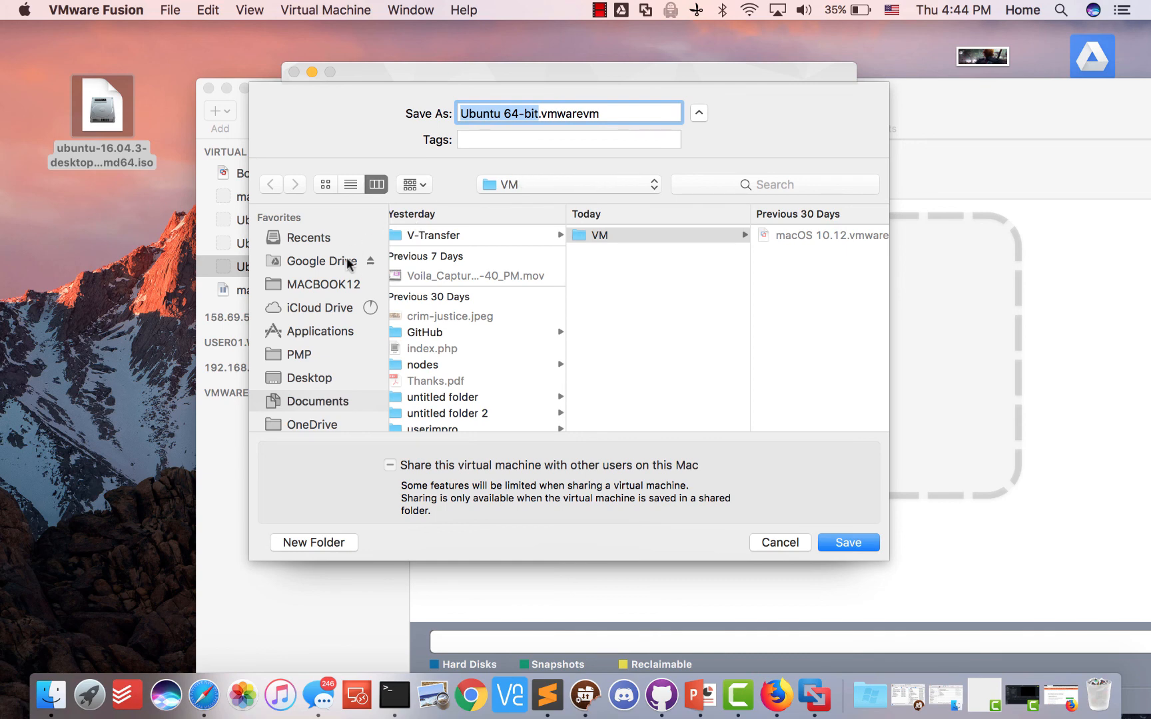
left_click(309, 378)
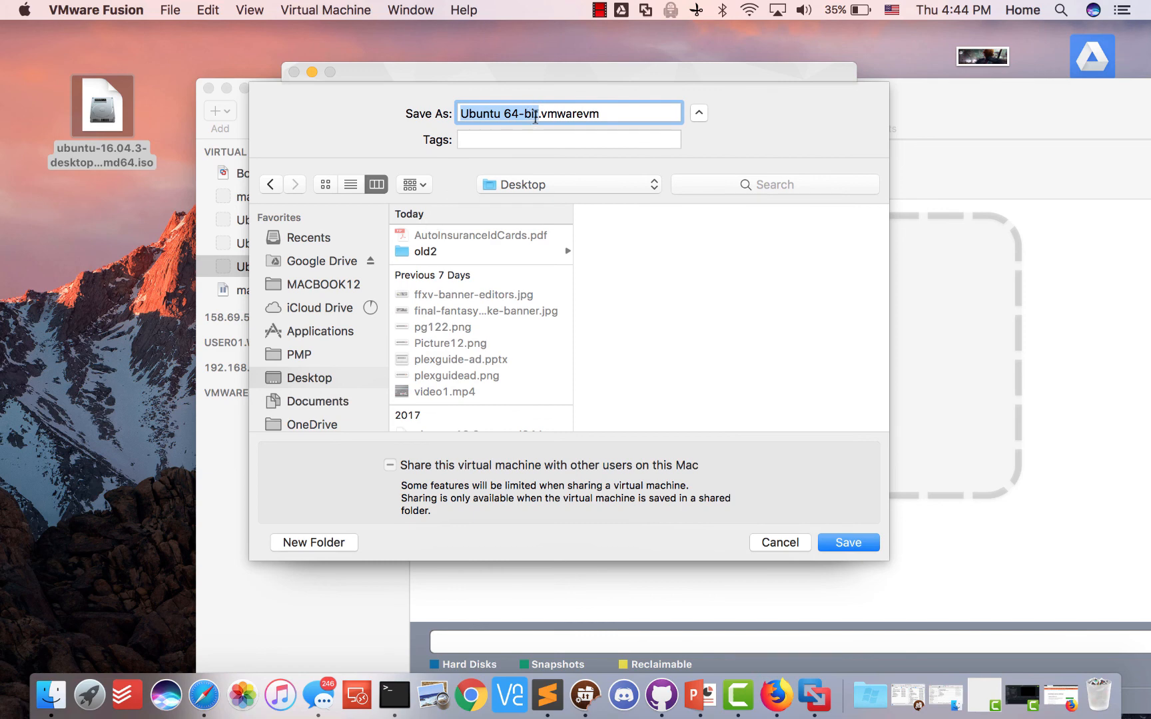
left_click(534, 118)
key("BackSpace")
key("BackSpace")
key("BackSpace")
key("BackSpace")
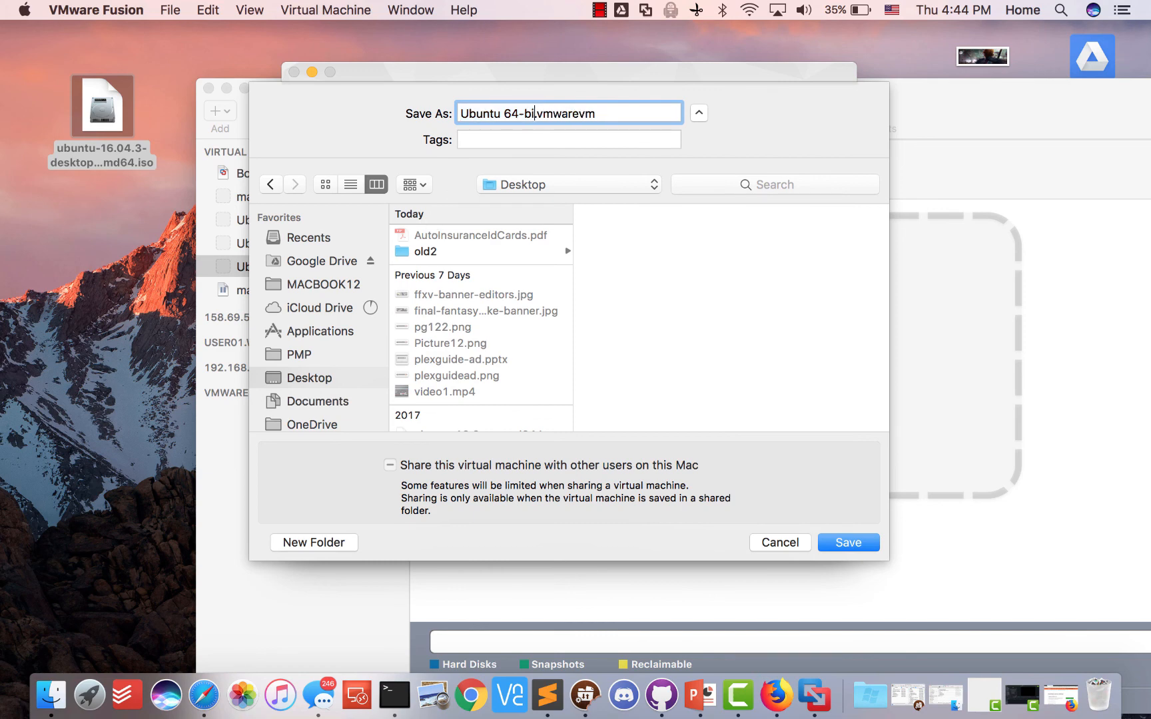
key("BackSpace")
key("BackSpace")
key("BackSpace")
key("BackSpace")
key("BackSpace")
key("BackSpace")
key("BackSpace")
key("BackSpace")
key("BackSpace")
type("Plex")
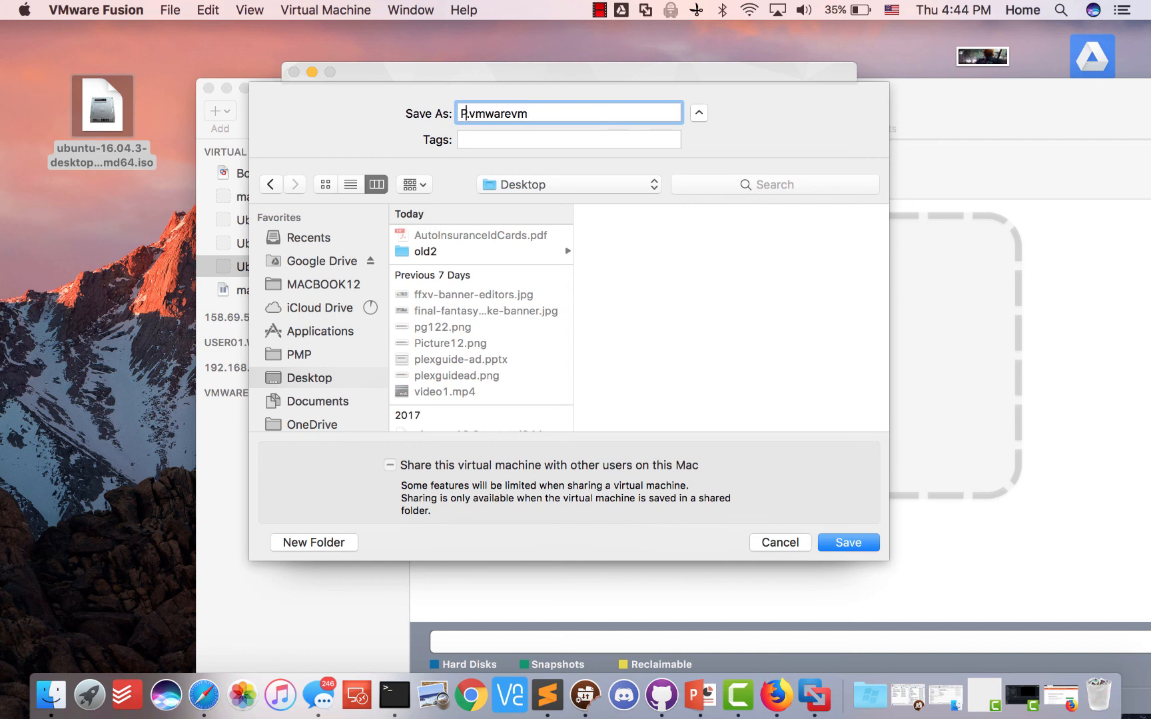
type("Guide-Demo")
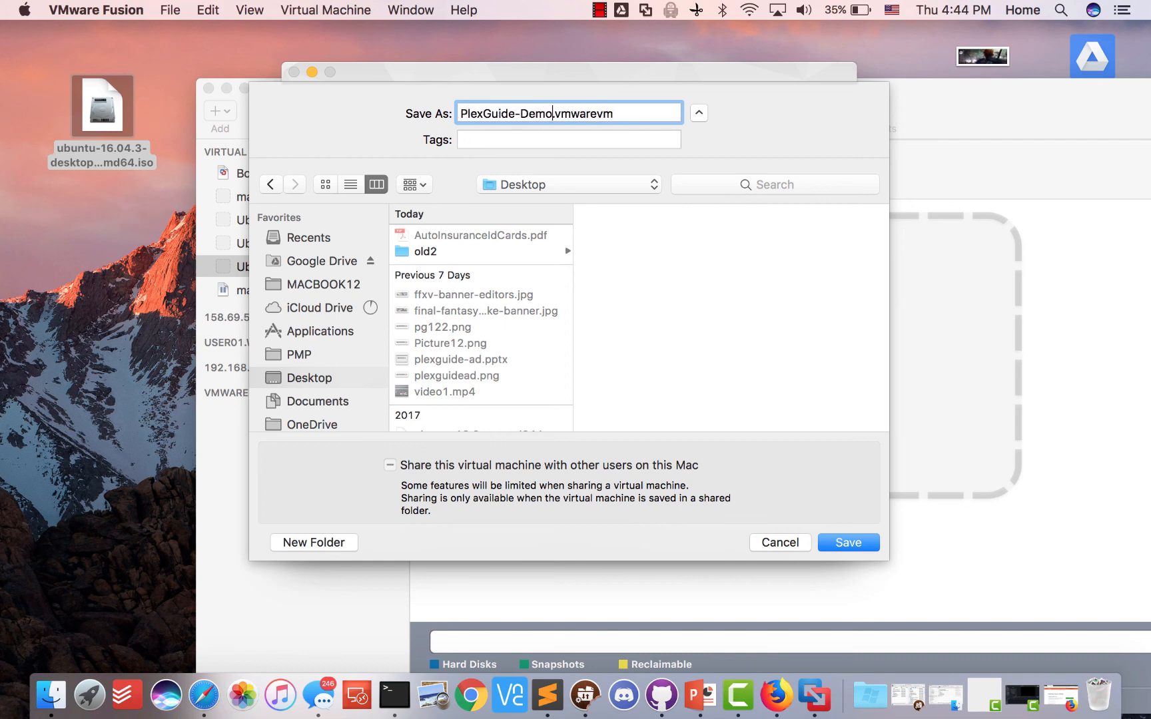
left_click(825, 541)
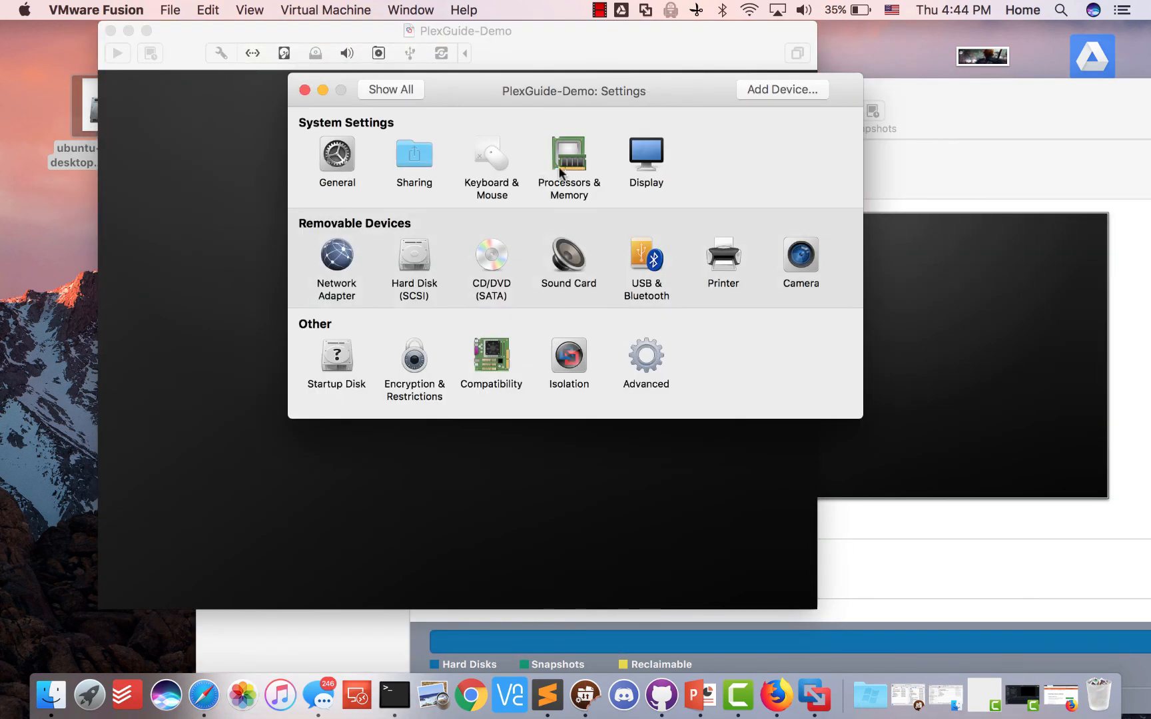
Set PlexGuide-Demo to 2 processor cores and 1380 MB of memory
left_click(568, 160)
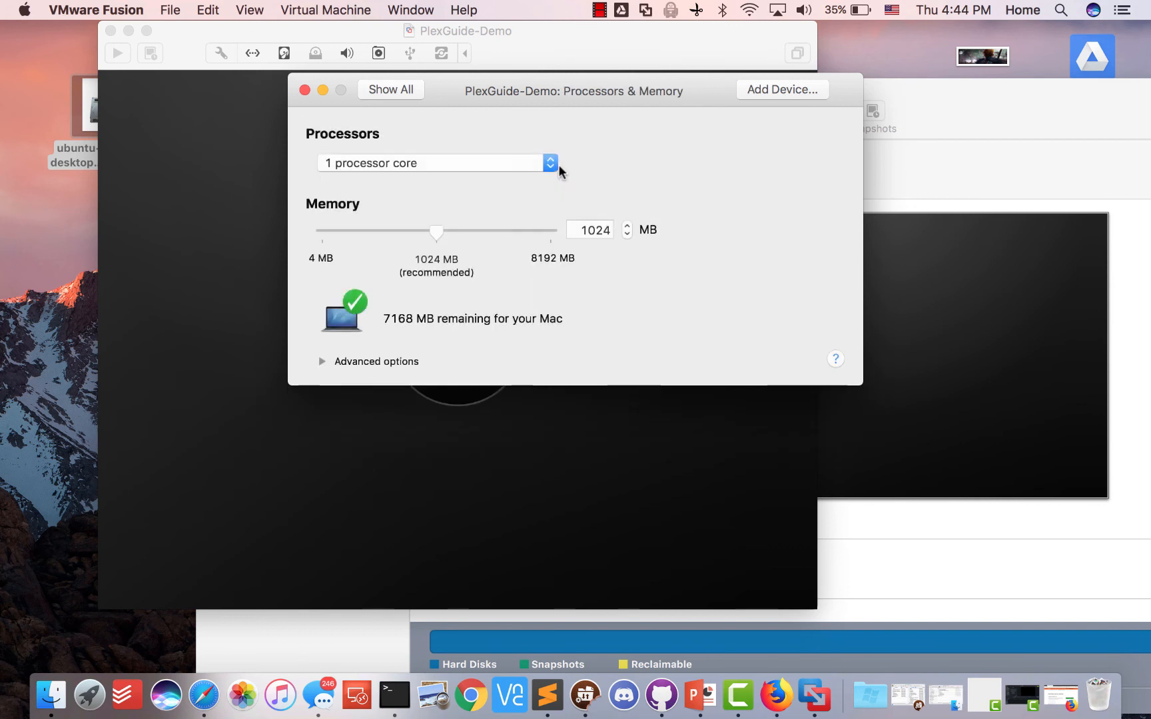
left_click(432, 163)
left_click(431, 164)
left_click(494, 163)
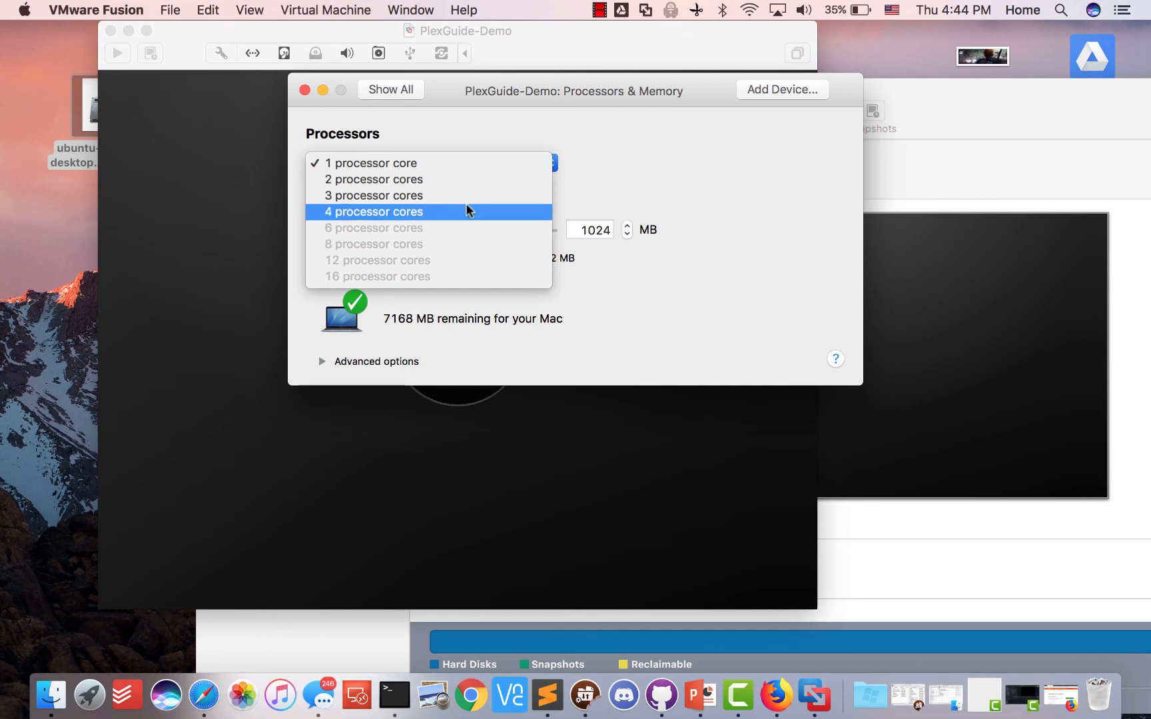
left_click(495, 182)
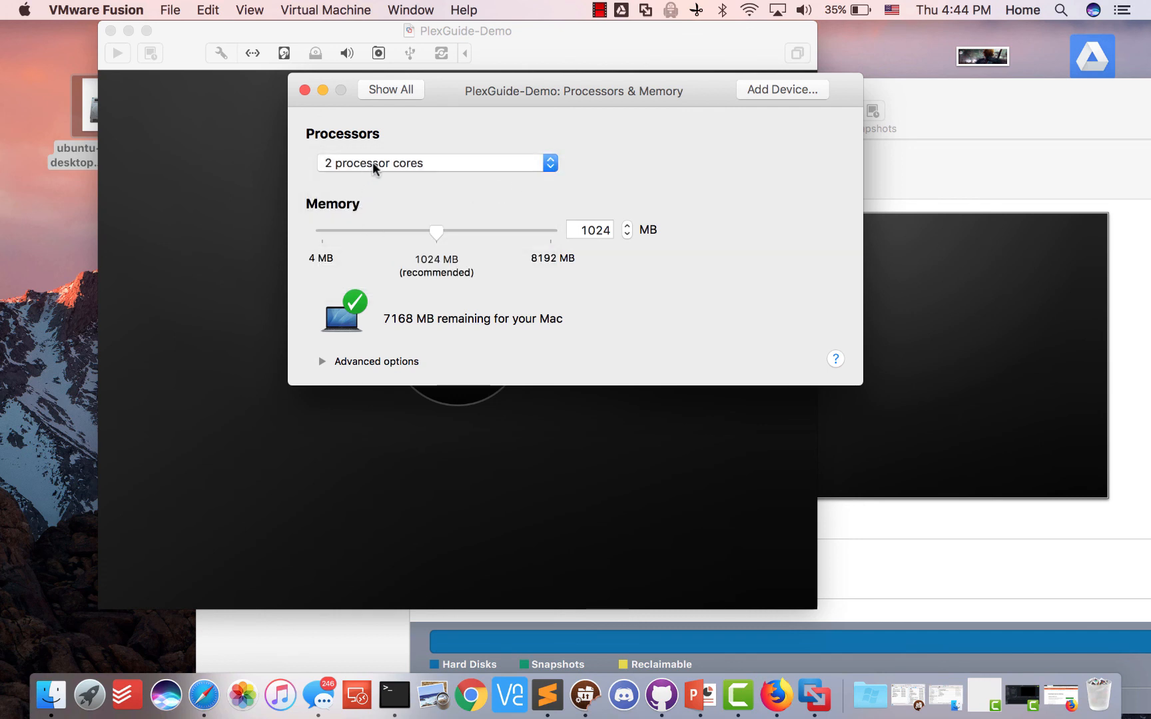
left_click_drag(437, 230, 517, 235)
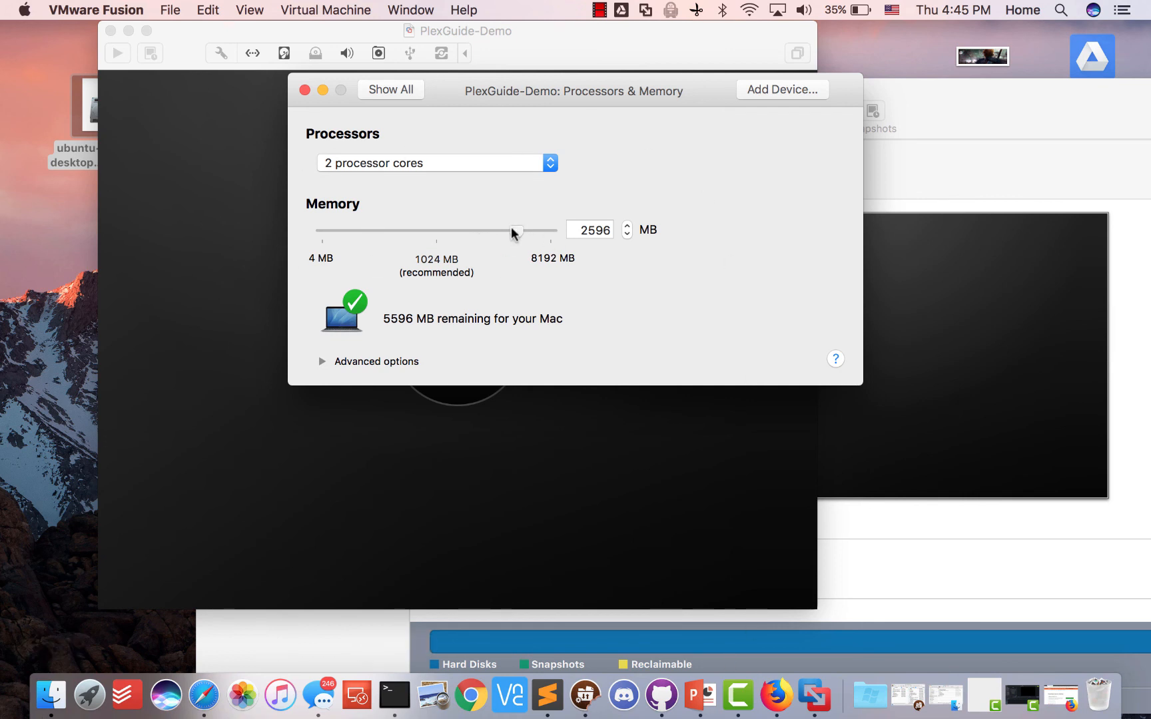
left_click_drag(510, 226, 520, 230)
left_click_drag(520, 231, 483, 231)
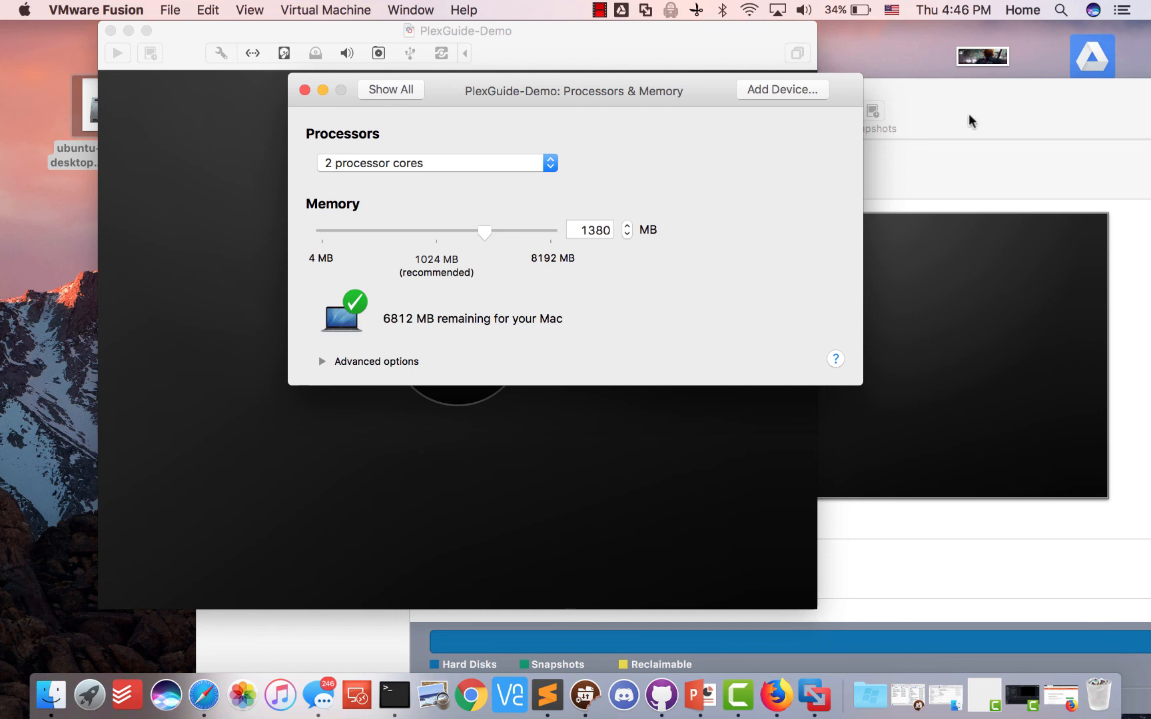
Try 3 and then 4 processor cores while adjusting memory to 1024 MB
left_click(397, 163)
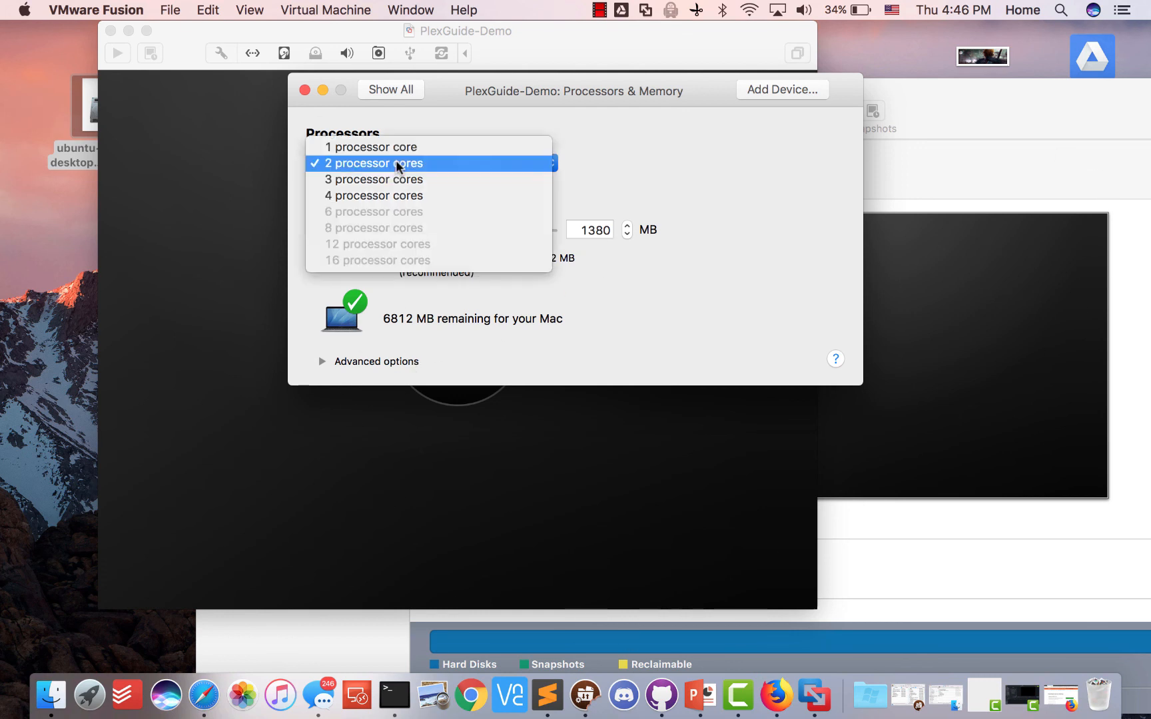
left_click(387, 180)
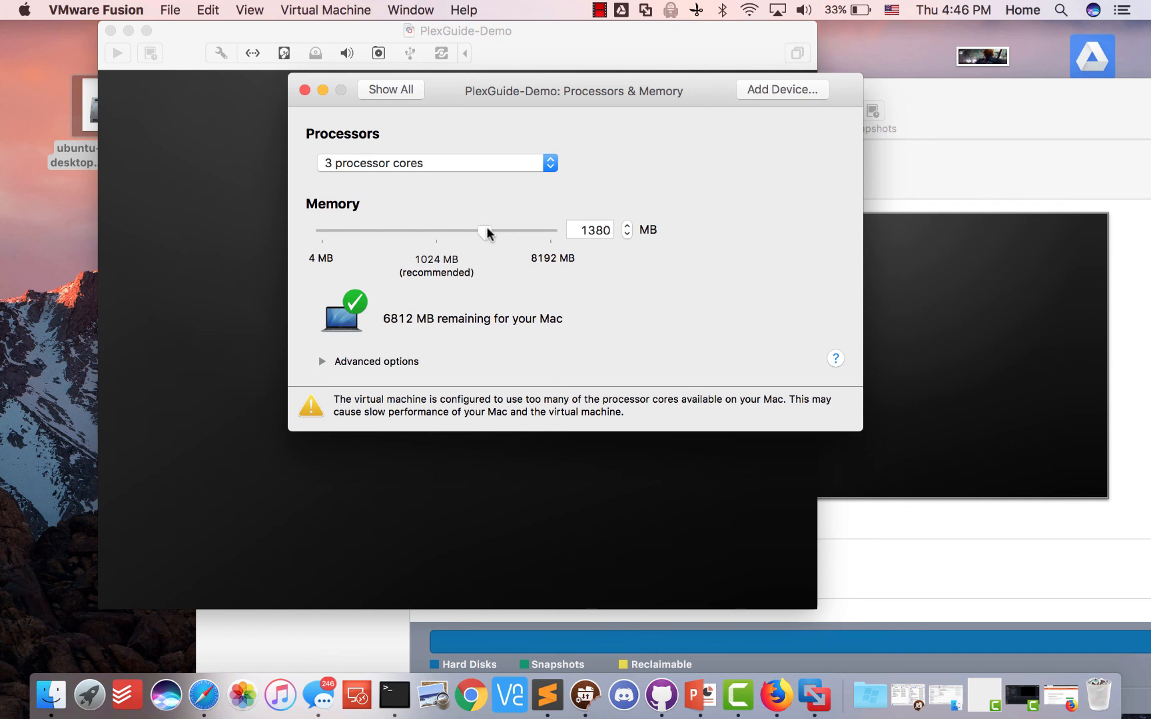
left_click_drag(488, 232, 556, 230)
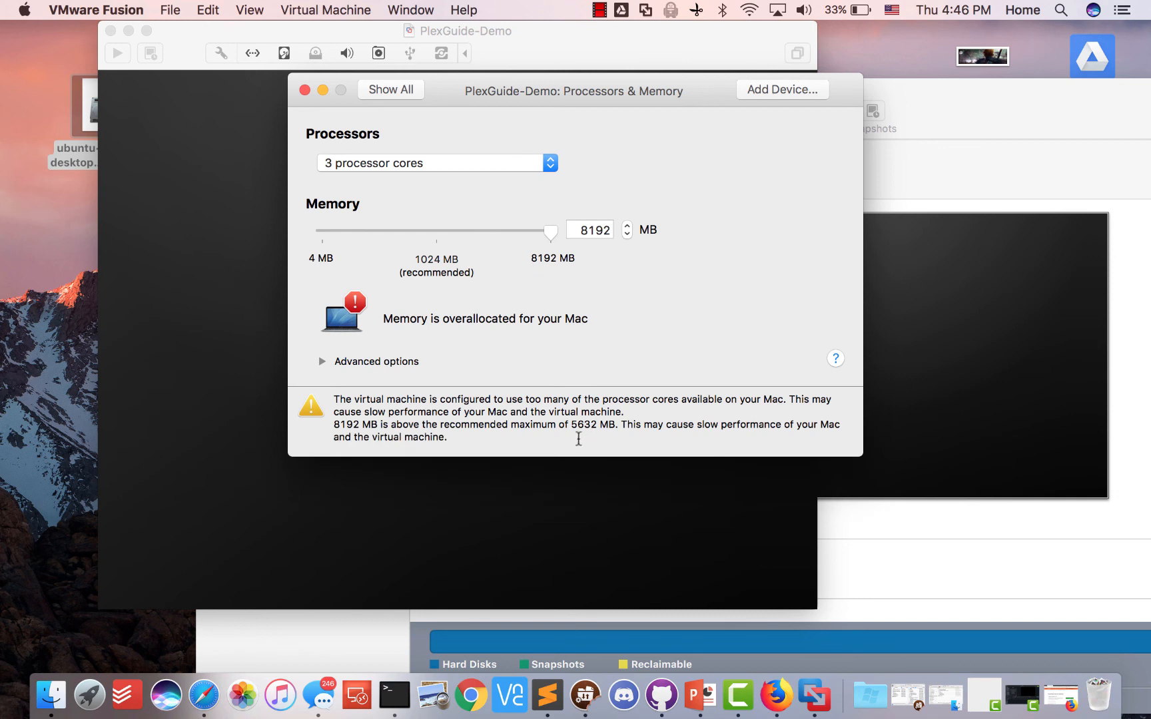
left_click(470, 164)
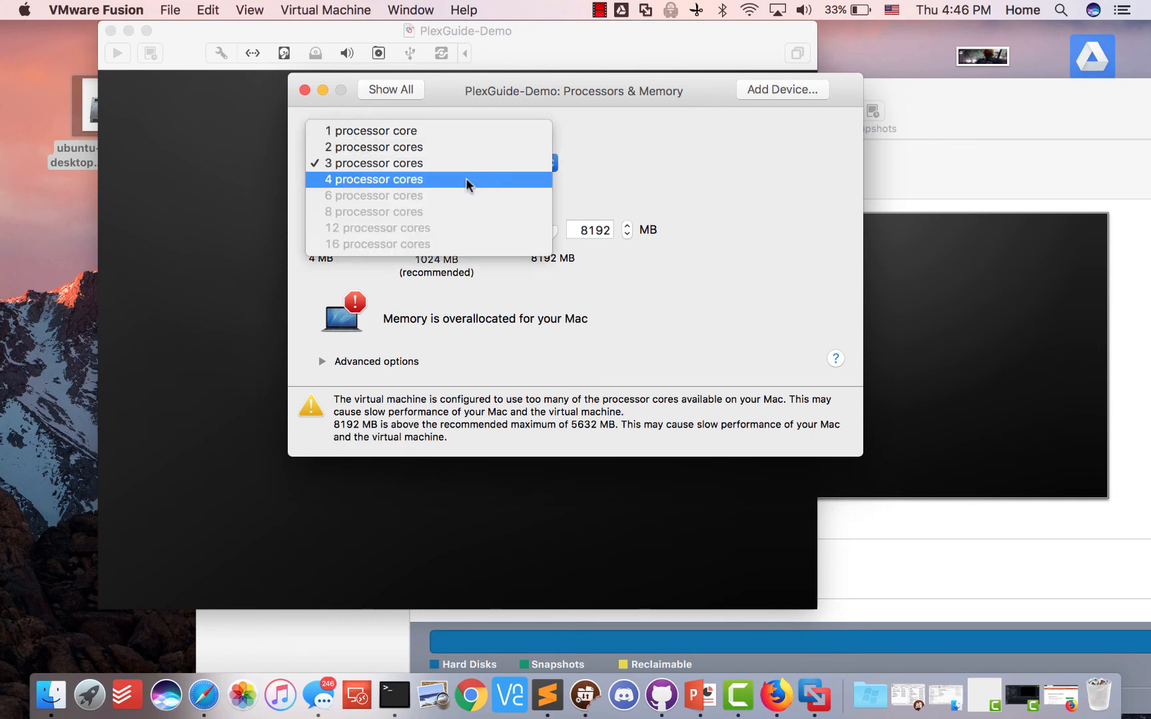
left_click(465, 178)
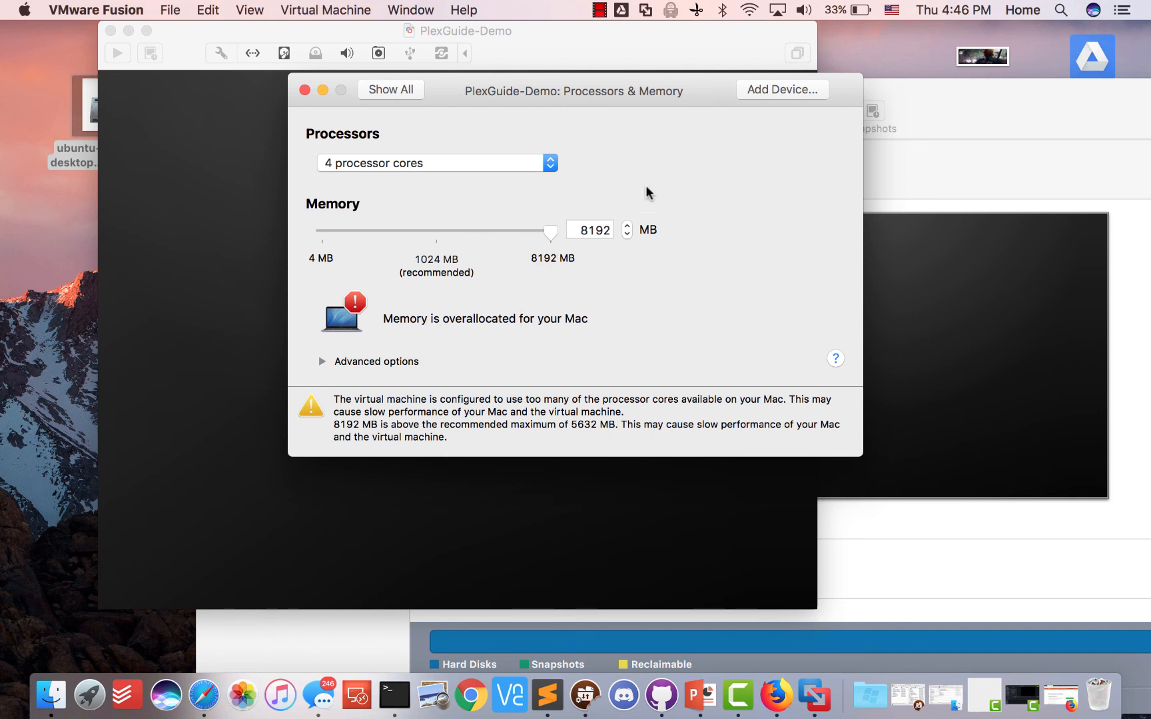
left_click_drag(544, 230, 431, 231)
Go back to 2 processor cores and return to the settings overview
left_click(438, 163)
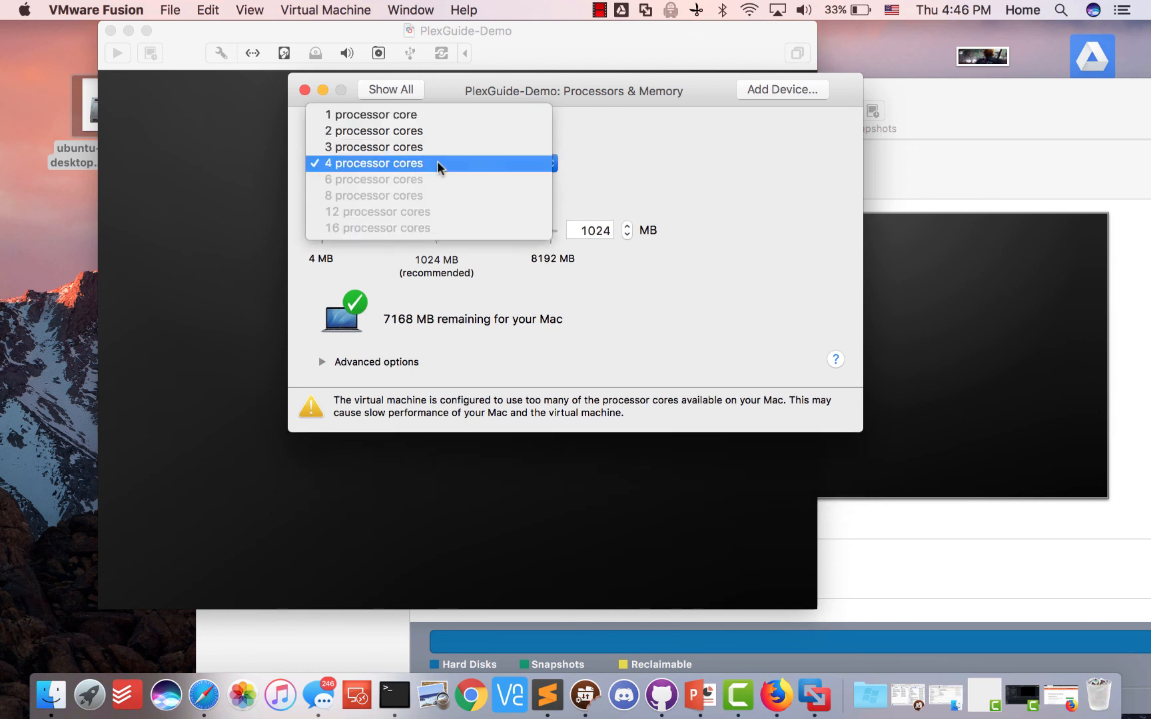
left_click(440, 131)
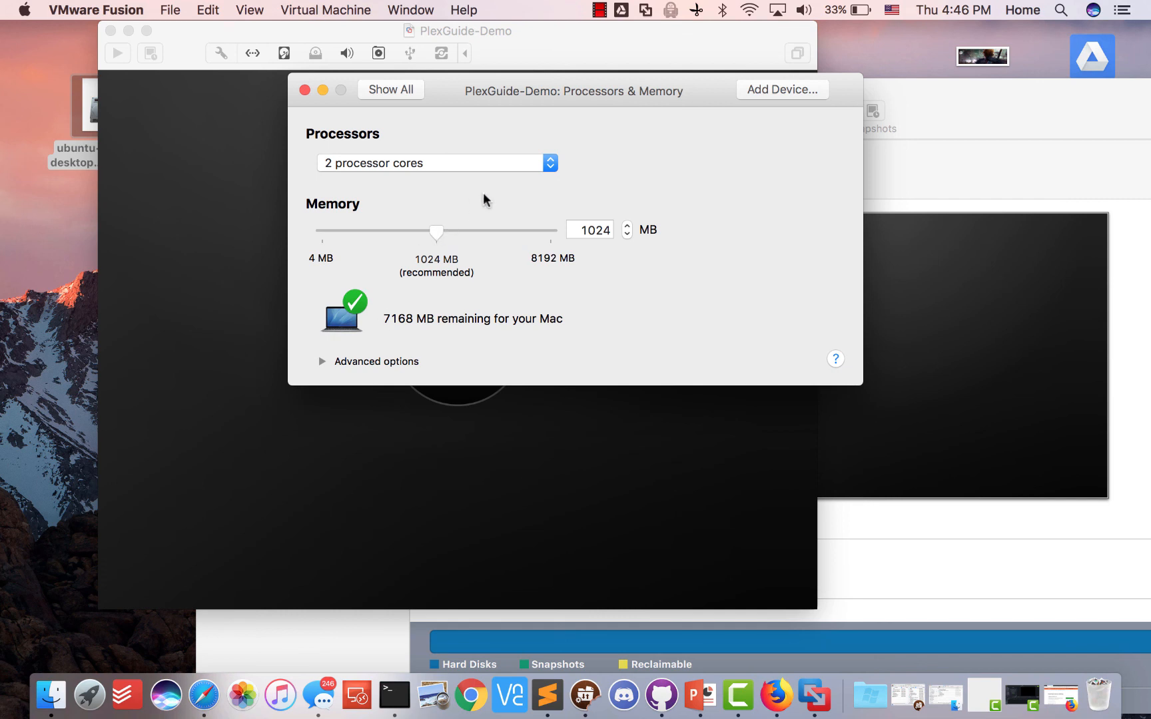
left_click(442, 163)
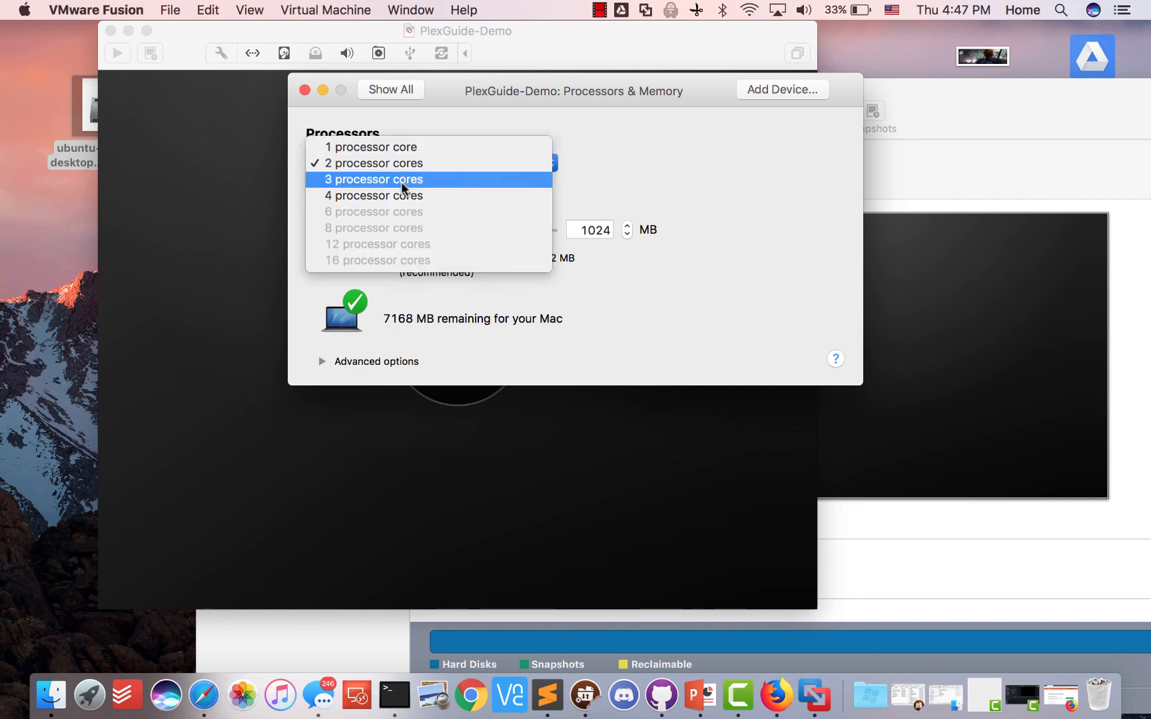
left_click(406, 163)
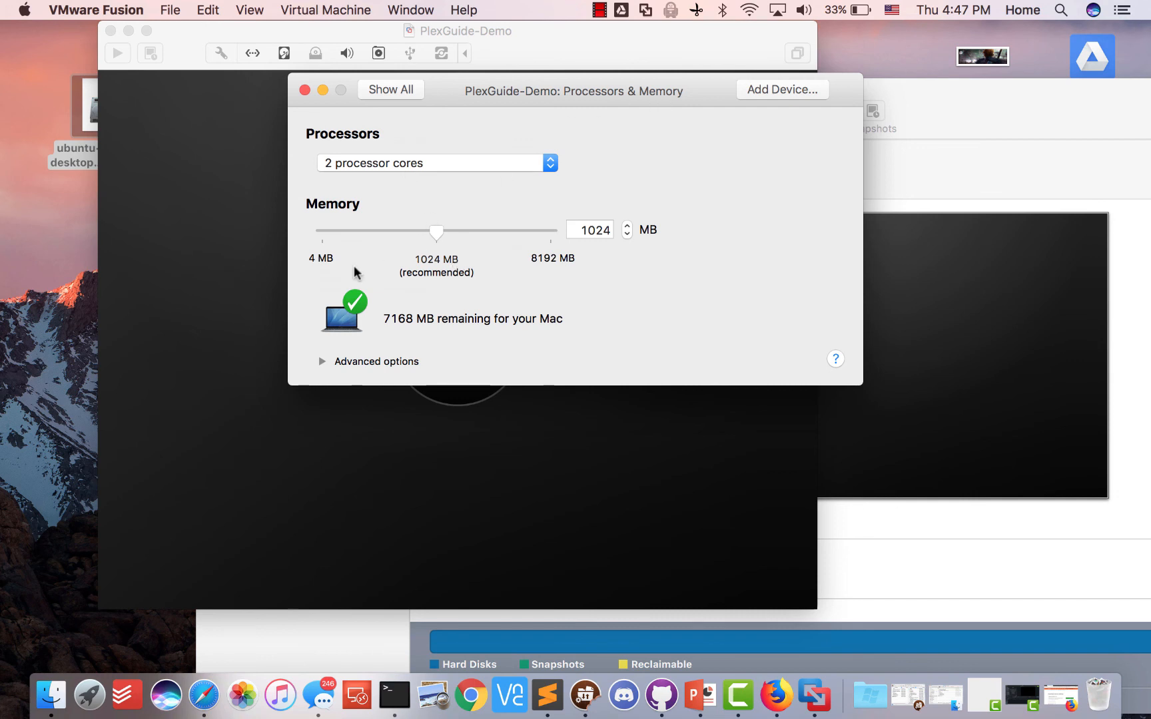
left_click(387, 89)
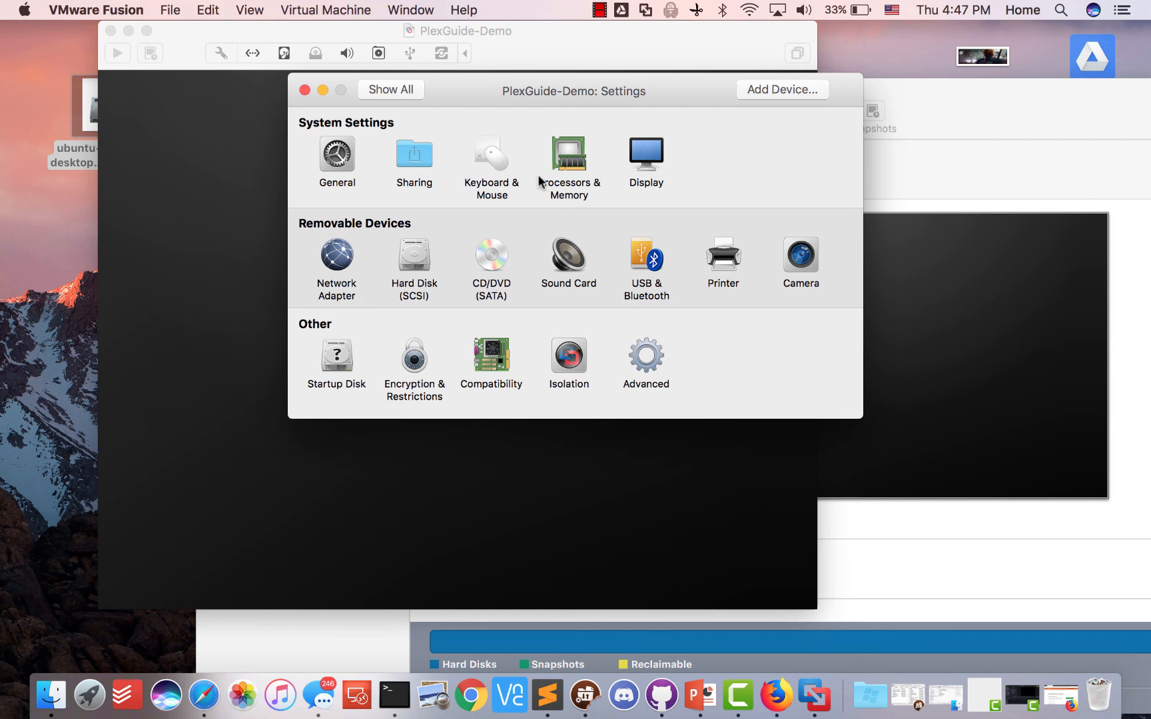
Connect the CD/DVD (SATA) drive to the ubuntu-16.04.3-desktop-amd64.iso disc image, then return to Show All
left_click(491, 256)
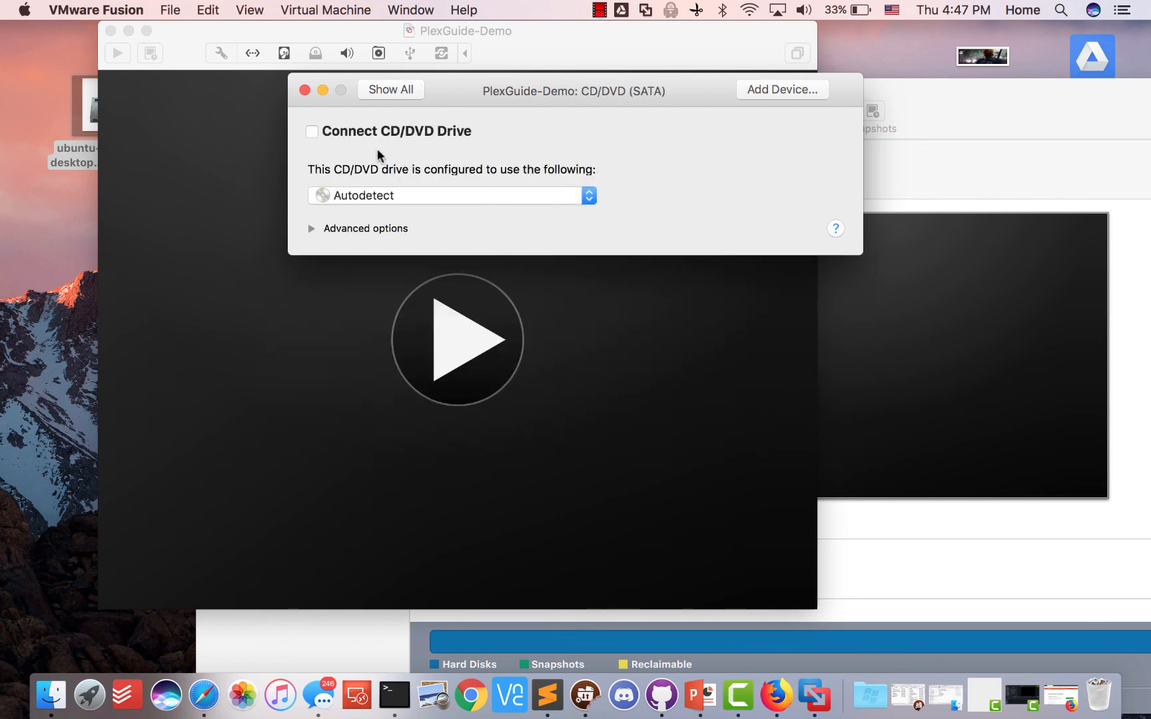
left_click(368, 130)
left_click(390, 197)
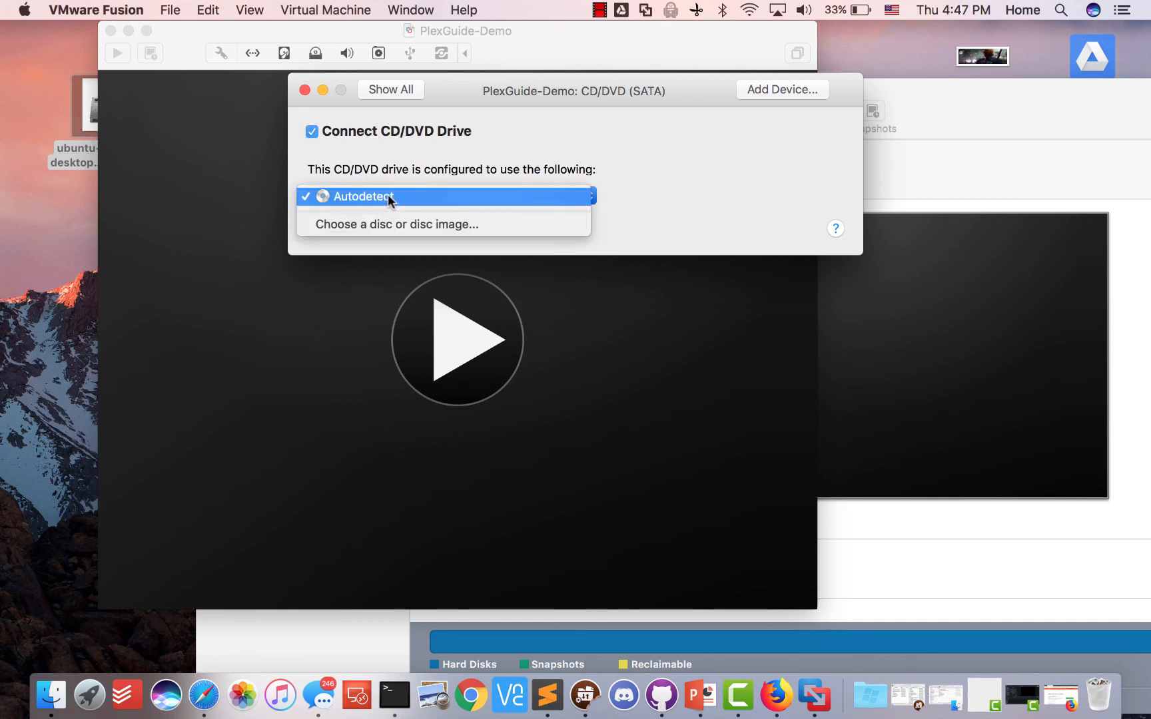
left_click(389, 225)
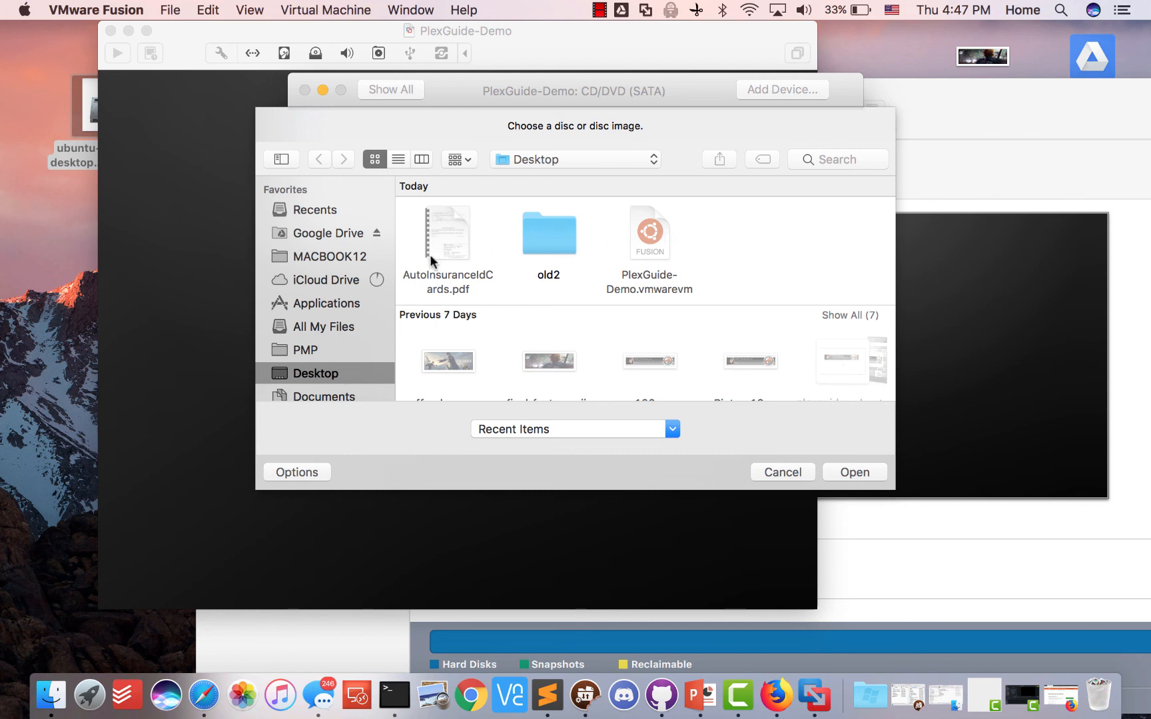
scroll(542, 234, "down", 5)
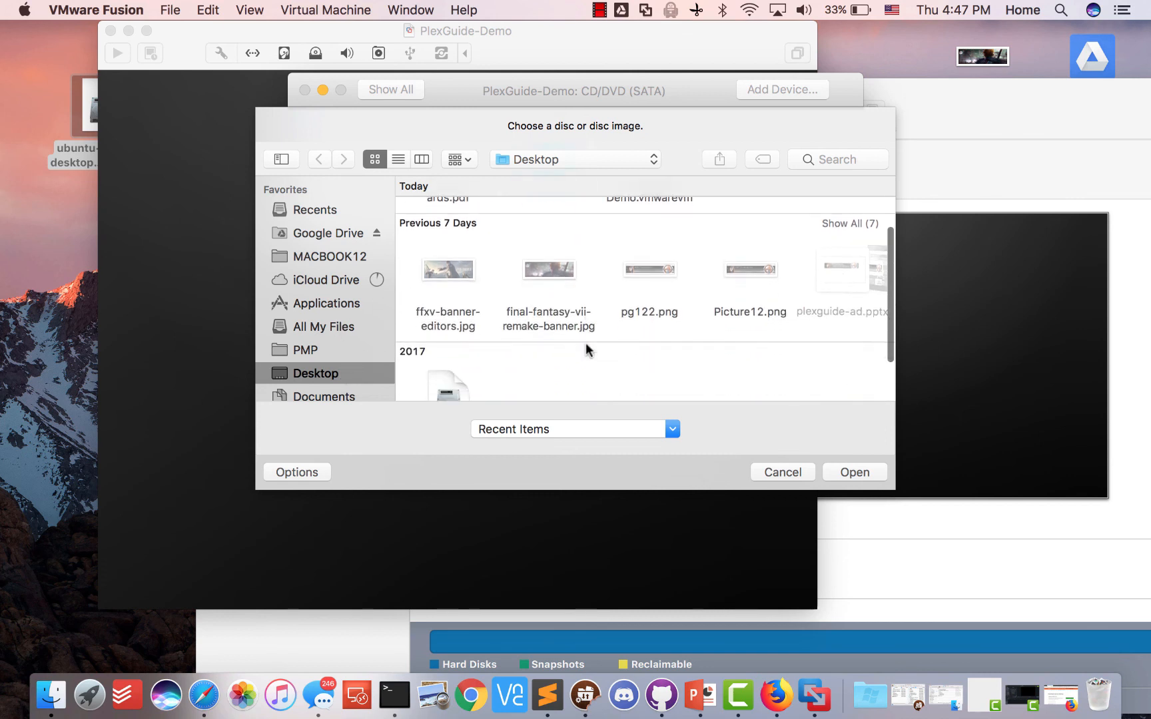
scroll(586, 342, "down", 3)
left_click(444, 329)
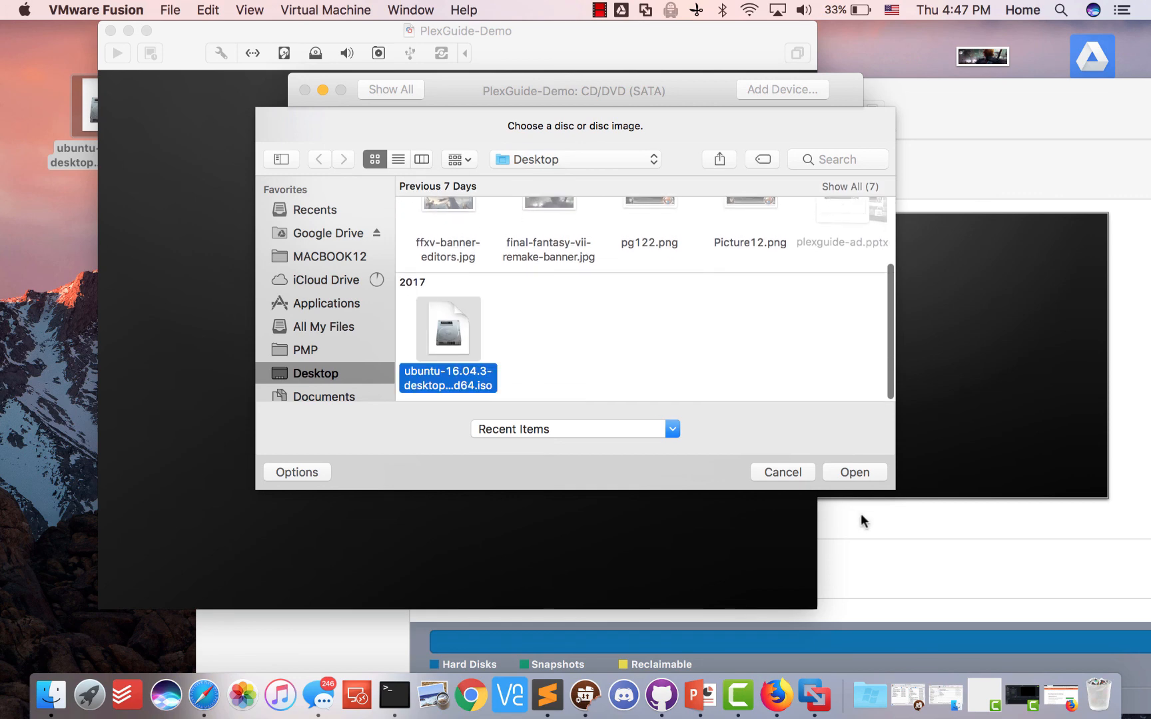
left_click(855, 471)
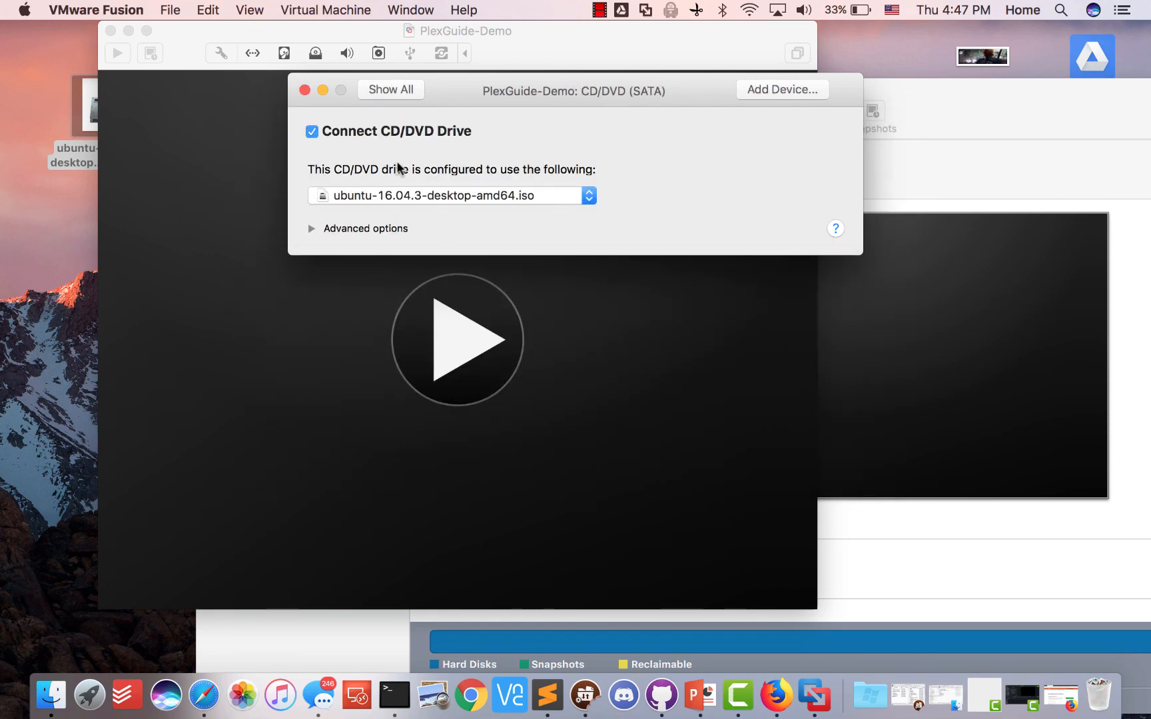
left_click(381, 94)
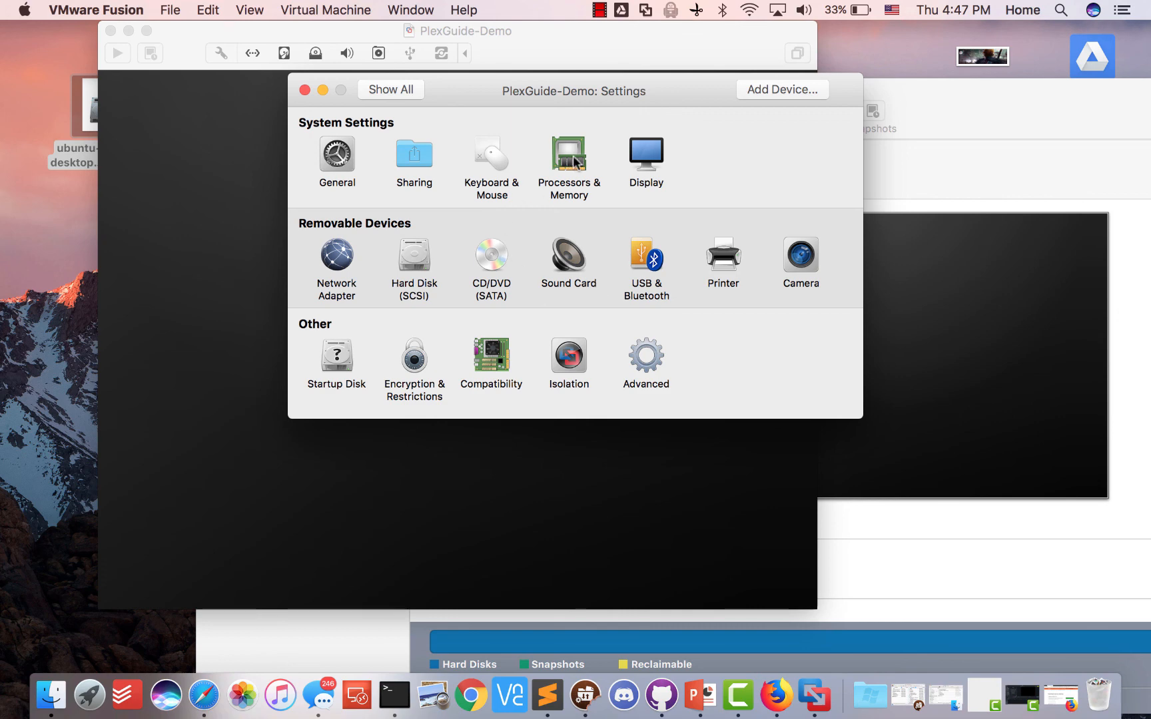
Check the Display settings, then open the Network Adapter settings showing Share with my Mac
left_click(648, 154)
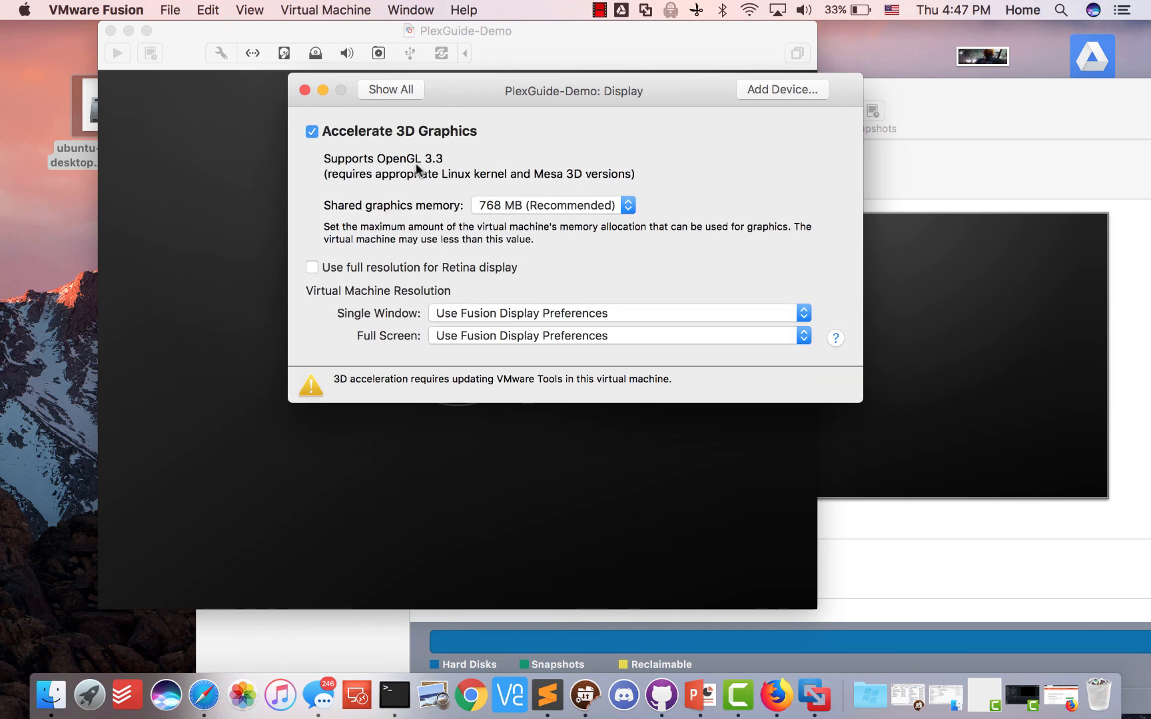
left_click(377, 92)
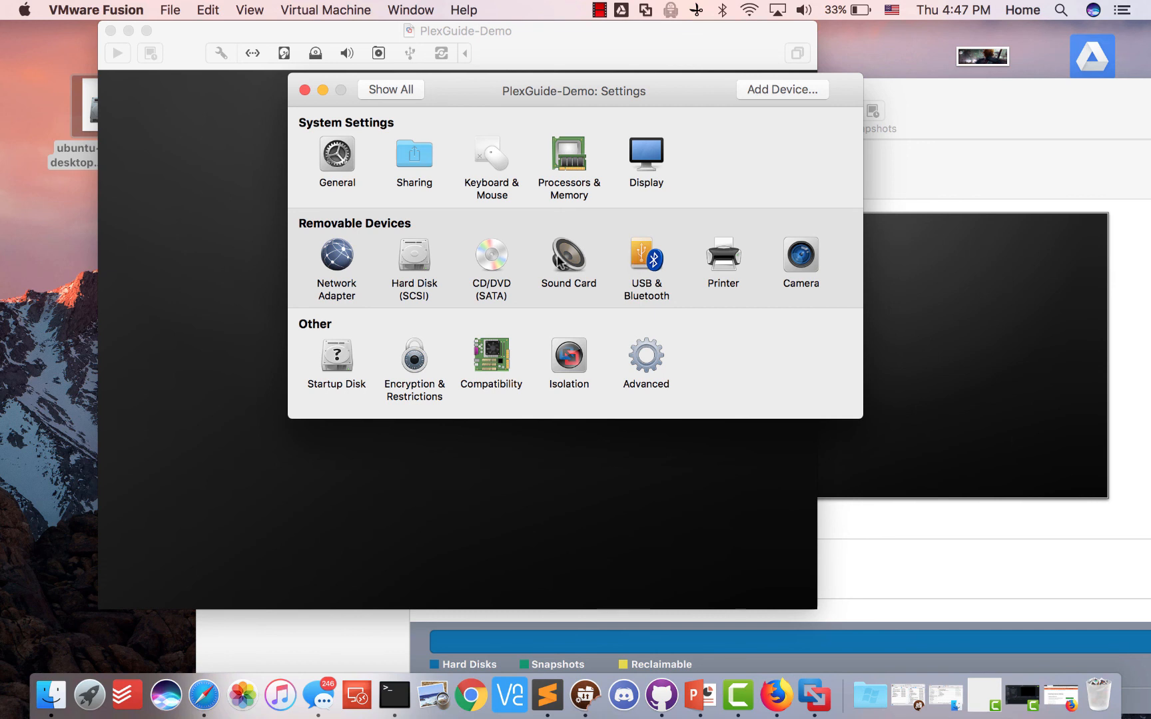
left_click(333, 266)
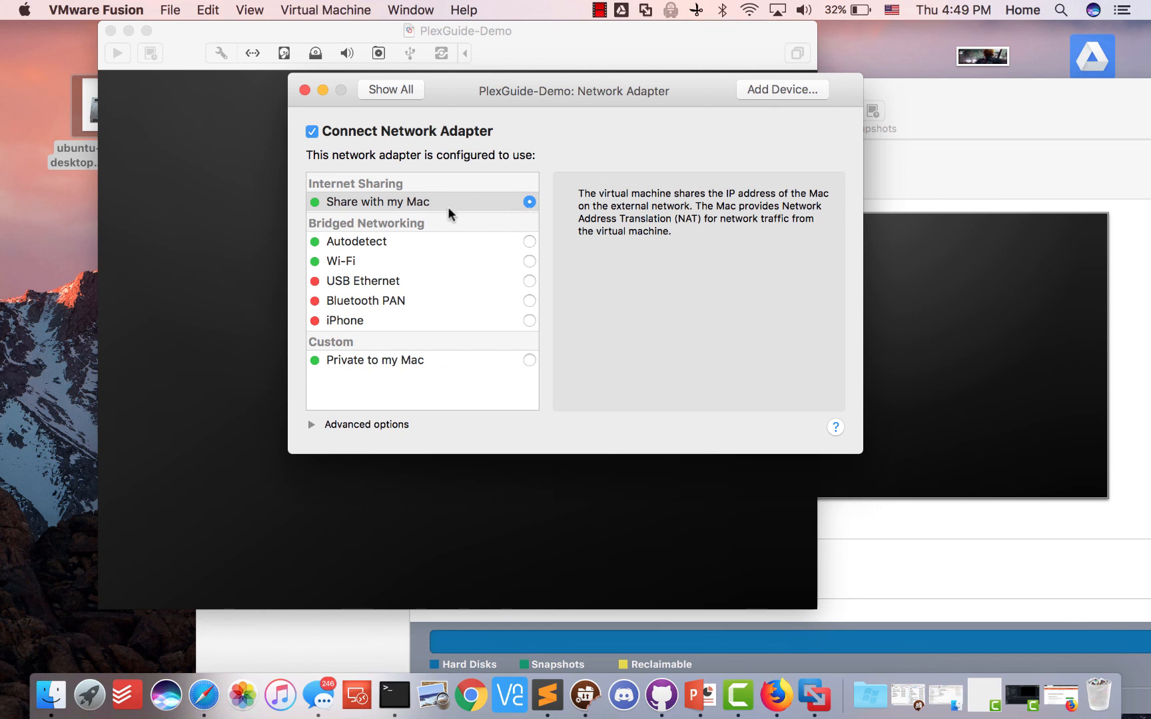
Select Autodetect under Bridged Networking in the Network Adapter pane
left_click(358, 242)
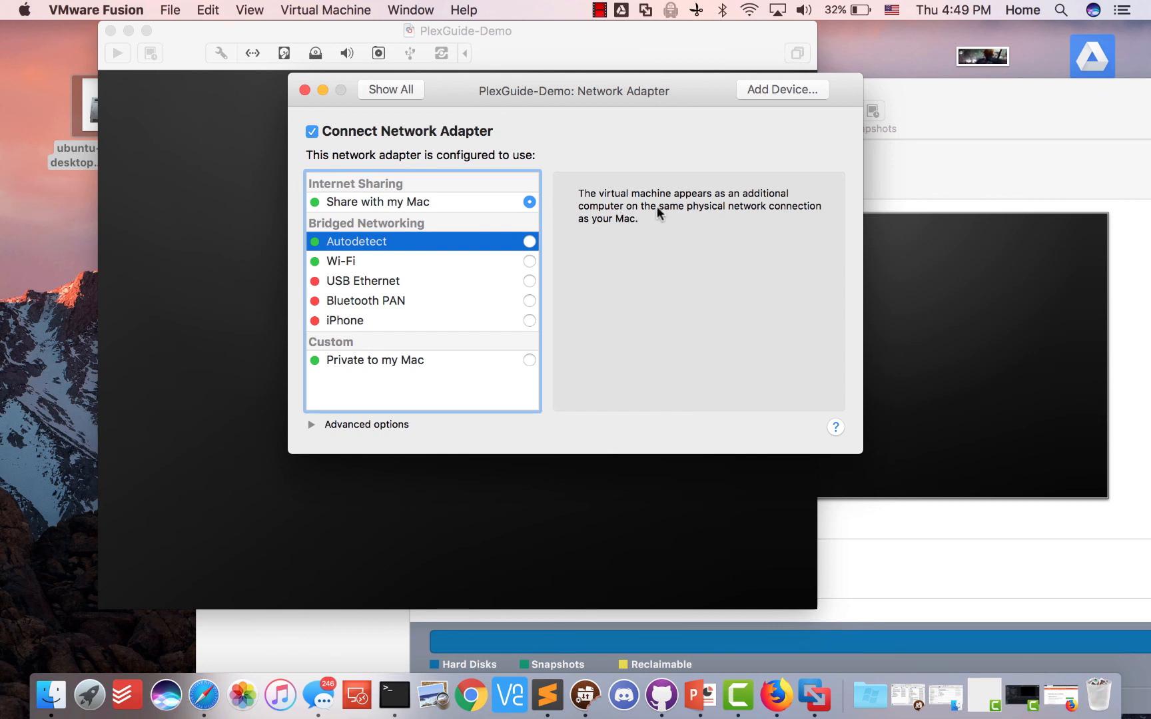
Apply bridged Autodetect networking, close the PlexGuide-Demo settings, and power on the VM
left_click(530, 241)
left_click(393, 93)
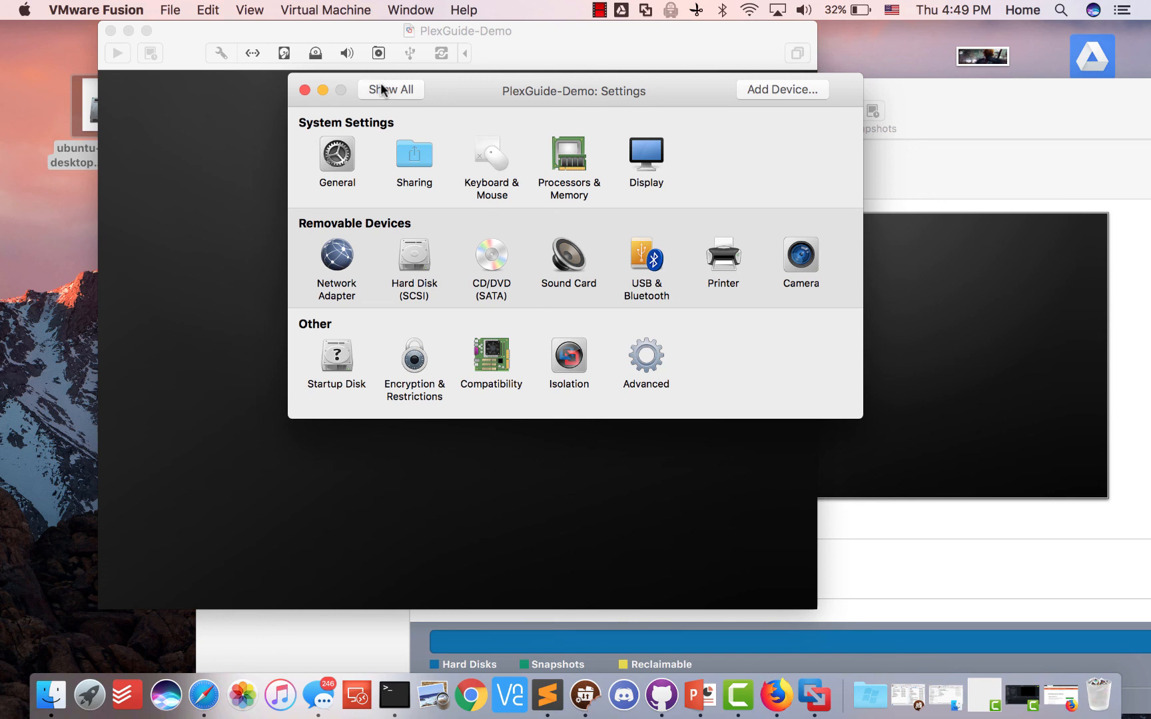
left_click(305, 89)
left_click(452, 360)
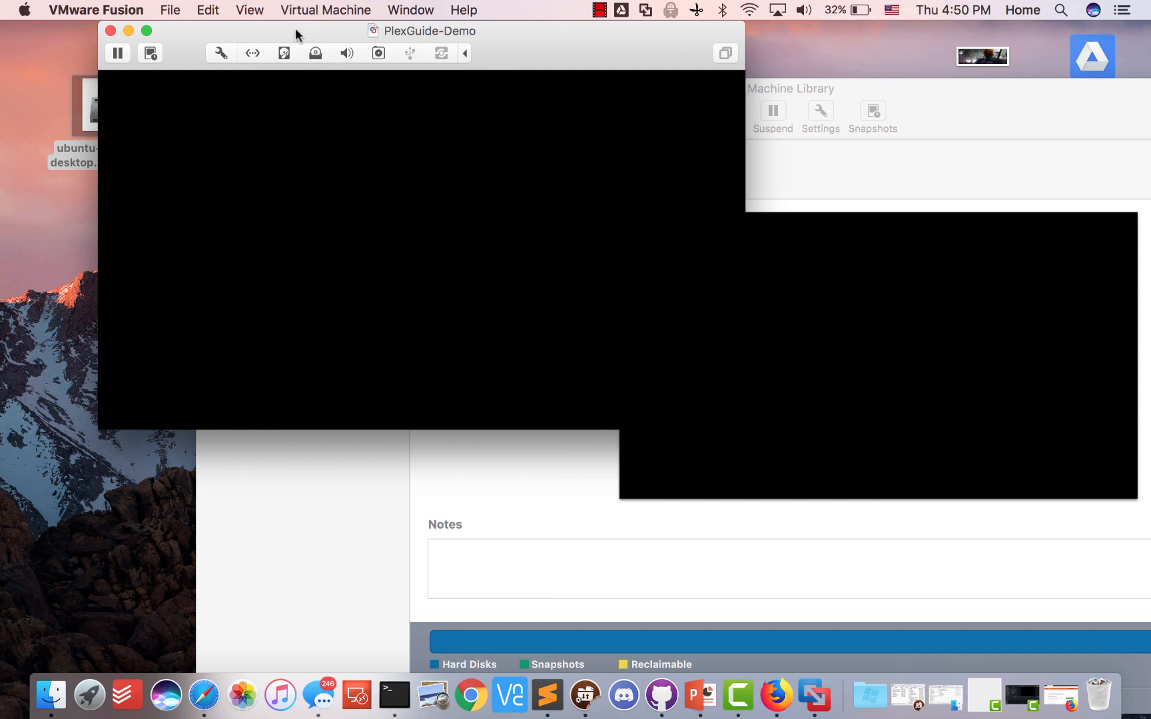
Minimise the Virtual Machine Library and centre the PlexGuide-Demo window while it boots to the Ubuntu Welcome screen
left_click(864, 89)
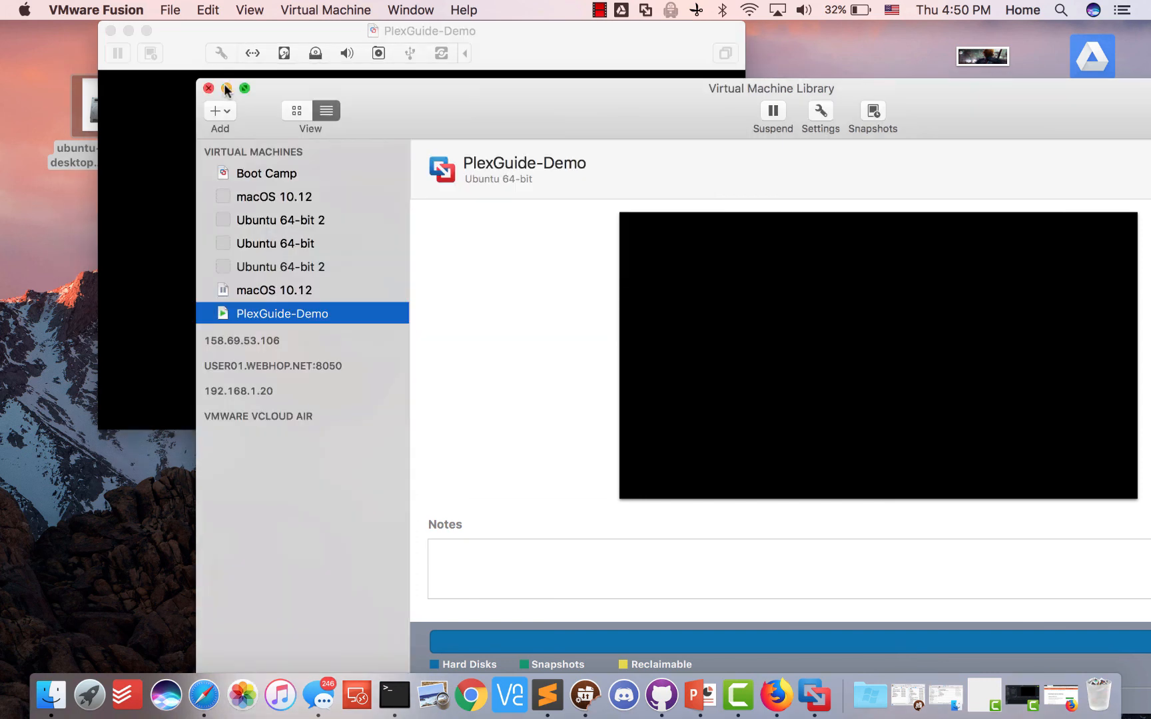
left_click(226, 88)
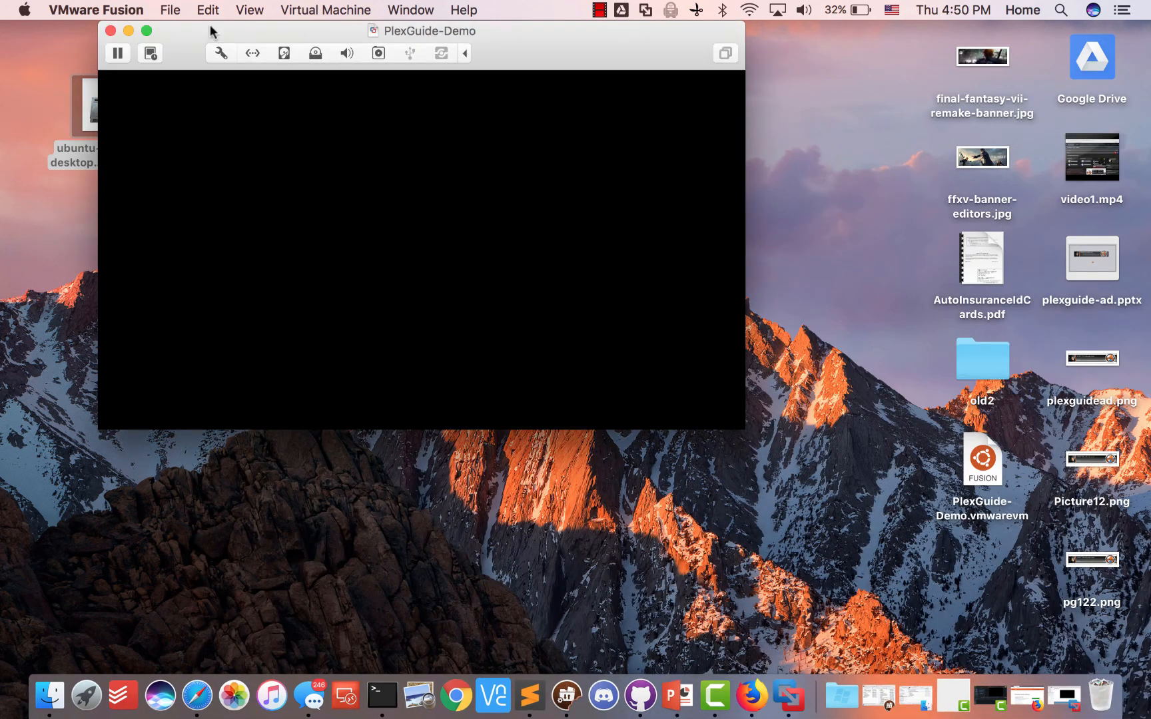
left_click_drag(197, 25, 418, 64)
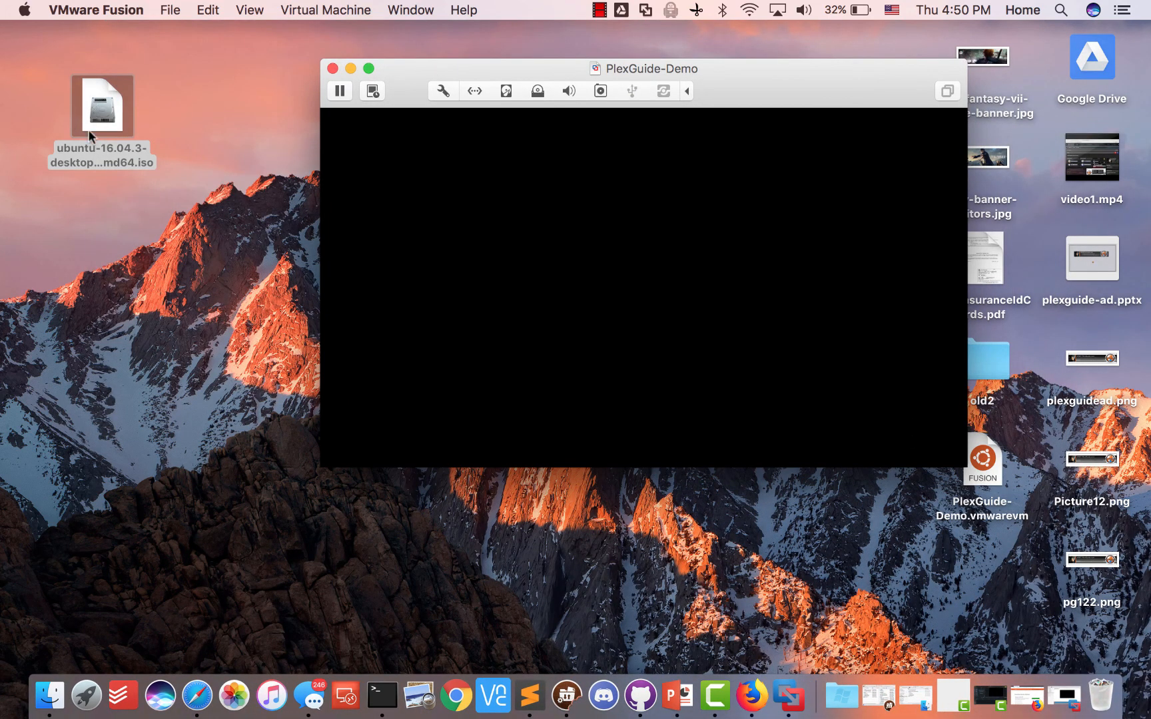
left_click(267, 235)
left_click(423, 63)
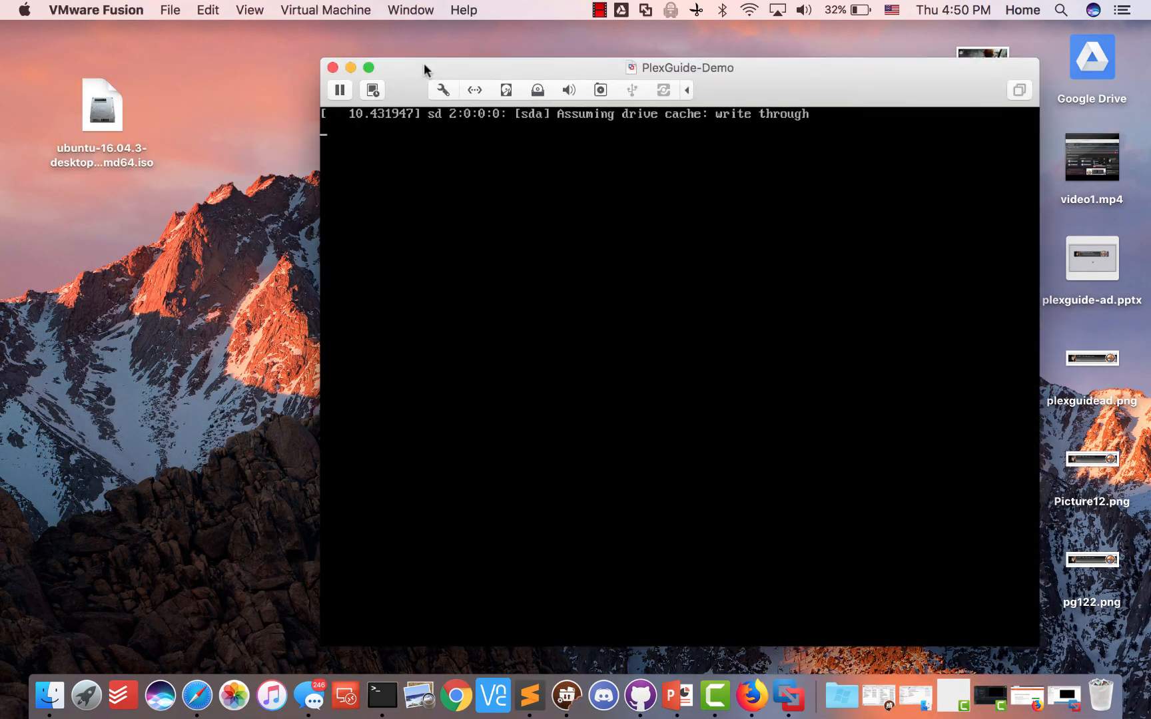
left_click_drag(423, 62, 375, 50)
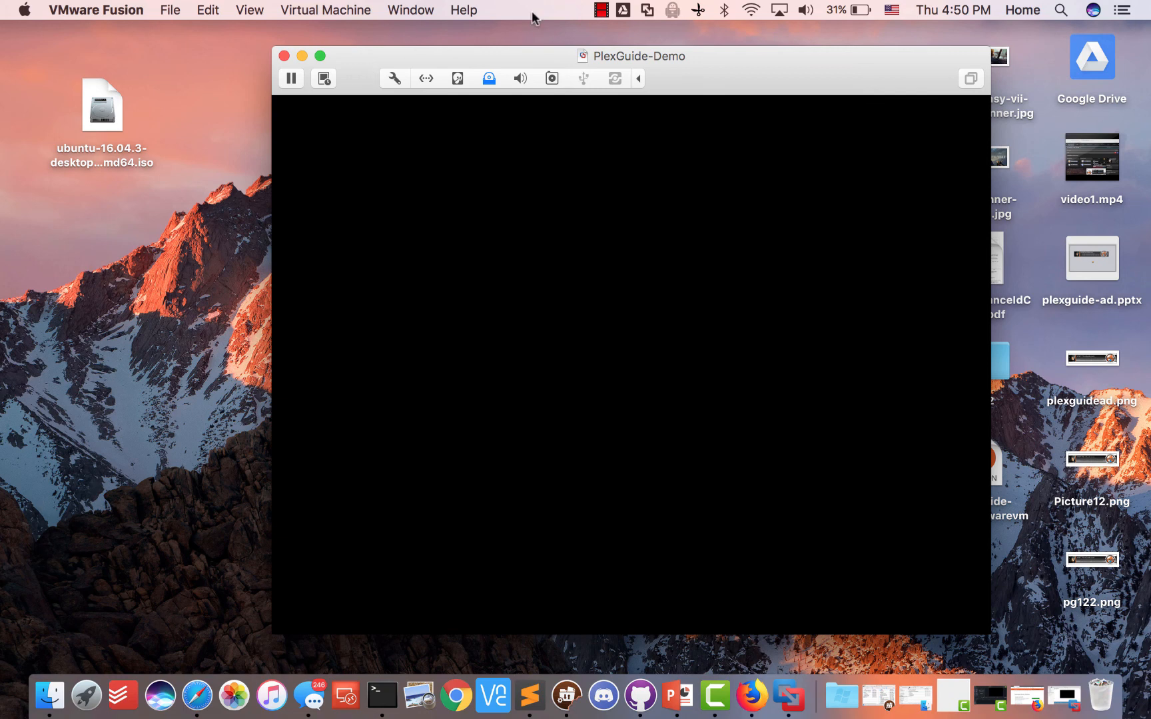
left_click_drag(770, 57, 768, 58)
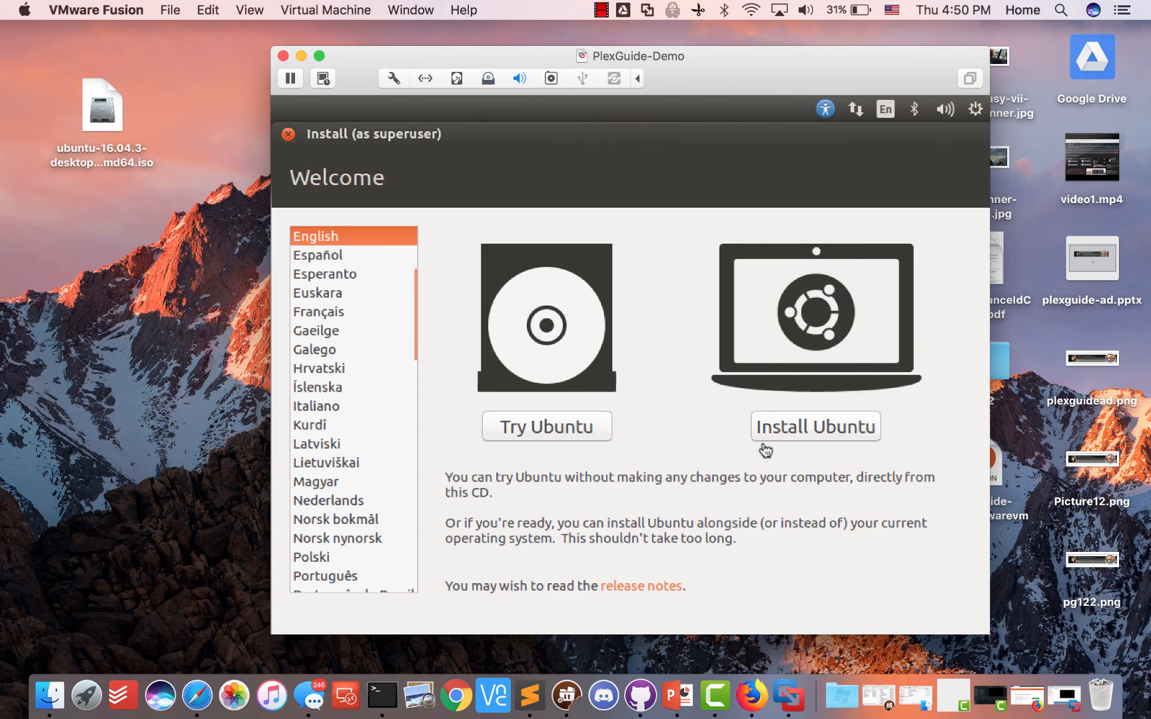
Choose Install Ubuntu with Download updates and third-party software enabled, then continue
left_click(779, 424)
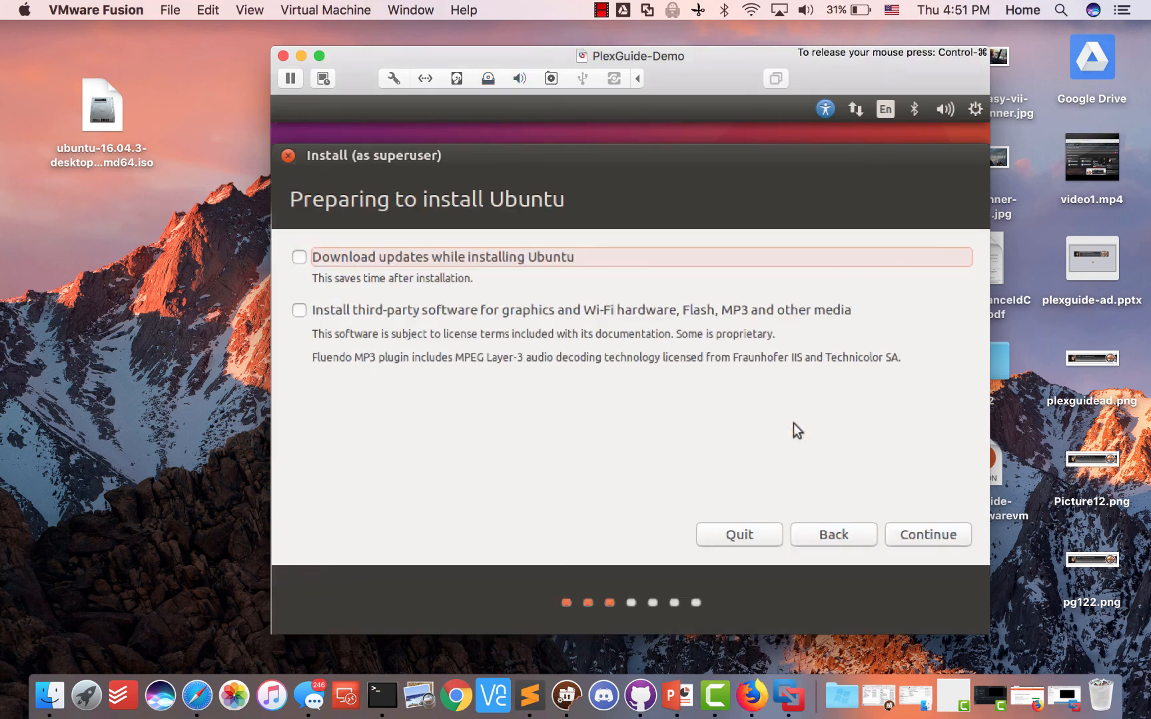
left_click(405, 258)
left_click(393, 308)
left_click(908, 524)
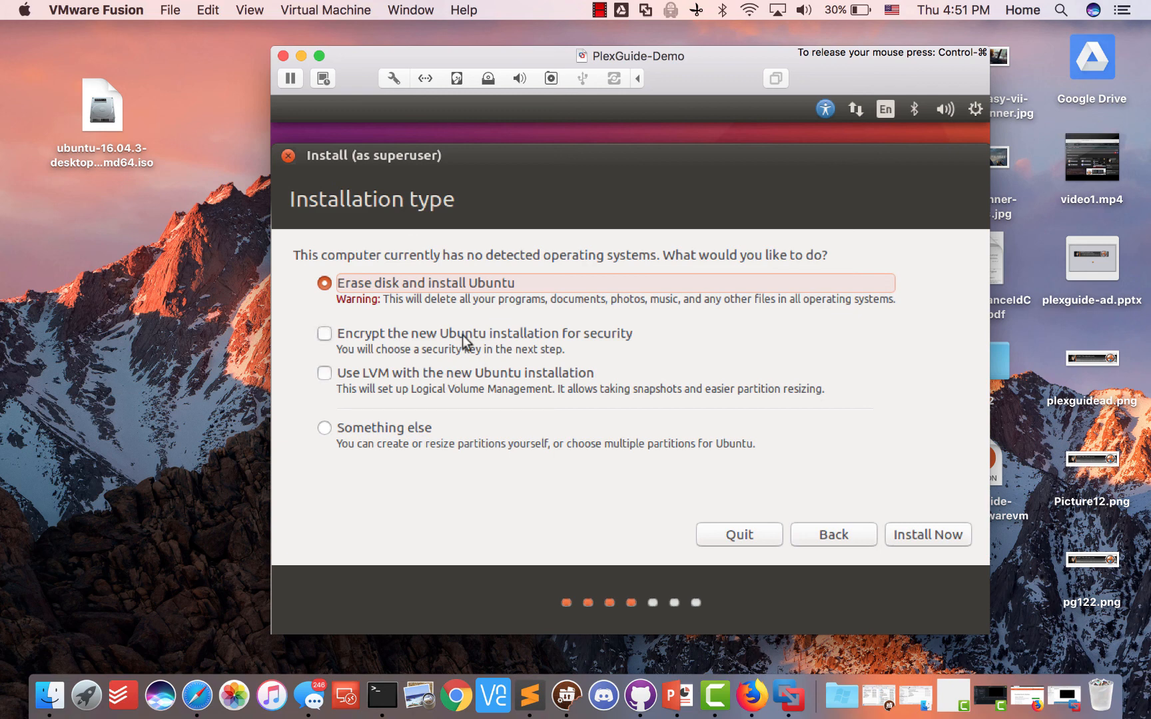
Enable Use LVM on the erase-disk install, choose Install Now, and confirm writing changes to disk
left_click(323, 374)
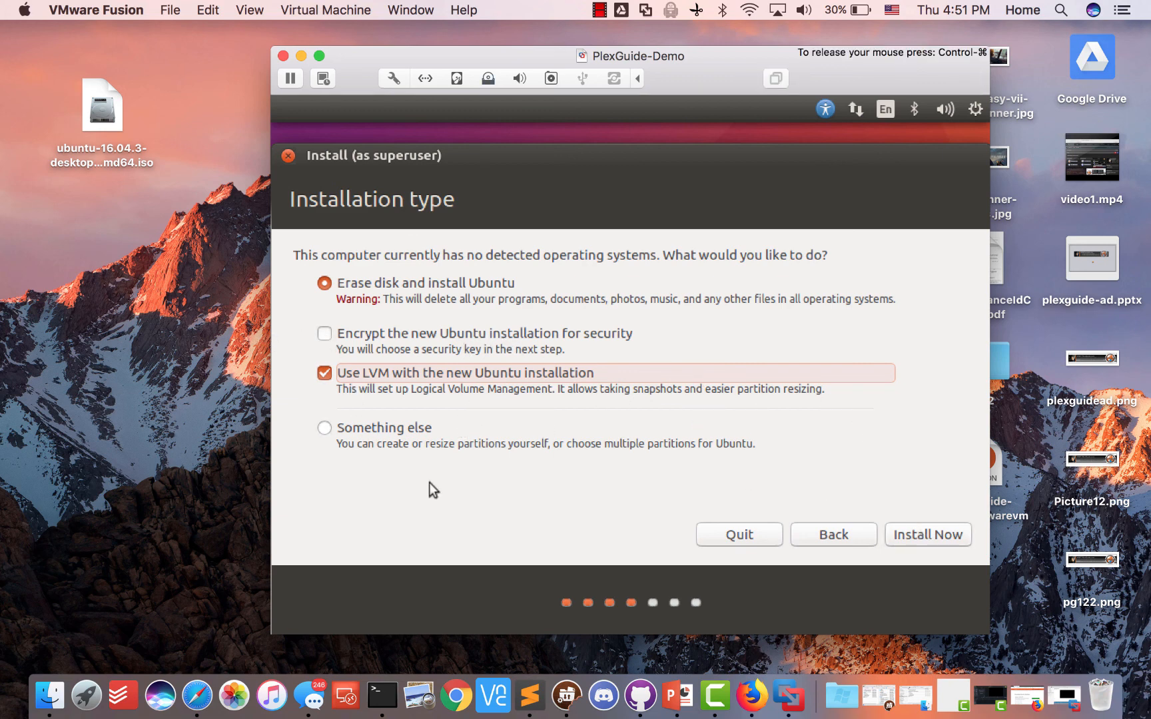
left_click(914, 539)
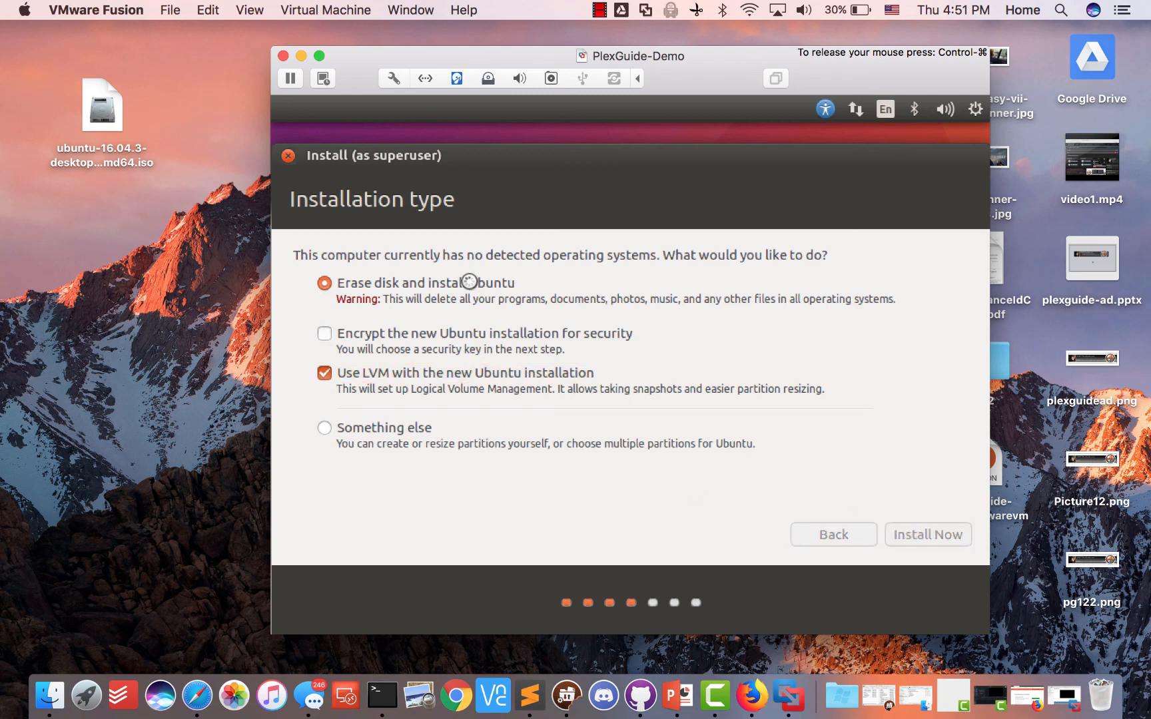
left_click_drag(456, 56, 343, 45)
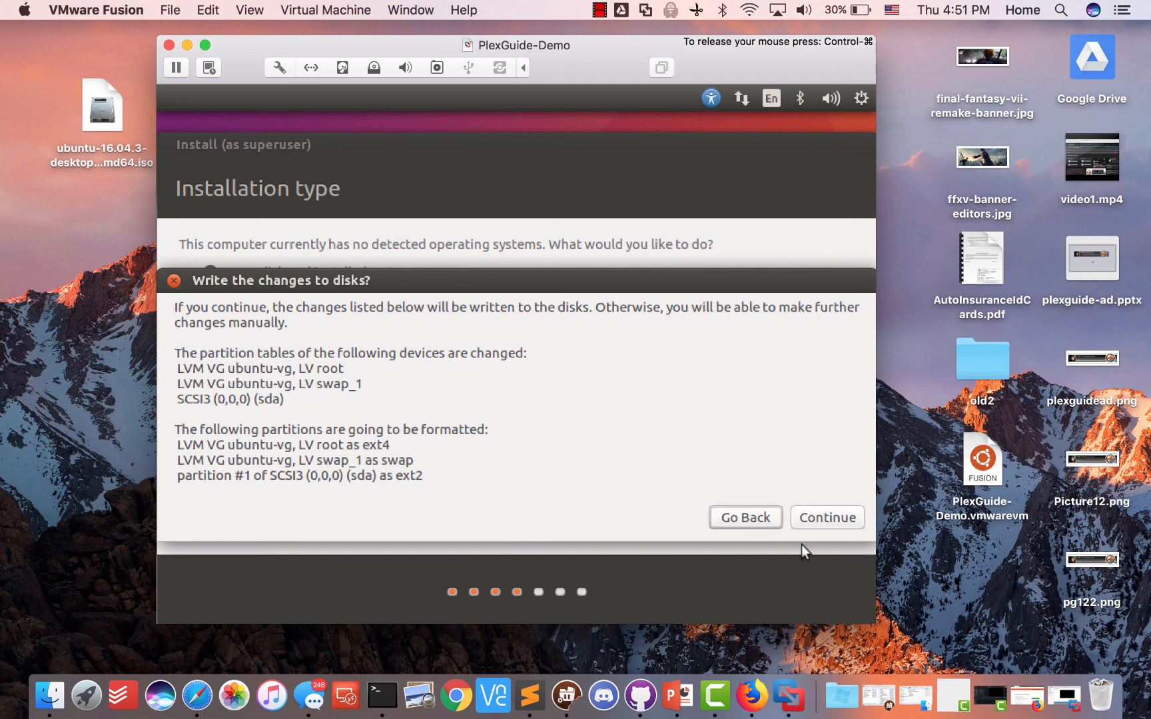
left_click(814, 523)
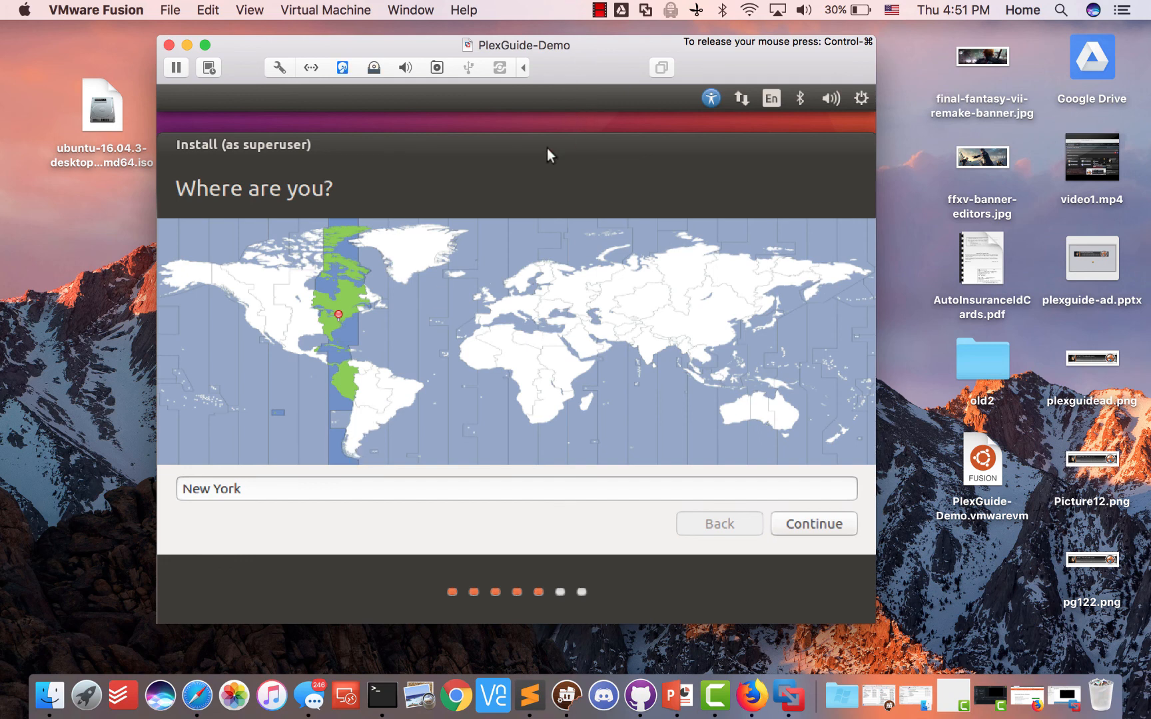
Accept New York as the location and English (US) keyboard layout, re-centring the installer window
left_click(797, 523)
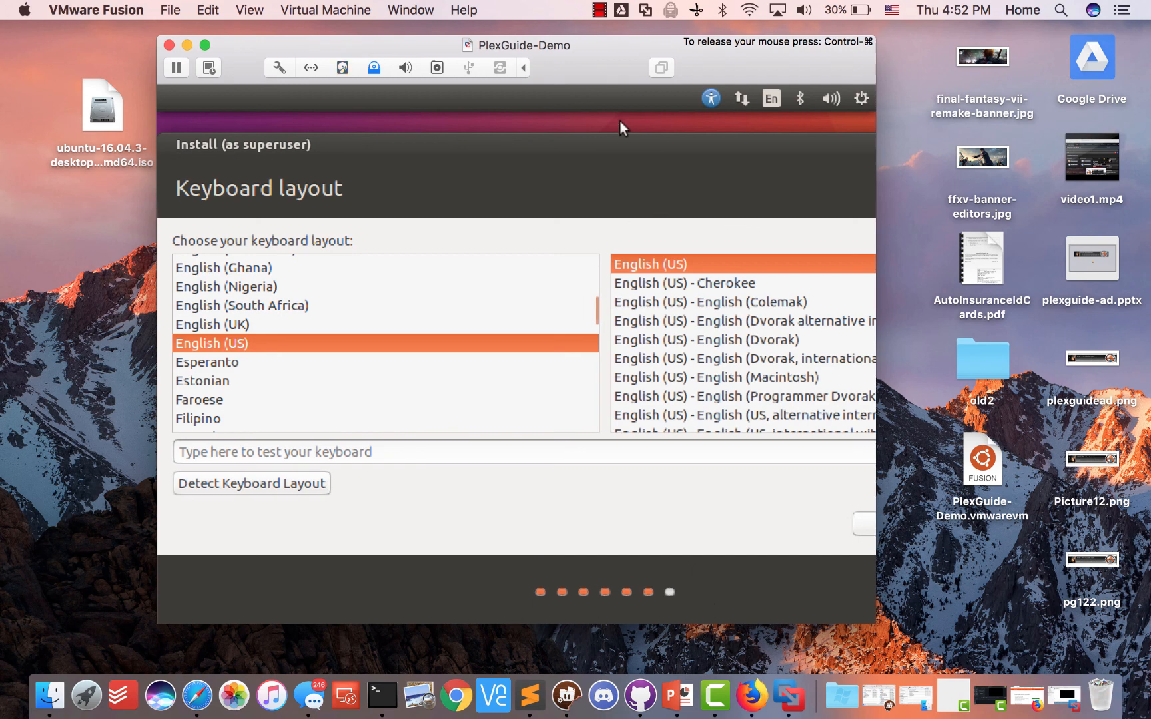
left_click_drag(610, 164, 375, 159)
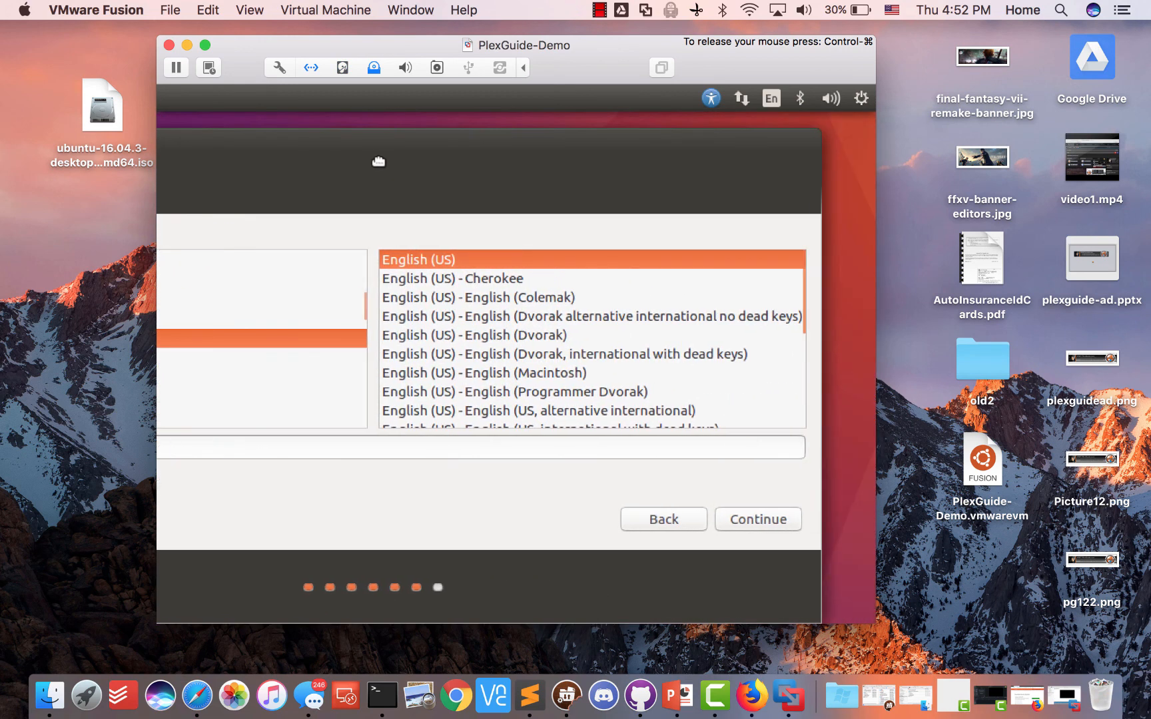
left_click(739, 517)
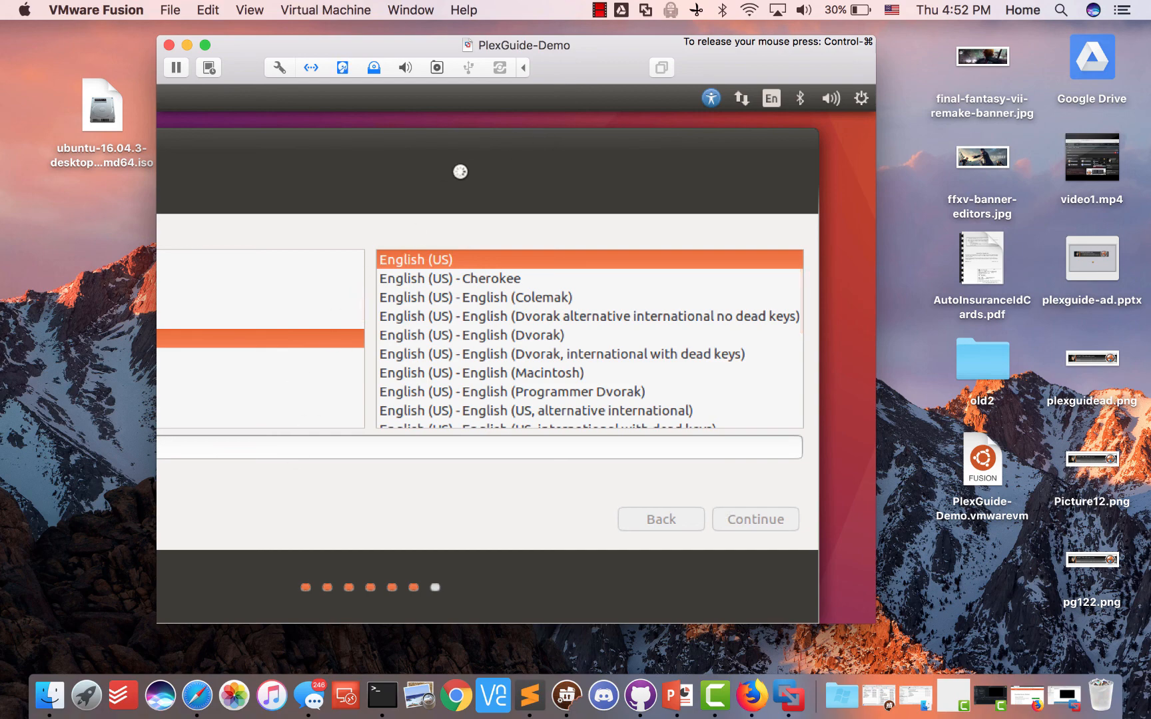
left_click_drag(426, 128, 545, 136)
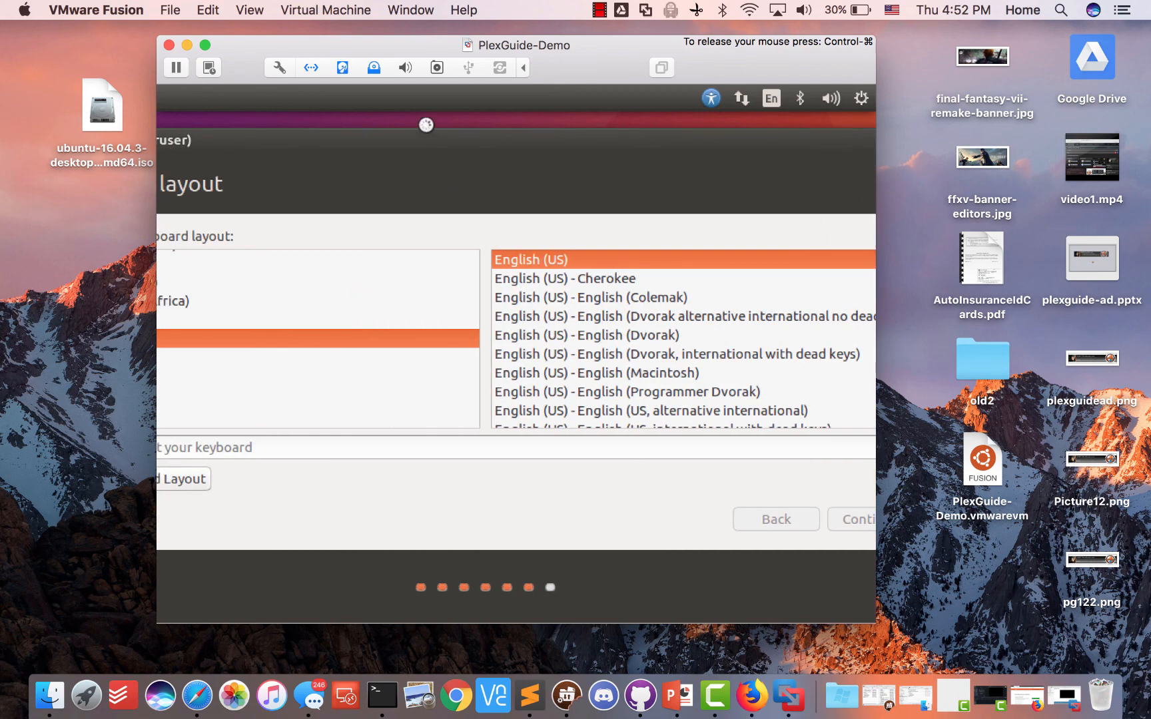
left_click_drag(426, 124, 677, 140)
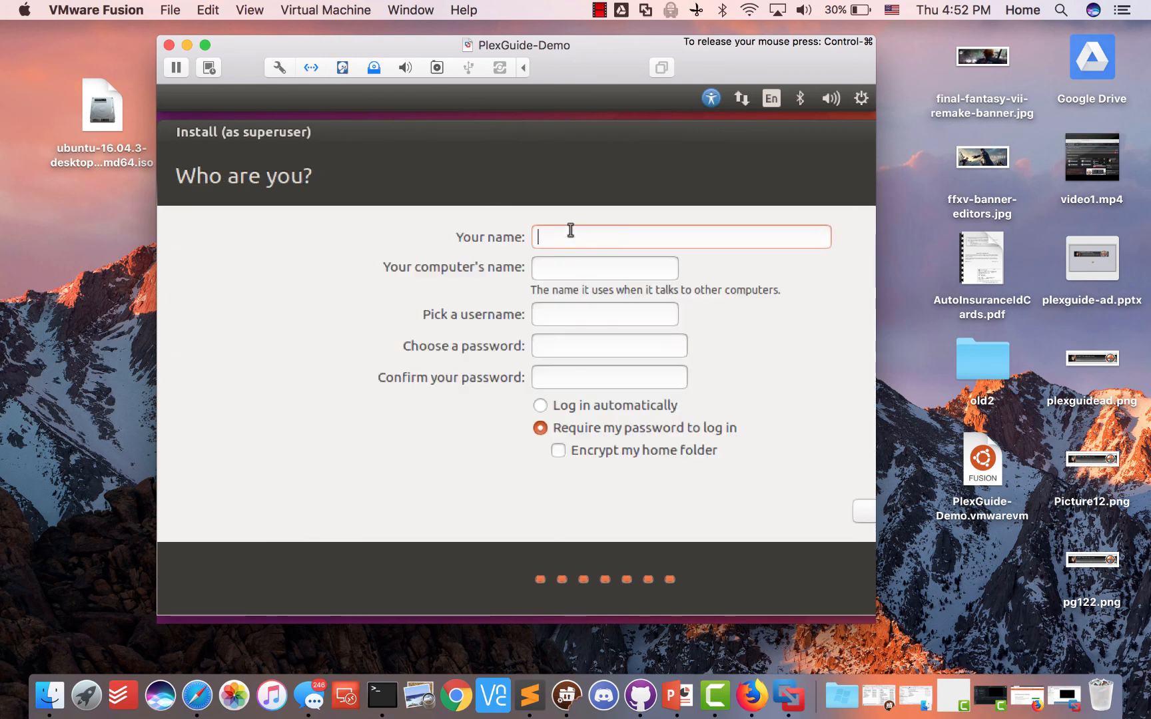
Enter the name plexguide and the account password, and turn on automatic login
type("ple")
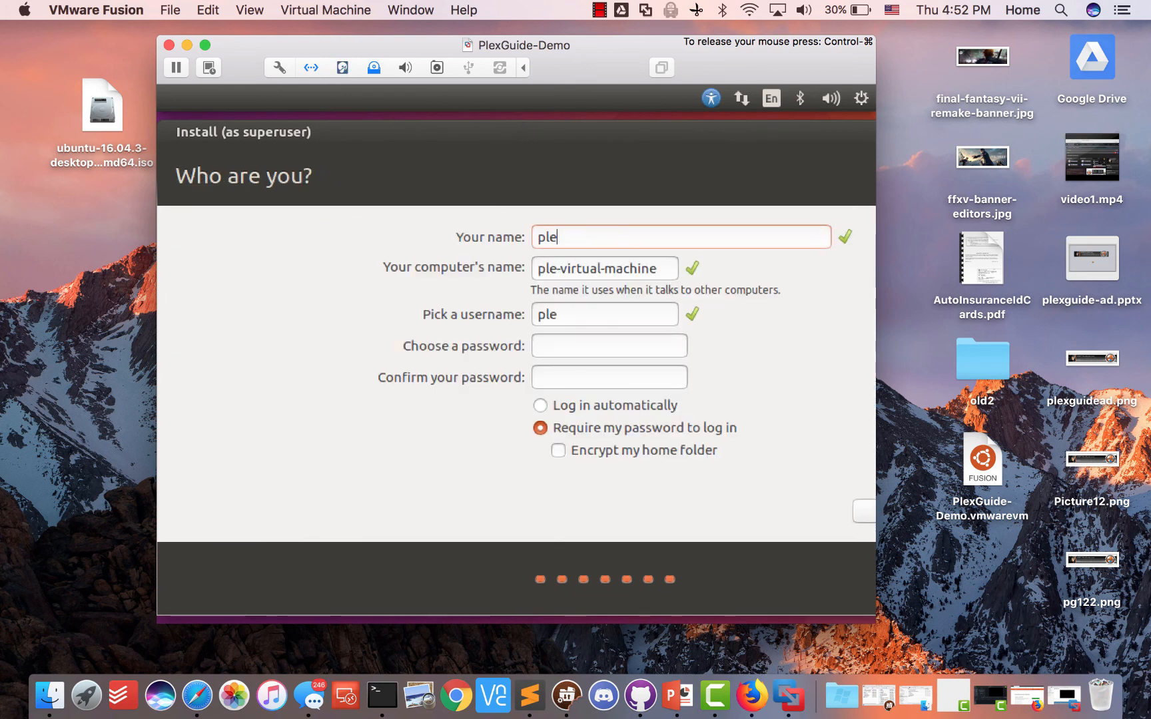
type("xguide")
key("Tab")
key("Tab")
key("Tab")
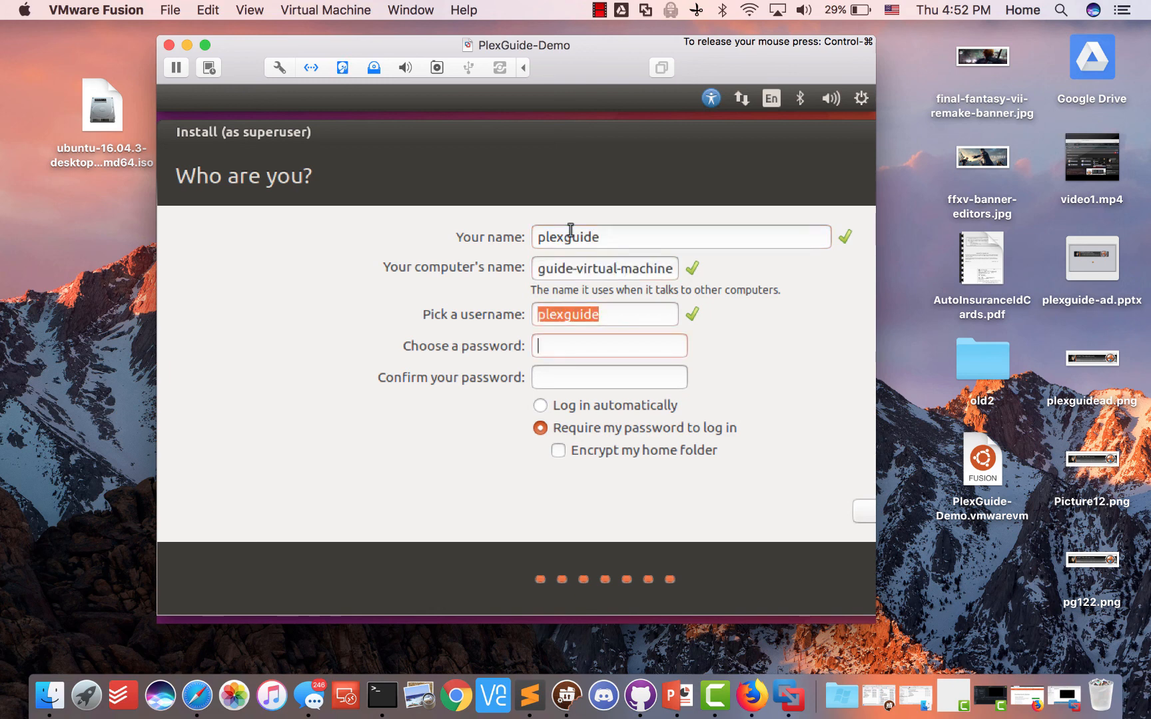
type("••••")
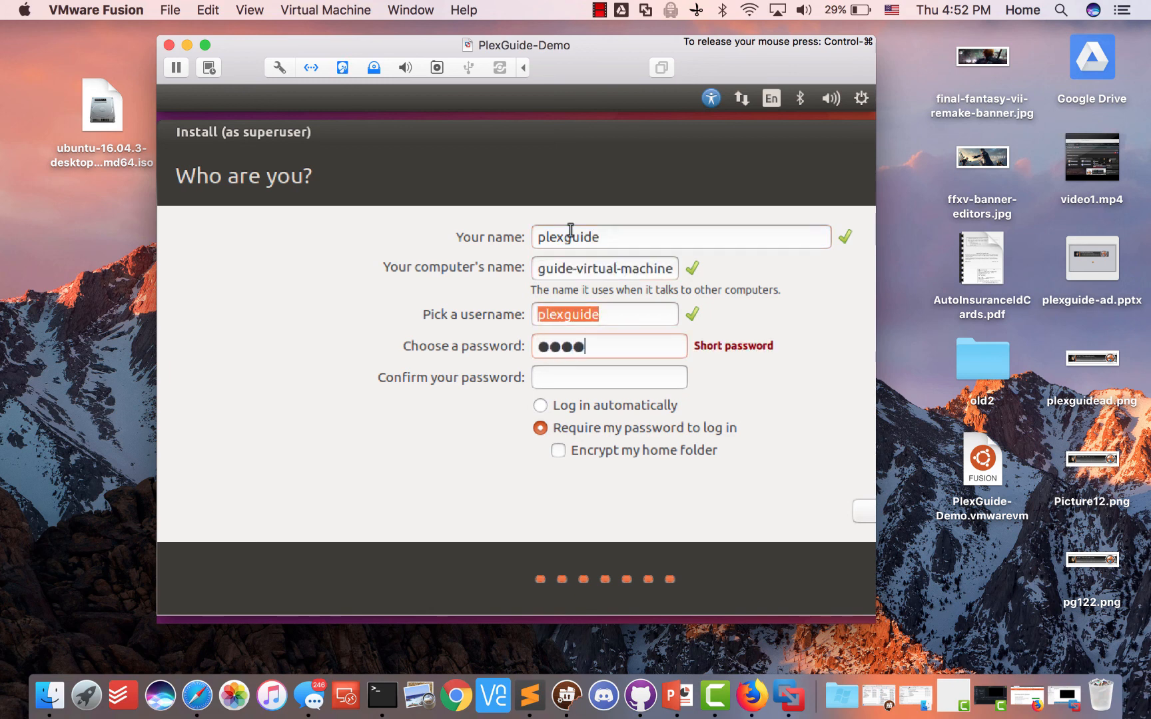
type("••••")
left_click_drag(517, 140, 377, 133)
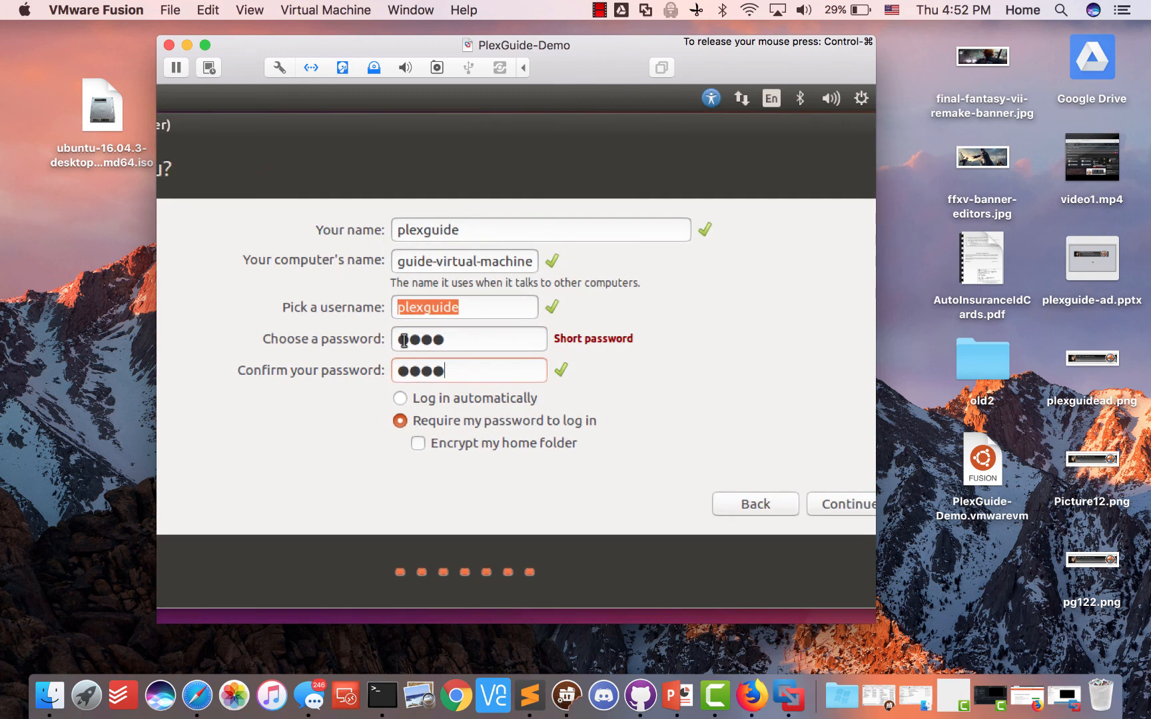
left_click(402, 399)
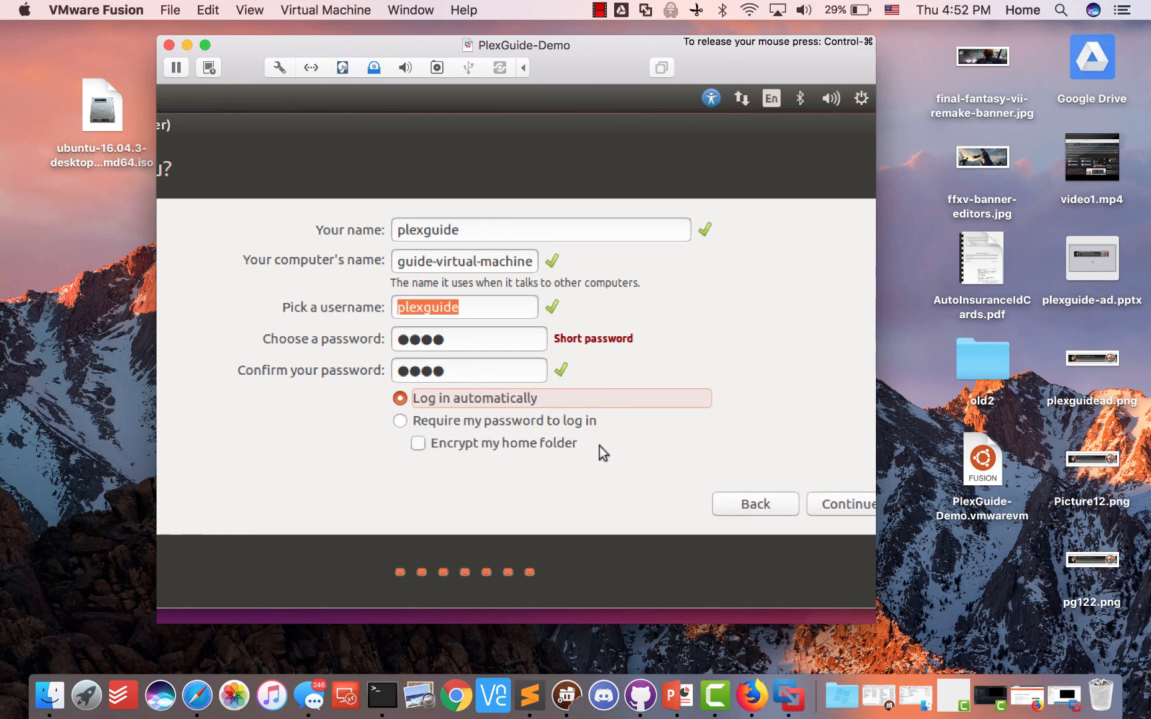
left_click(845, 513)
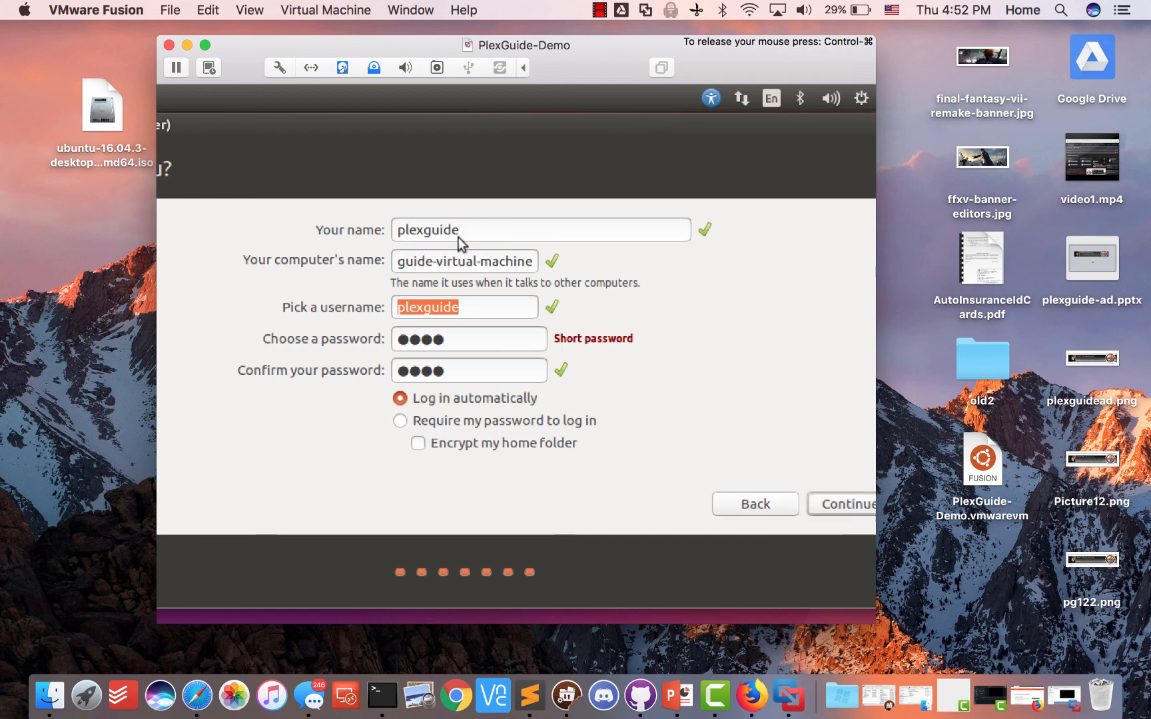
Rename the computer to macplexguide and confirm the account details to start installing
double_click(459, 262)
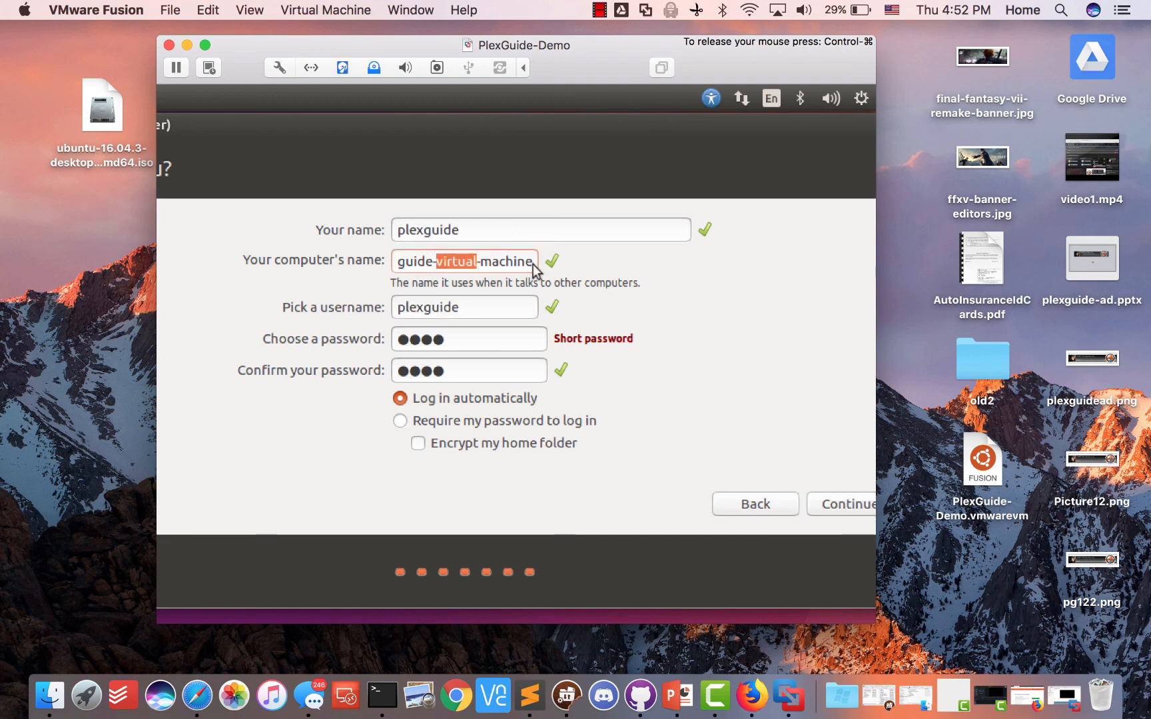
left_click(534, 265)
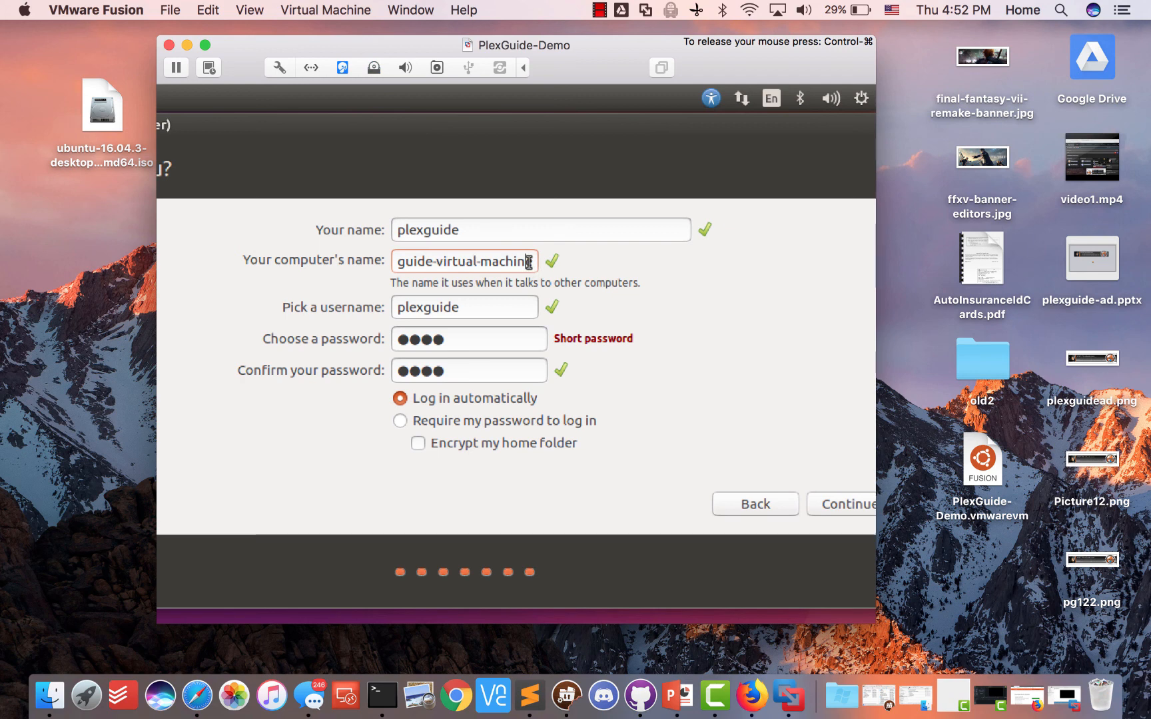
left_click_drag(528, 261, 359, 257)
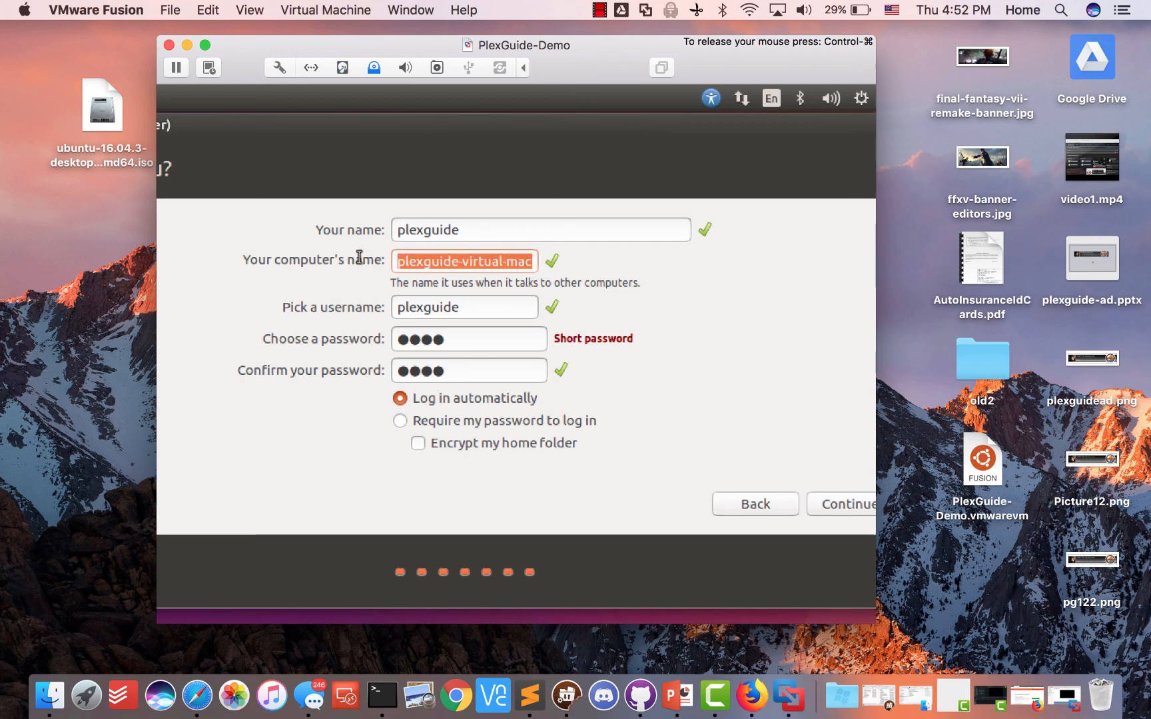
type("macplexguide")
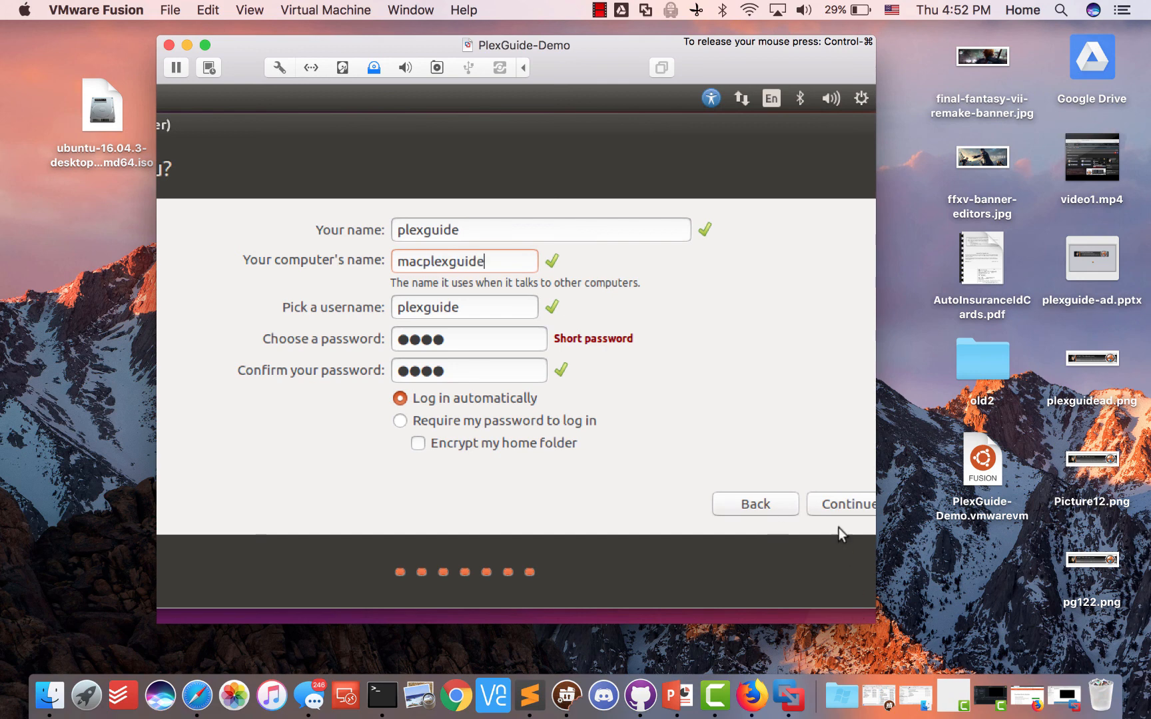
left_click(833, 499)
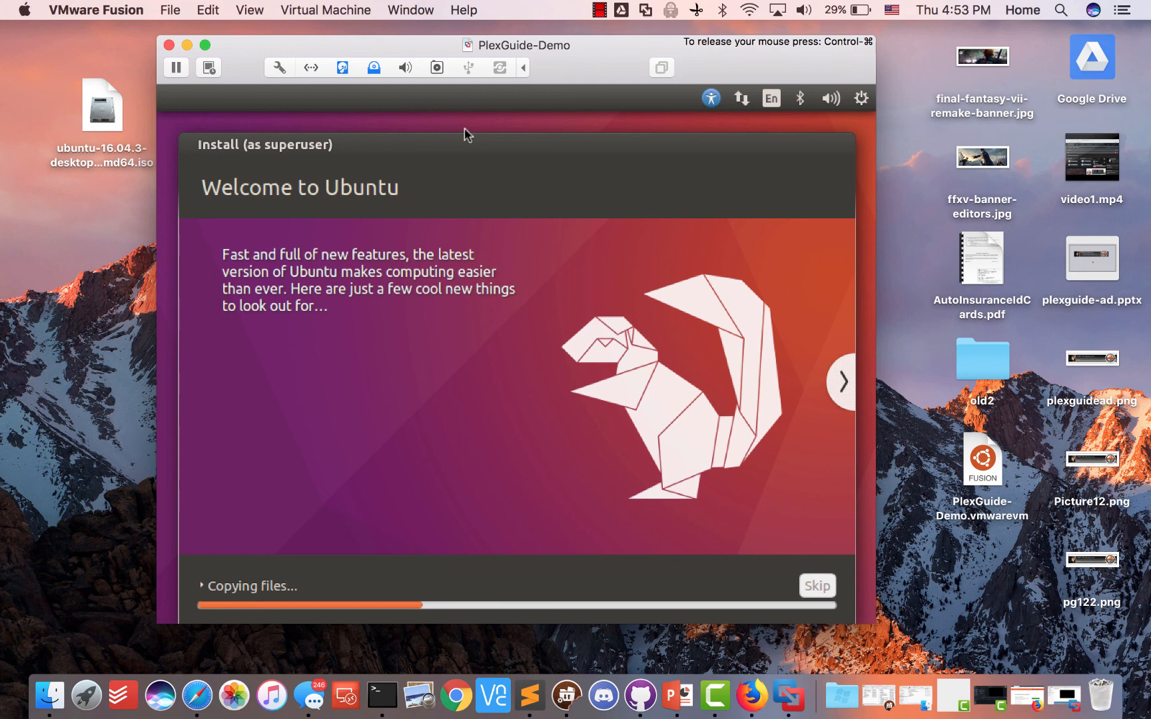
Move the PlexGuide-Demo window off the Ubuntu ISO file and click into the installed Ubuntu desktop
left_click(600, 9)
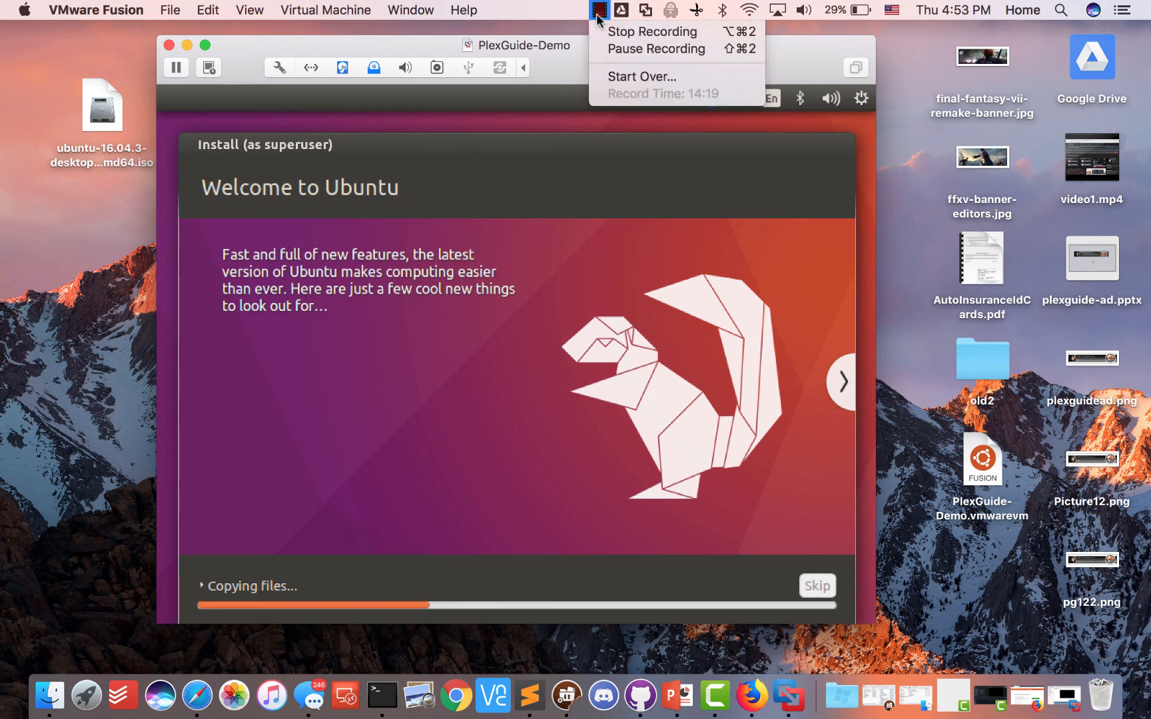
left_click(609, 52)
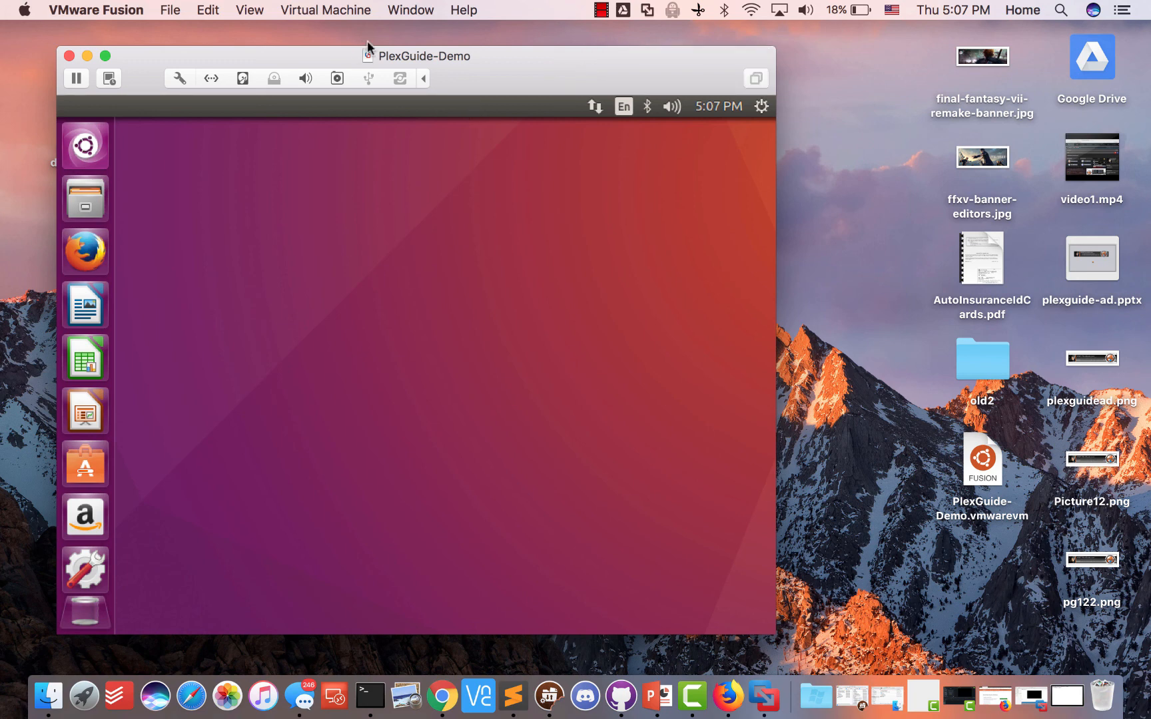
left_click_drag(473, 54, 596, 57)
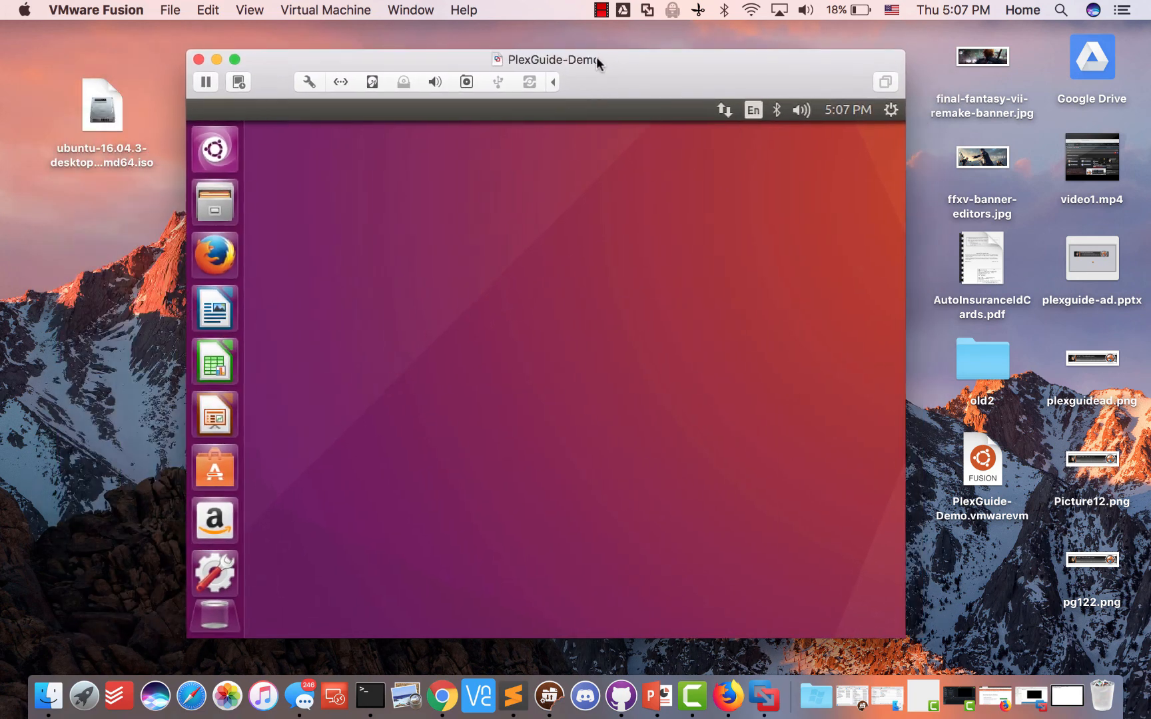
left_click(359, 207)
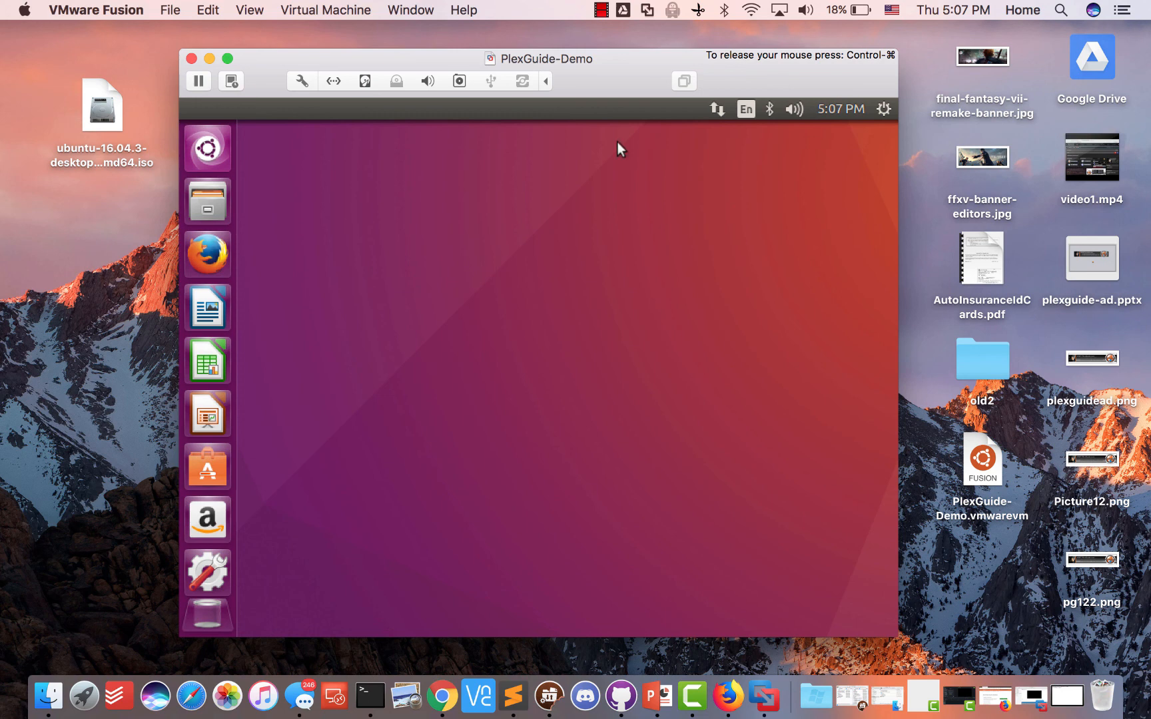
Switch Wired connection 1's IPv4 addressing method to Manual
left_click(717, 109)
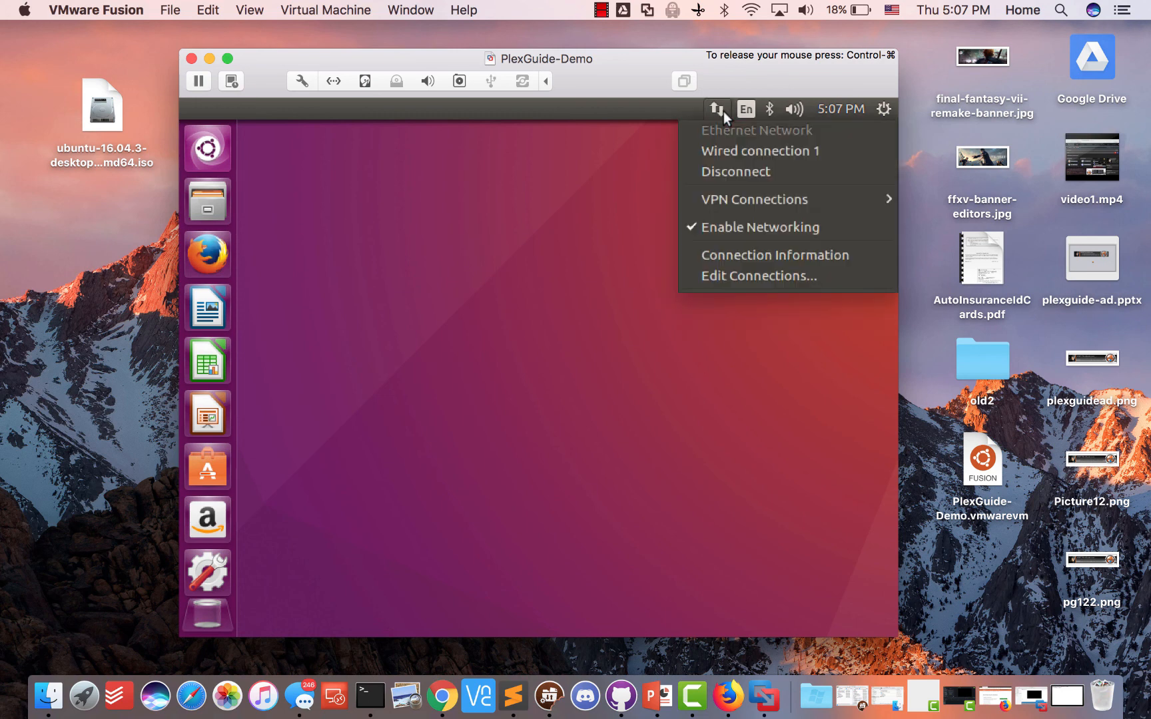
left_click(744, 275)
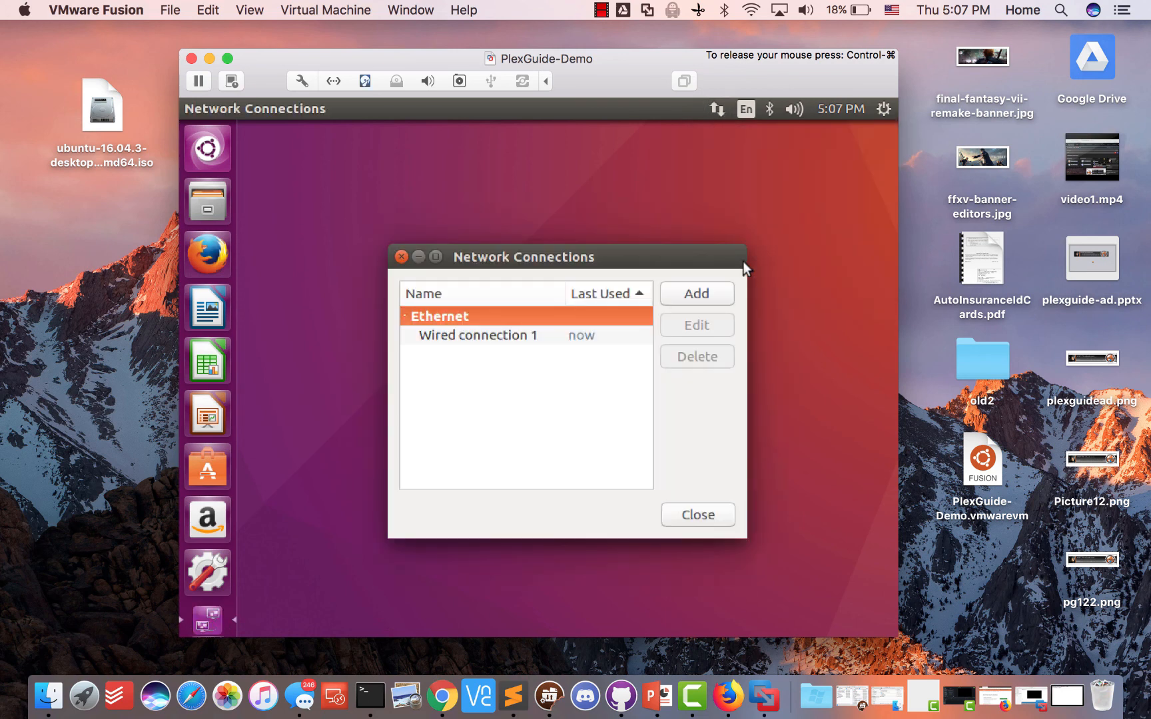
left_click(541, 335)
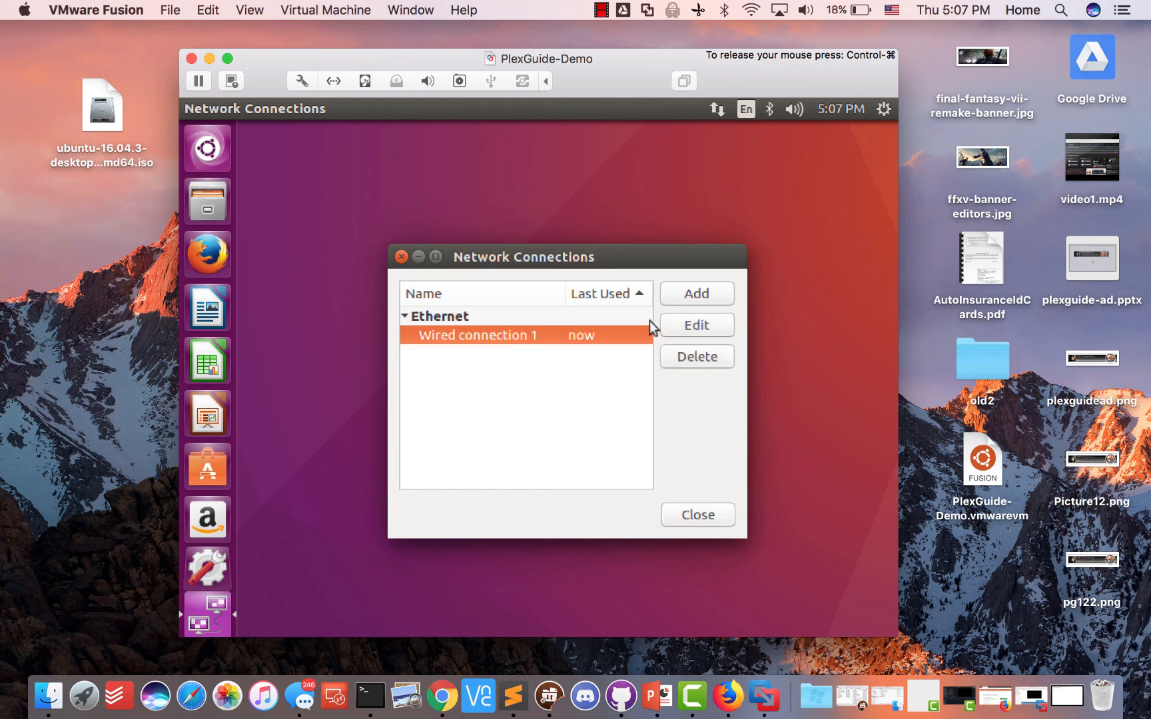
left_click(705, 327)
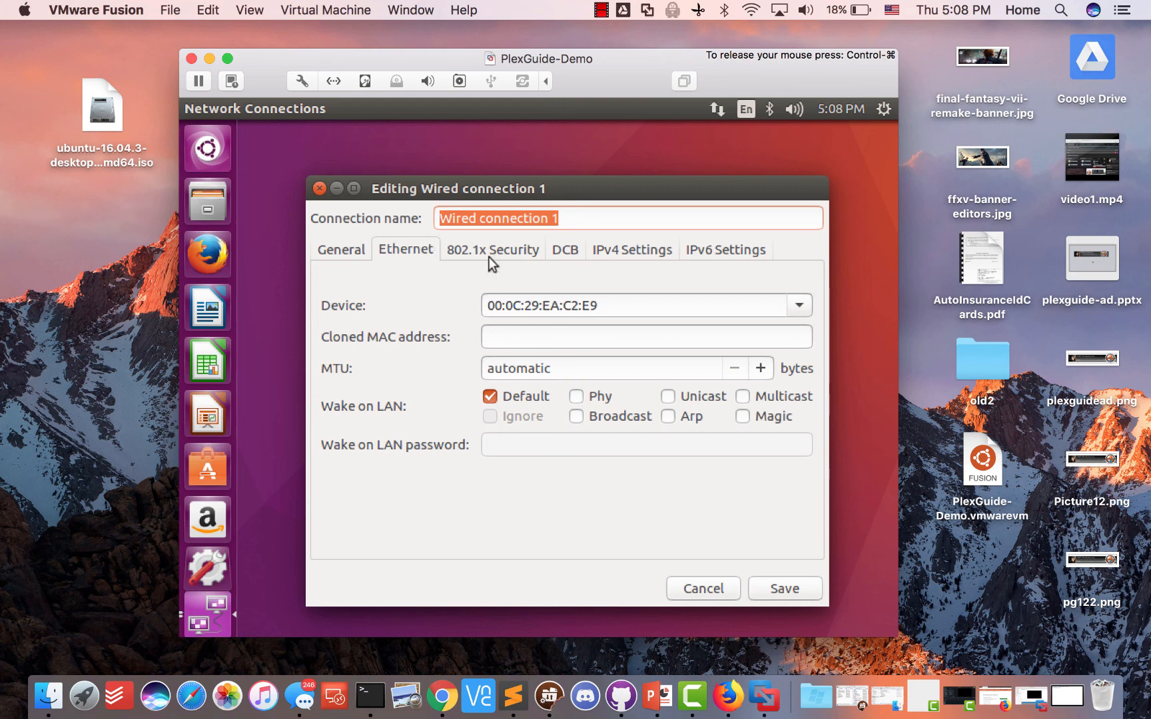
left_click(614, 246)
left_click(562, 284)
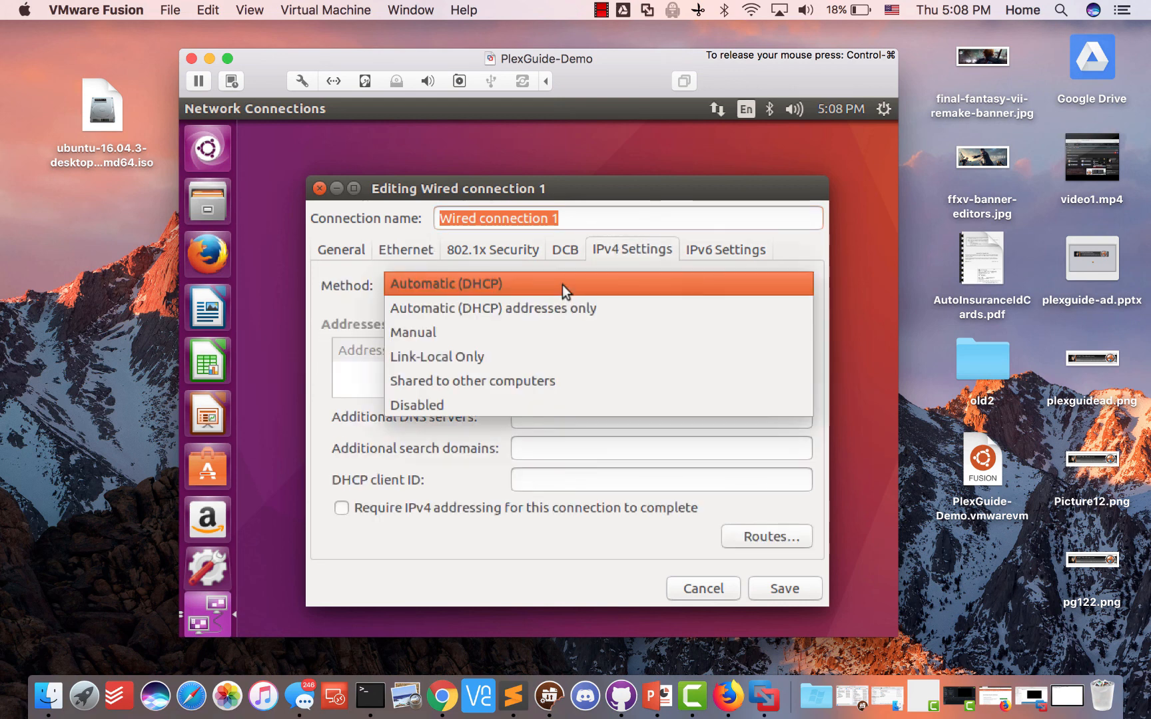
left_click(521, 330)
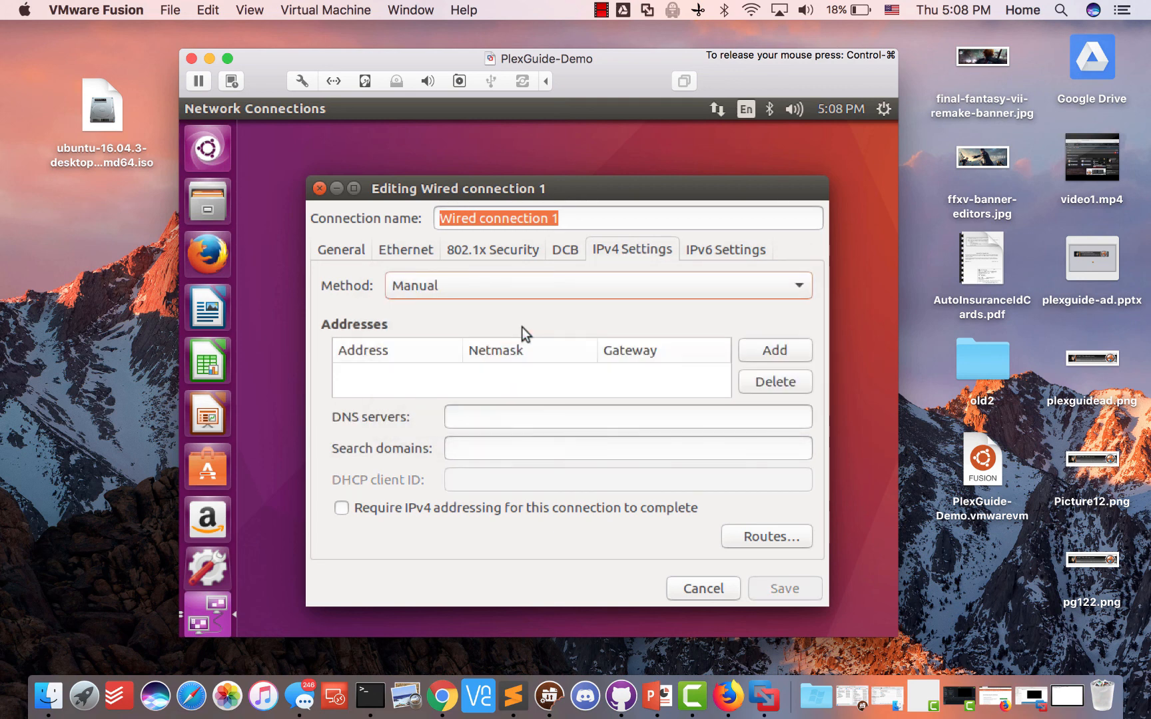
Add static address 192.168.1.55 with netmask 24 and gateway 192.168.1.1
left_click(763, 347)
type("19")
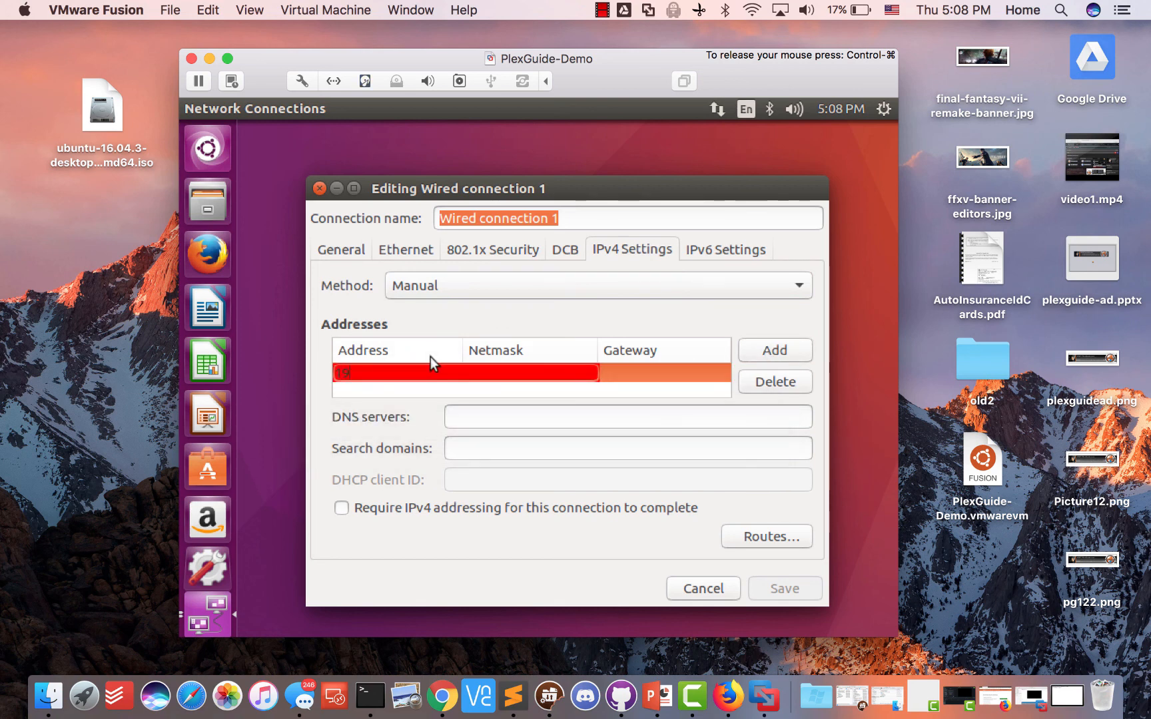
type("2.168.1.55")
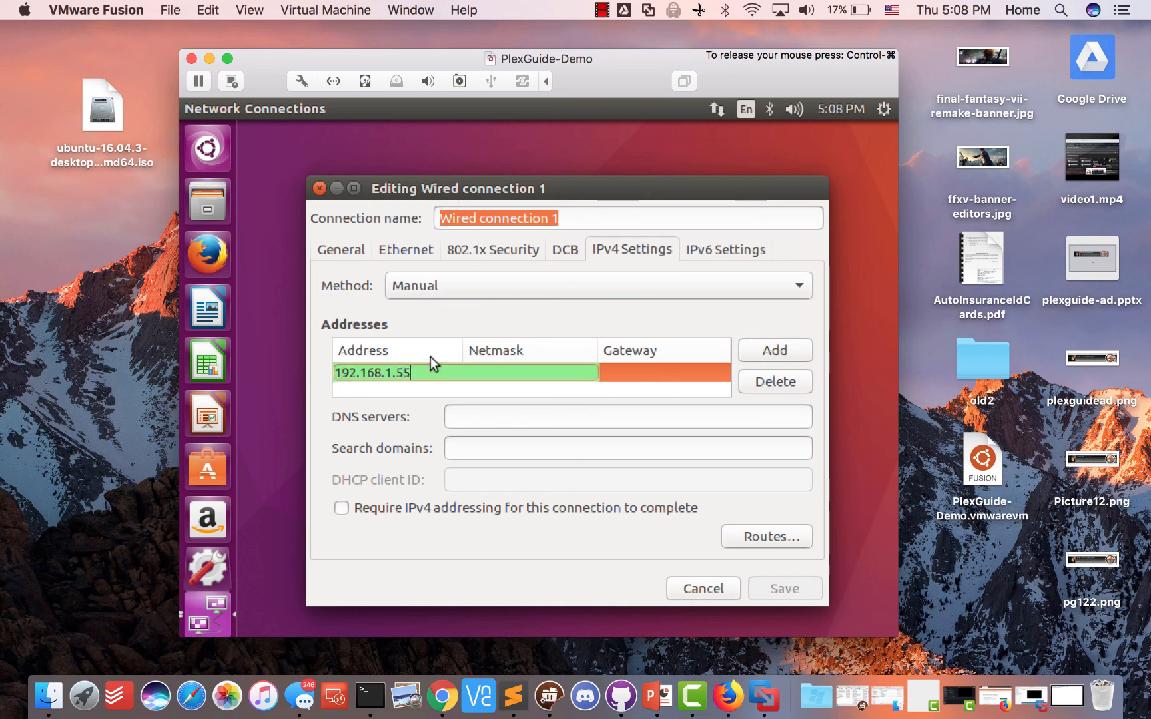
key("Tab")
type("24")
key("Tab")
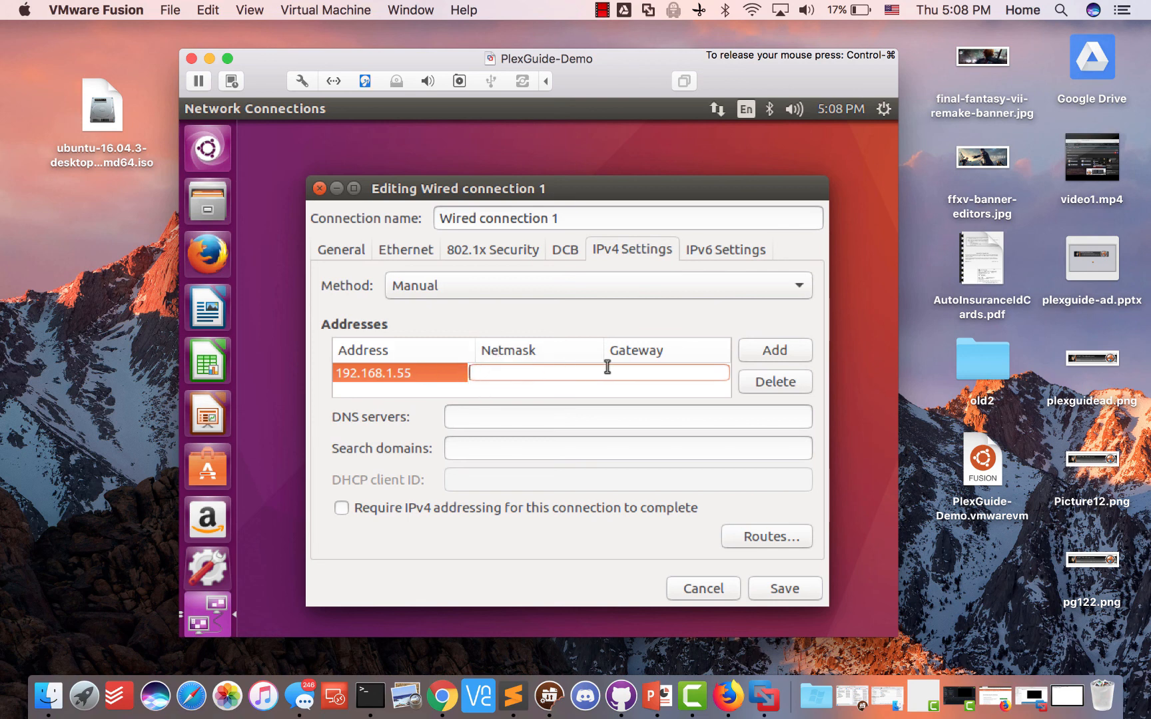
type("192")
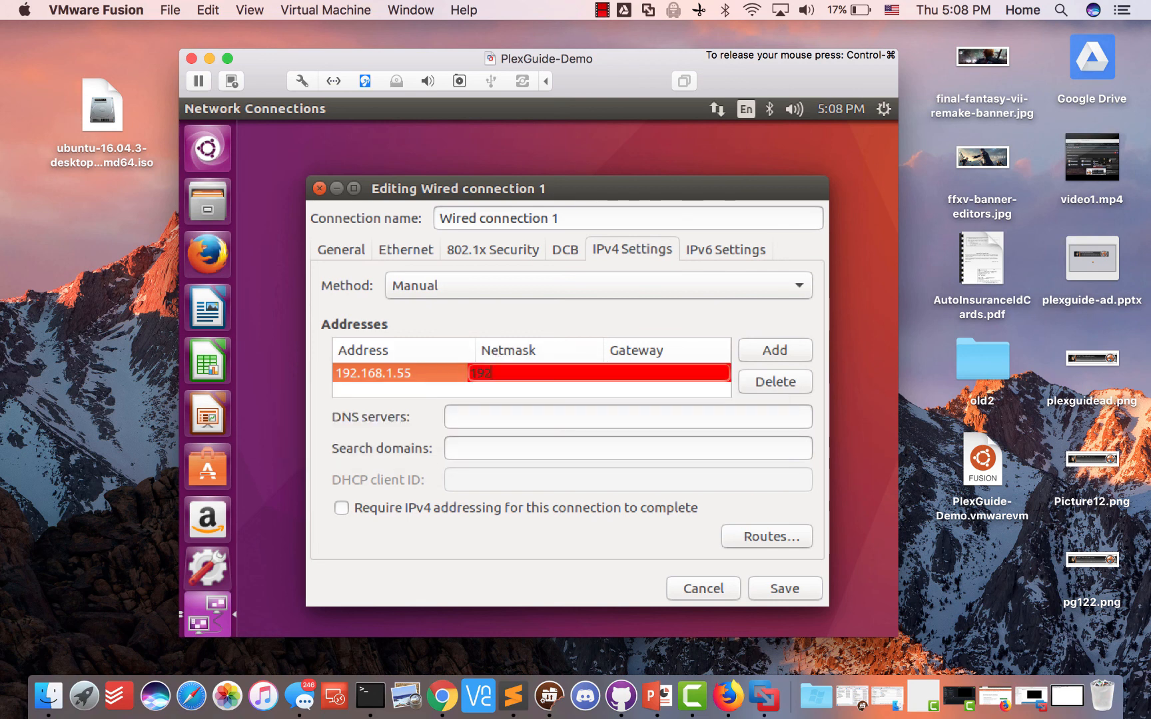
type(".168.1.1")
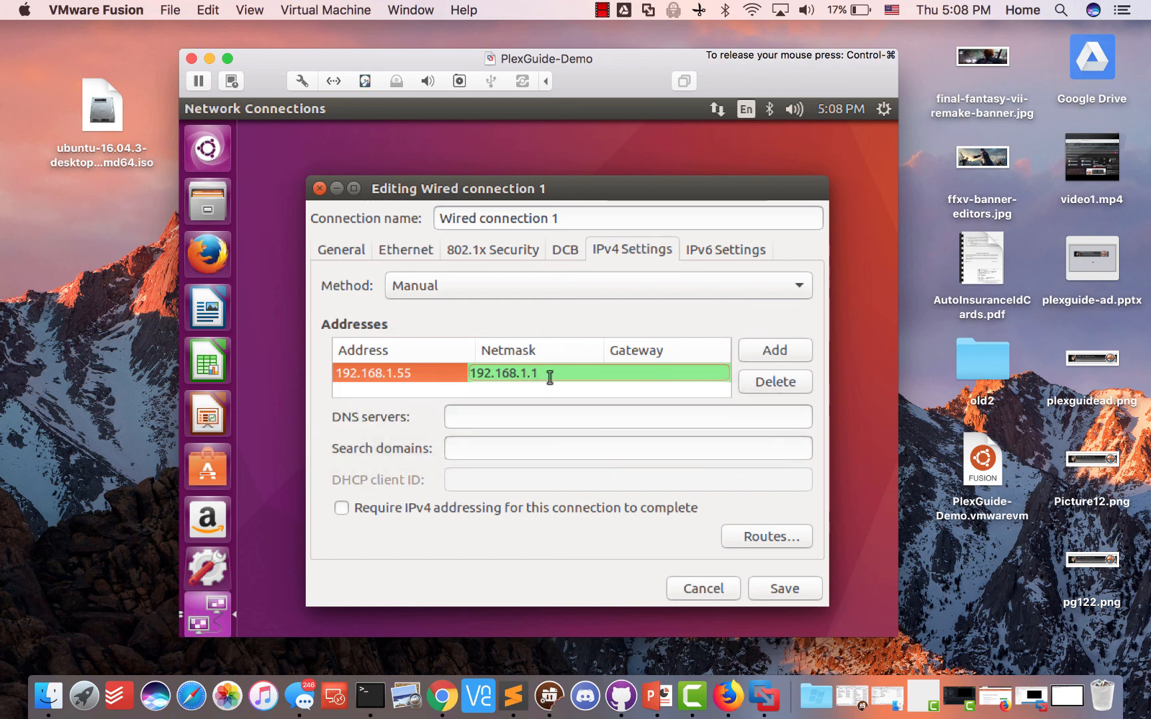
Enter DNS servers 8.8.8.8, 8.8.4.4 and save the IPv4 settings
left_click(516, 421)
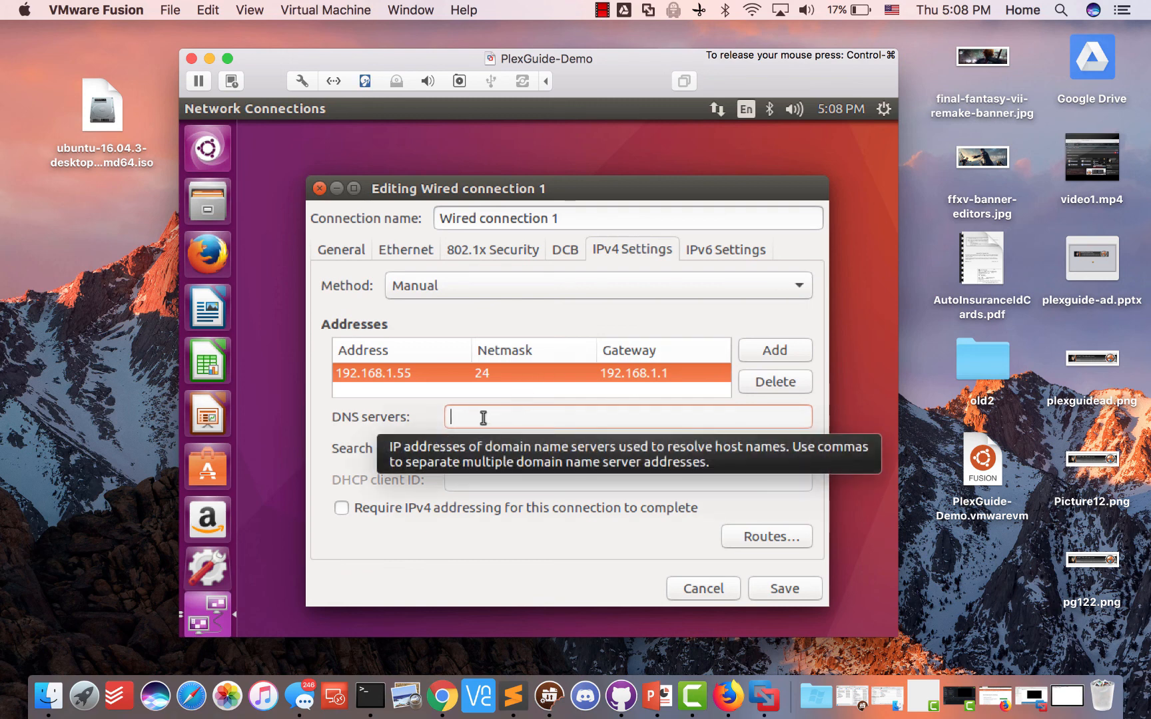
type("8.8.8.8")
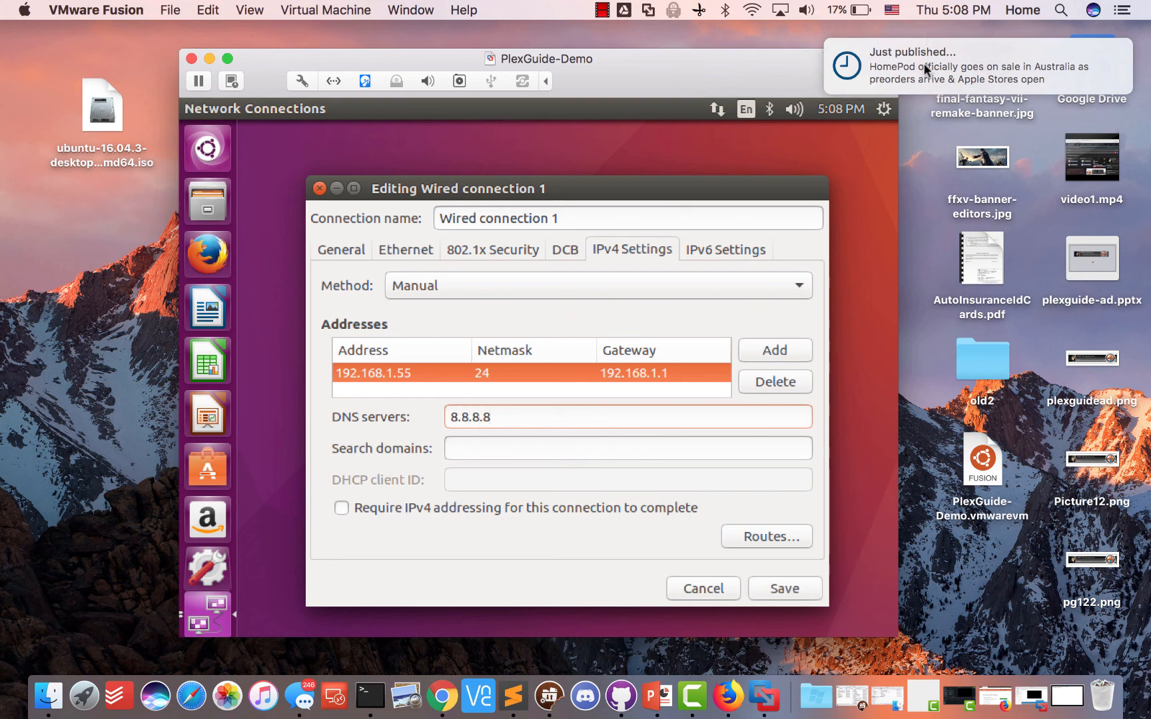
left_click_drag(923, 62, 1052, 64)
type(",")
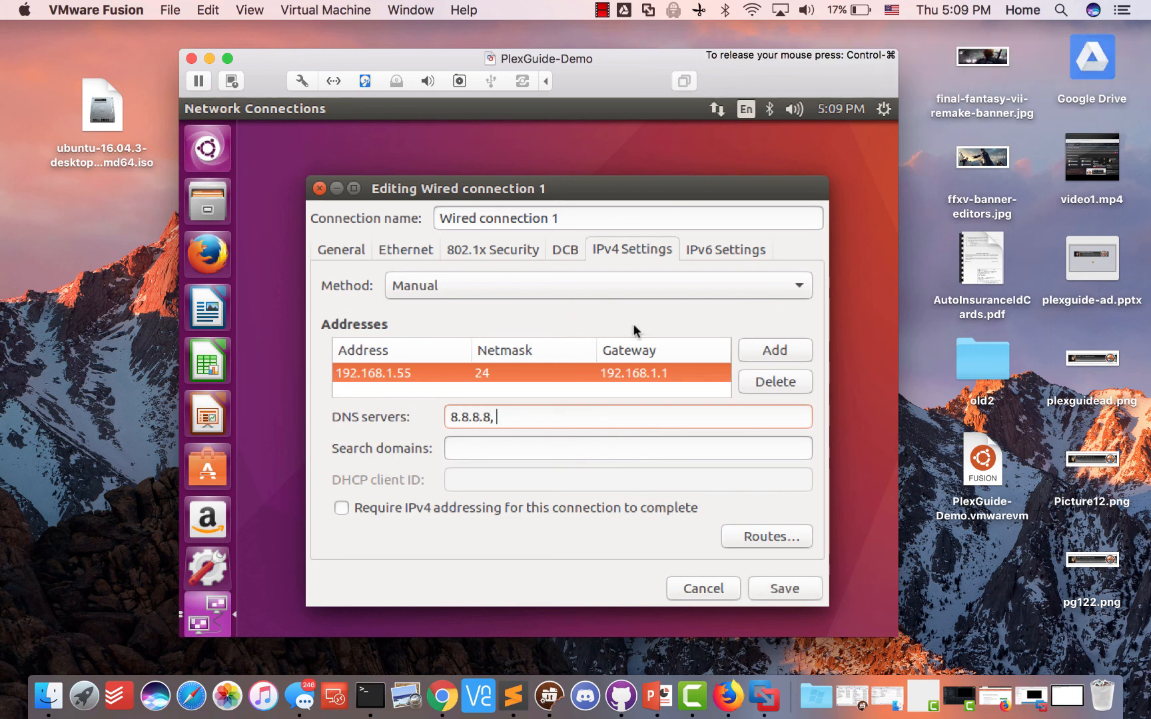
type(" 8.")
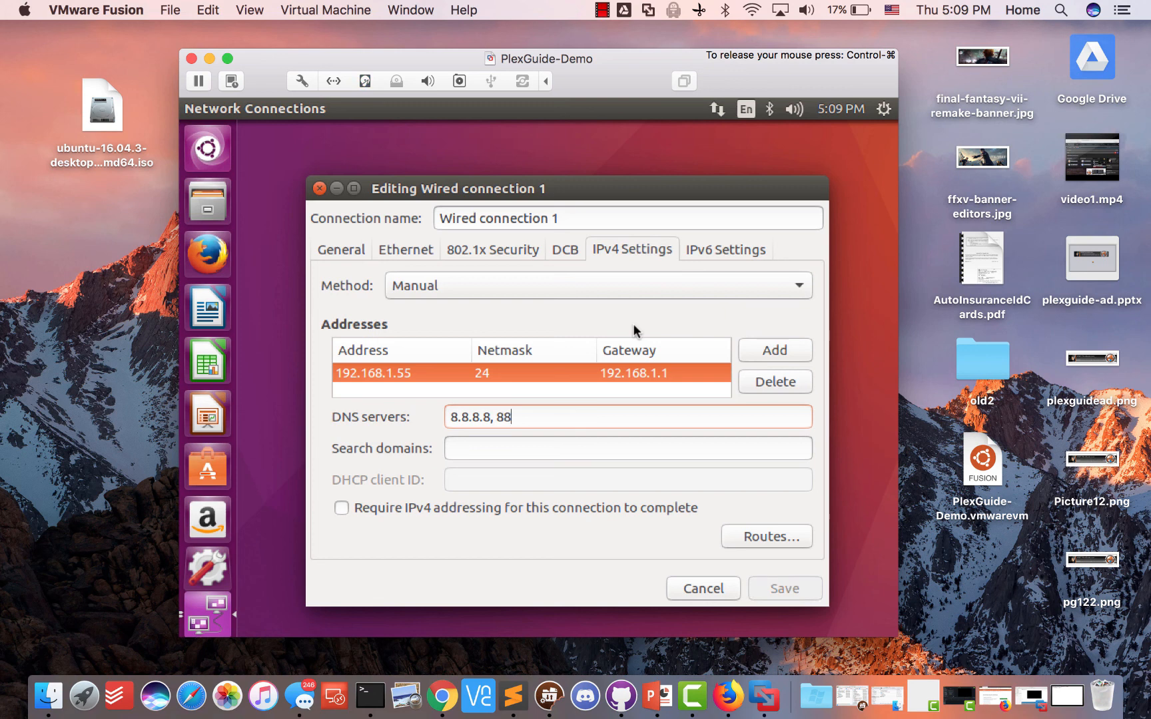
type("8.4.4")
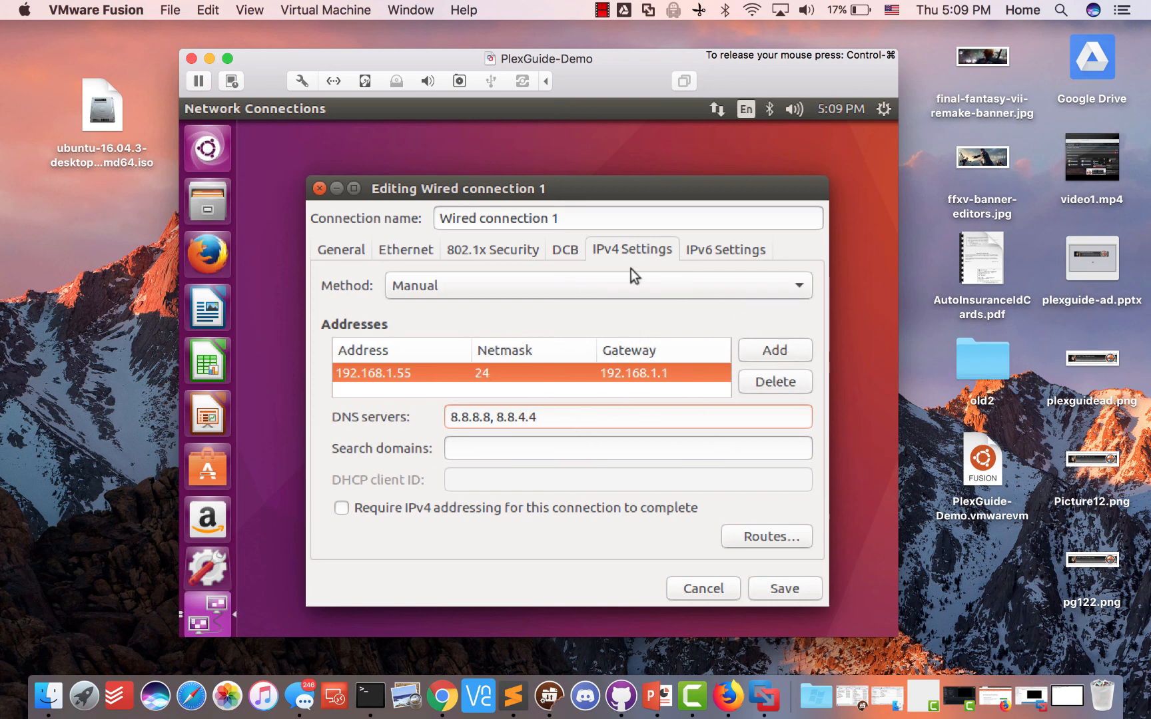
left_click(802, 591)
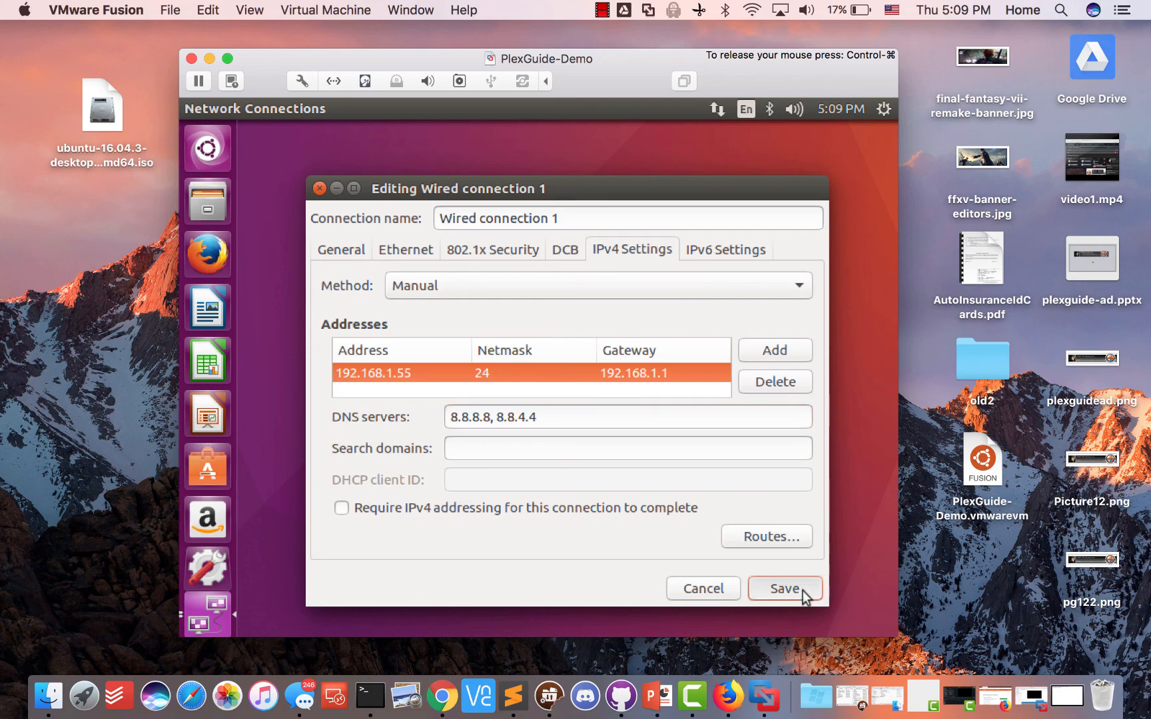
left_click(699, 514)
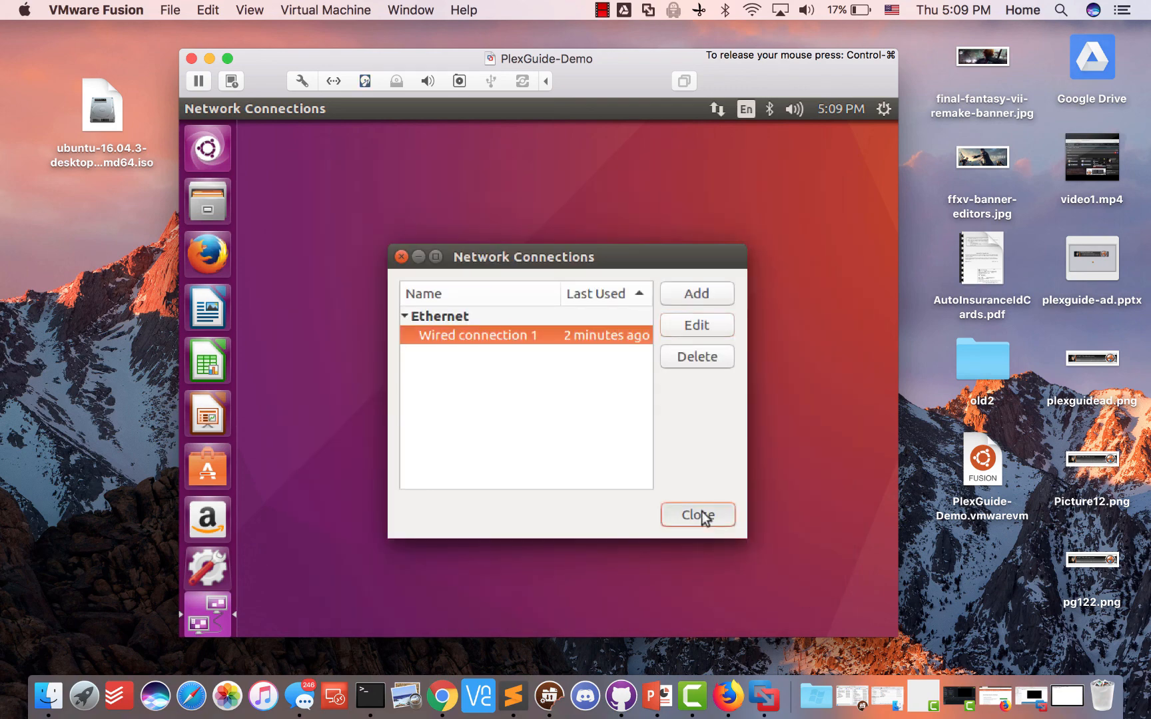
left_click(370, 696)
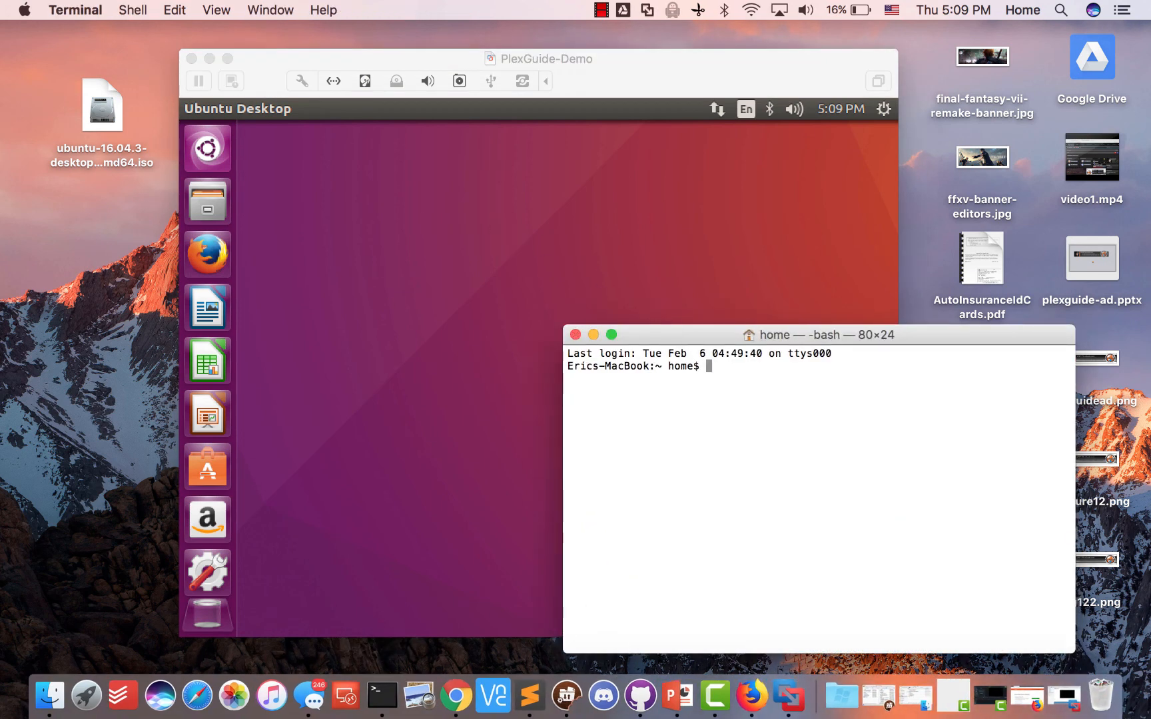
type("ssh 192.1")
key("BackSpace")
key("BackSpace")
key("BackSpace")
key("BackSpace")
key("BackSpace")
left_click(243, 104)
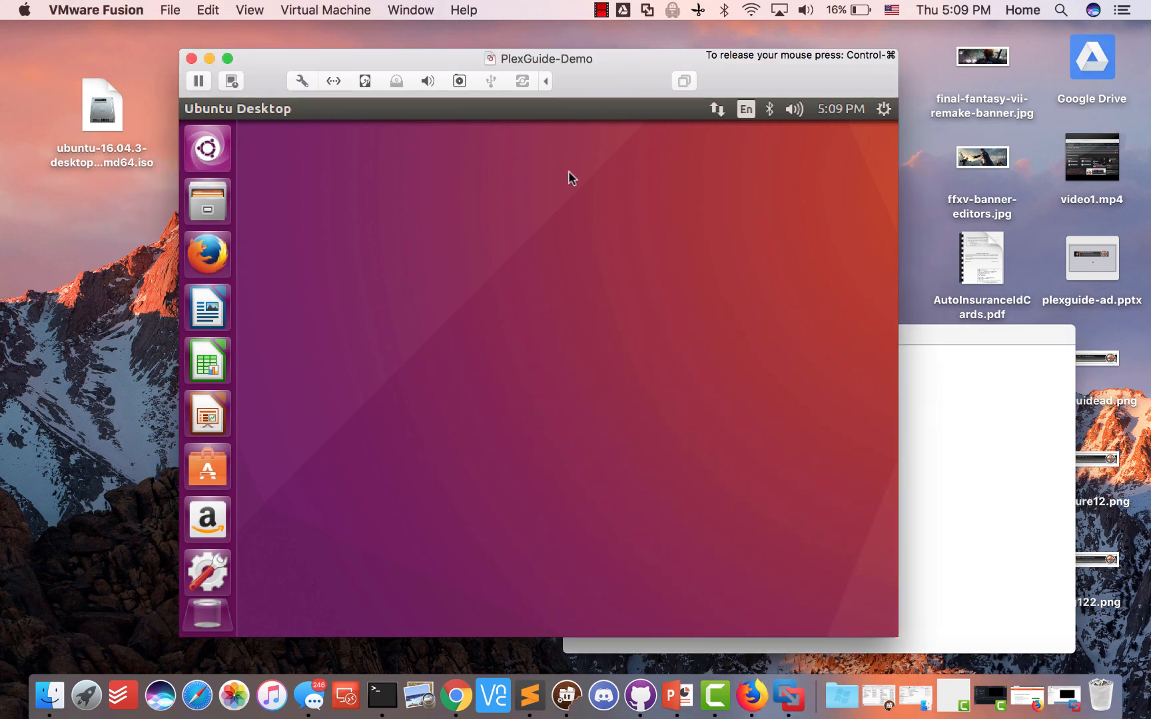
key("ctrl+super")
left_click(1018, 438)
type("plexg")
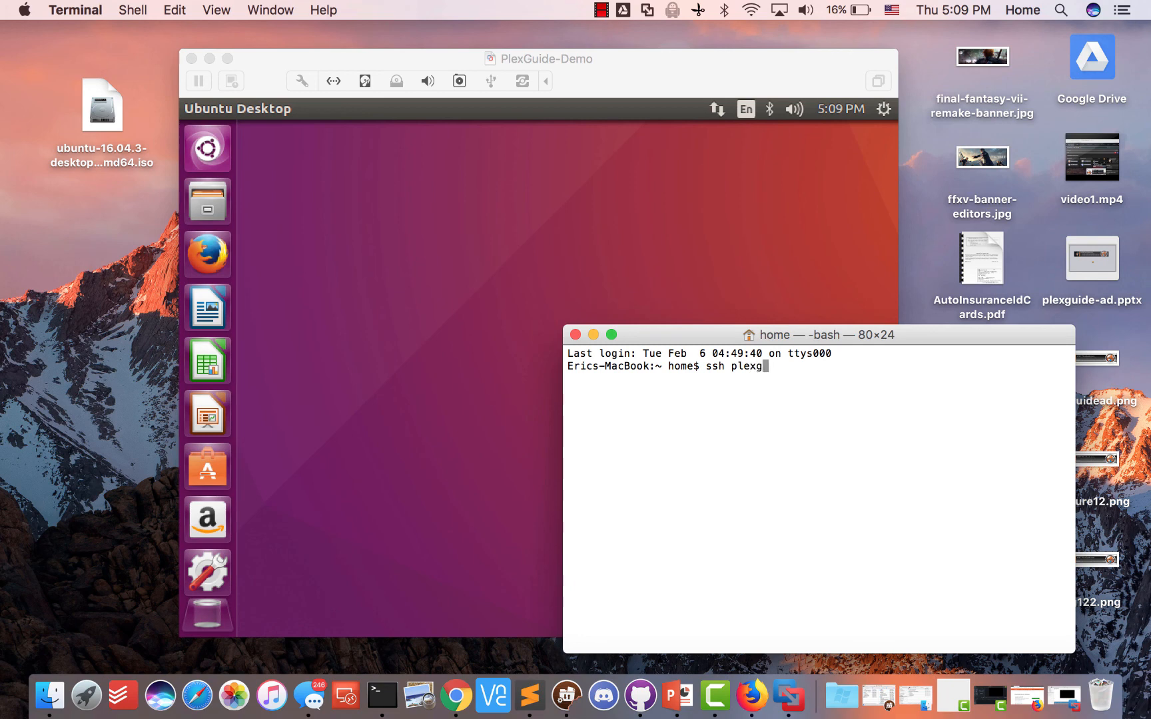
type("uide@192.168.1.55")
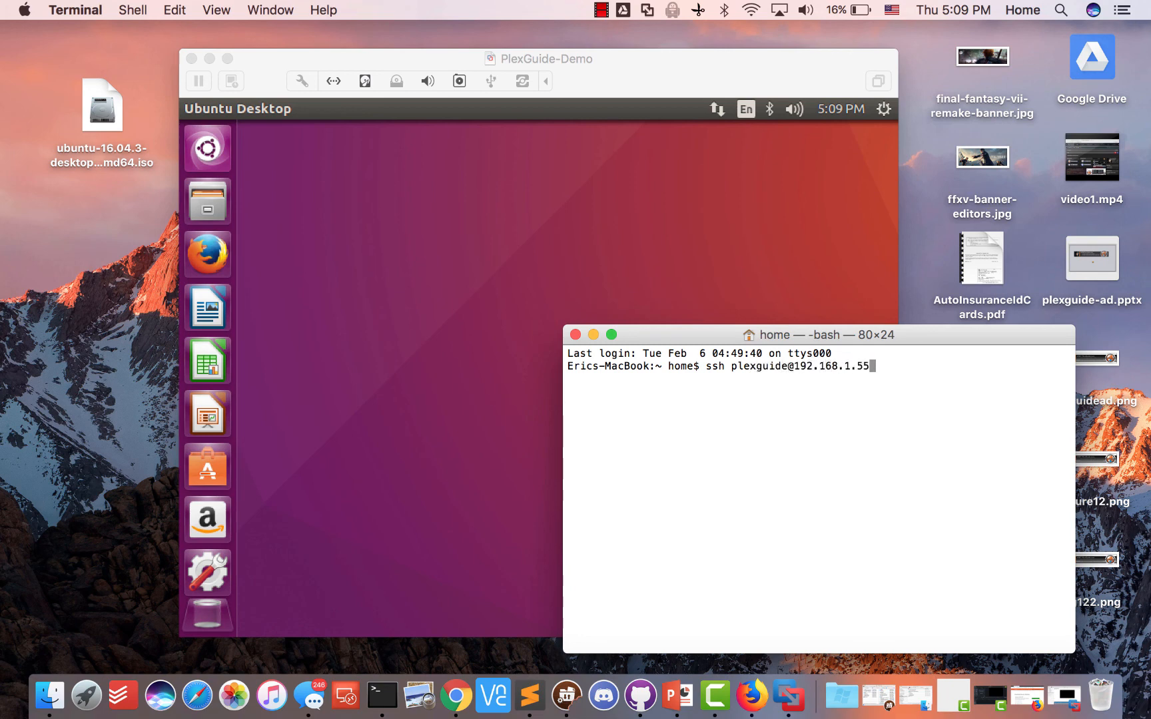
key("Return")
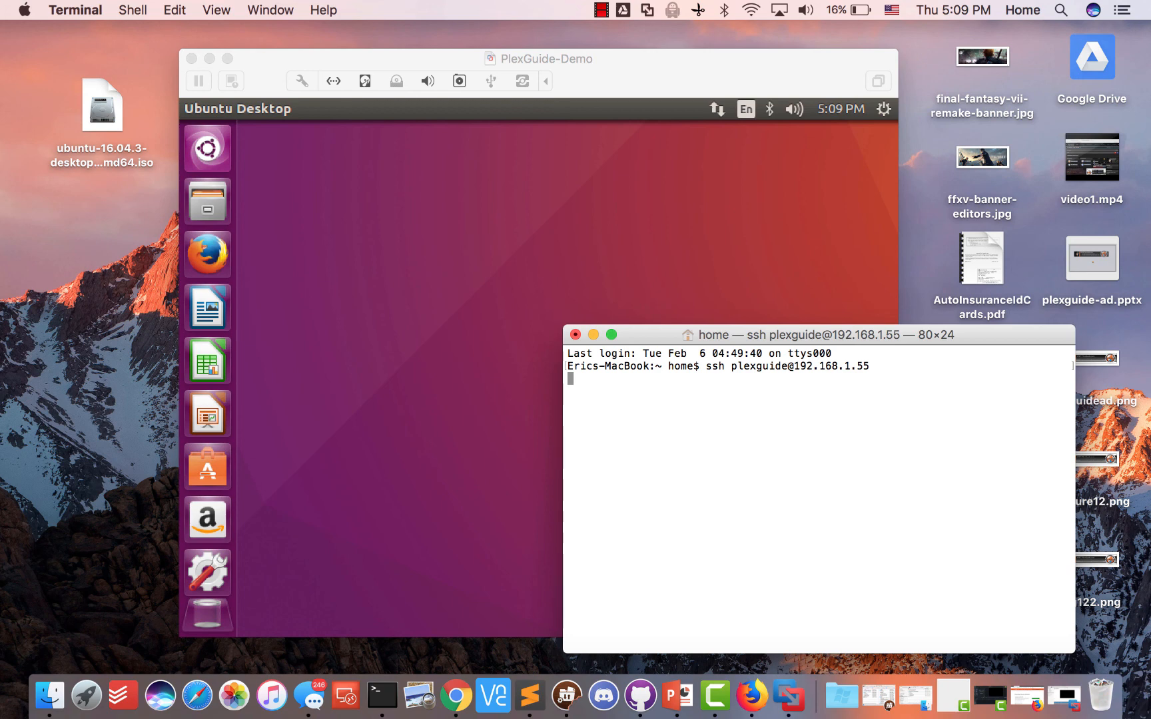
left_click(427, 247)
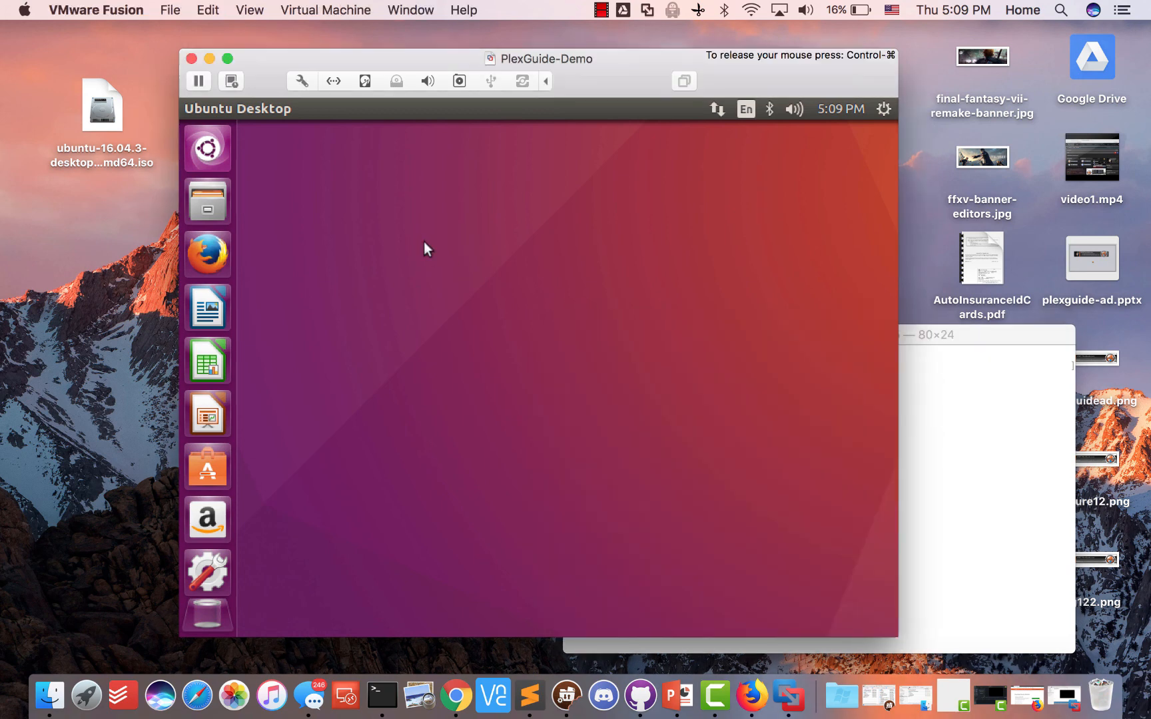
Launch Terminal inside the Ubuntu guest by searching 'termin' in the Dash
left_click(1029, 349)
left_click(590, 231)
left_click(719, 112)
left_click(543, 213)
left_click(204, 154)
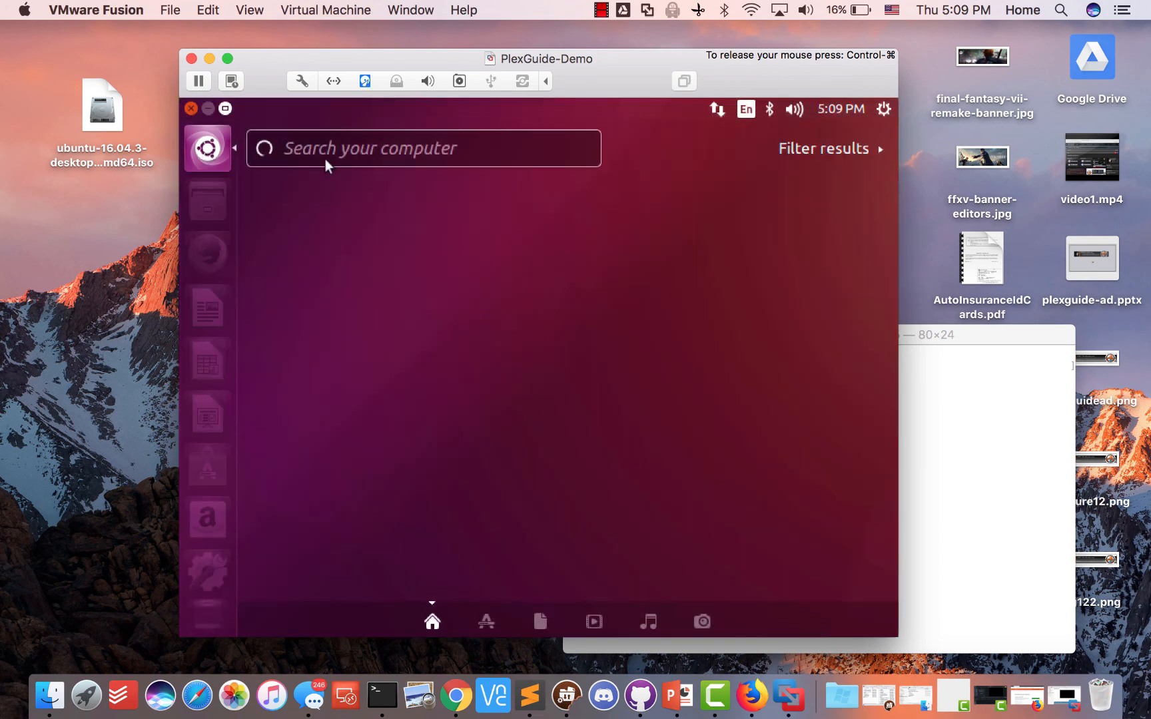
type("termin")
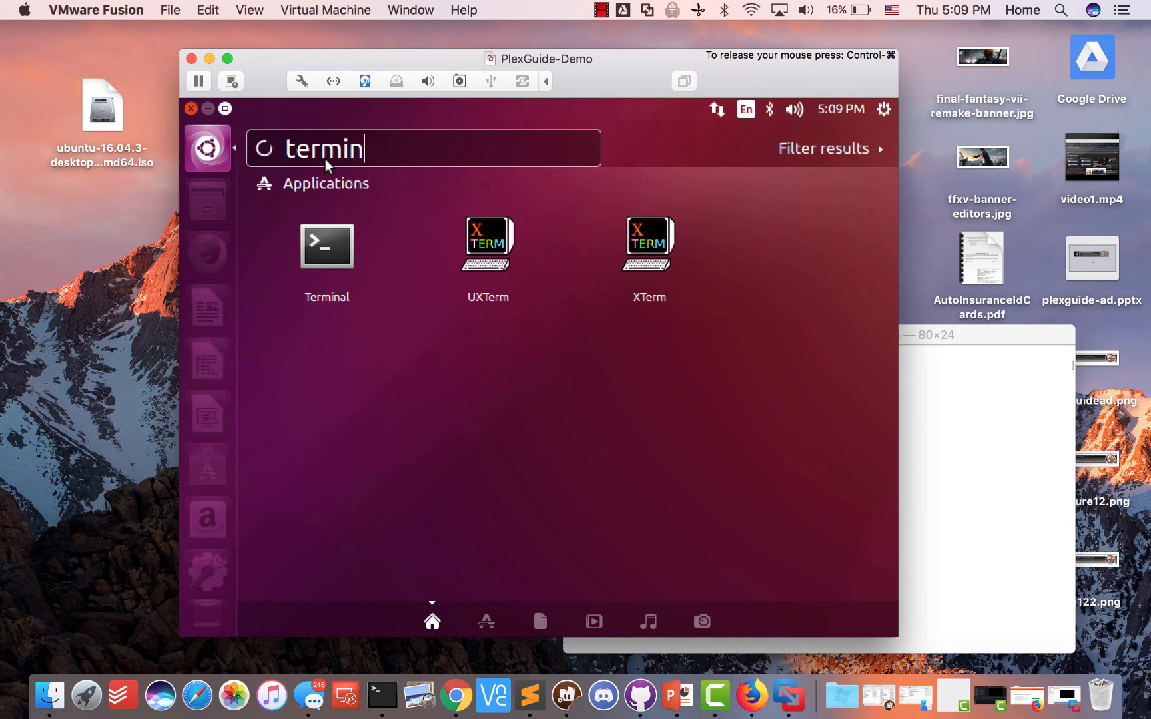
left_click(323, 245)
Run sudo reboot in the guest terminal and enter the password
left_click(962, 403)
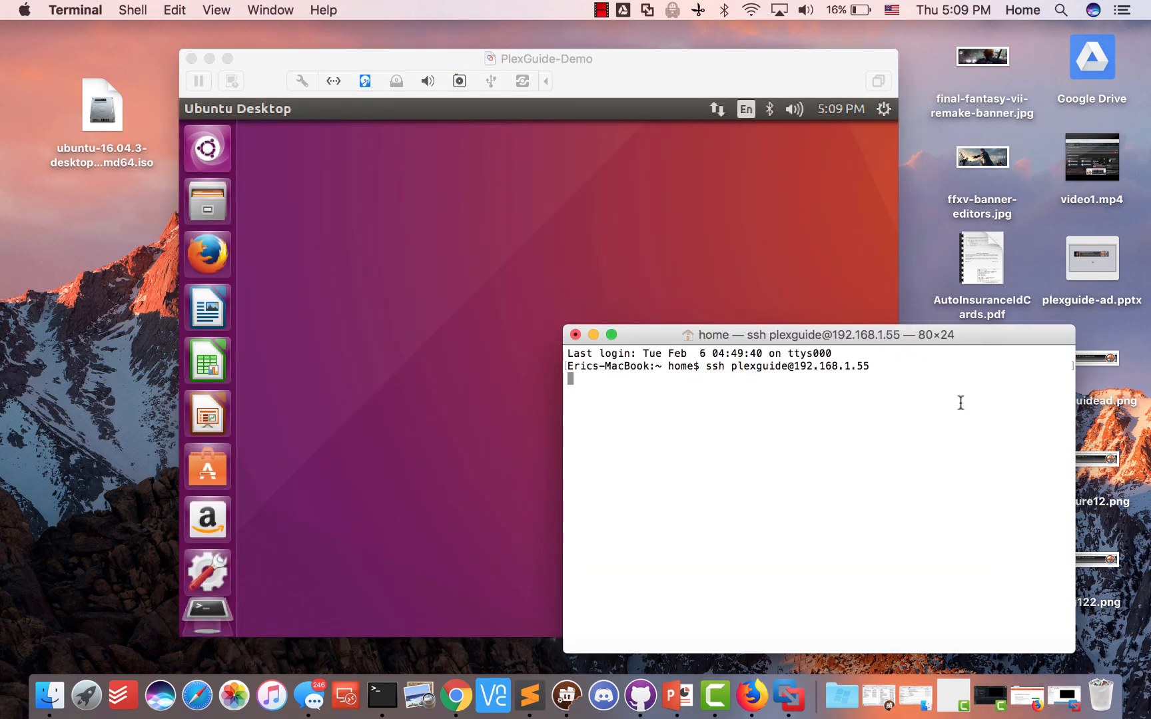
left_click(640, 281)
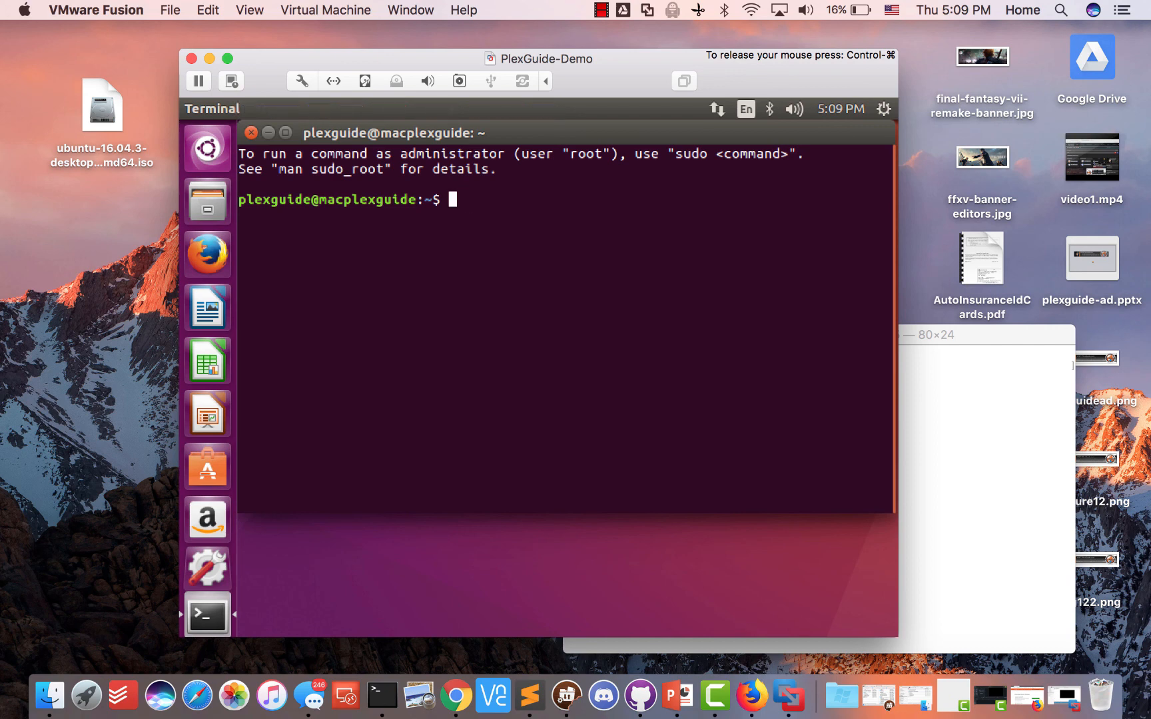
type("sudo reboot")
key("Return")
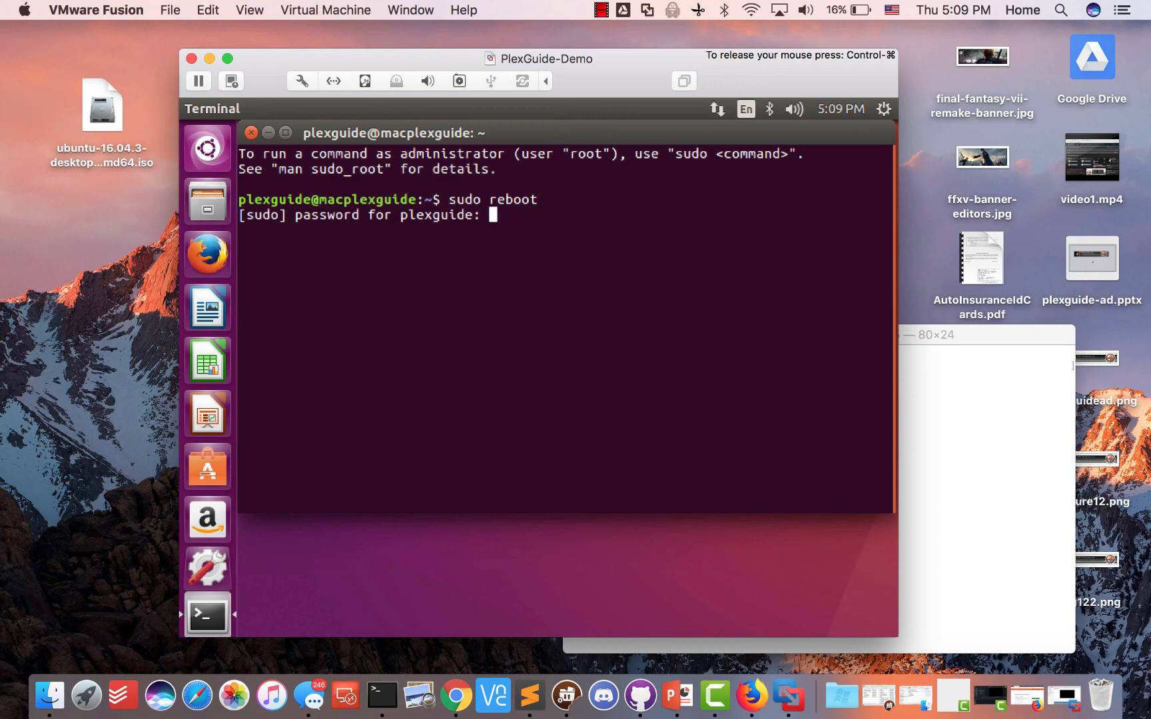
key("Return")
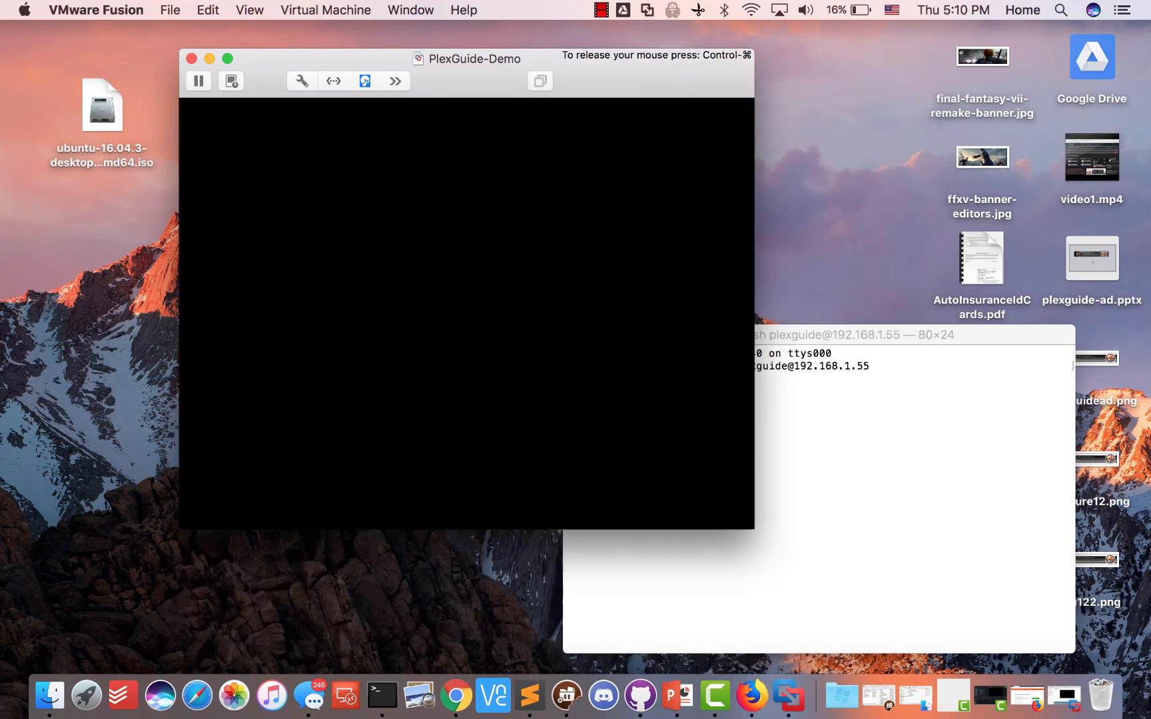
Suspend the unresponsive SSH session in the Mac Terminal with Ctrl+Z
left_click(876, 340)
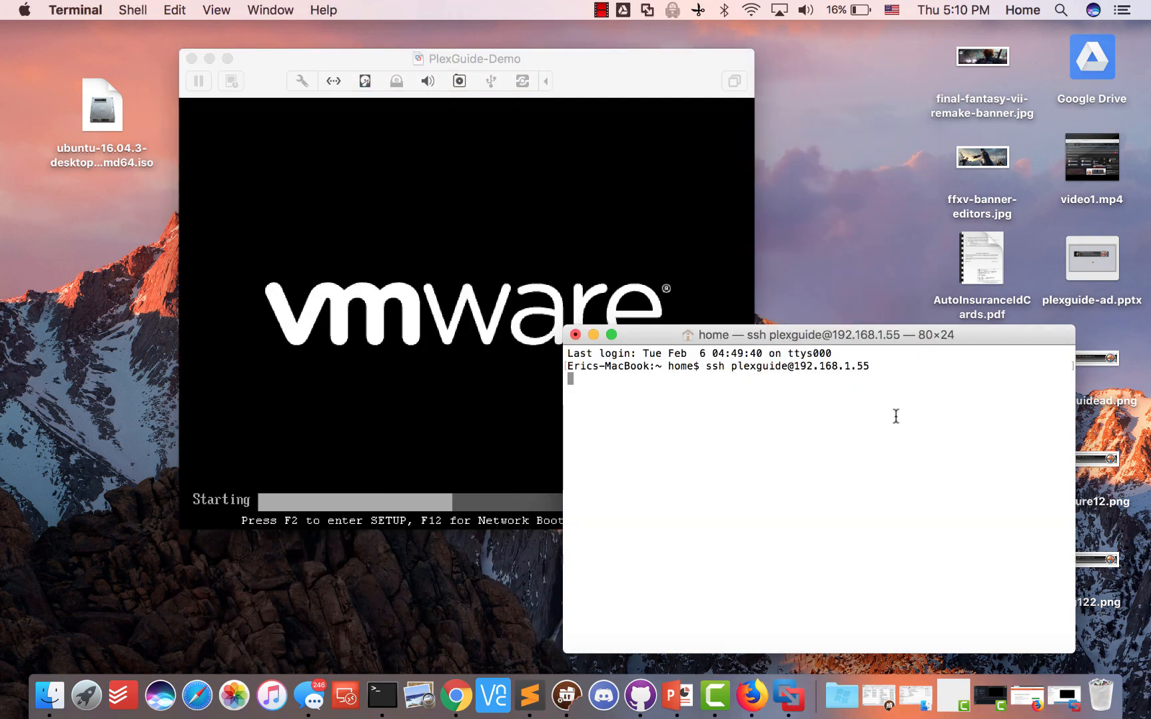
key("ctrl+z")
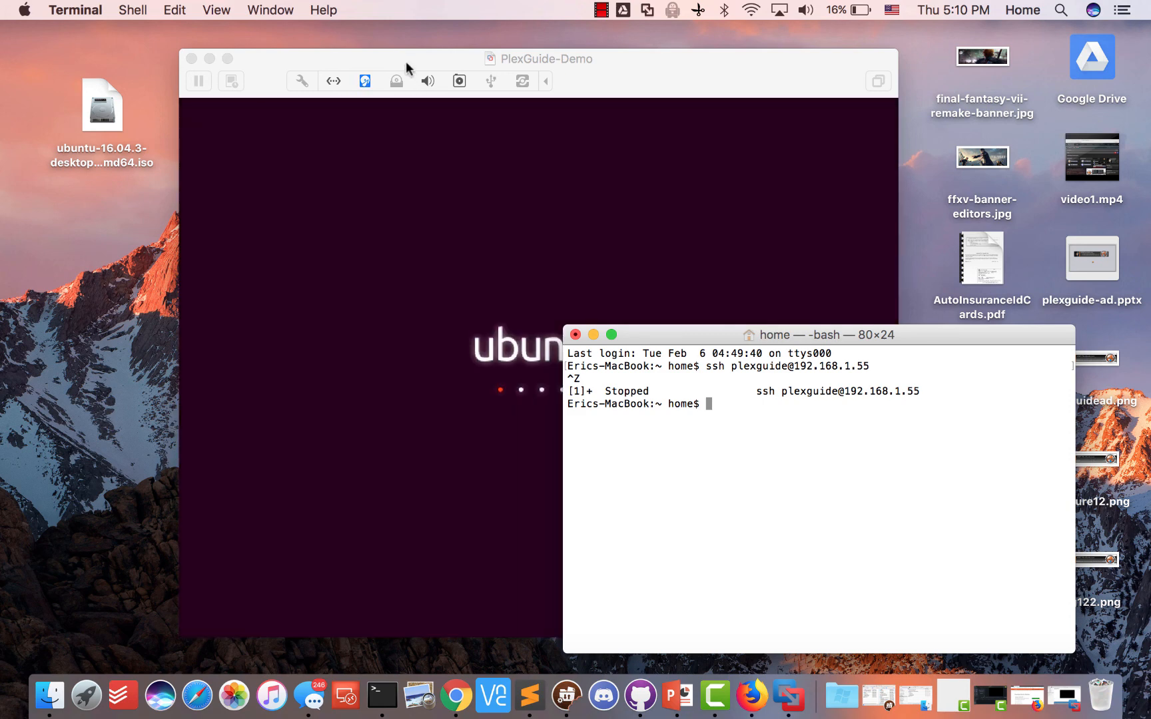
left_click_drag(405, 60, 307, 61)
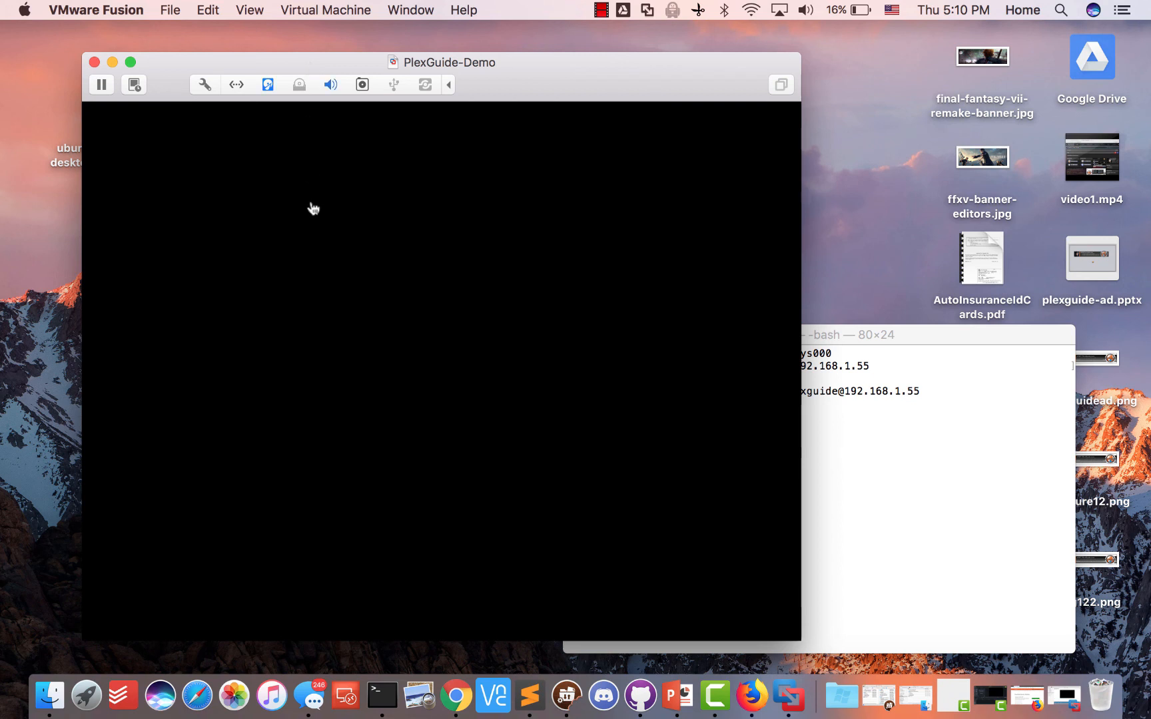
Rerun the ssh command to 192.168.1.55 twice, getting connection refused
left_click(935, 459)
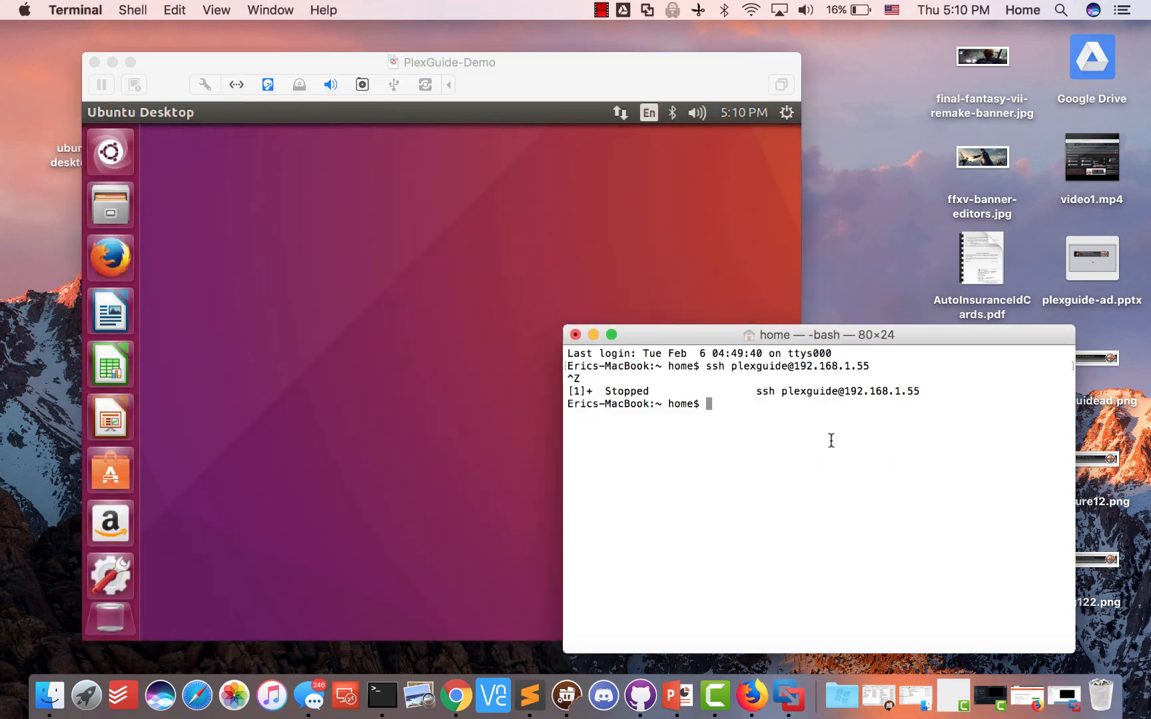
key("Up")
key("Return")
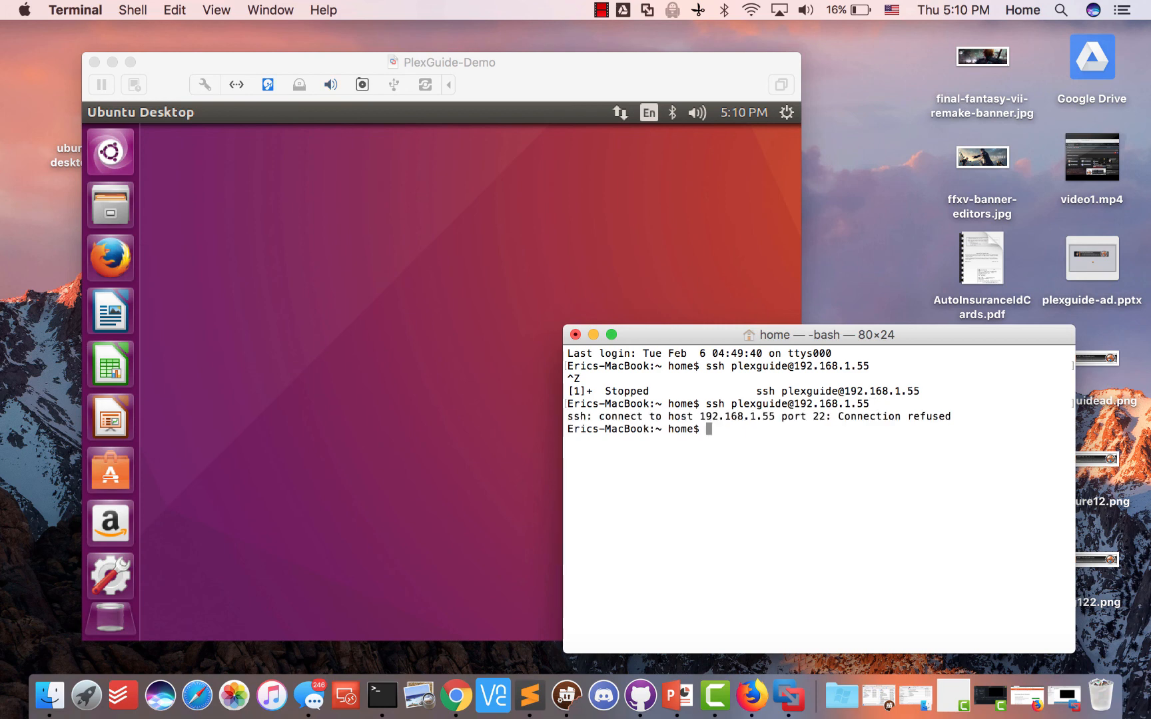
key("Up")
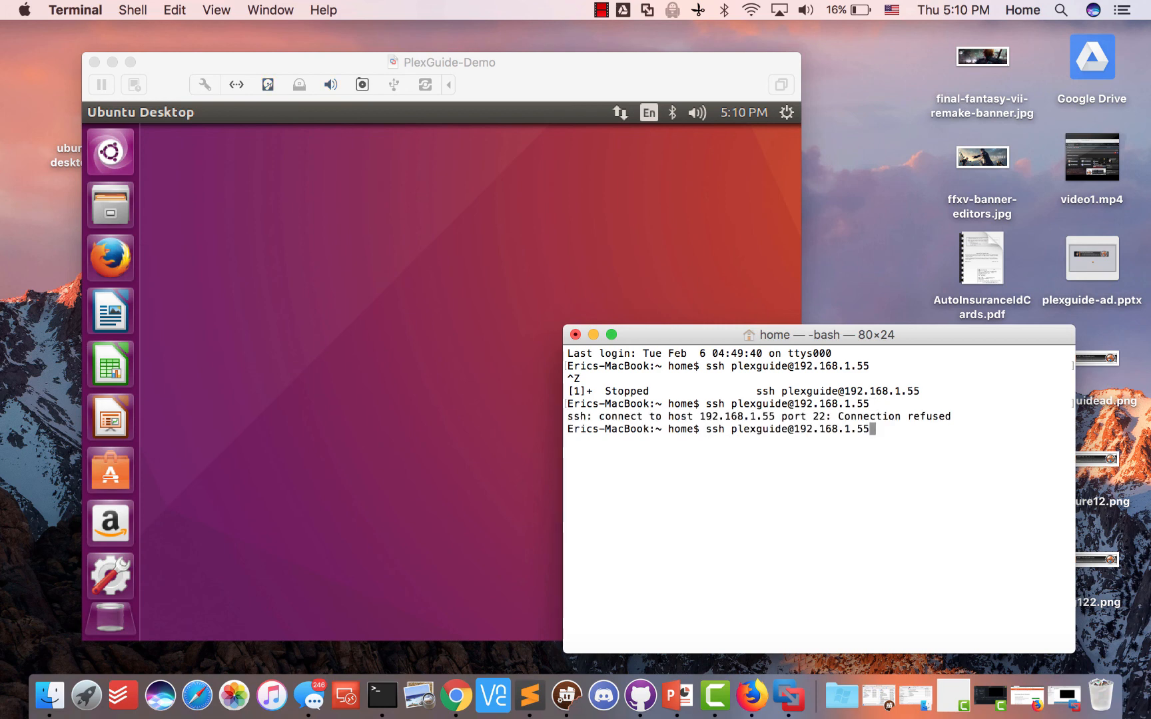
key("Return")
left_click(301, 295)
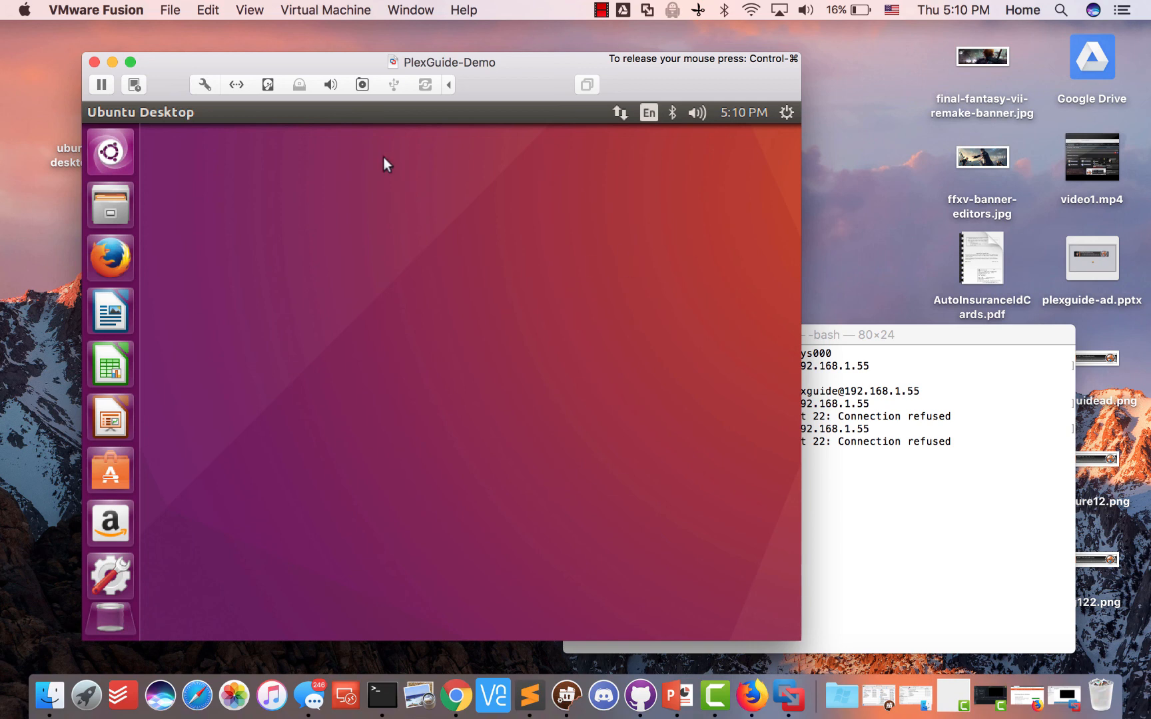
Launch the Ubuntu guest's Terminal by searching 'ter' in the Dash
left_click(109, 154)
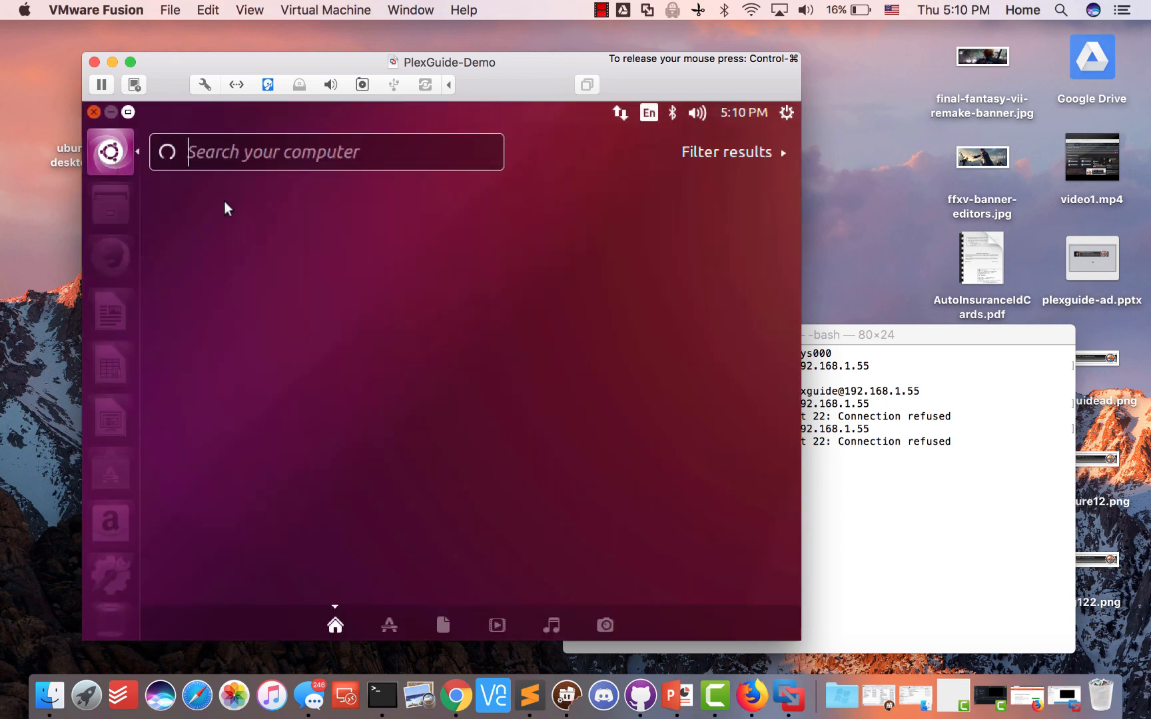
type("ter")
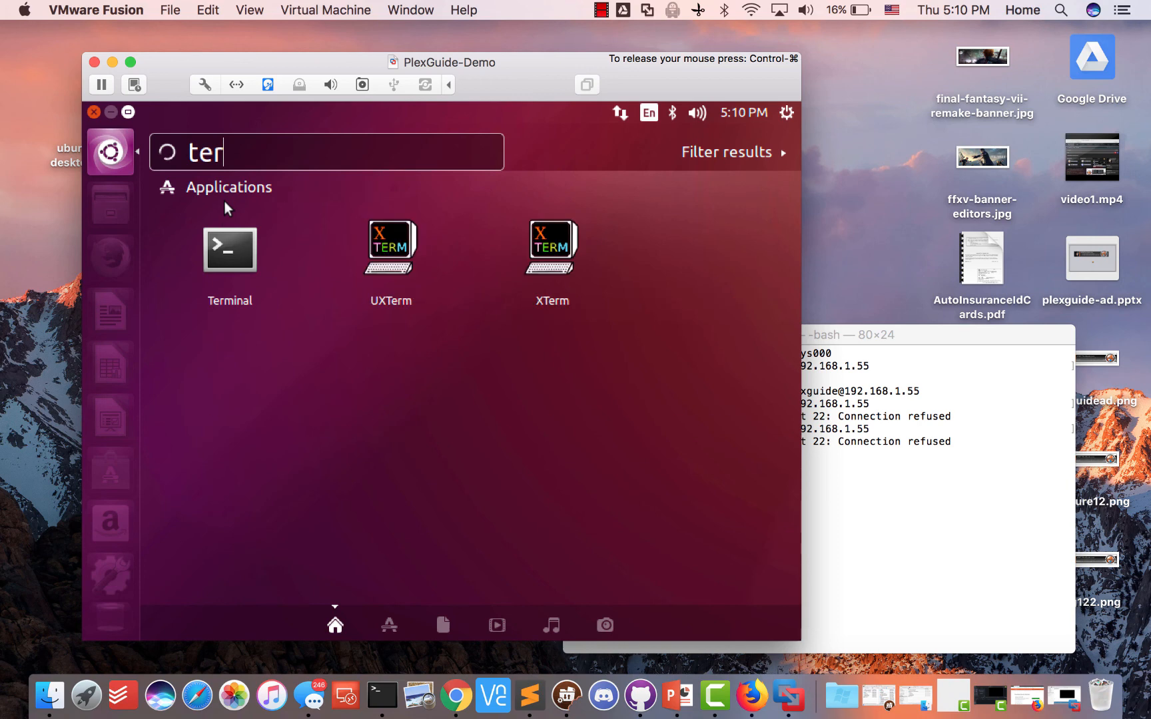
left_click(225, 258)
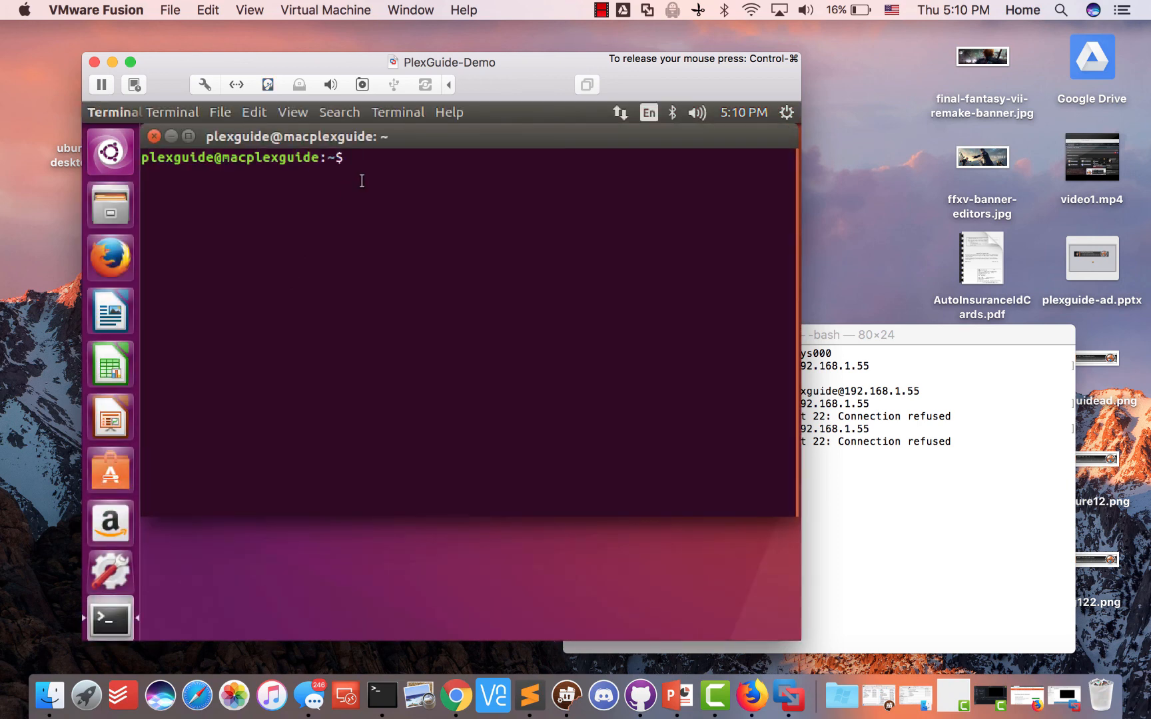
left_click(456, 695)
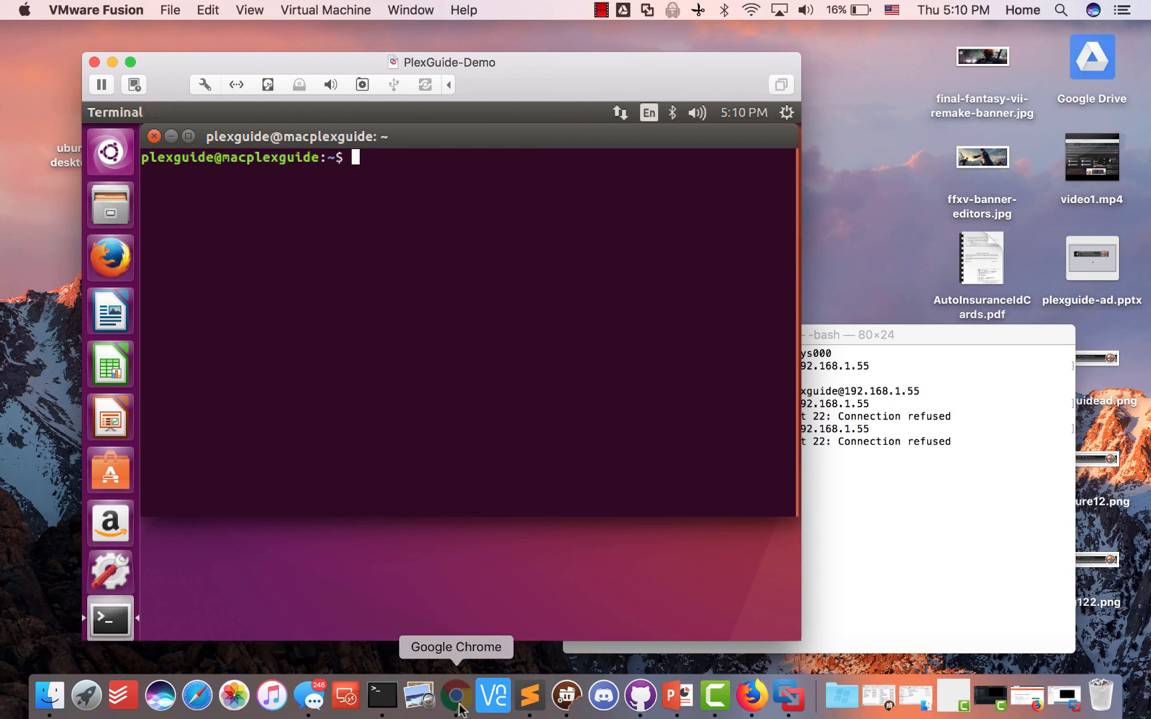
Go to plexguide.com and open the wiki's Access Server via SSH guide
type("plexguide.com")
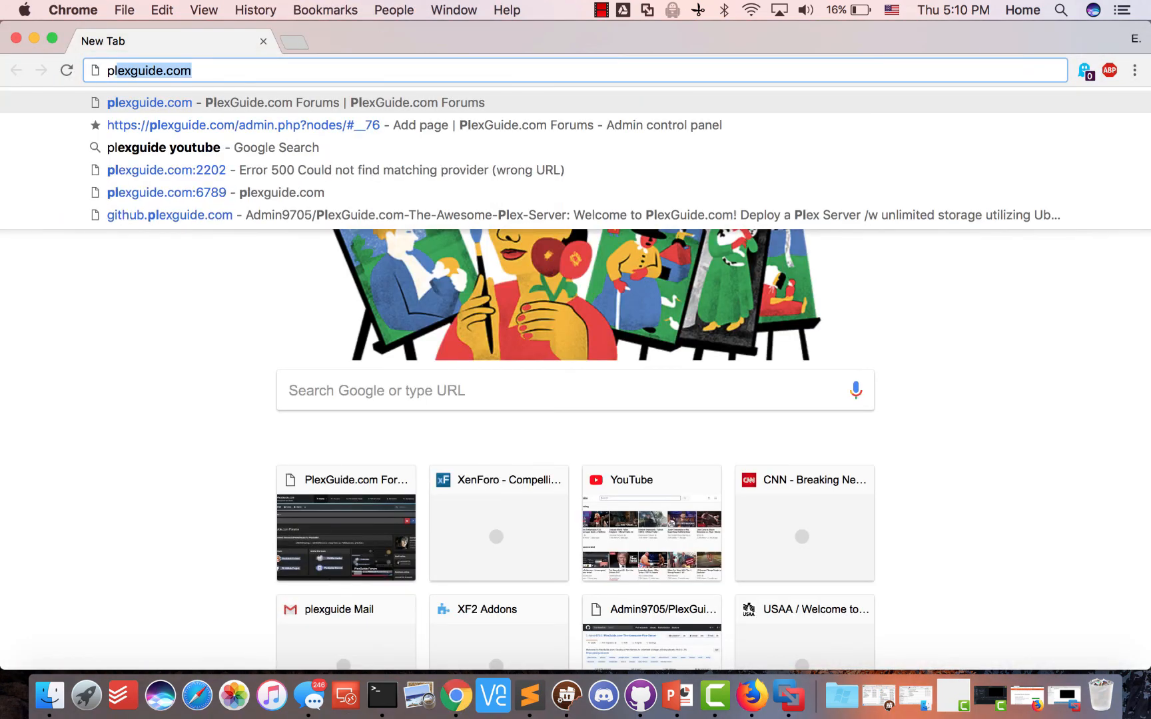
key("Return")
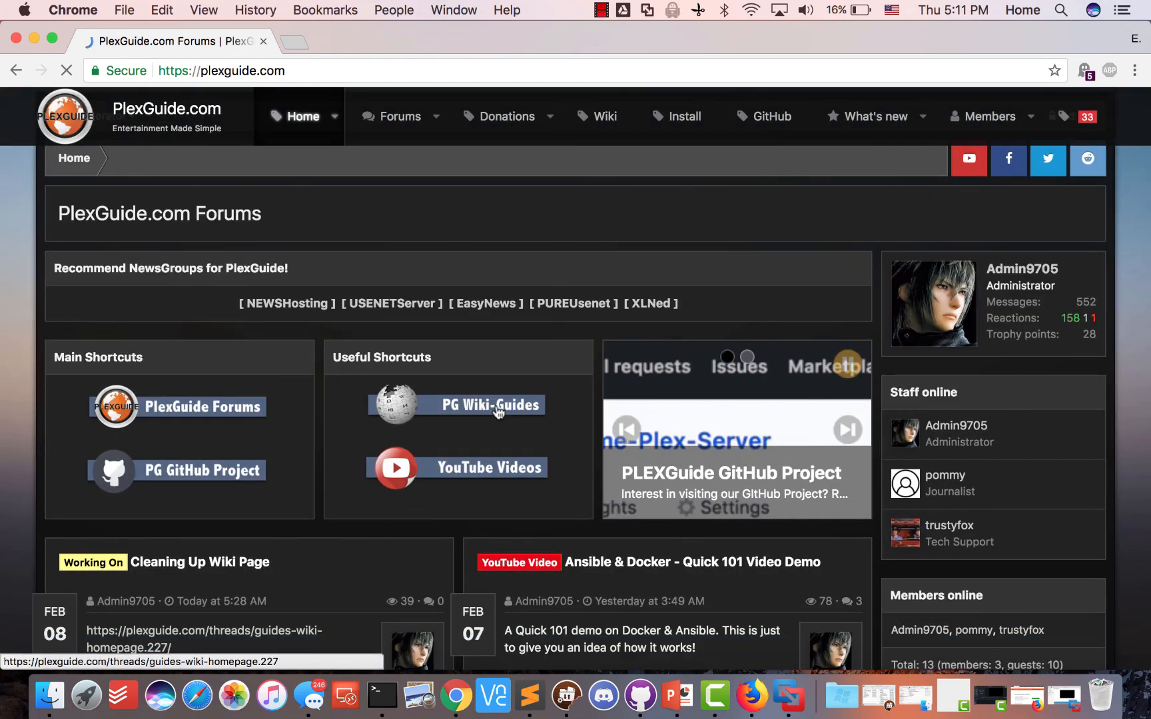
left_click(498, 412)
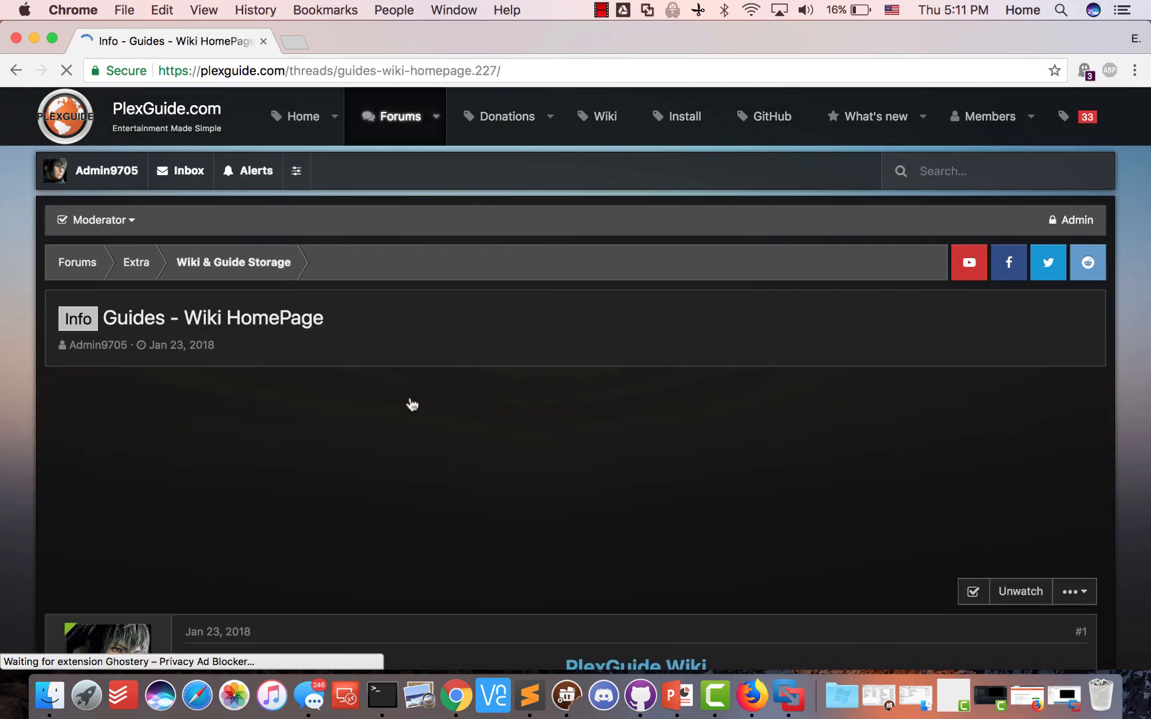
scroll(412, 405, "down", 6)
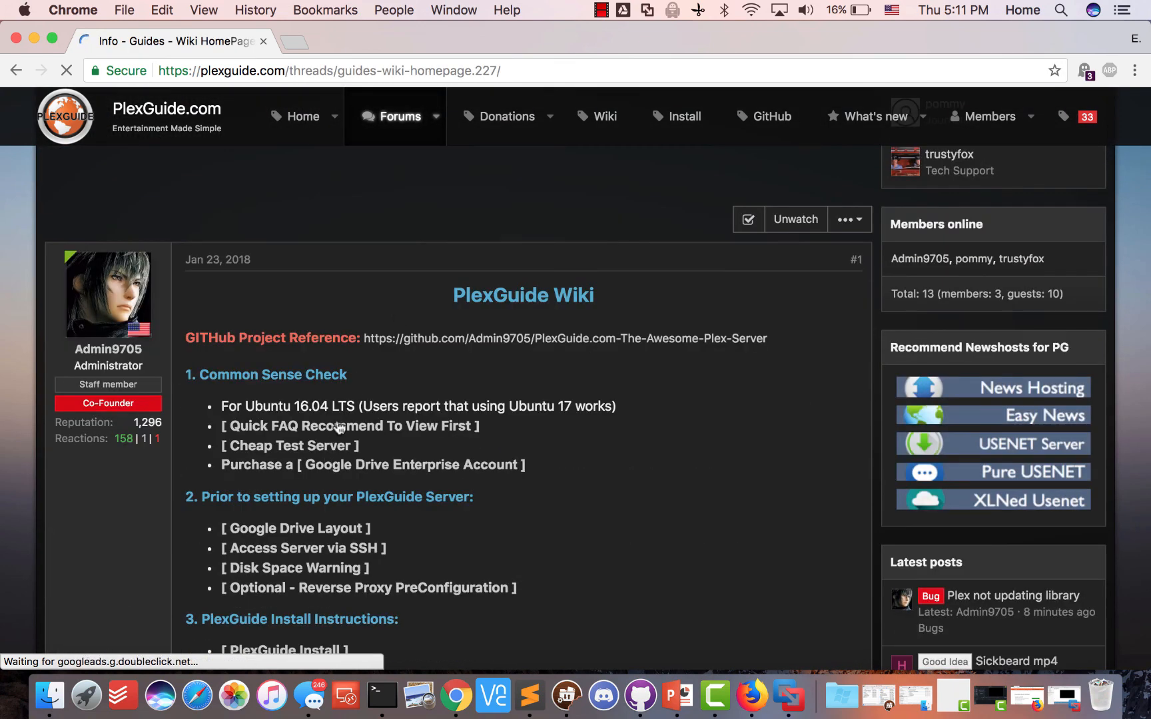
scroll(339, 428, "down", 2)
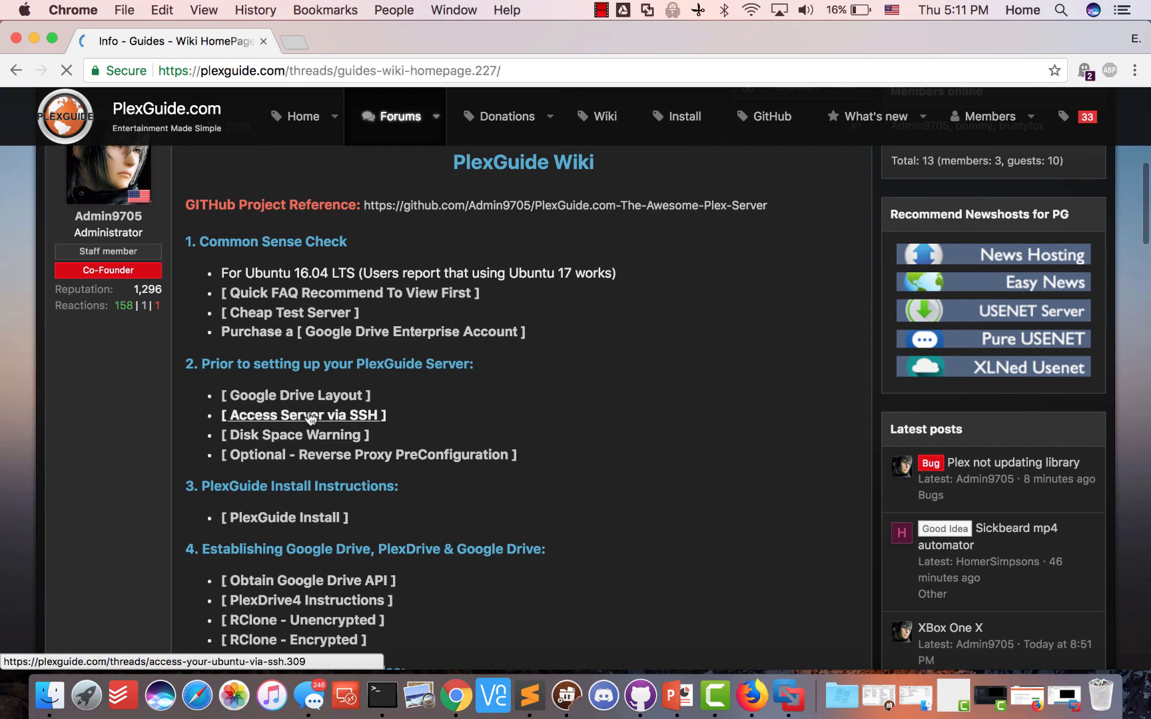
left_click(310, 417)
Scroll through the Access Server via SSH guide
scroll(459, 353, "down", 8)
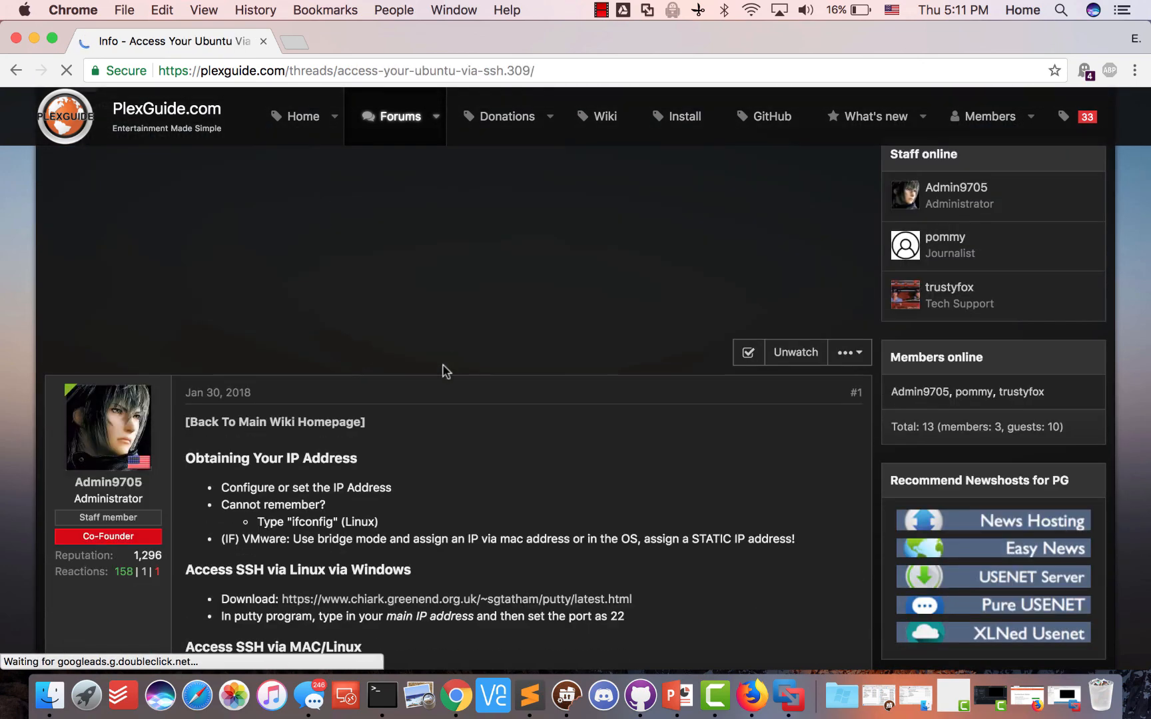
scroll(408, 338, "down", 1)
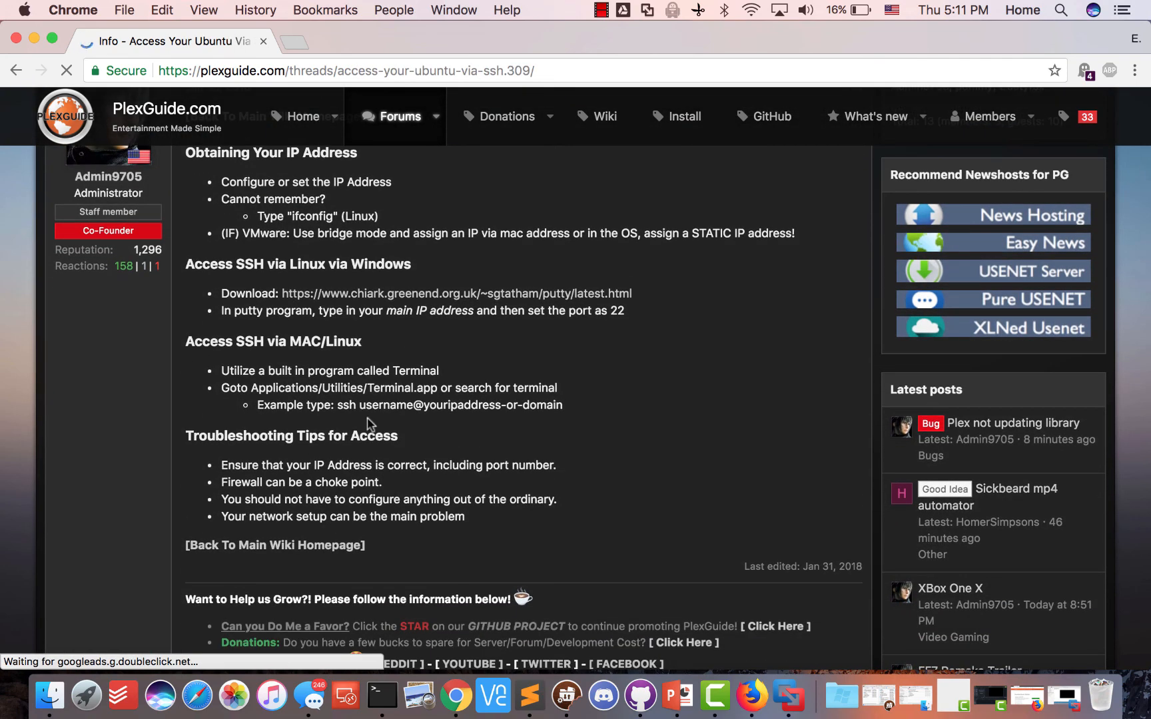
scroll(370, 425, "up", 1)
scroll(329, 313, "down", 3)
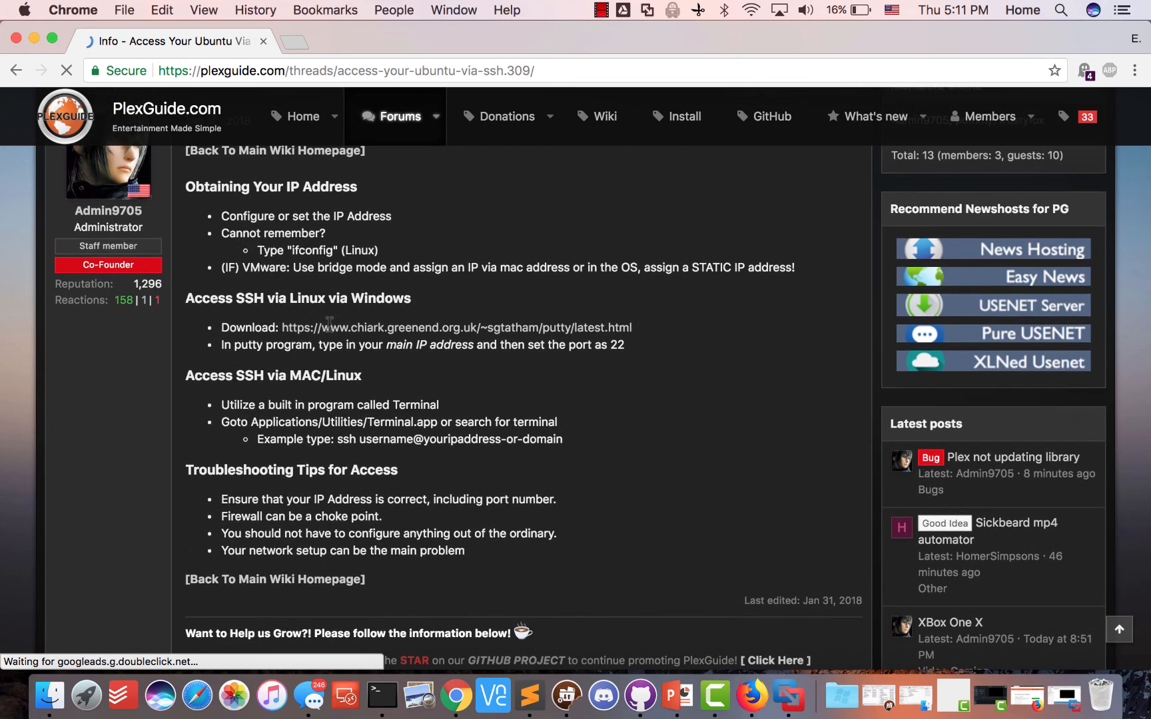
scroll(328, 328, "down", 3)
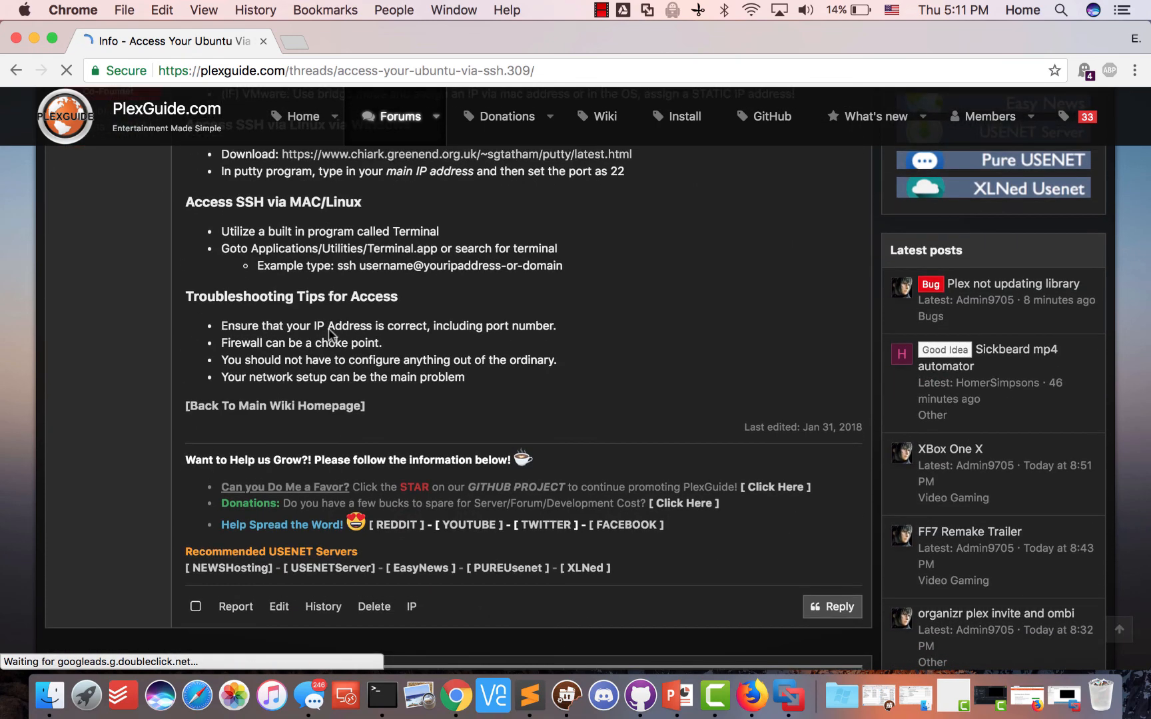
scroll(328, 328, "up", 4)
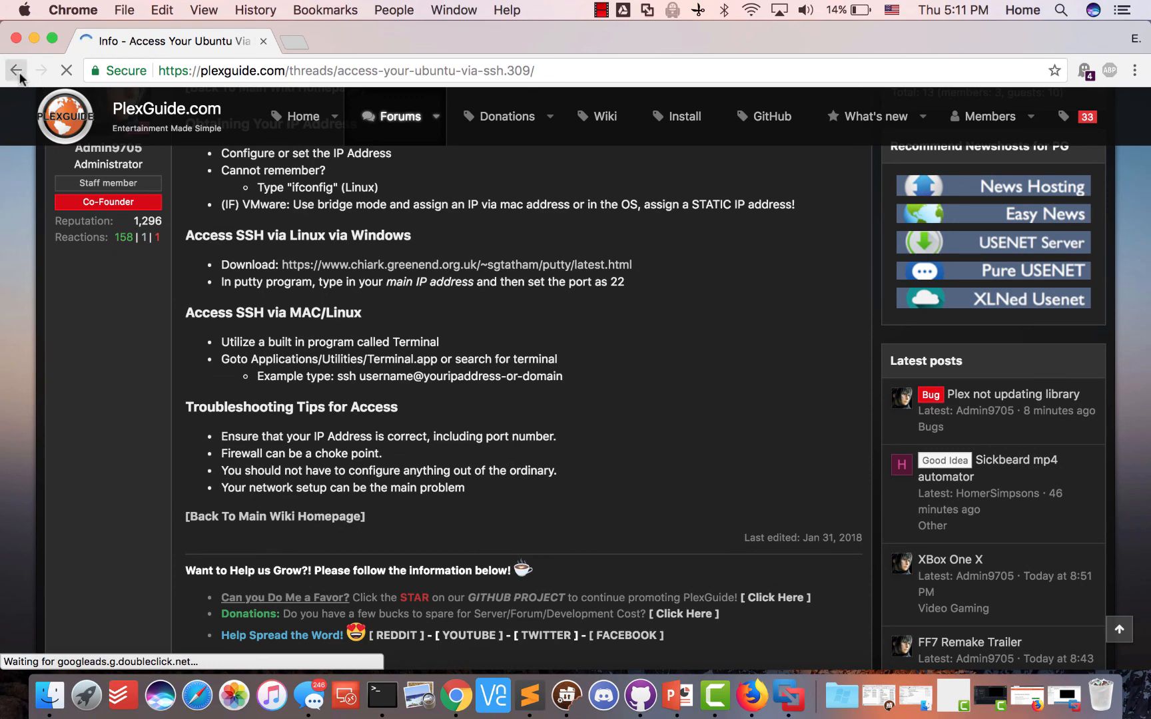
Return to the wiki guides homepage, then load google.com
left_click(18, 69)
scroll(415, 464, "up", 6)
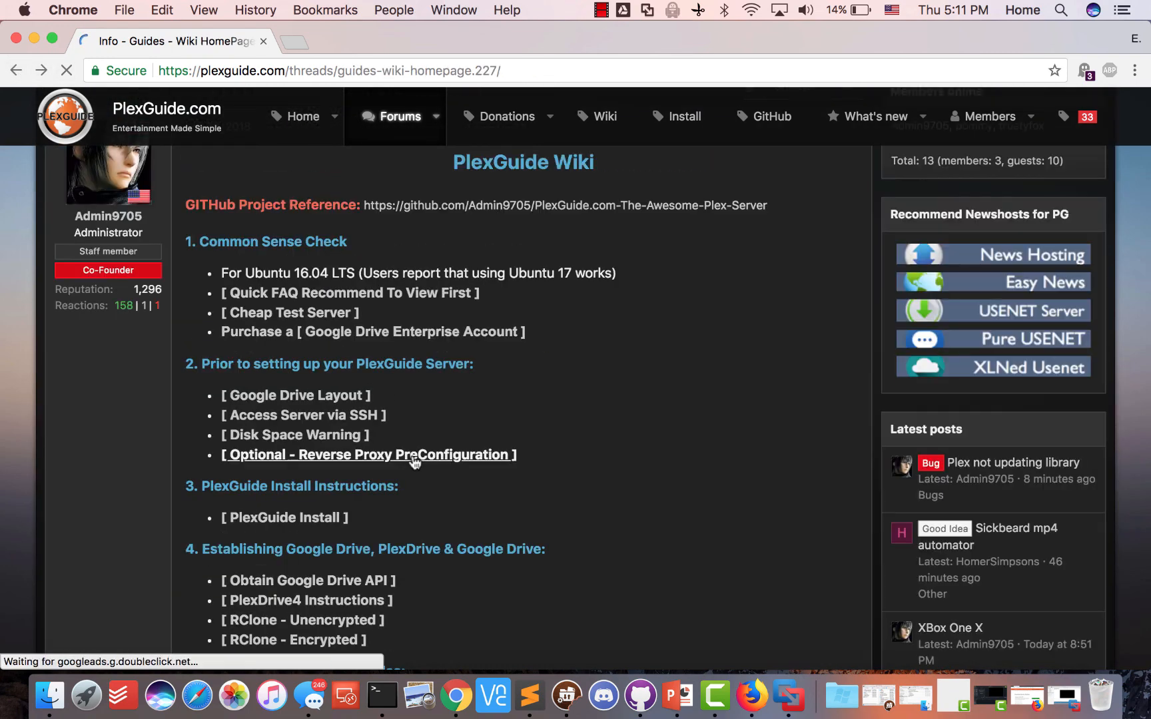
scroll(398, 478, "down", 2)
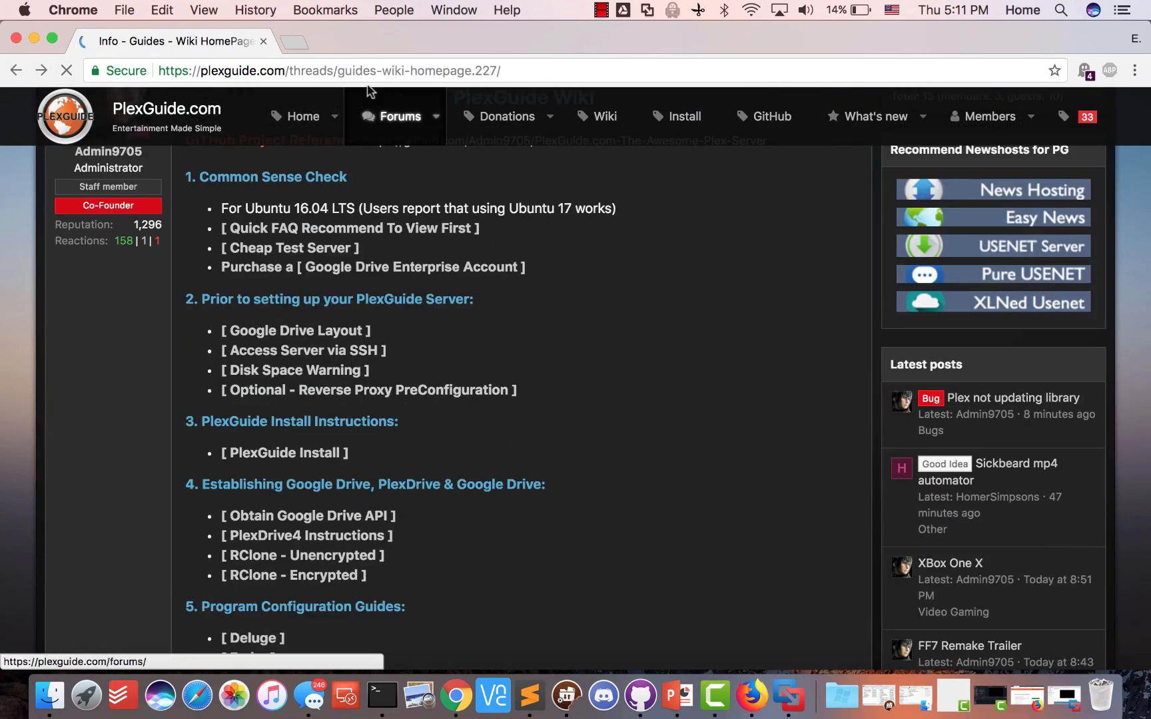
left_click(371, 71)
type("google.com")
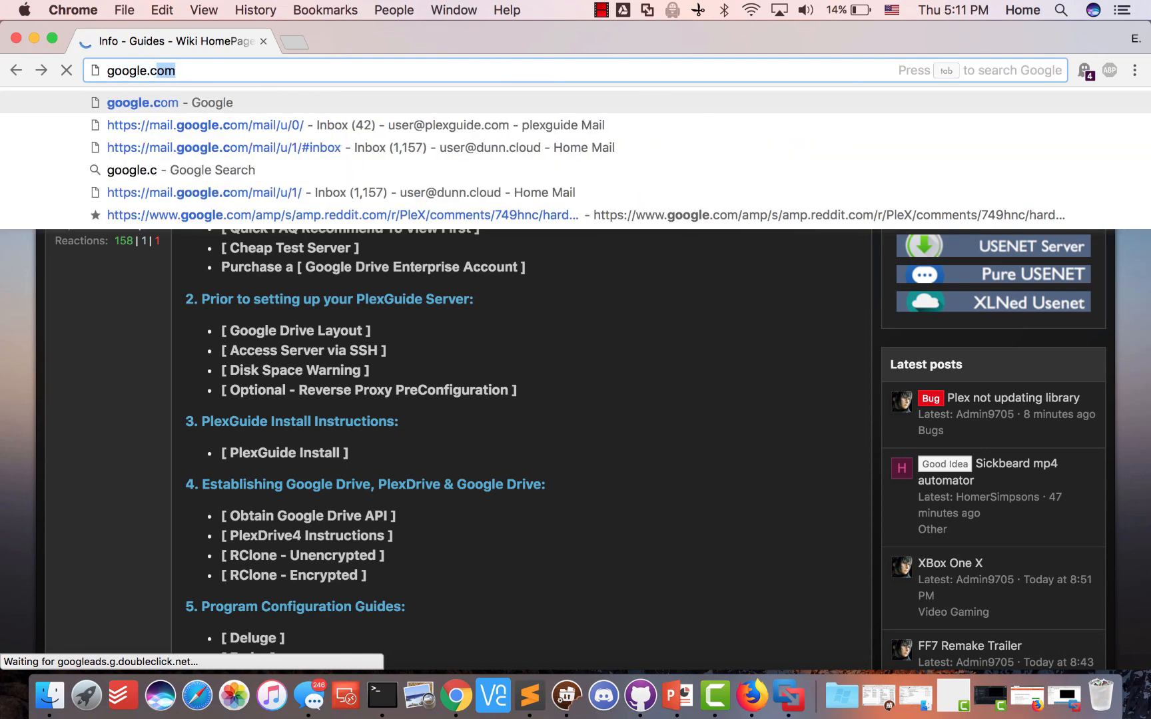
key("Return")
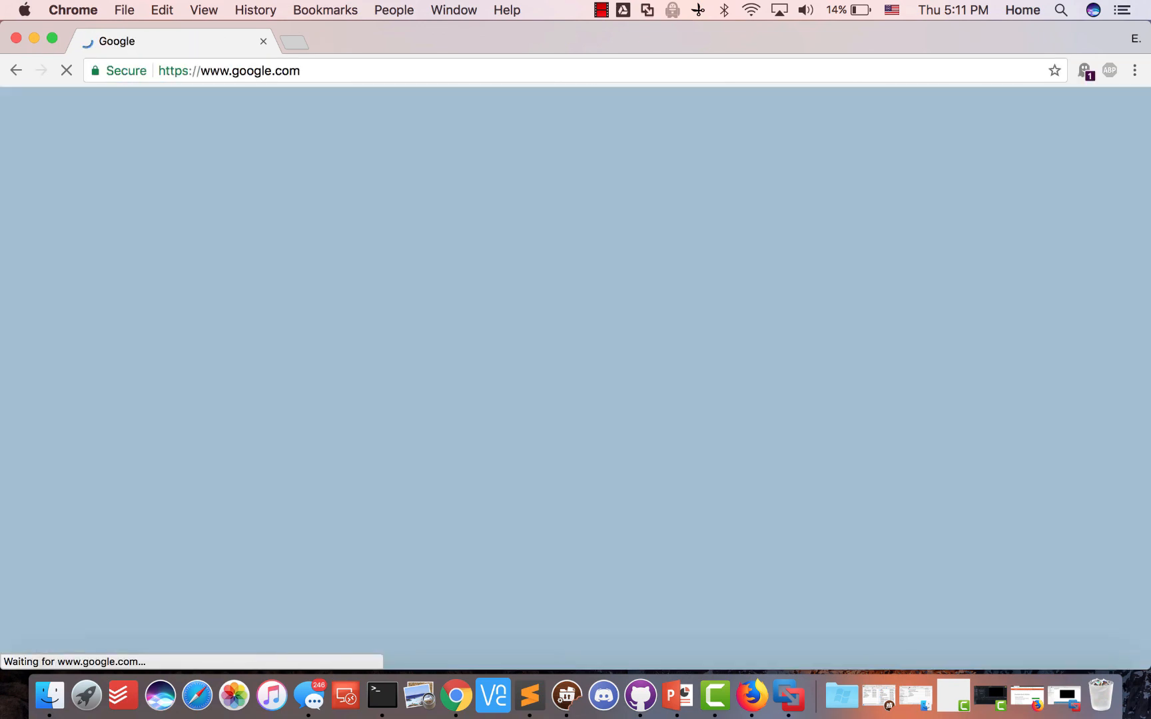
Search Google for 'turn on ssh server ubuntu' and open the ubuntuhandbook SSH article
type("turn on")
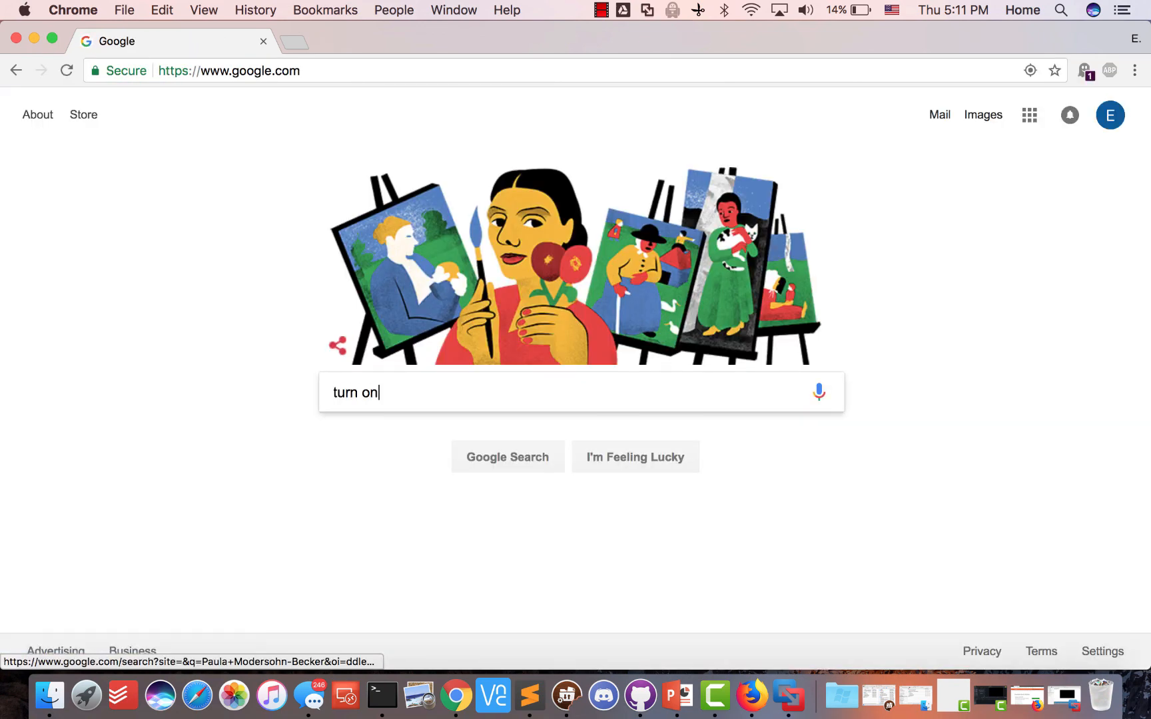
type(" ssh server ")
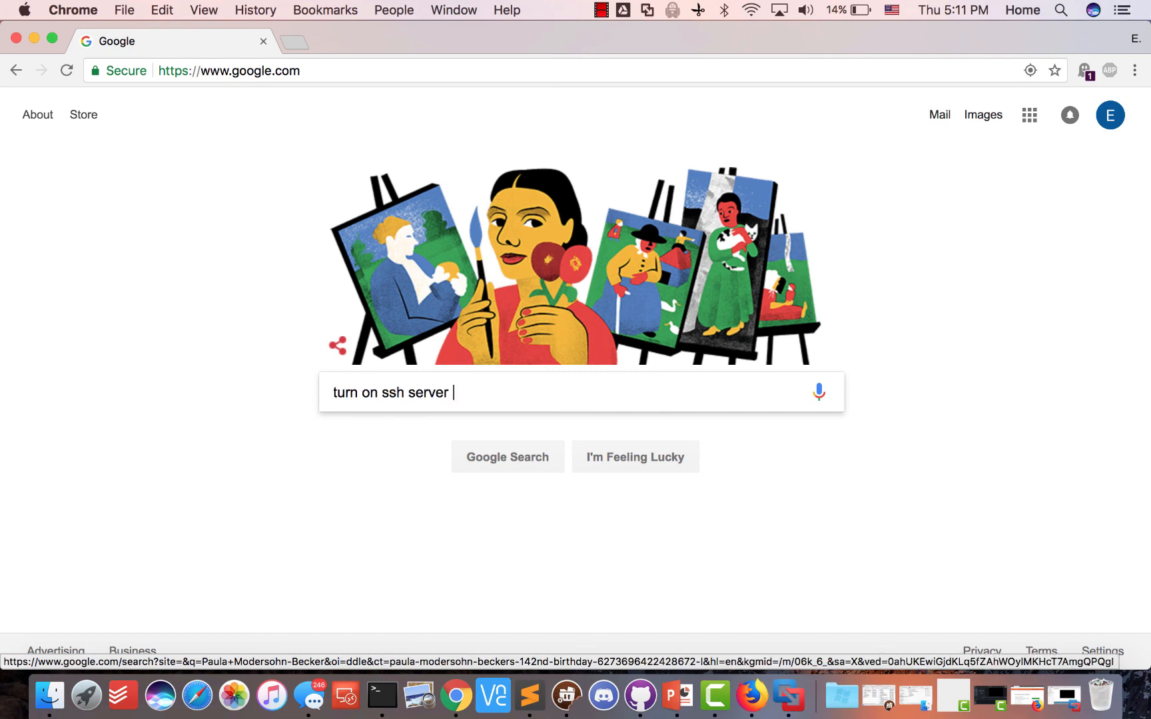
type("ubutntu")
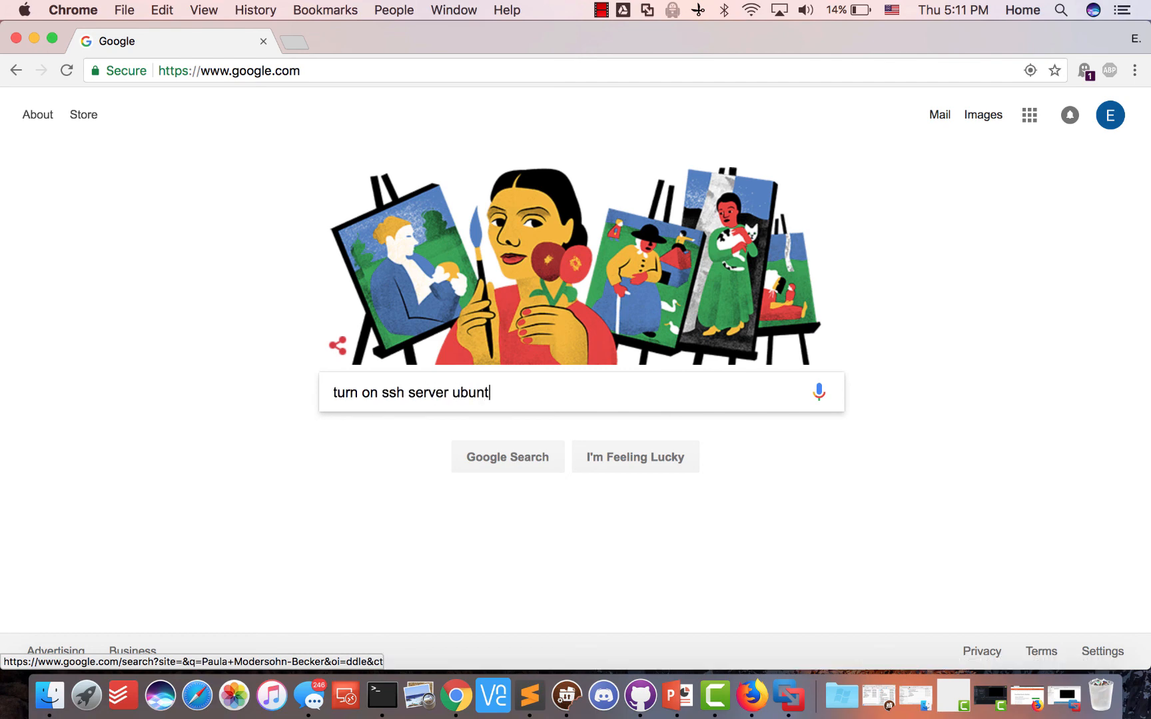
key("Return")
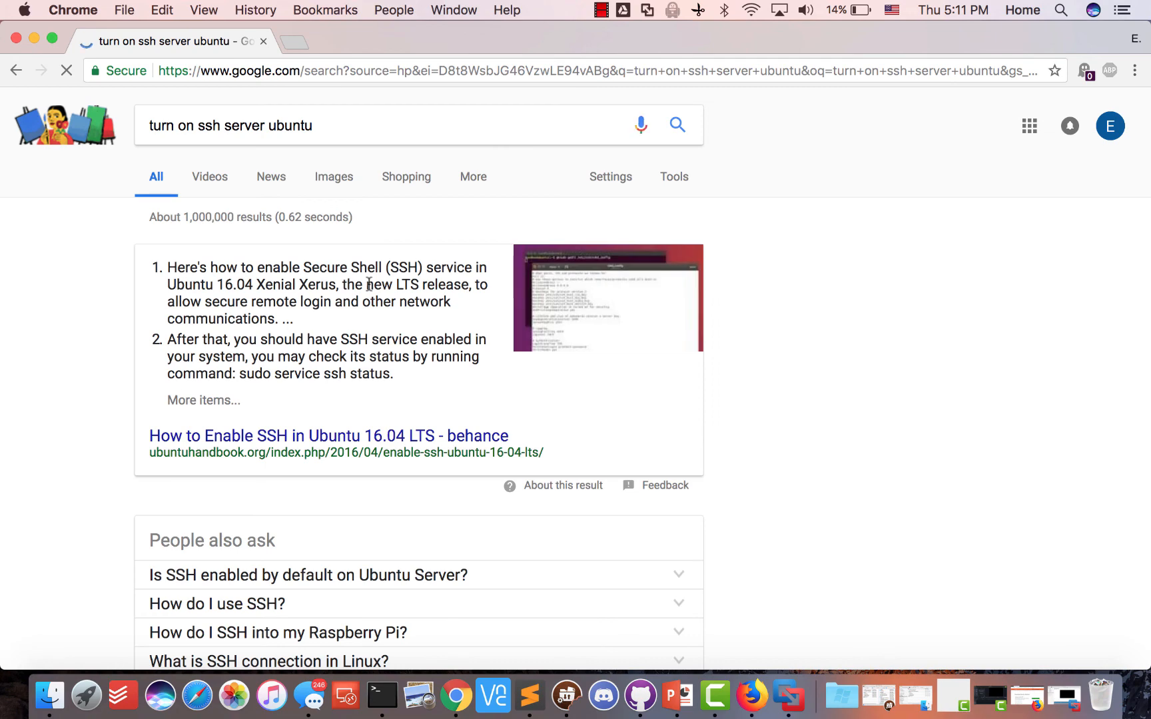
scroll(283, 408, "down", 10)
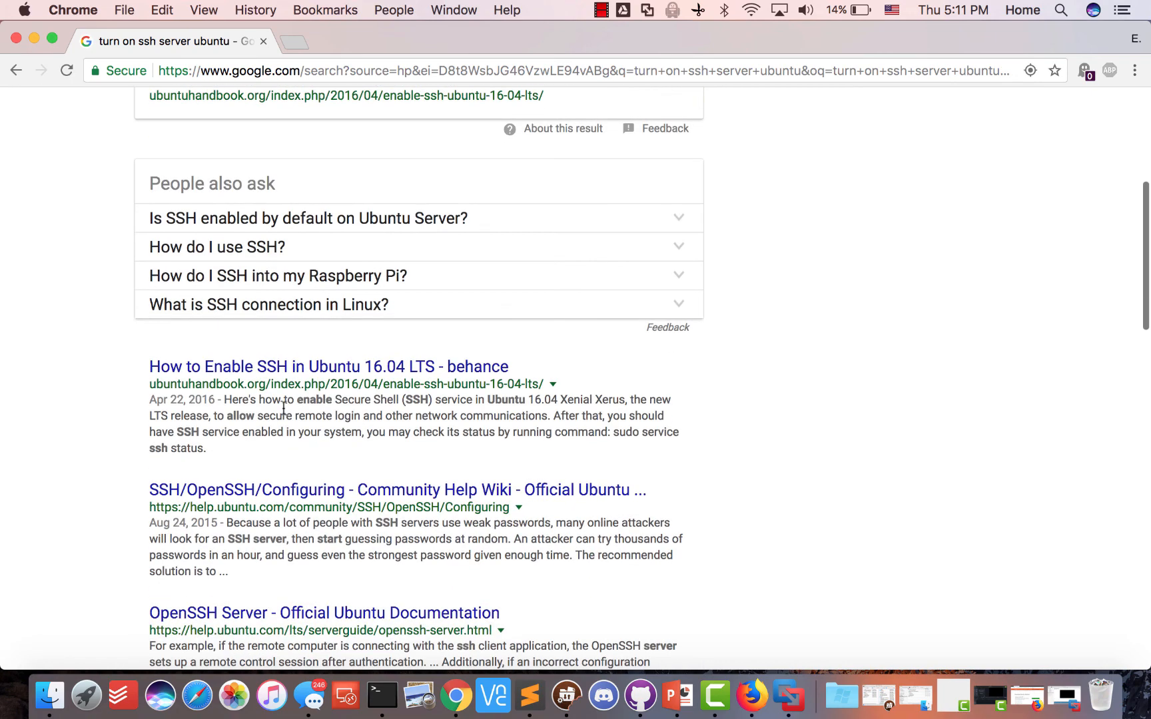
left_click(294, 368)
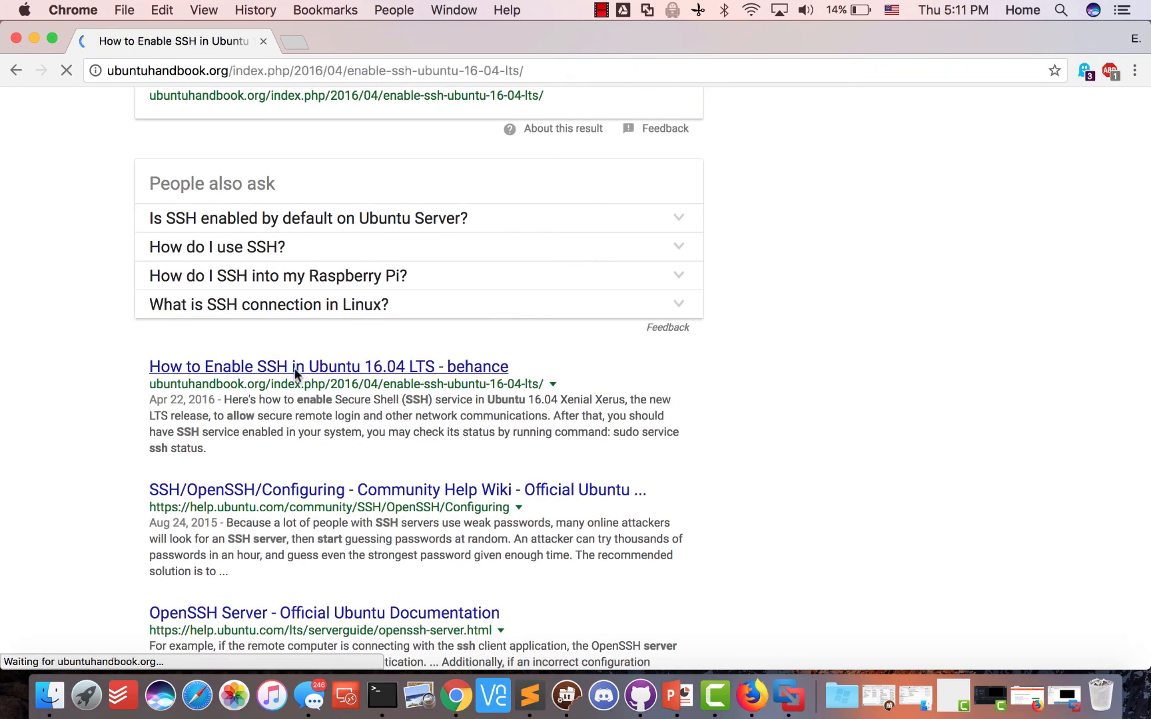
Copy the sudo apt-get install openssh-server command from the article
scroll(473, 235, "down", 10)
scroll(464, 223, "down", 3)
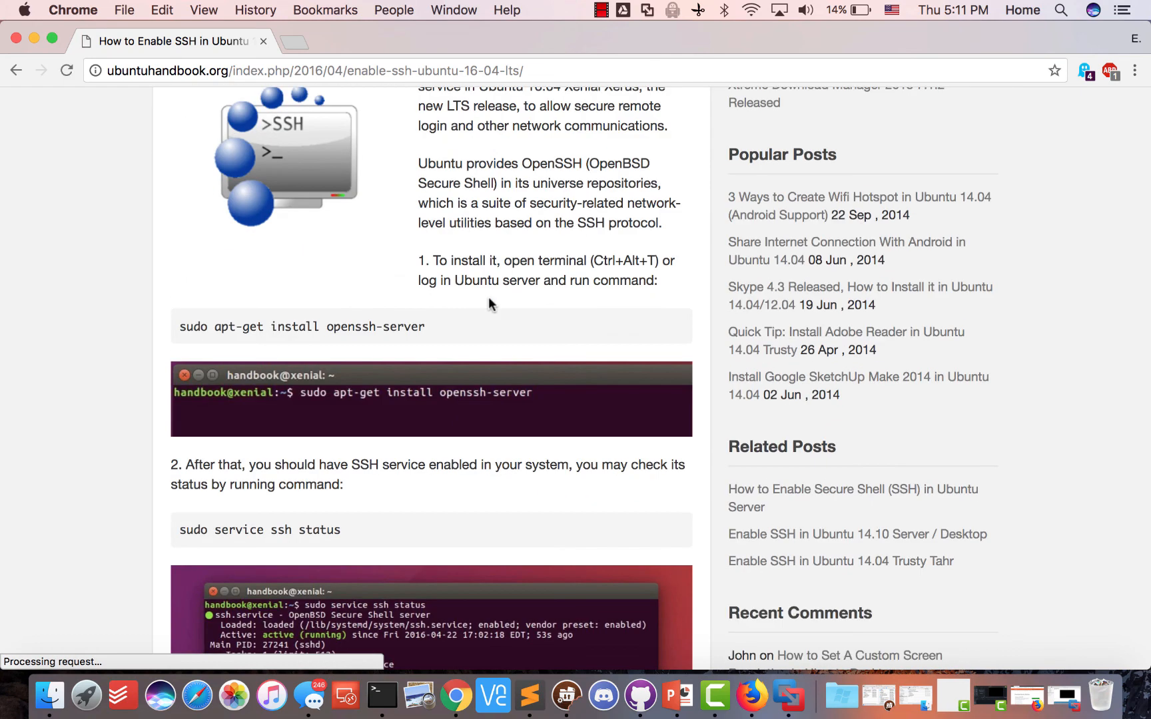
double_click(333, 265)
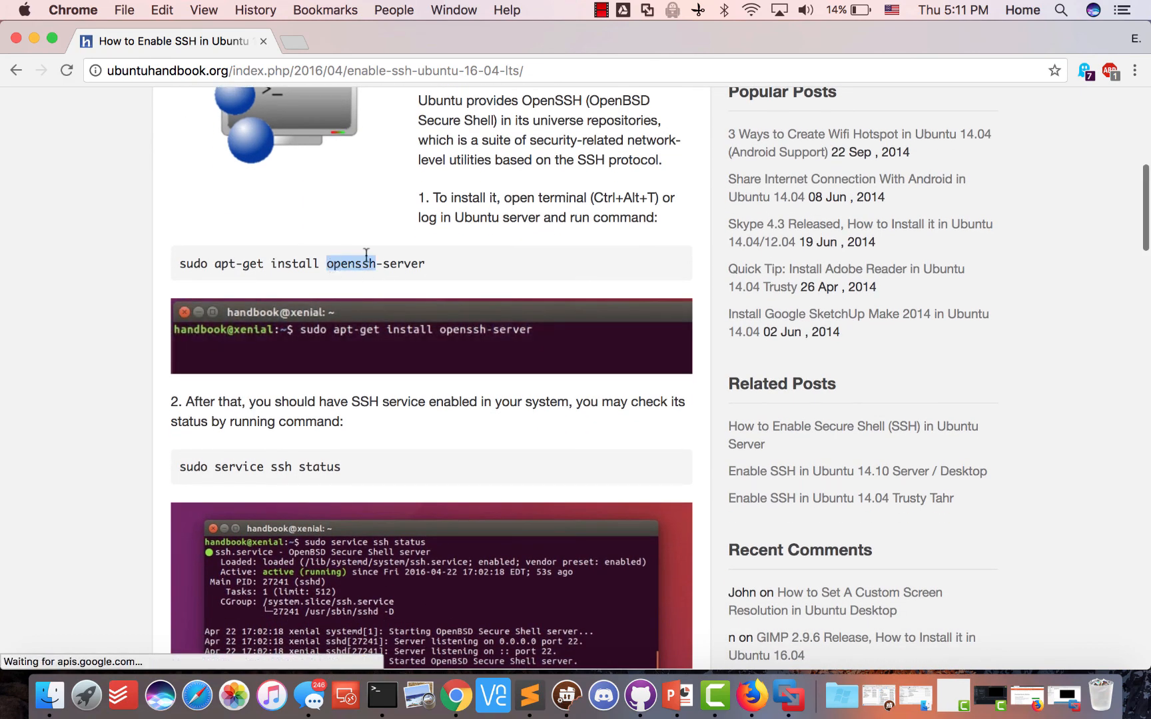
left_click_drag(427, 263, 125, 261)
right_click(204, 268)
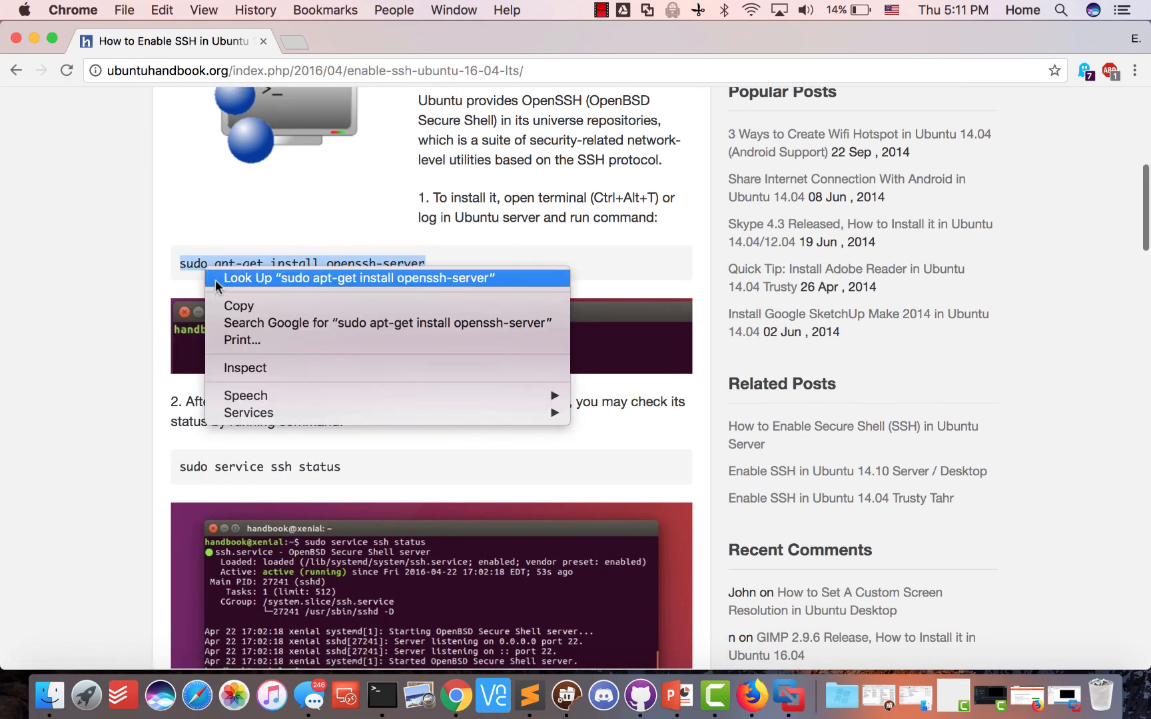
left_click(222, 303)
left_click(32, 37)
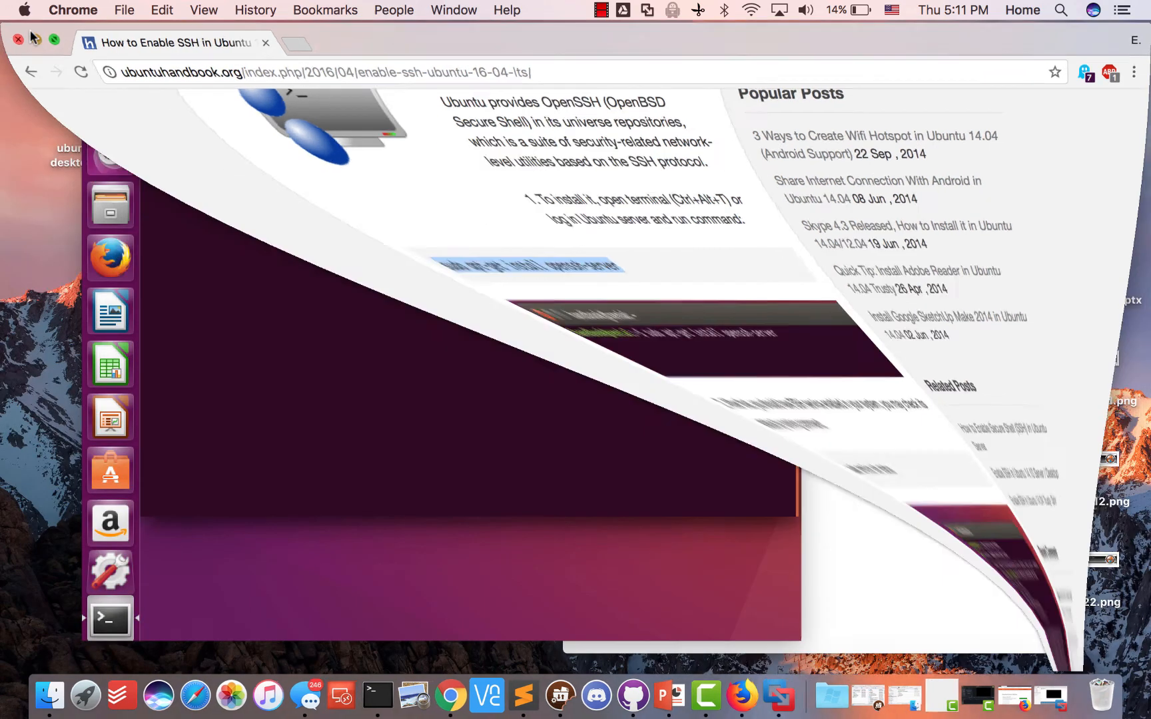
Try to paste into the guest terminal via its right-click menu, without success
left_click(320, 155)
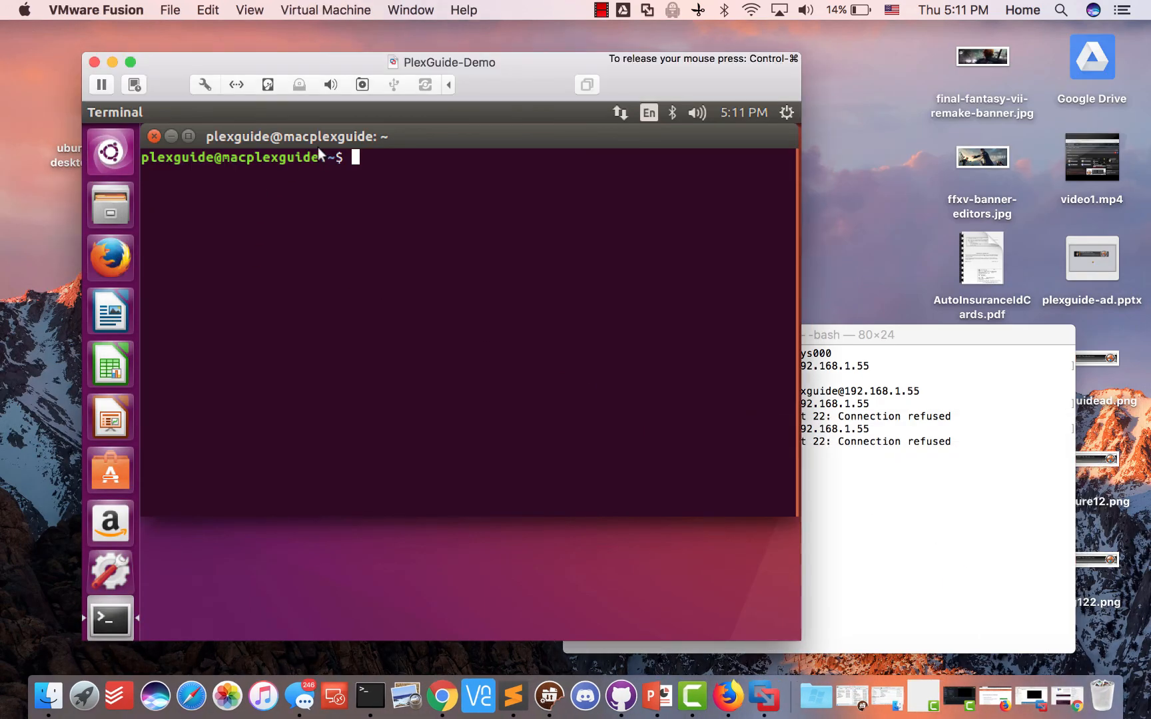
right_click(374, 159)
left_click(362, 166)
right_click(361, 165)
left_click(314, 178)
Arrange the VM and browser windows so the SSH tutorial stays visible beside the guest terminal
key("ctrl+super")
left_click(441, 696)
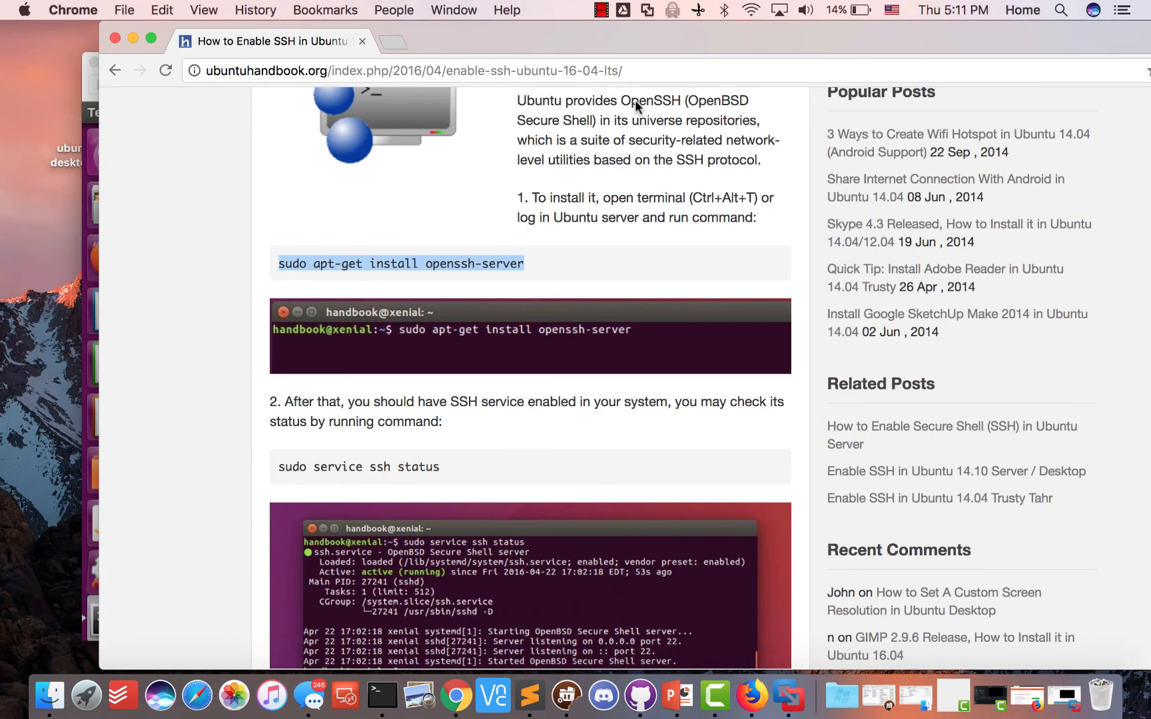
left_click_drag(404, 26, 735, 234)
left_click(476, 59)
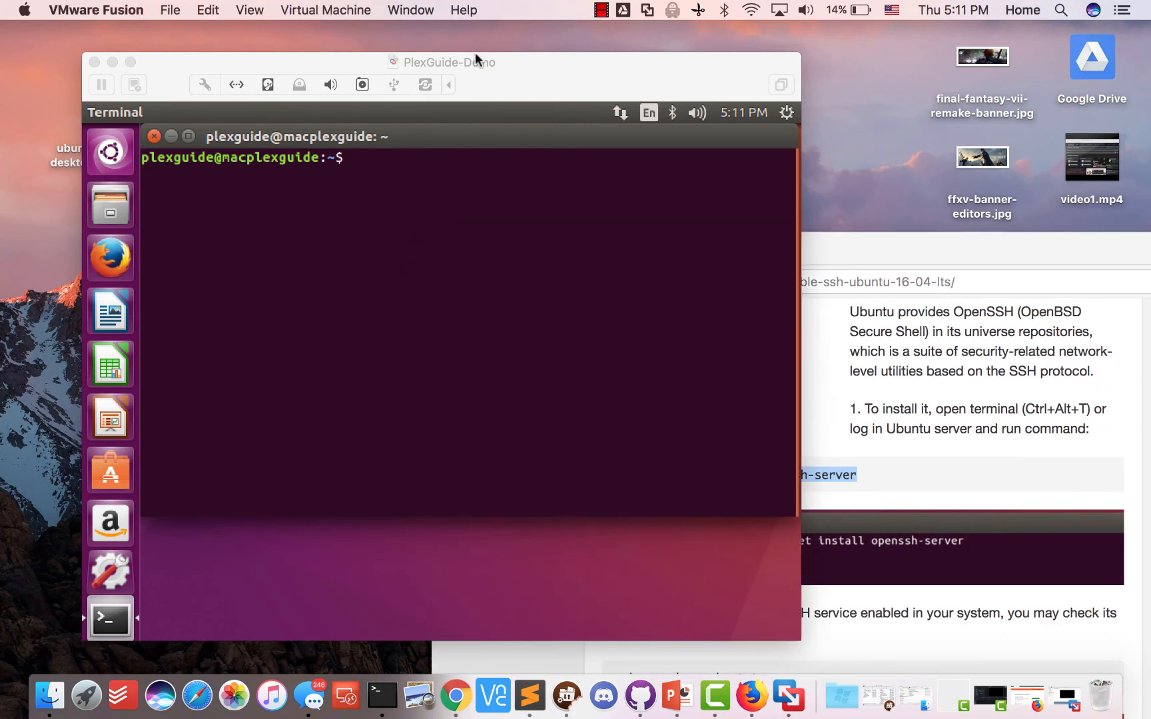
left_click_drag(476, 54, 380, 26)
left_click(324, 124)
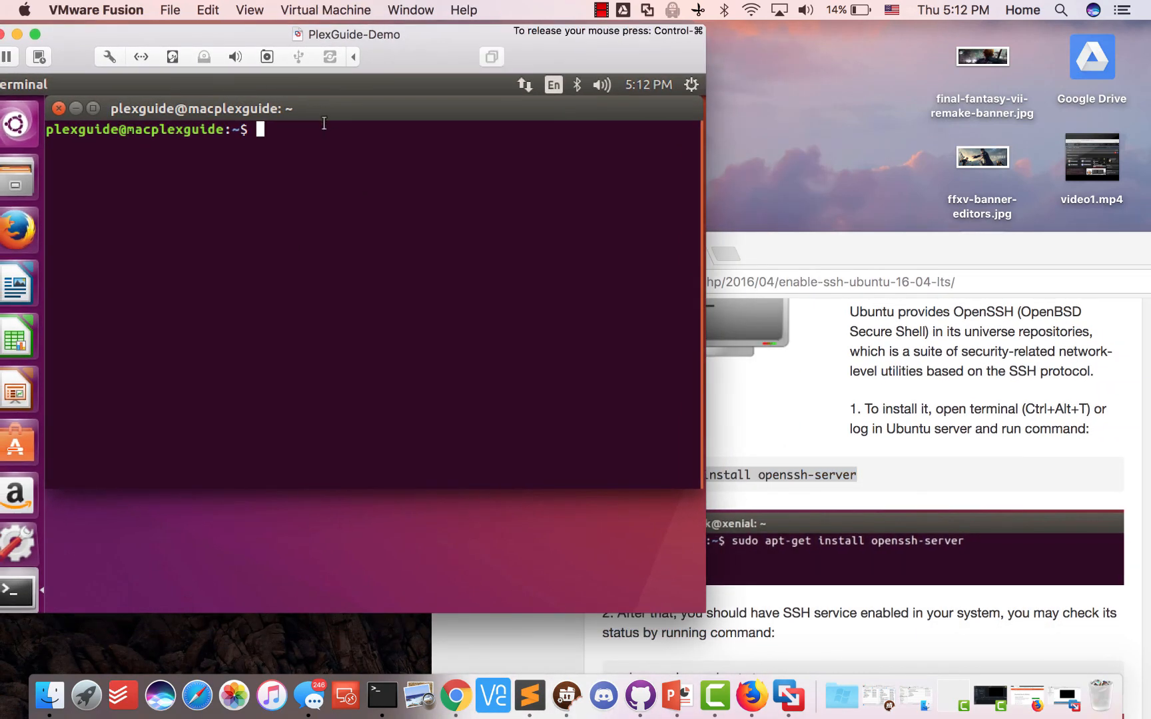
key("ctrl+super")
left_click_drag(866, 256, 1008, 375)
left_click(320, 148)
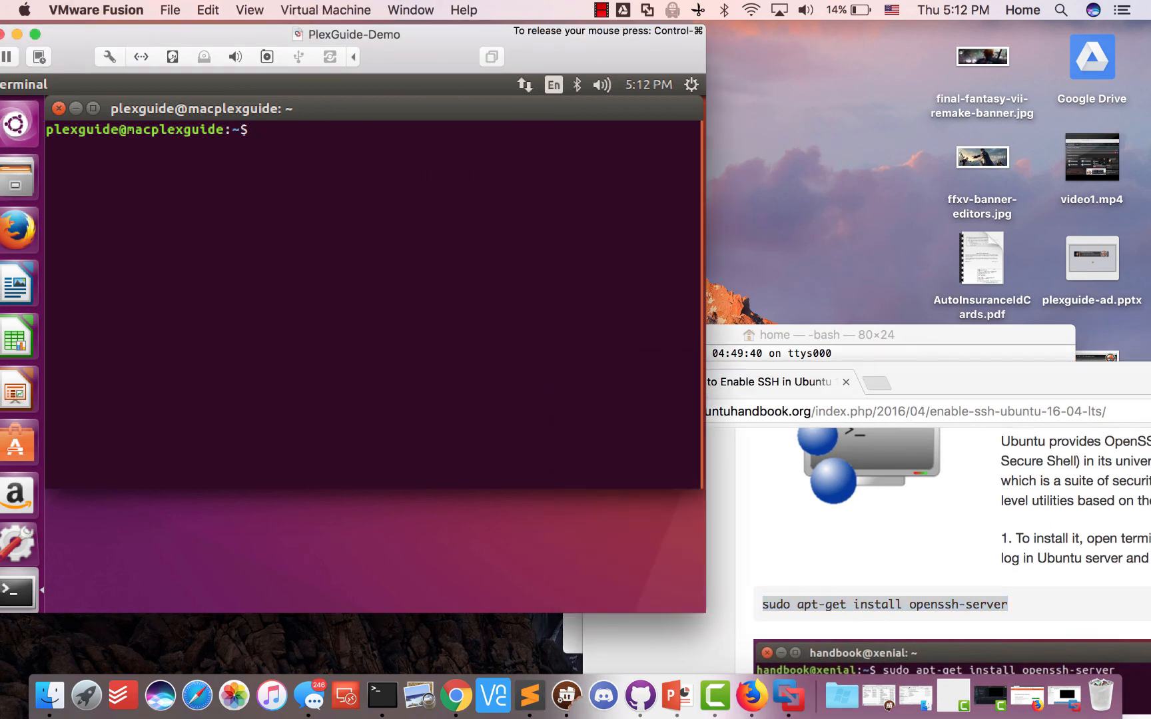
Run sudo apt-get update with the password, then type the openssh-server install command
type("sudp apt-get inst")
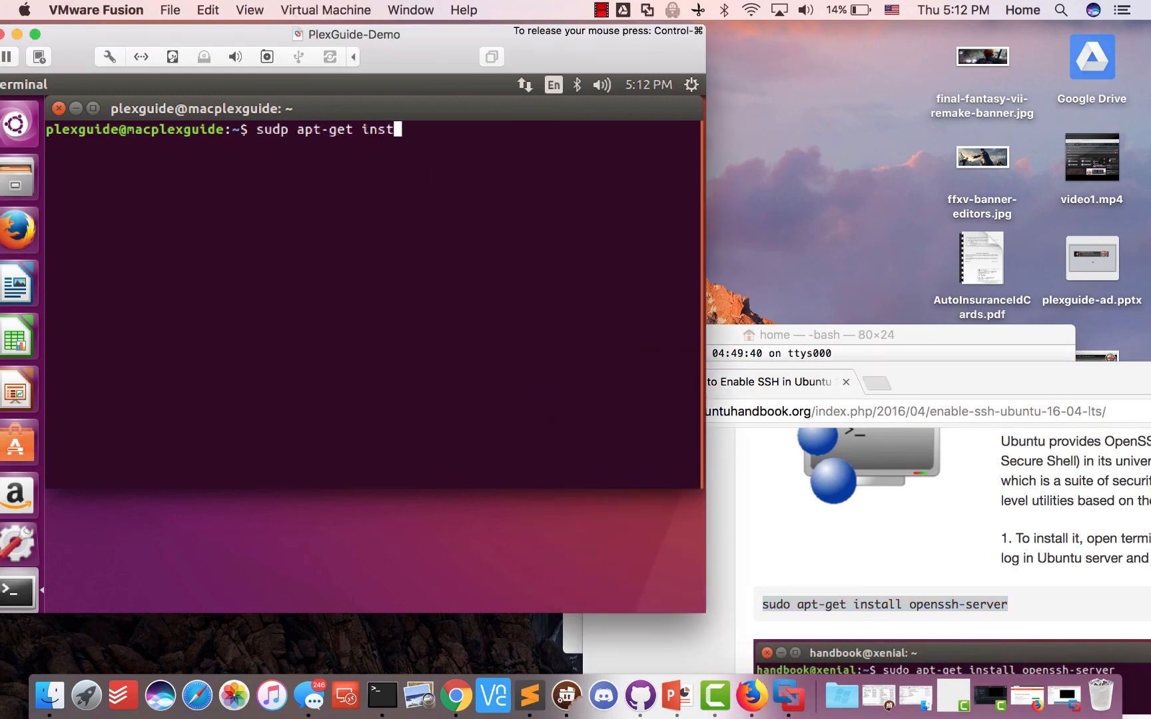
type("all openssh-server")
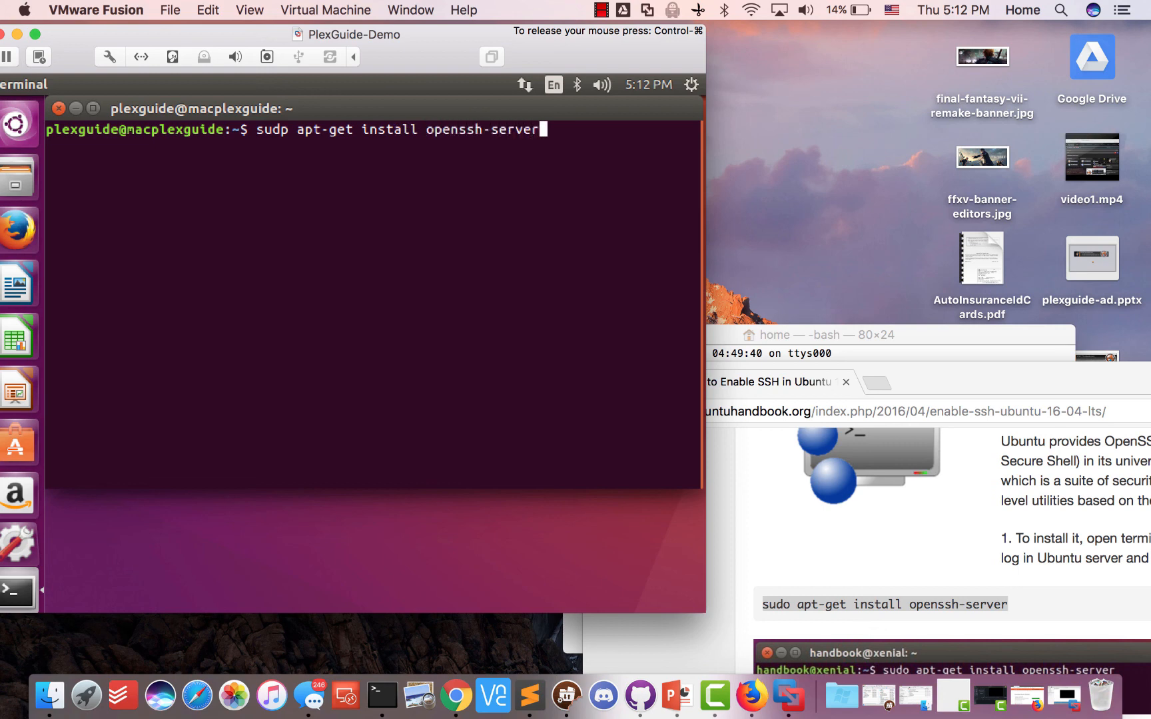
key("Return")
type("s")
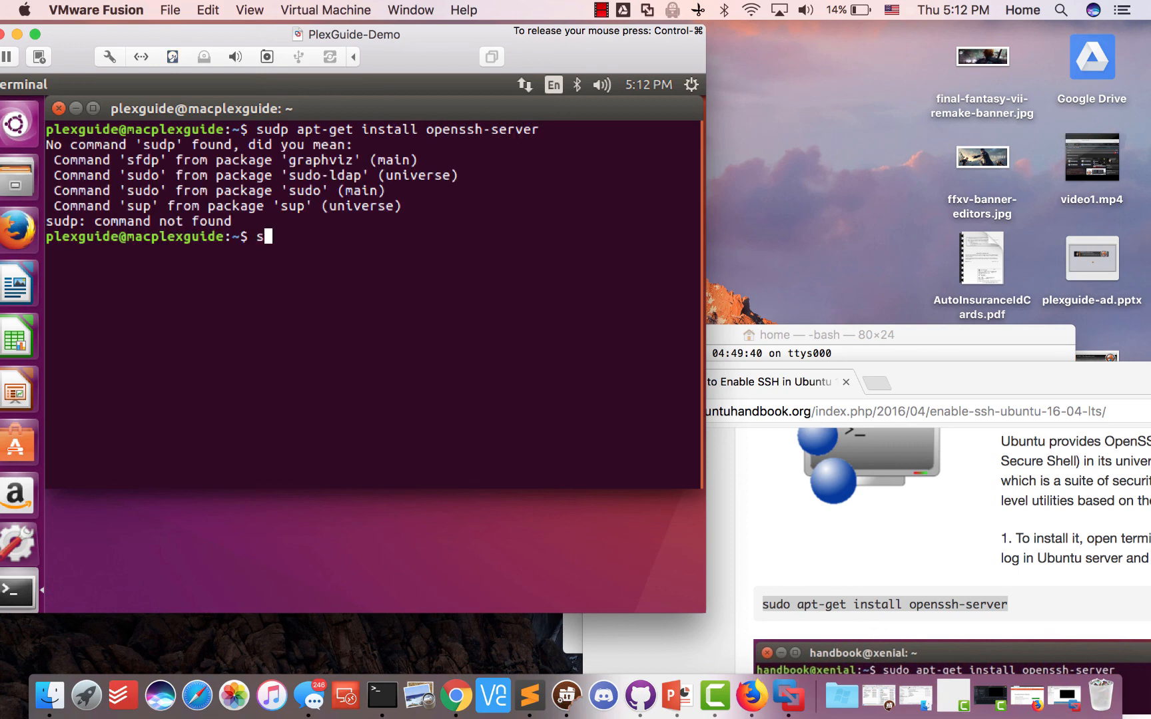
type("sudo apt-get update")
key("Return")
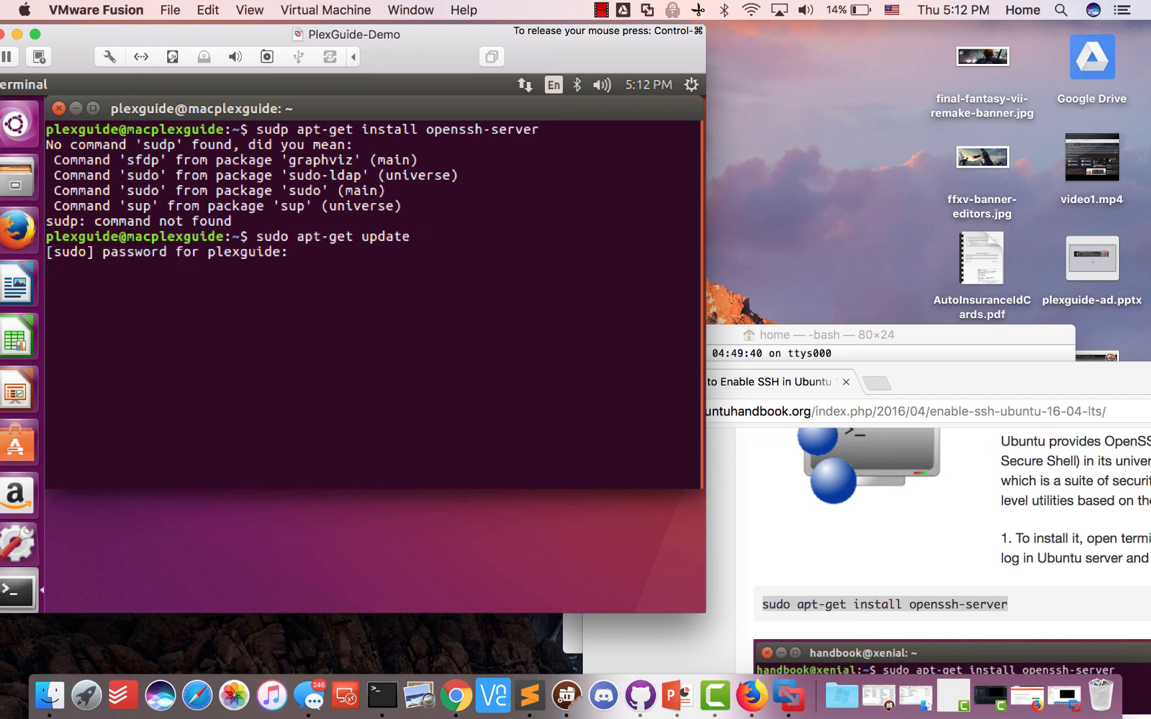
key("Return")
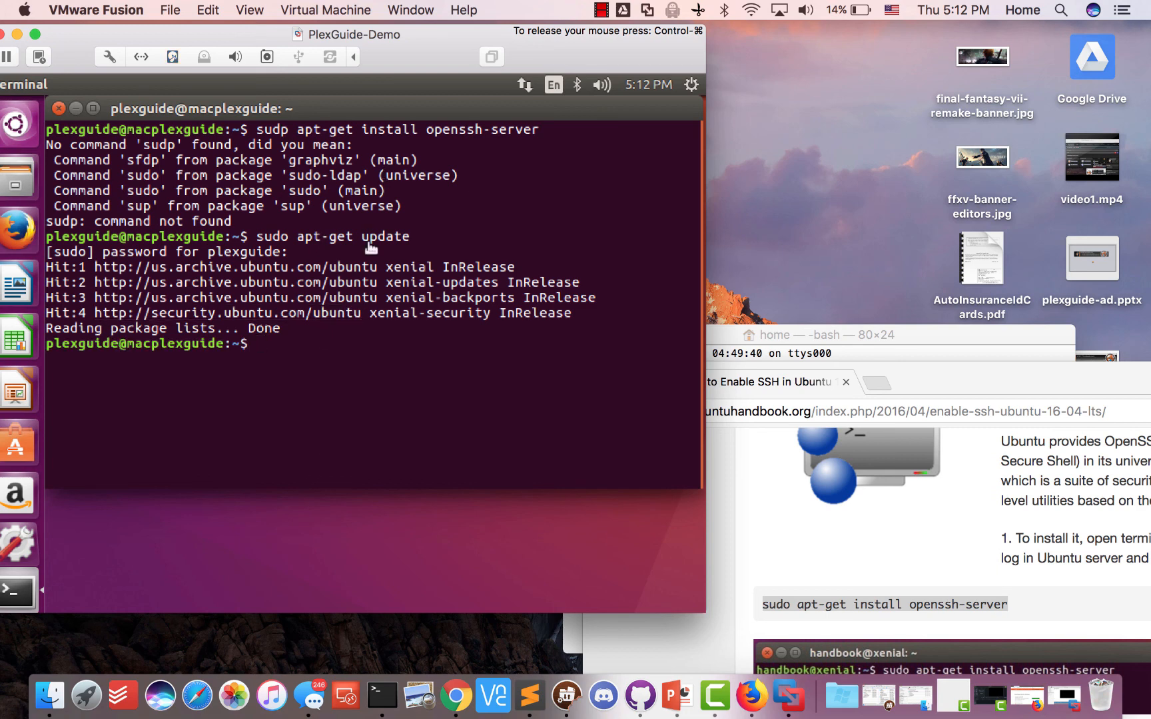
type("sudo apt-get install o")
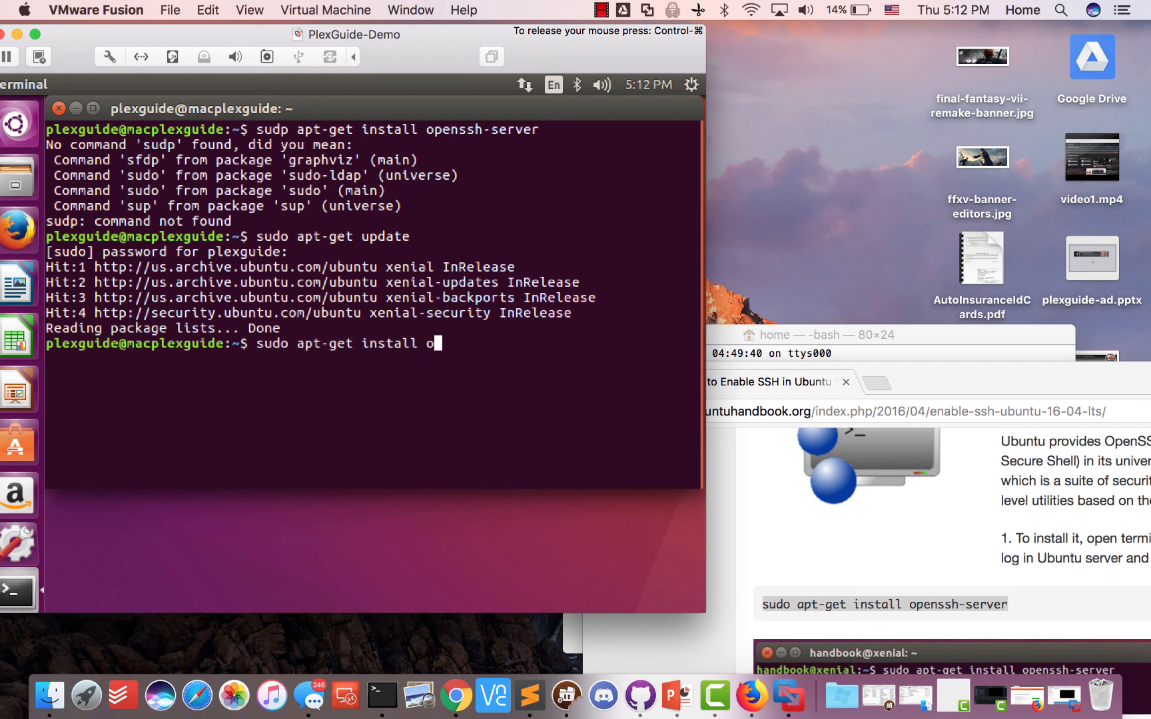
type("penssh-server")
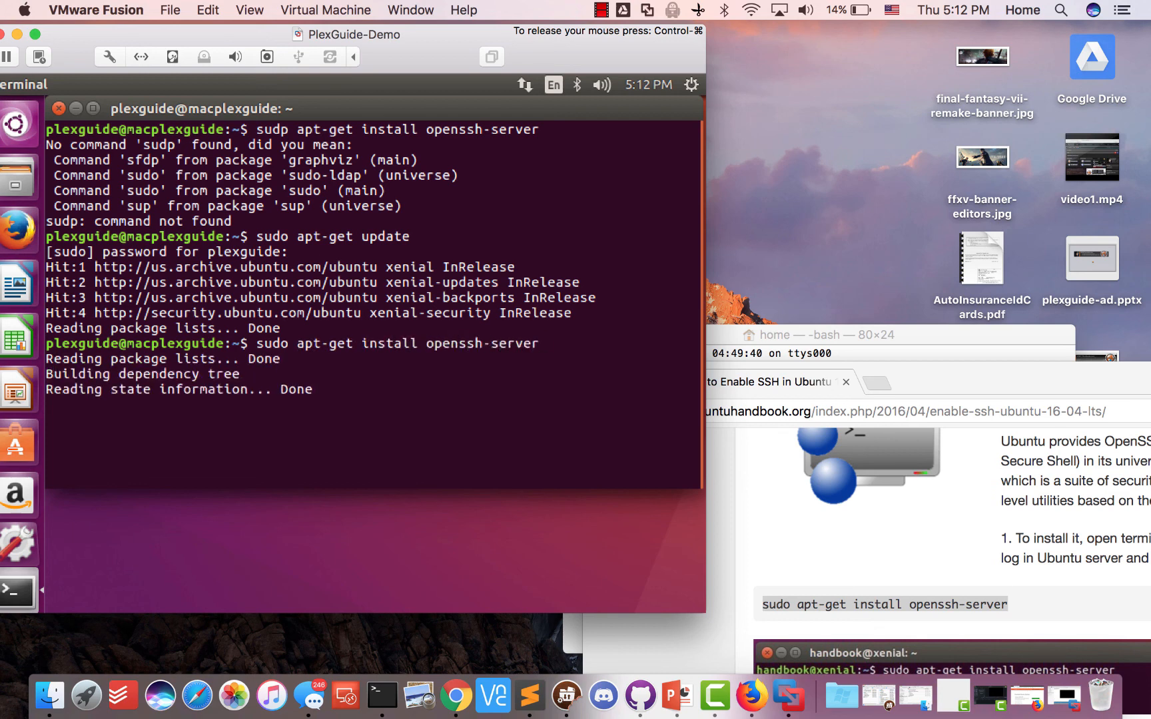
type("y")
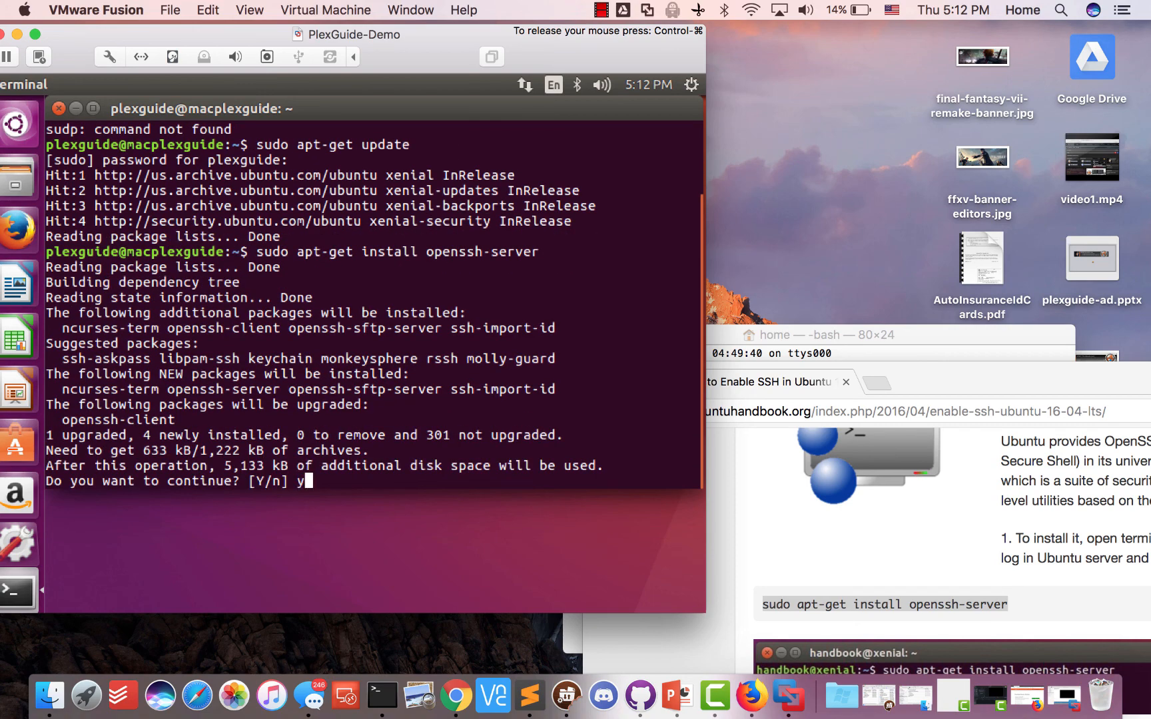
Confirm installing openssh-server with y and let it generate the SSH host keys
key("Return")
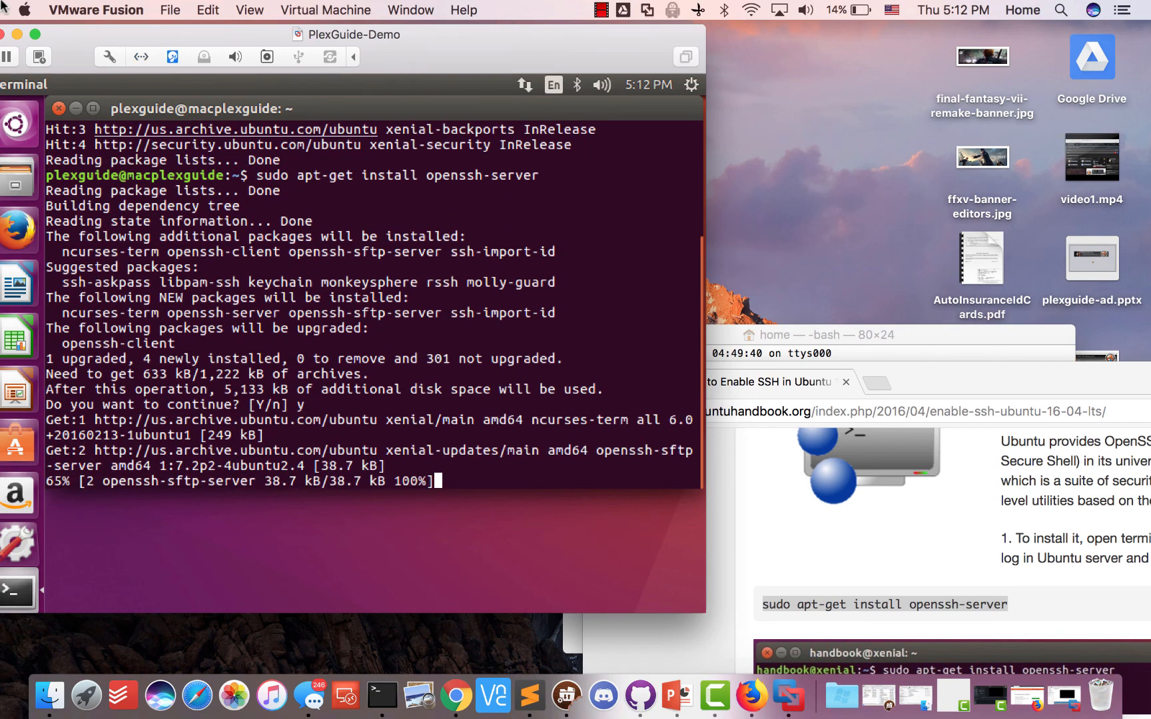
left_click_drag(133, 35, 197, 42)
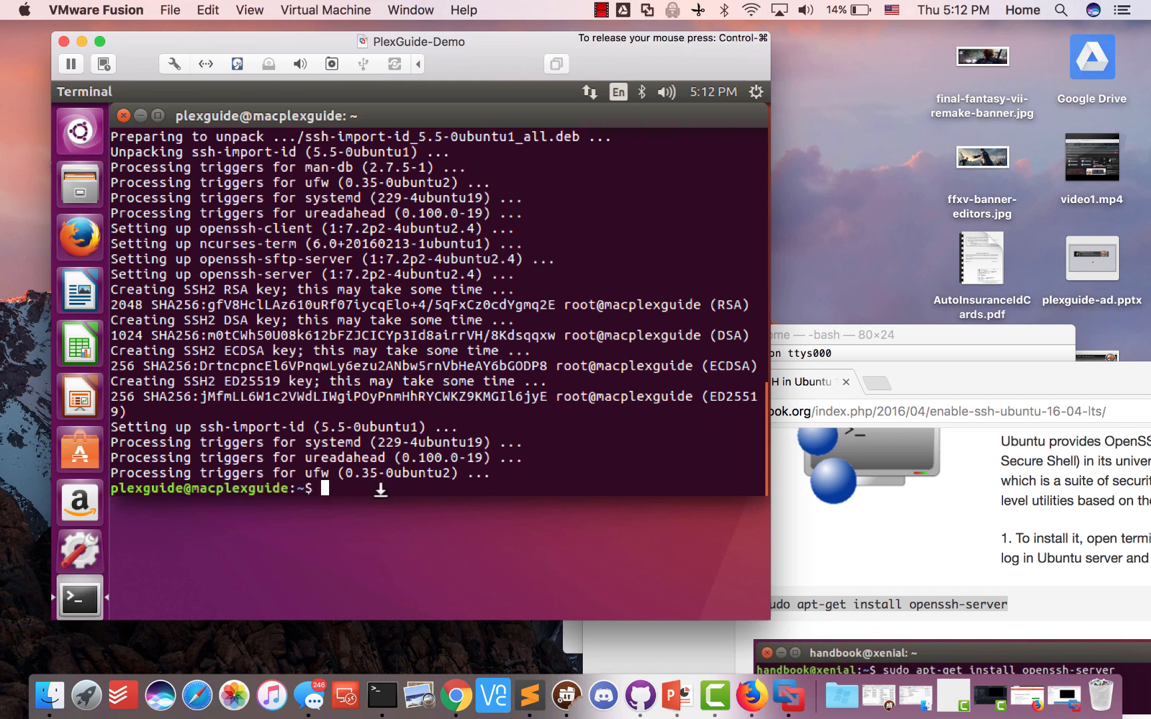
left_click(382, 694)
Rerun the ssh command, accept the host key fingerprint and enter the password
key("Up")
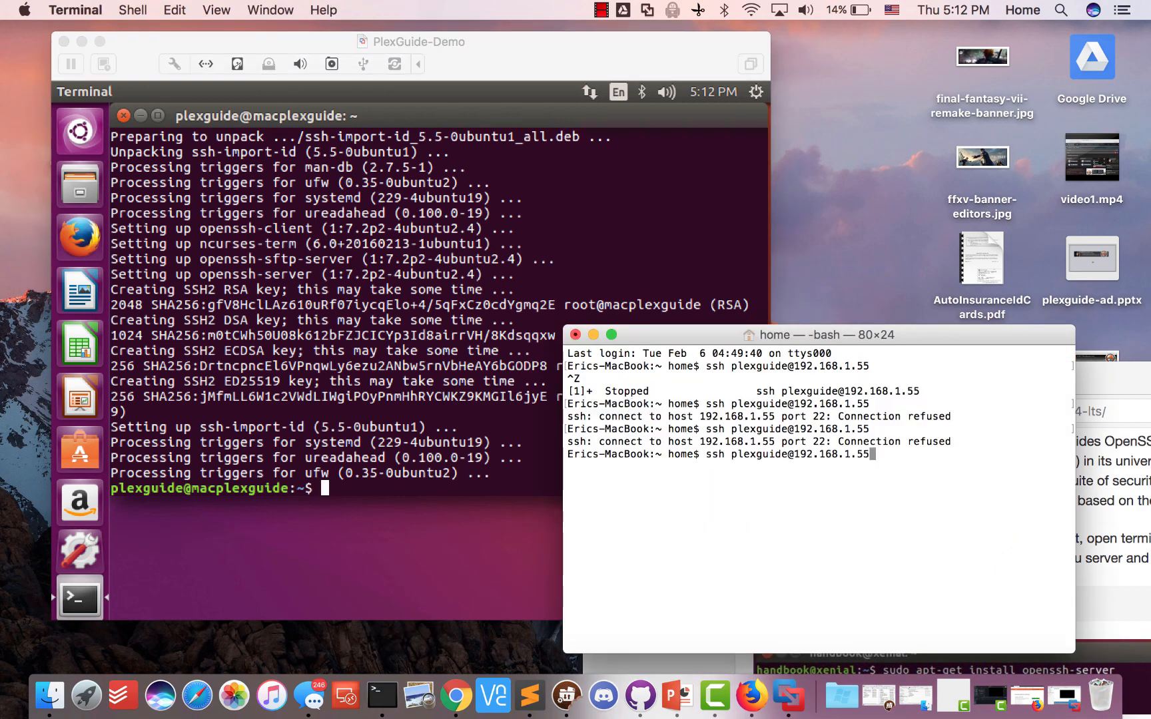
key("Return")
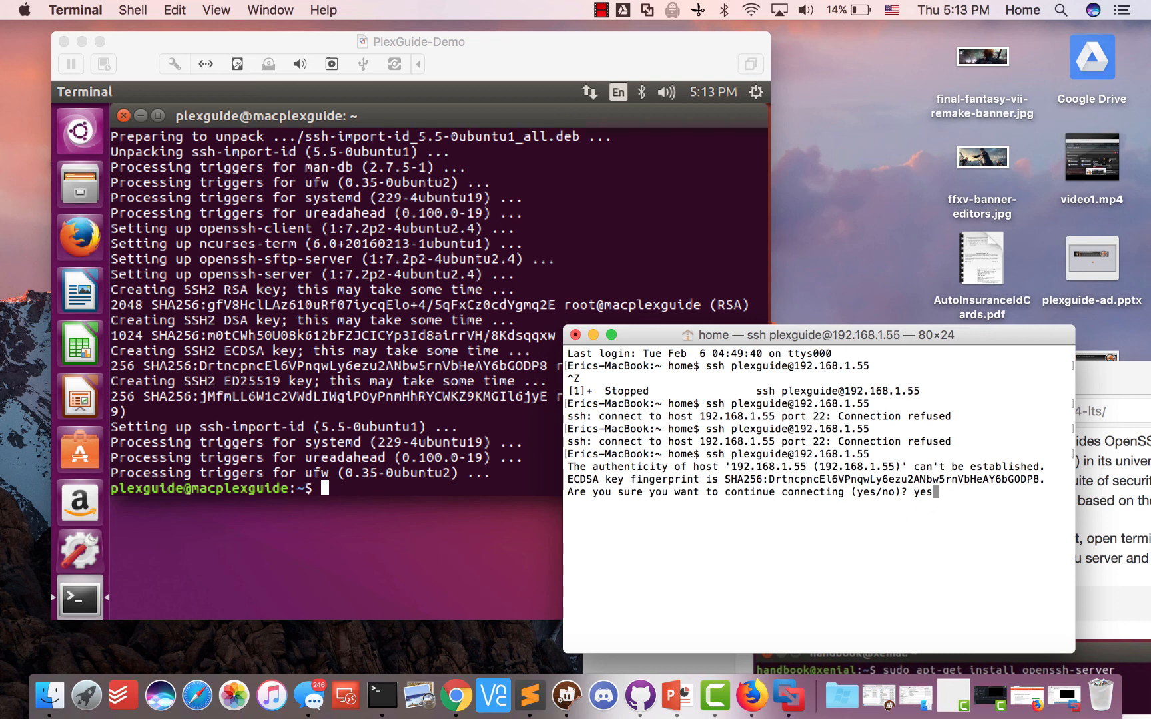
key("Return")
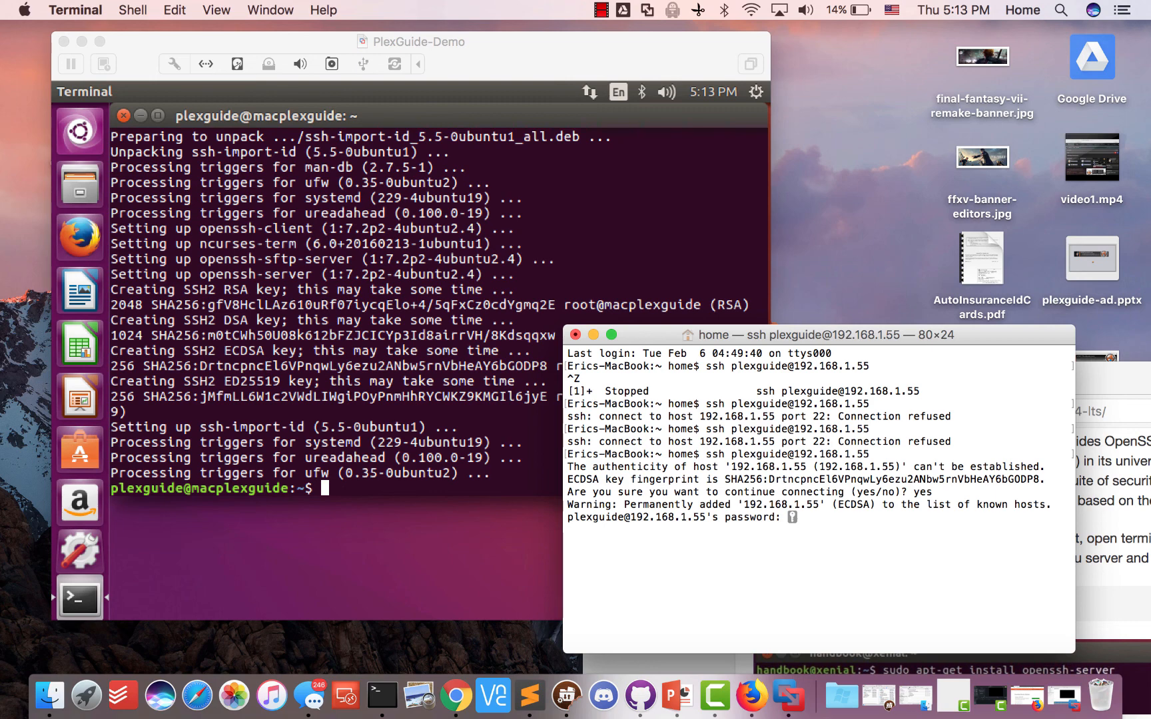
key("Return")
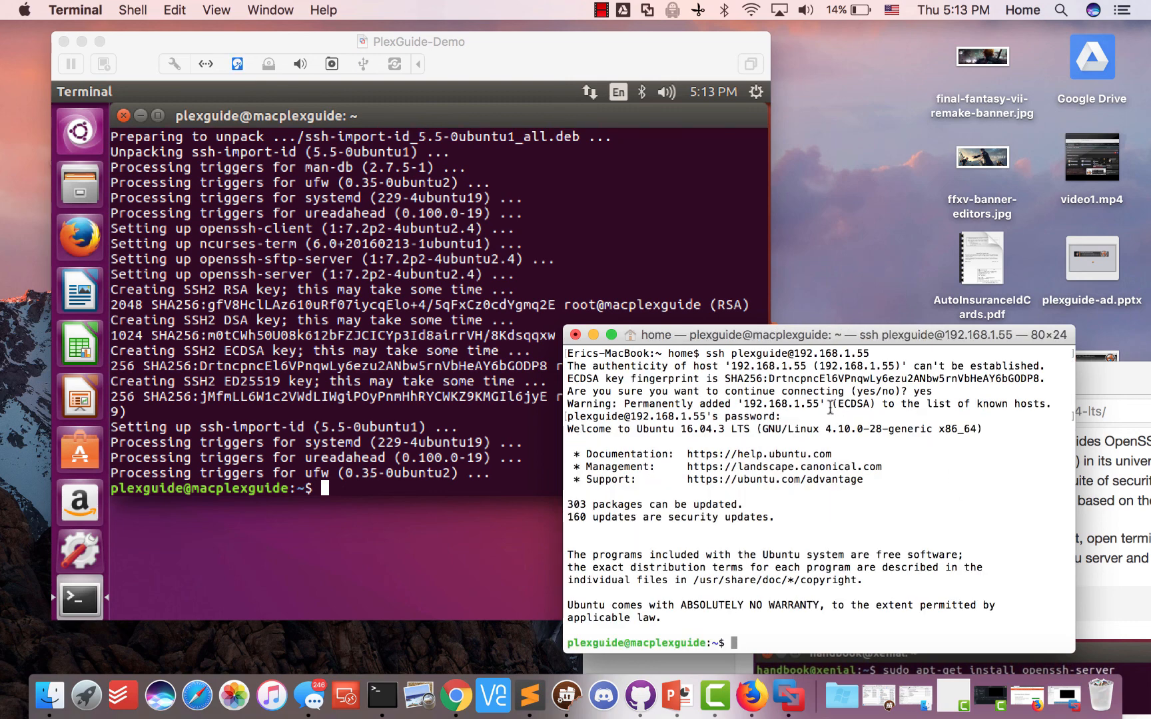
Minimise the PlexGuide-Demo VM window and reposition the Terminal and Chrome windows
left_click_drag(699, 334, 634, 167)
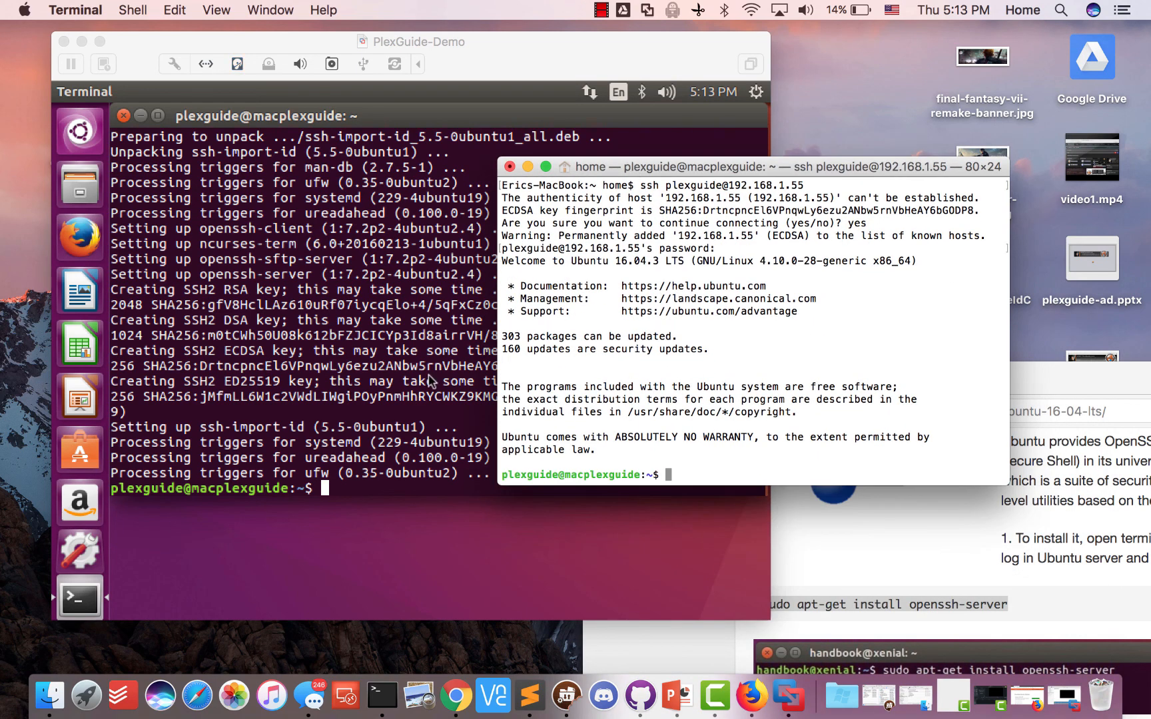
left_click(81, 42)
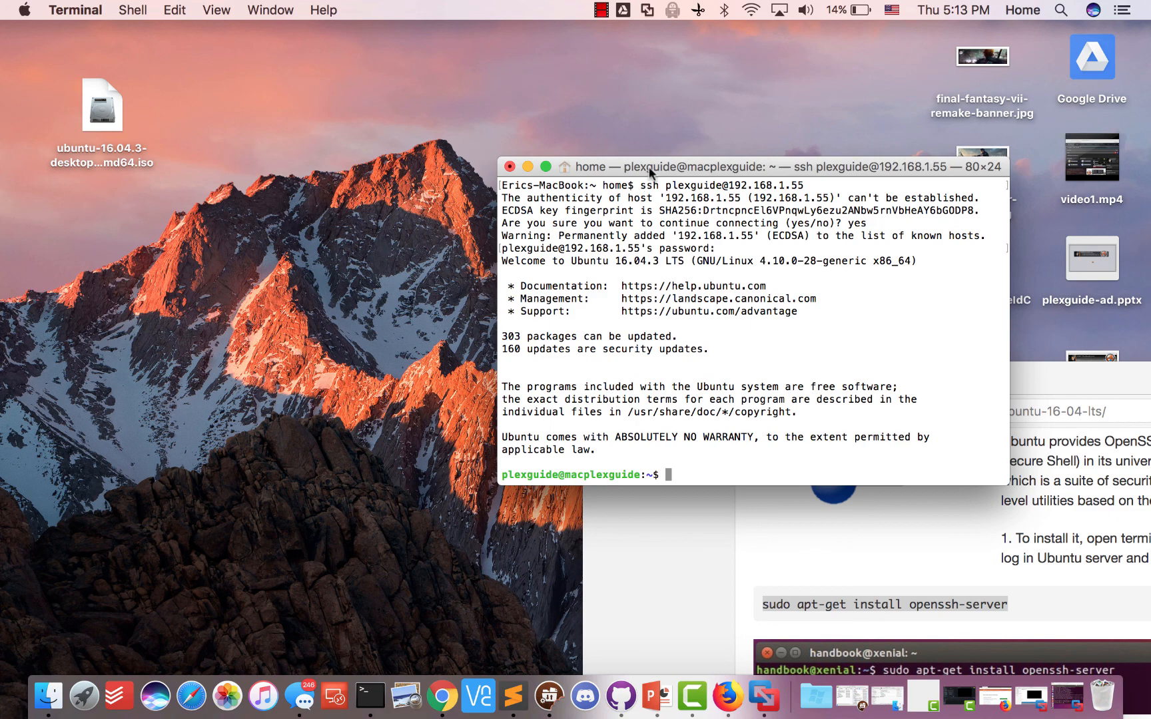
left_click_drag(649, 171, 307, 117)
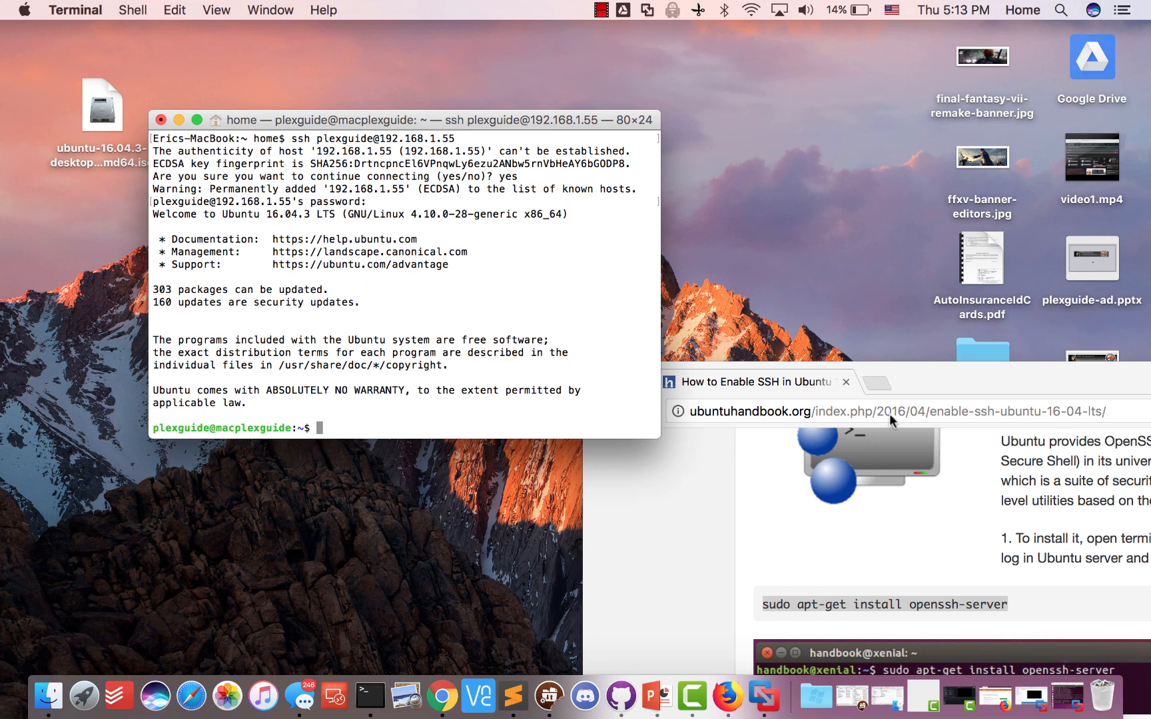
left_click(929, 362)
left_click_drag(929, 362, 752, 116)
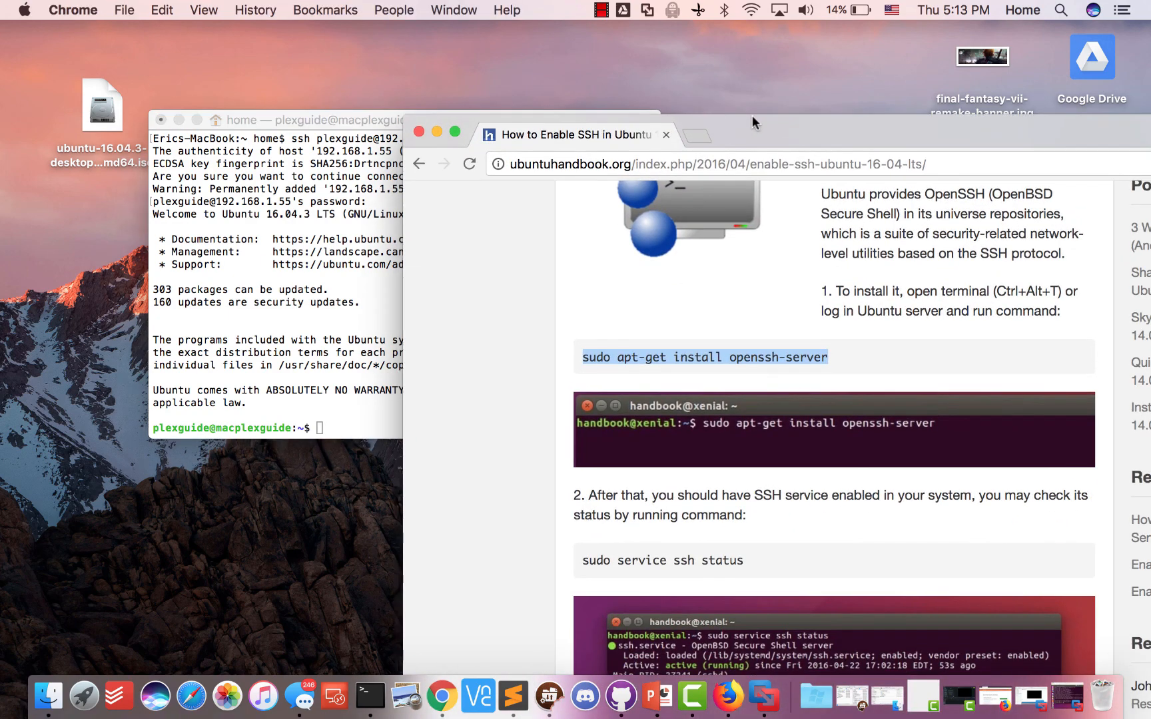
Go to plexguide.com and open the PlexGuide - Install Instructions thread from PG Wiki-Guides
left_click(745, 164)
type("plexguide.com")
key("Return")
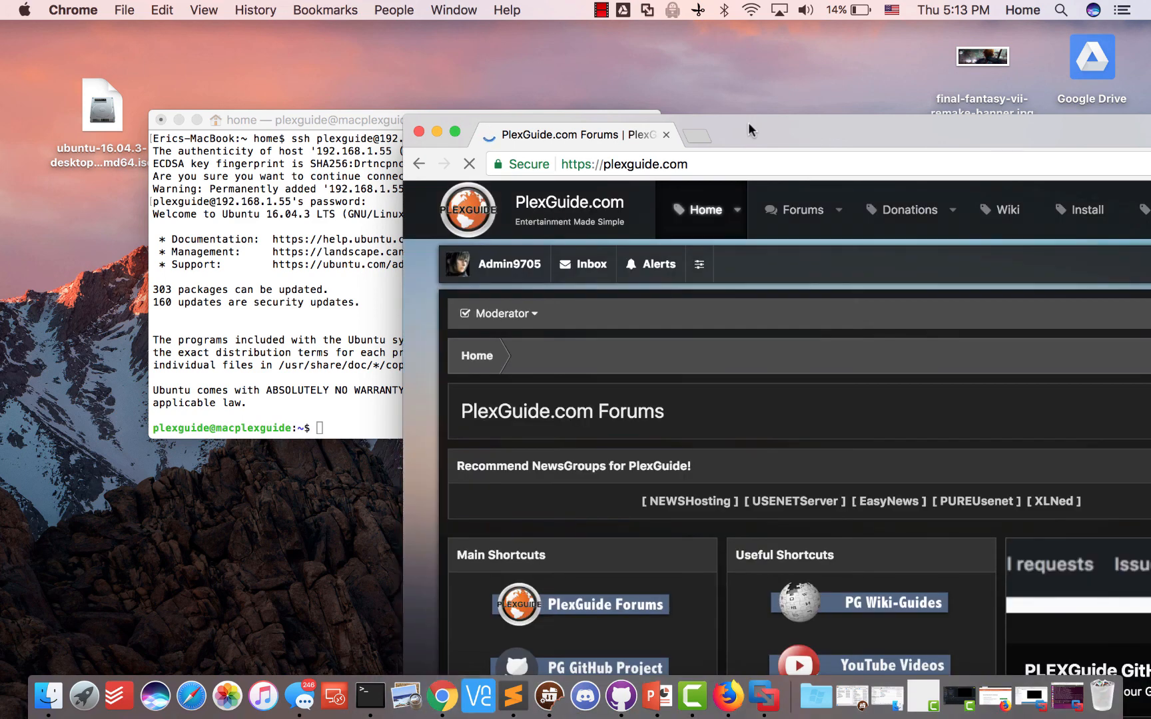
left_click_drag(748, 129, 679, 35)
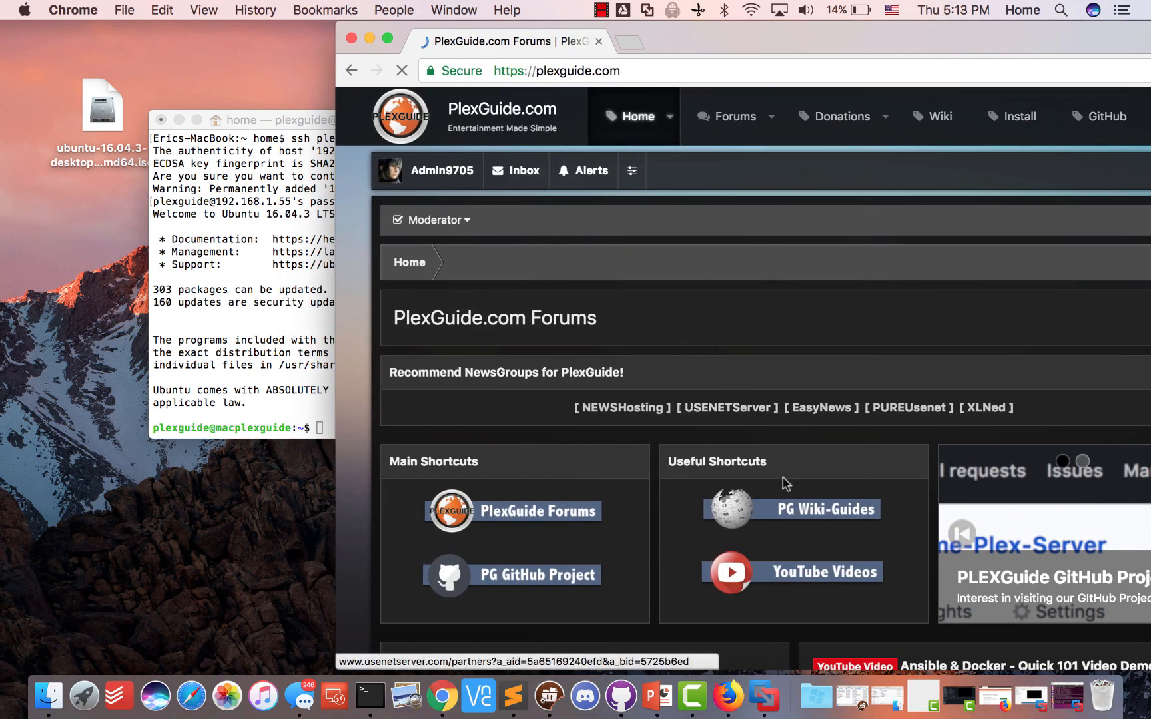
left_click(797, 513)
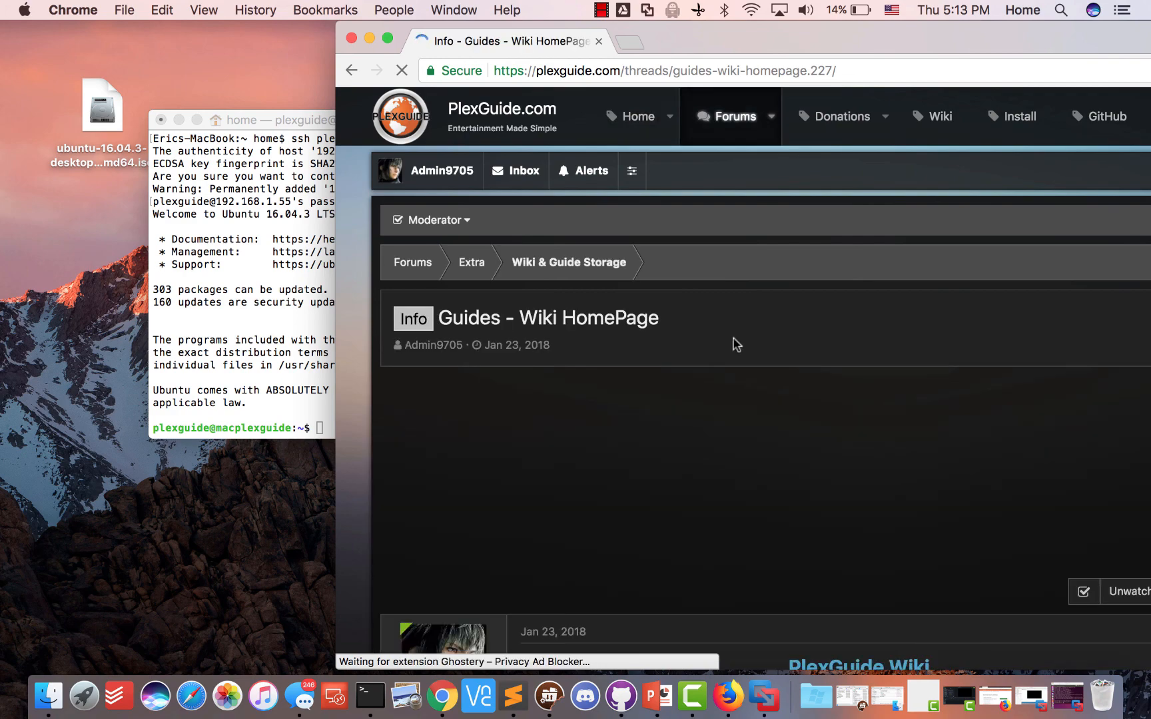
left_click(1007, 118)
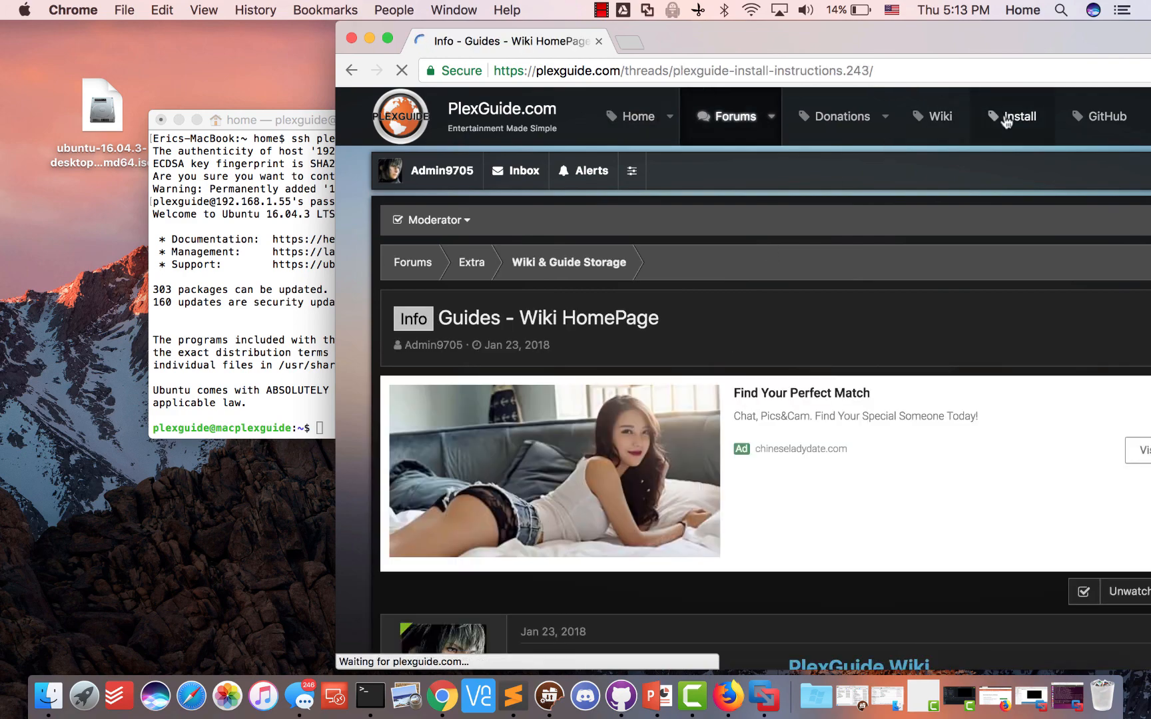
Scroll the thread and select the Method 2 git install command line for copying
scroll(785, 384, "down", 5)
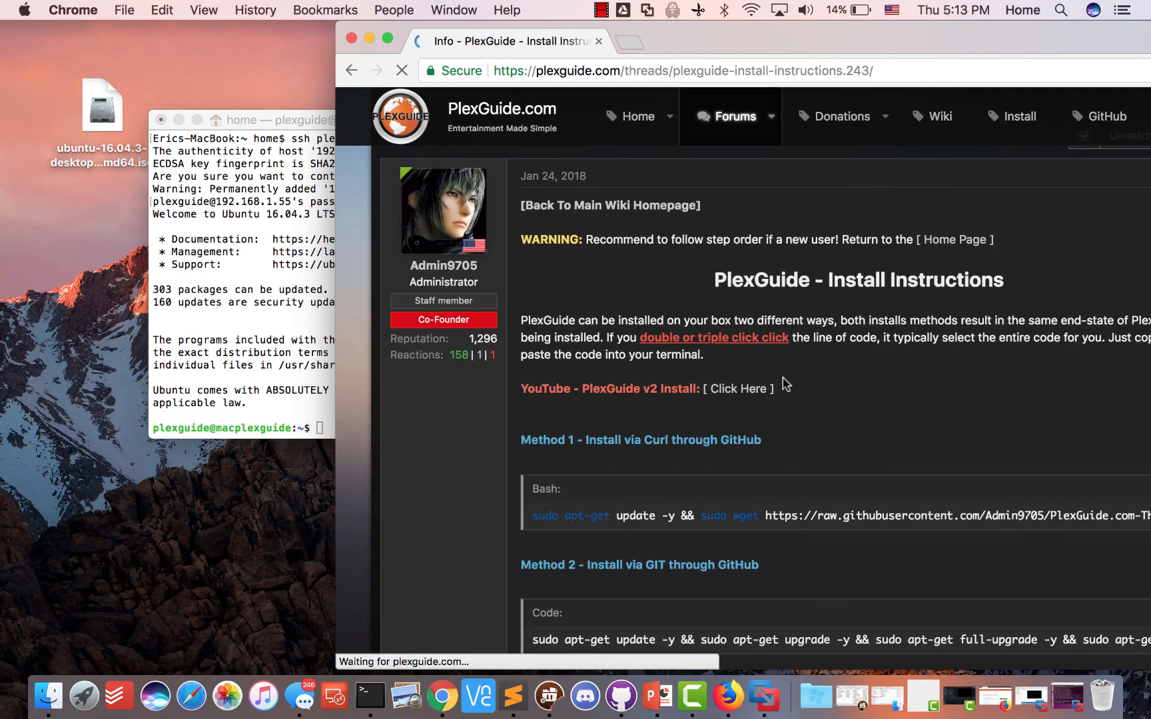
scroll(686, 366, "up", 5)
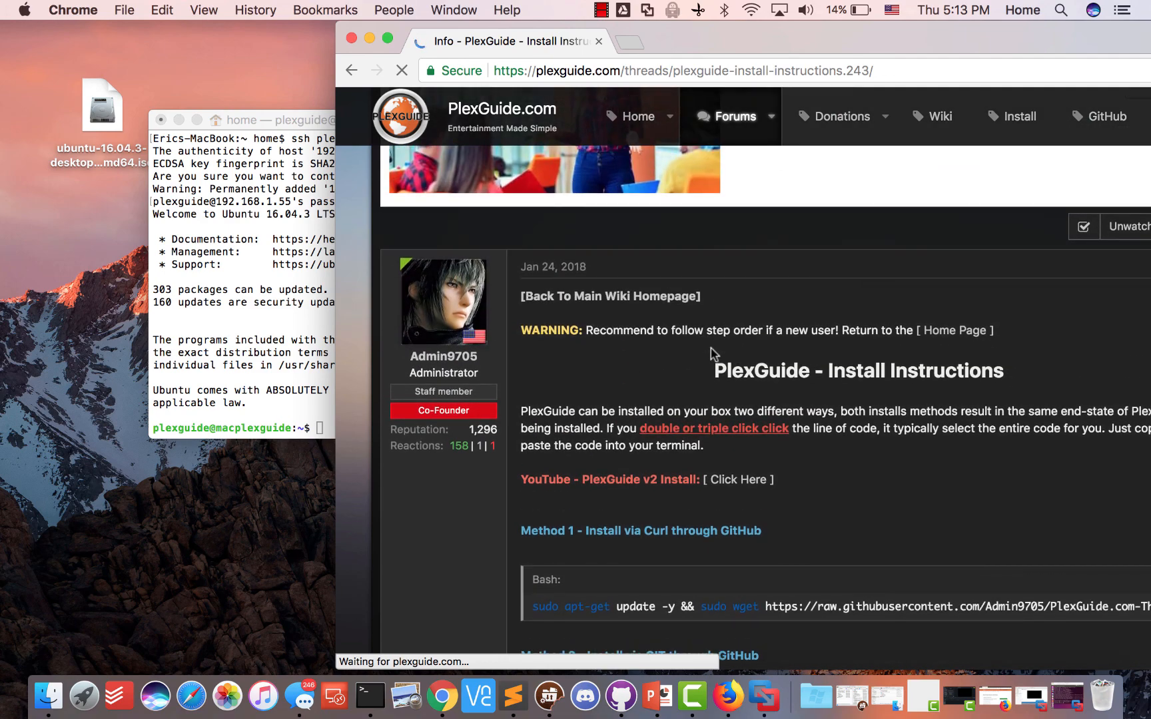
scroll(712, 351, "up", 2)
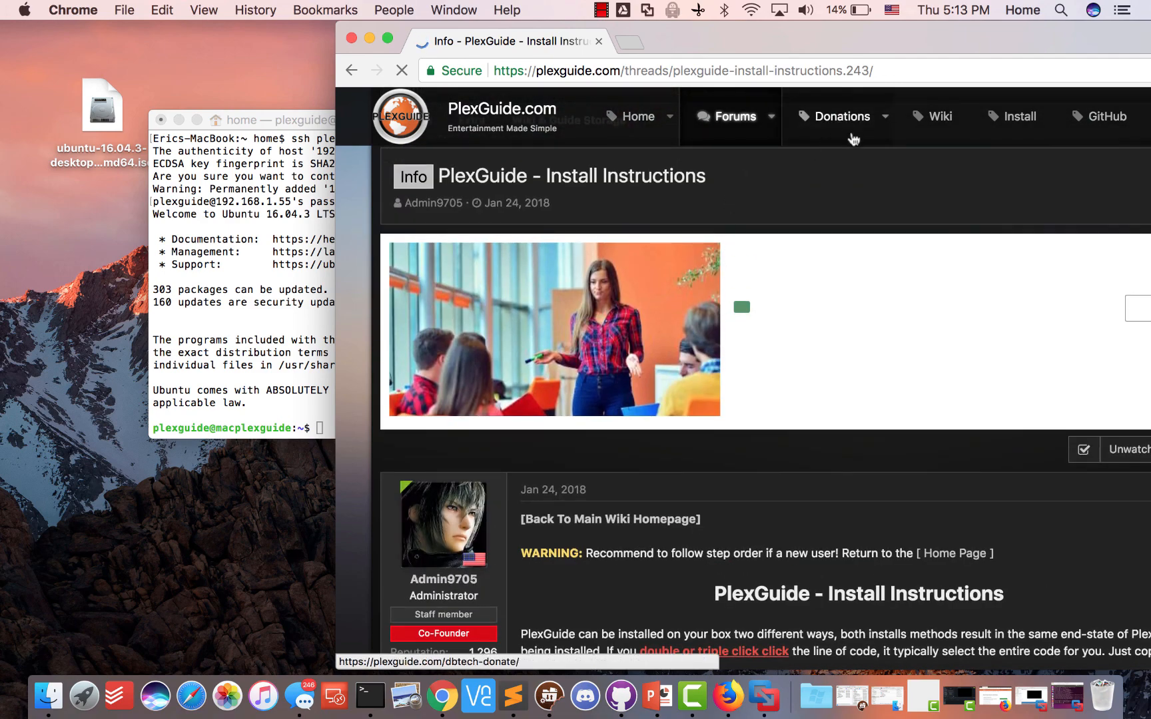
scroll(732, 253, "down", 5)
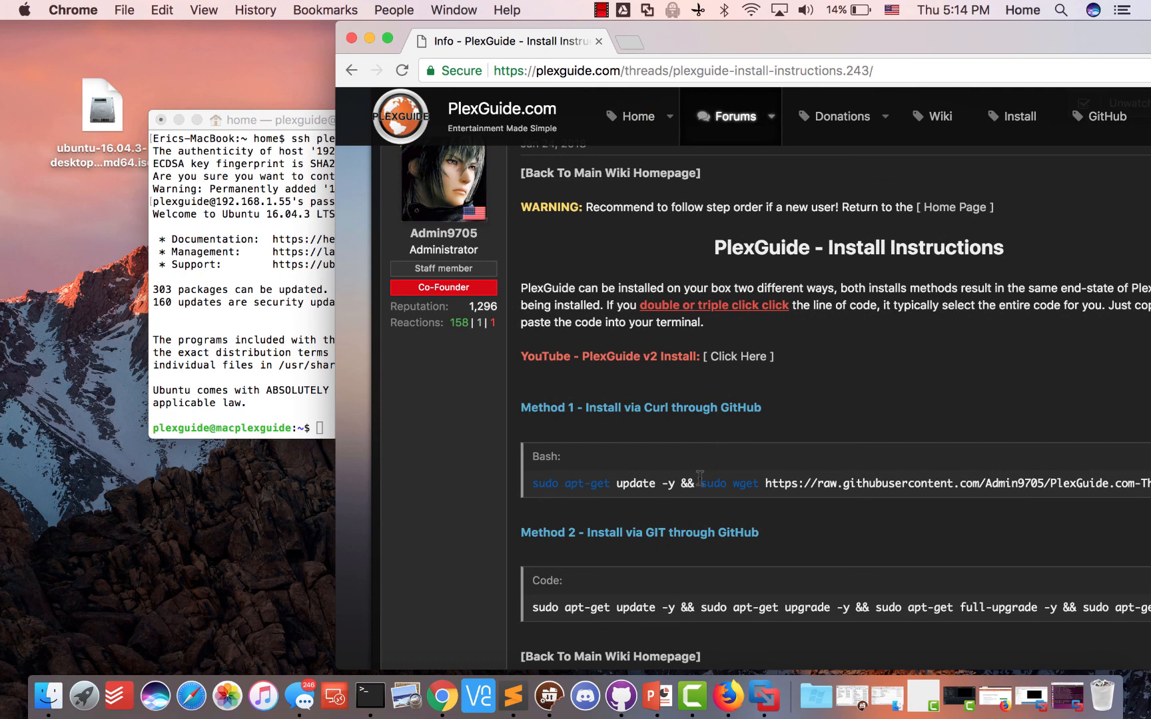
triple_click(700, 475)
scroll(699, 476, "down", 2)
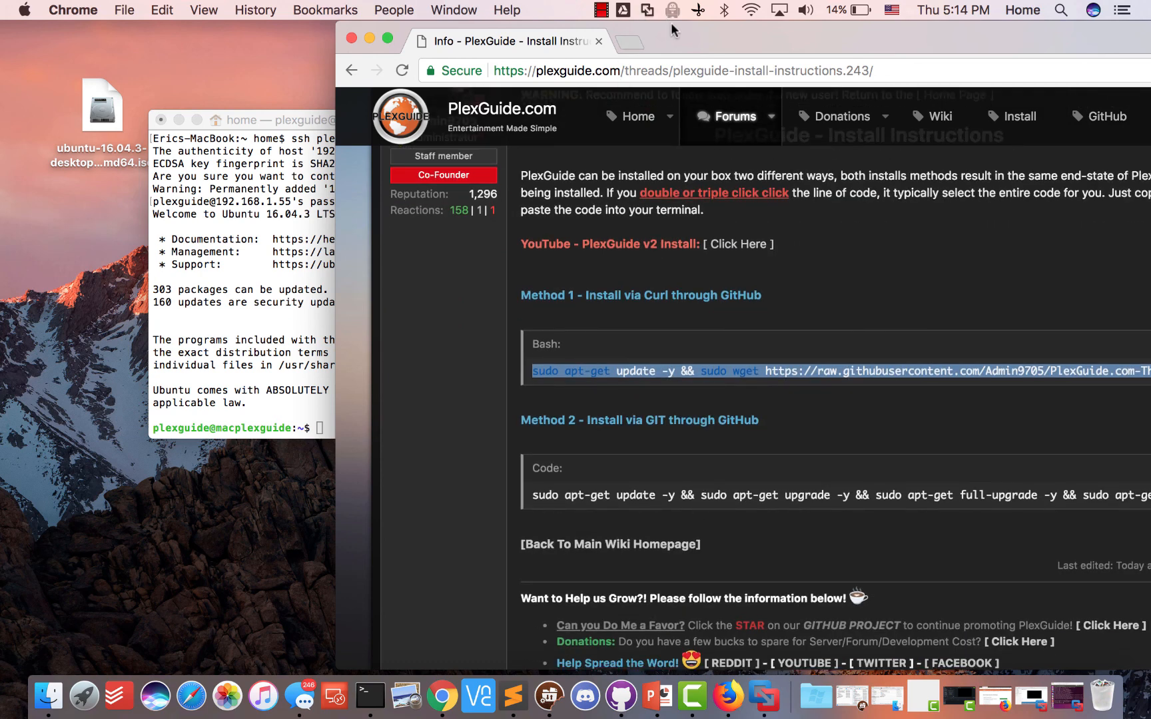
left_click_drag(673, 30, 452, 32)
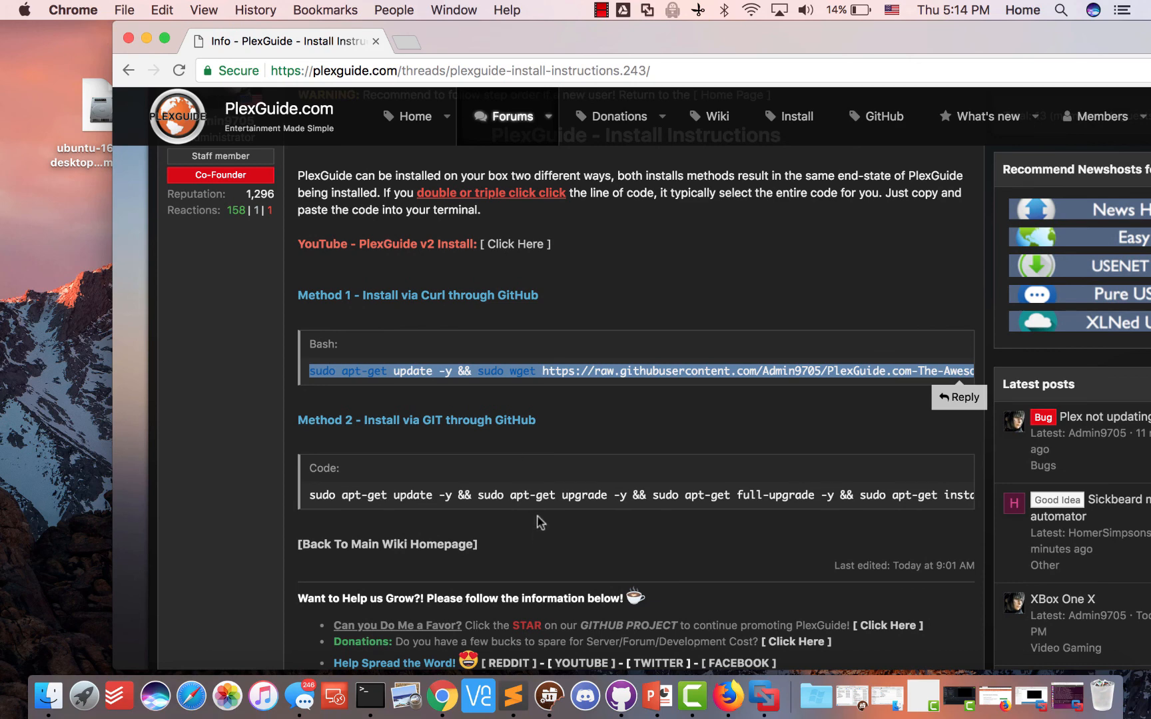
triple_click(512, 493)
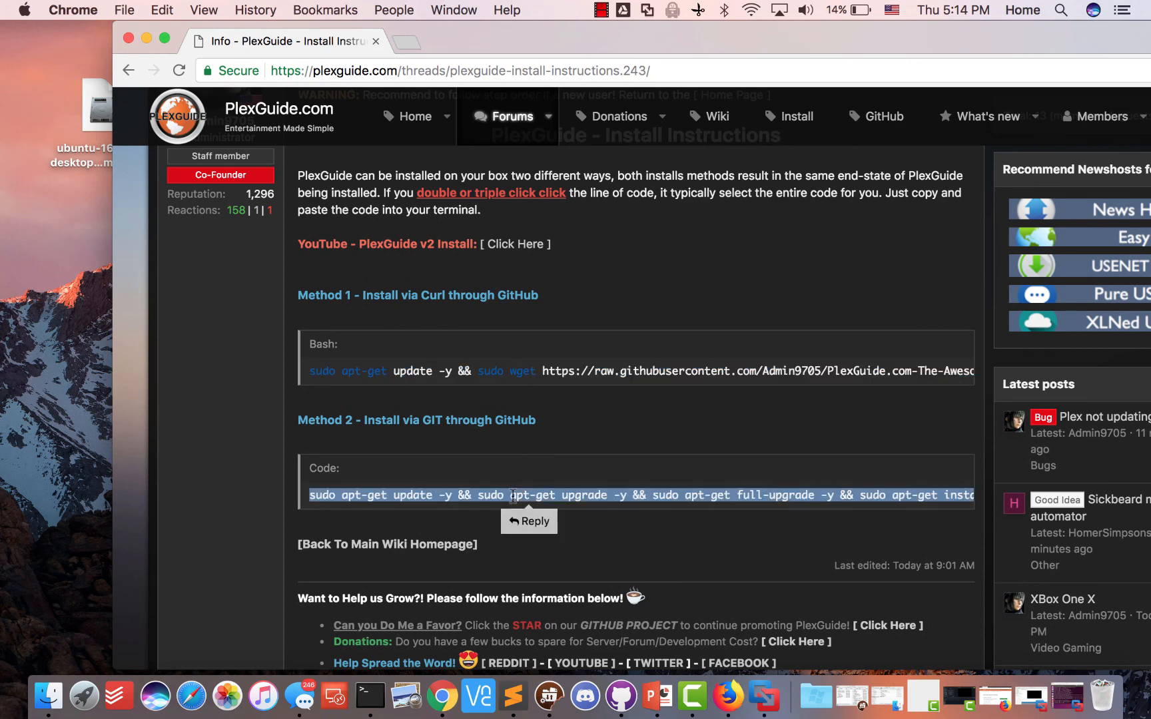
right_click(513, 494)
Copy the Method 2 install command and bring the SSH Terminal window forward
left_click(547, 532)
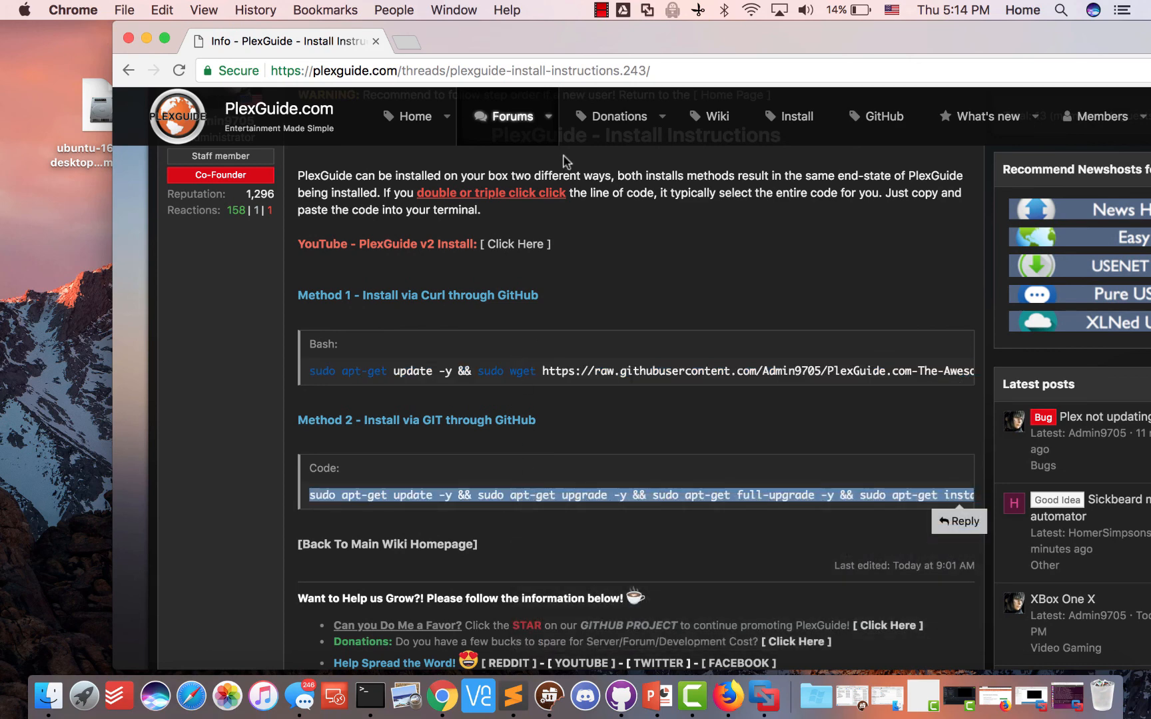
left_click_drag(568, 45, 773, 44)
left_click(263, 360)
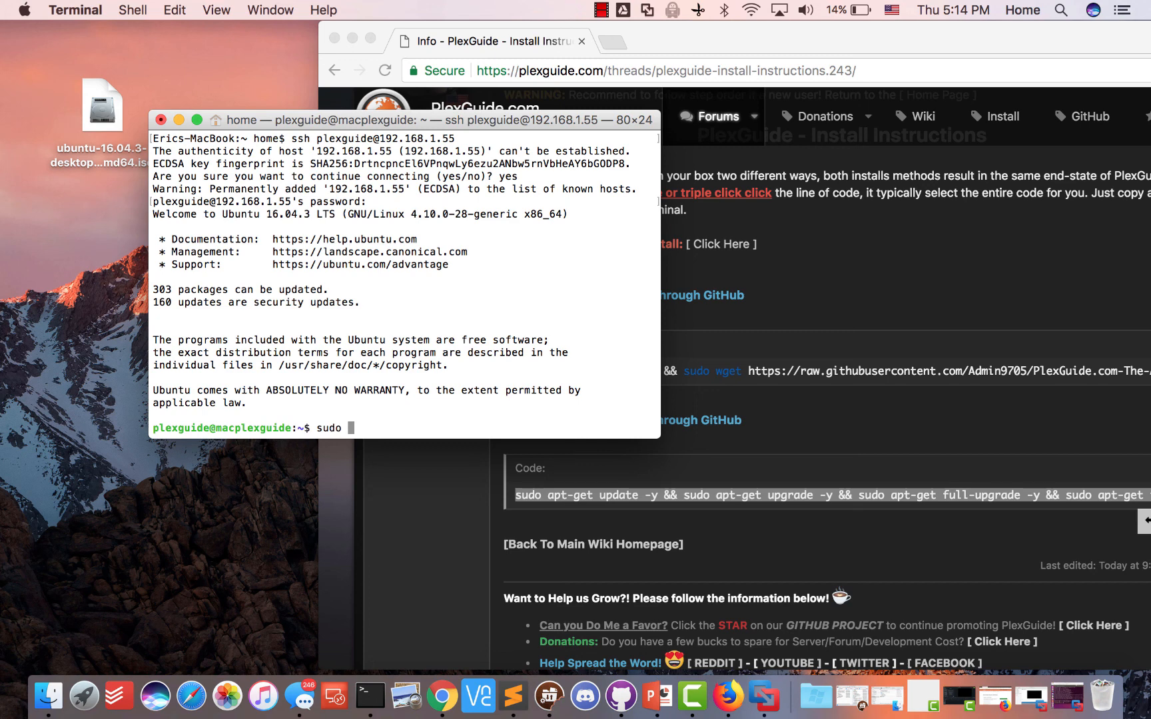
Run 'sudo cd' and enter the sudo password in the SSH session
type("sudo cd")
key("Return")
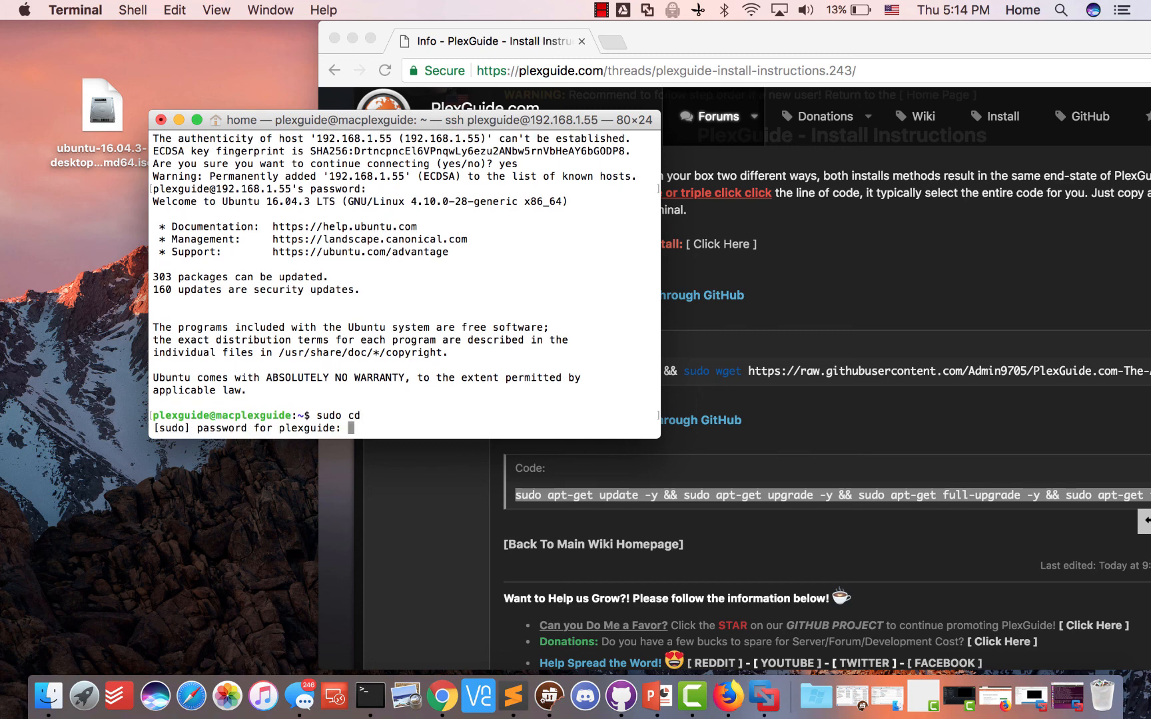
key("Return")
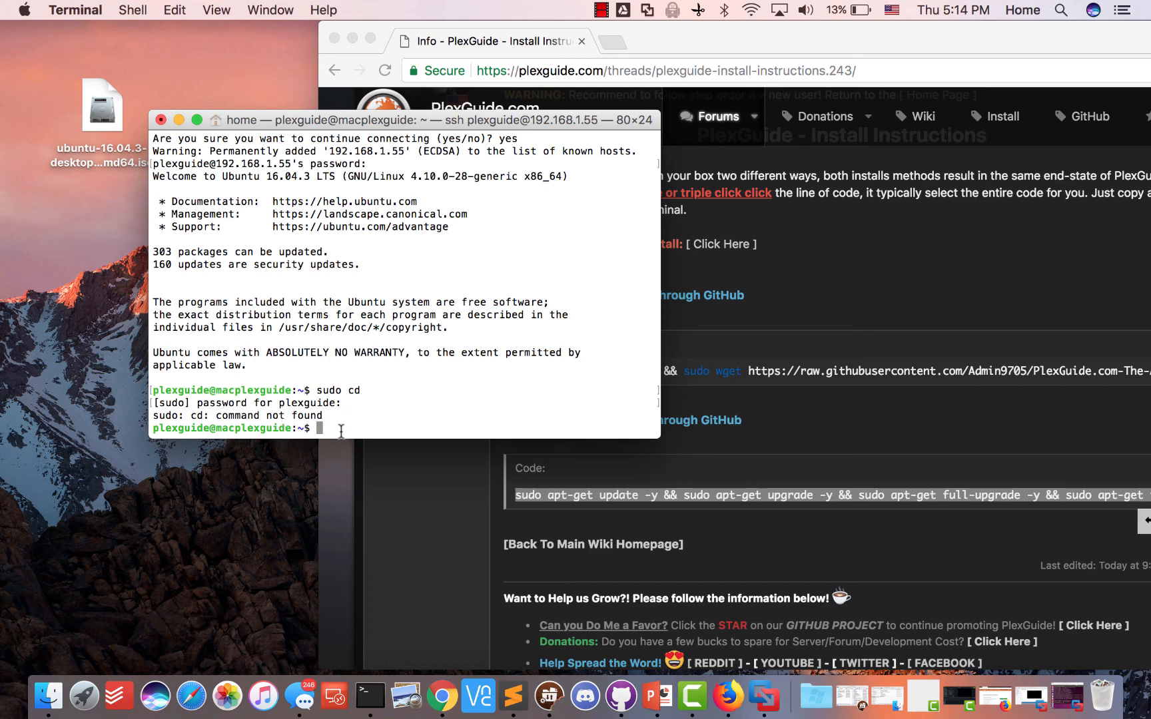
right_click(350, 427)
Paste the PlexGuide Method 2 command into the SSH session so apt begins upgrading packages
left_click(383, 451)
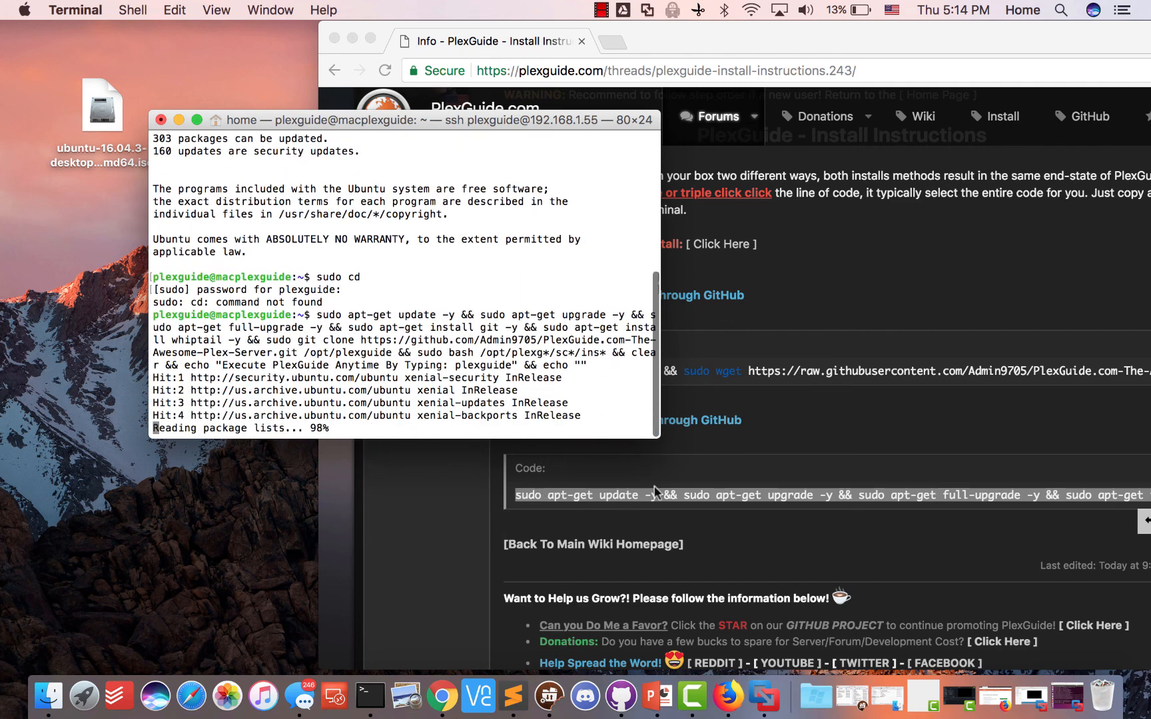
scroll(959, 504, "right", 2)
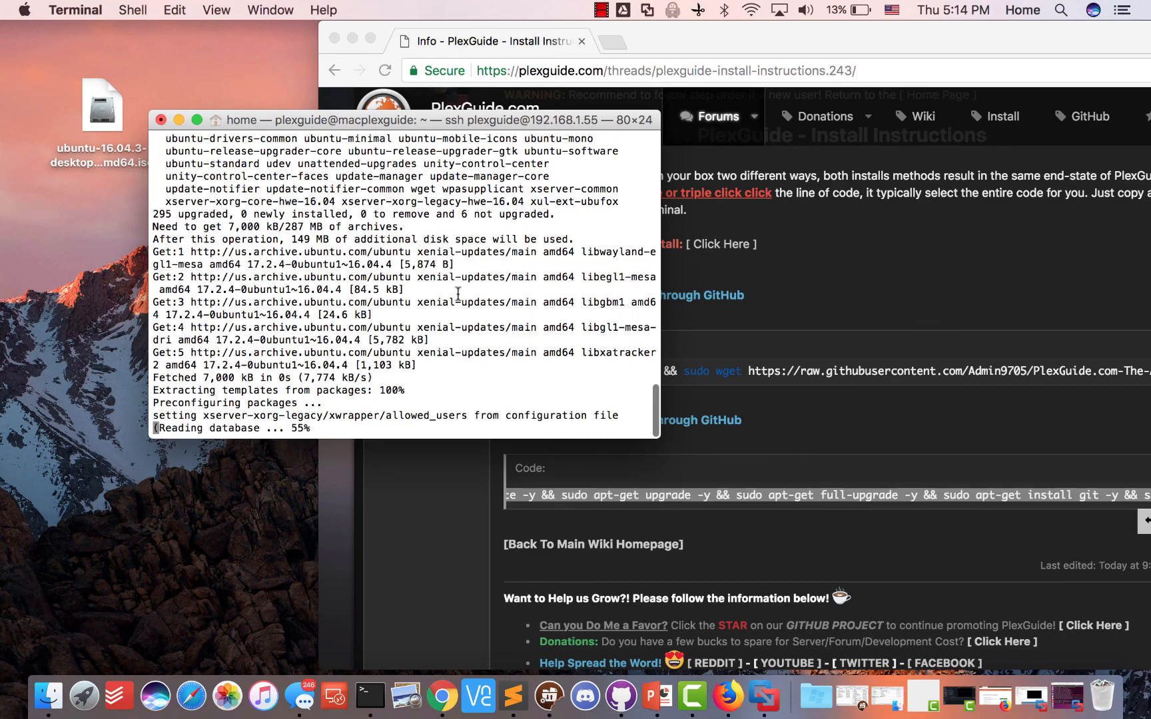
left_click_drag(325, 119, 261, 233)
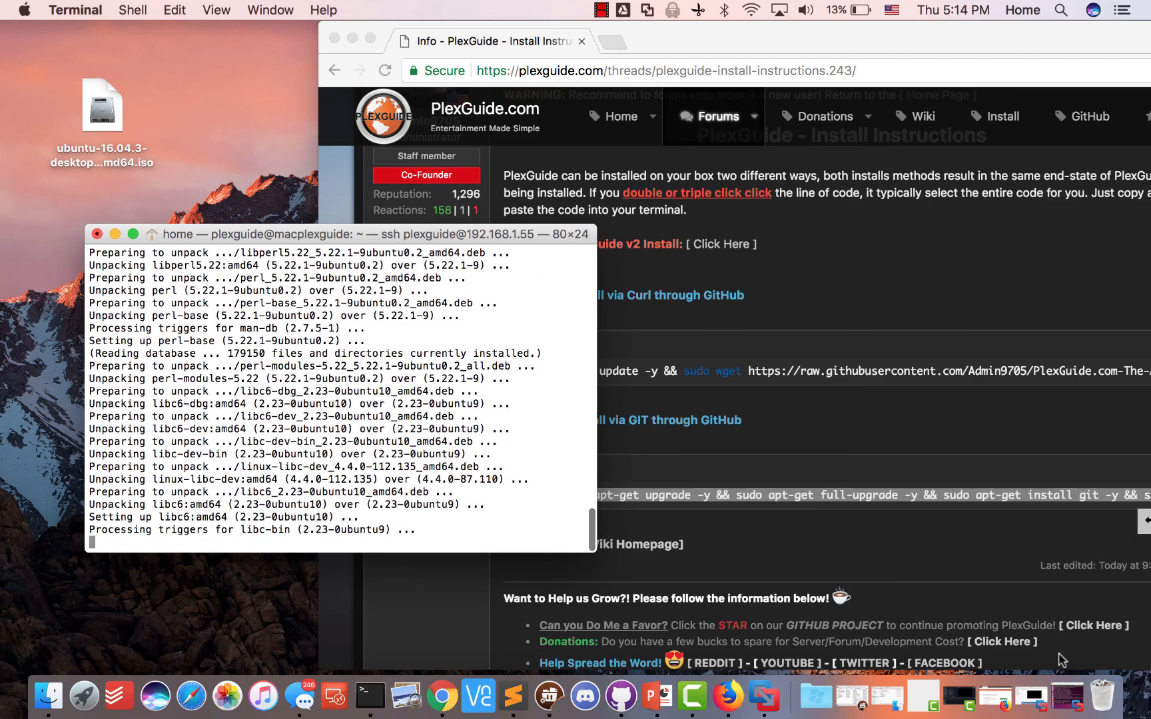
left_click(1066, 696)
Search 'ter' in the Ubuntu Dash, nudge the guest terminal, then minimise the PlexGuide-Demo window
left_click(623, 223)
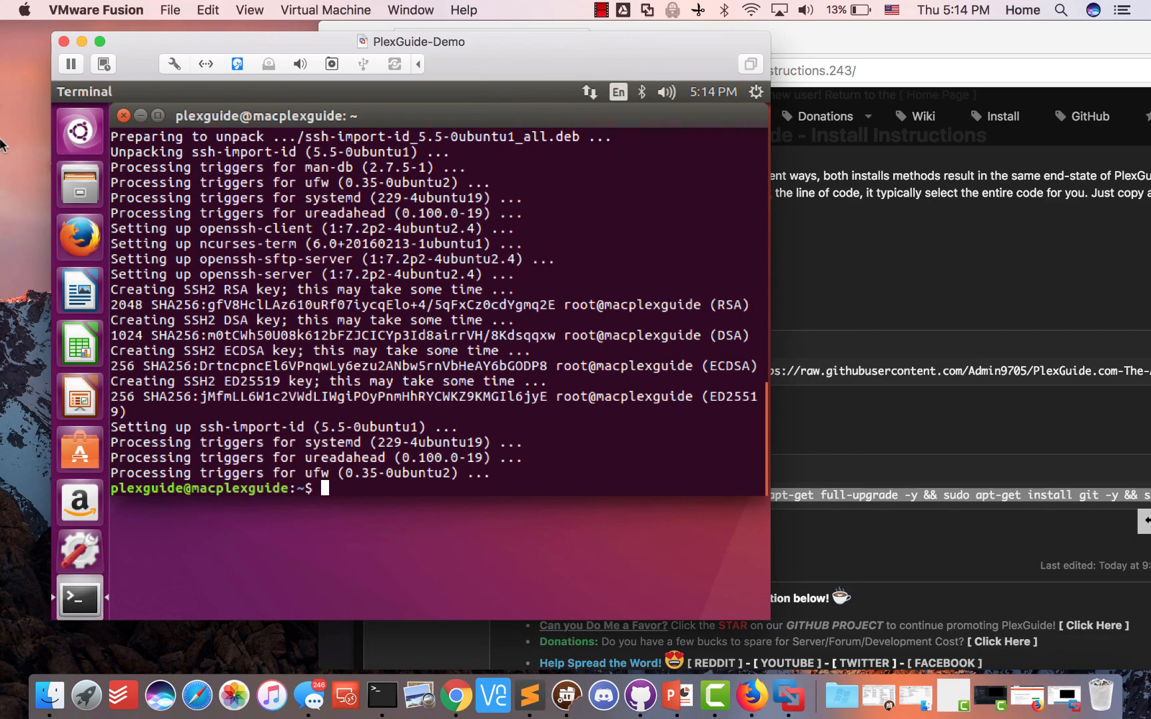
left_click(79, 131)
type("ter")
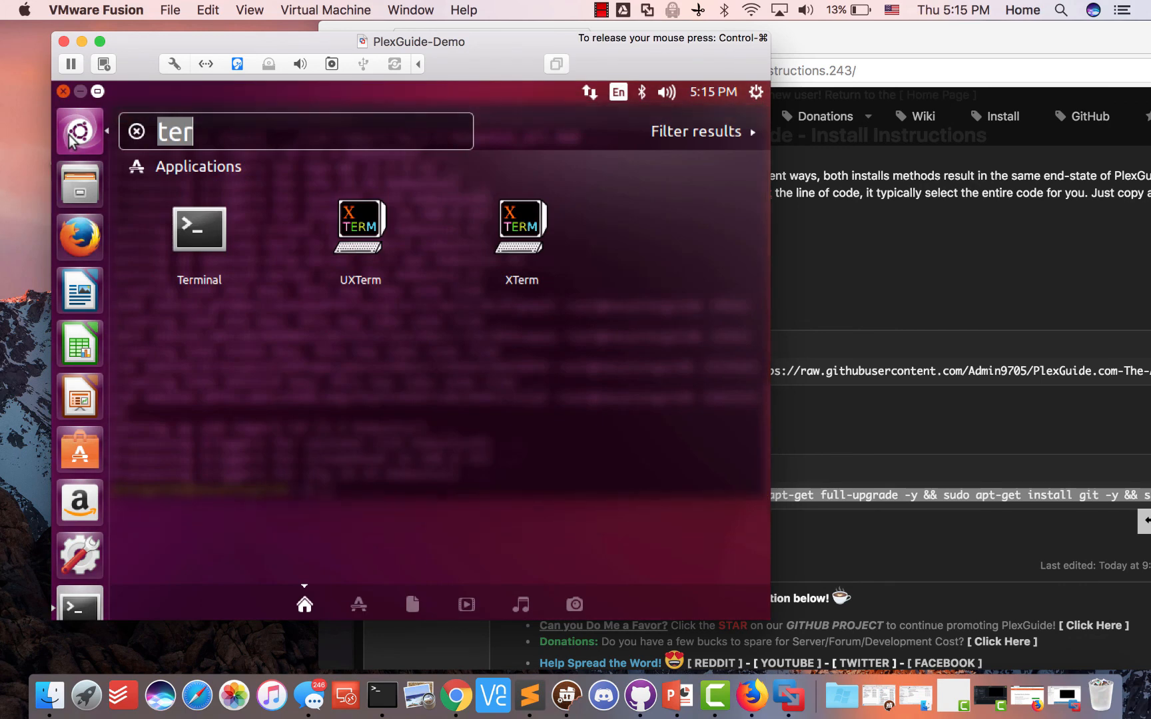
left_click(79, 131)
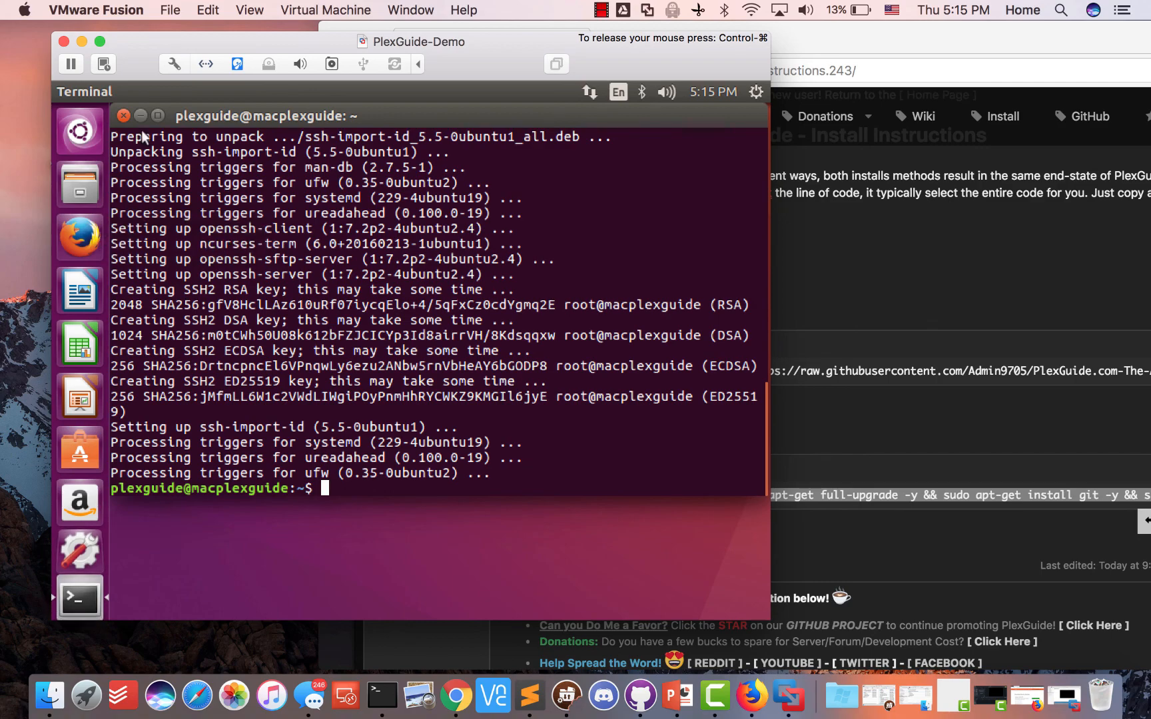
left_click_drag(236, 117, 255, 133)
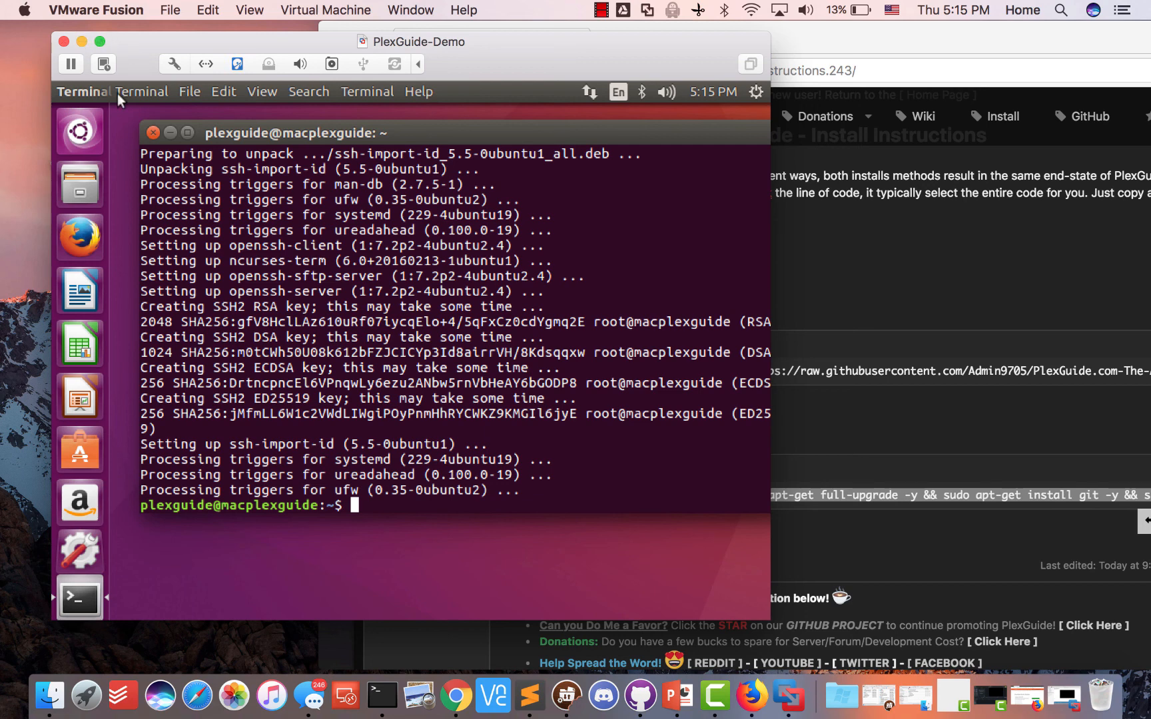
left_click(81, 42)
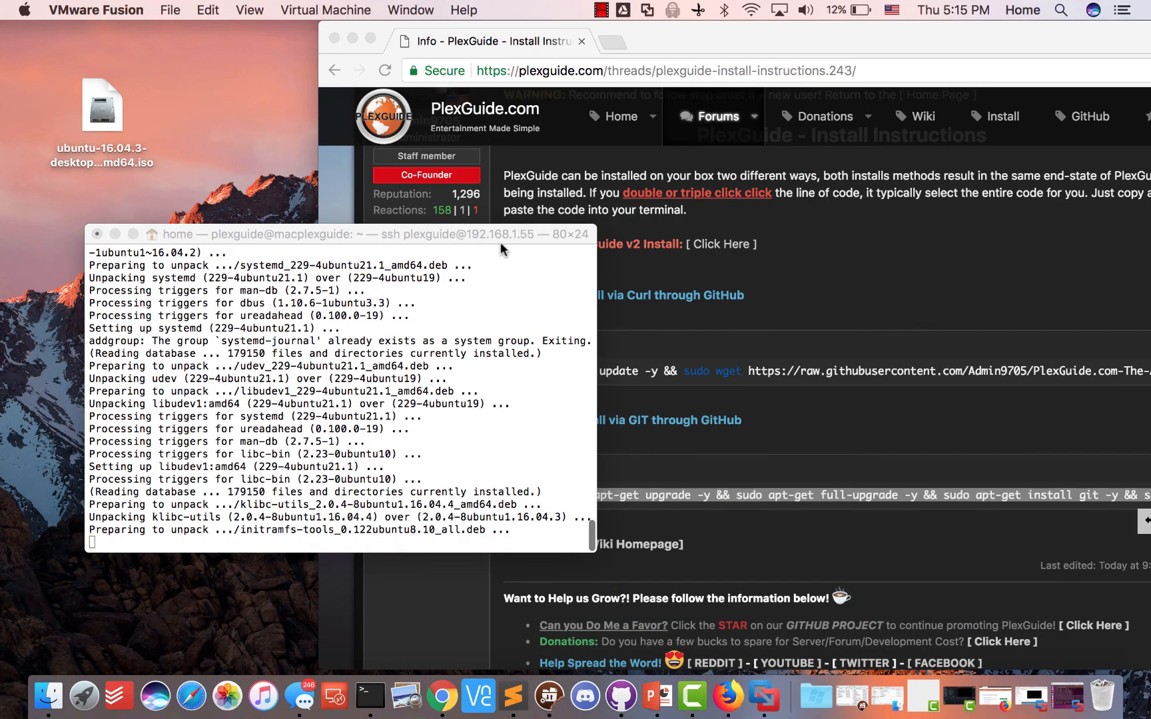
Move the SSH Terminal aside and restore VMware Fusion's Virtual Machine Library
left_click_drag(540, 236, 504, 160)
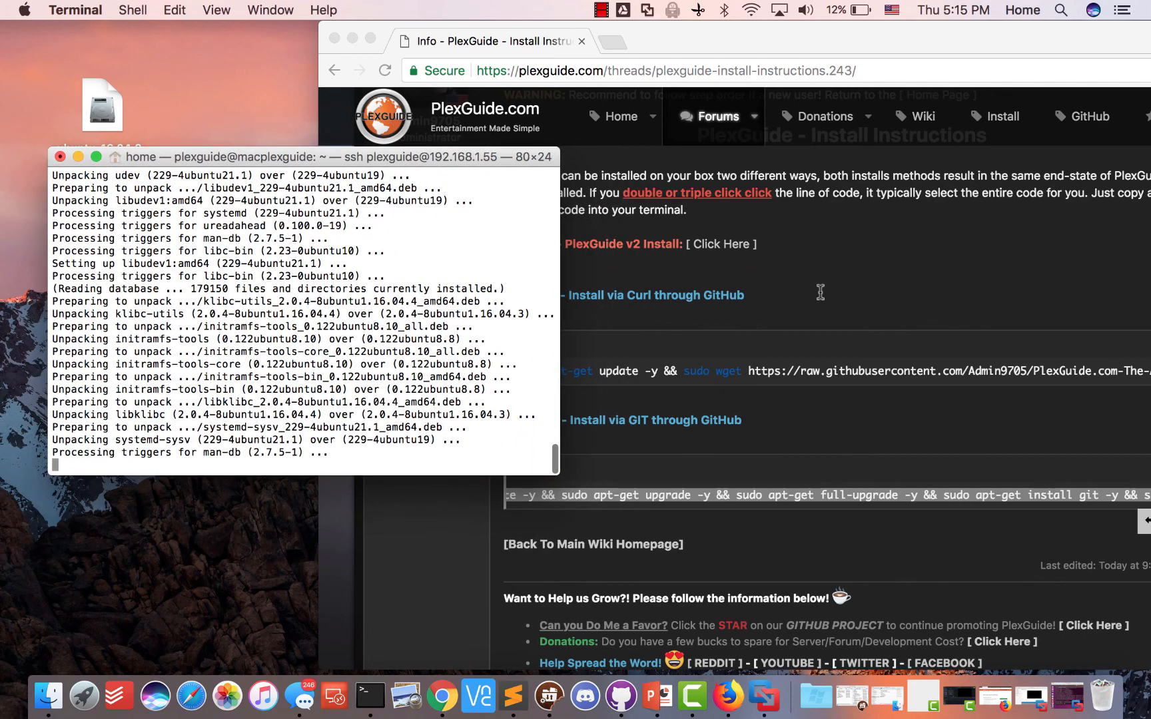
left_click(825, 308)
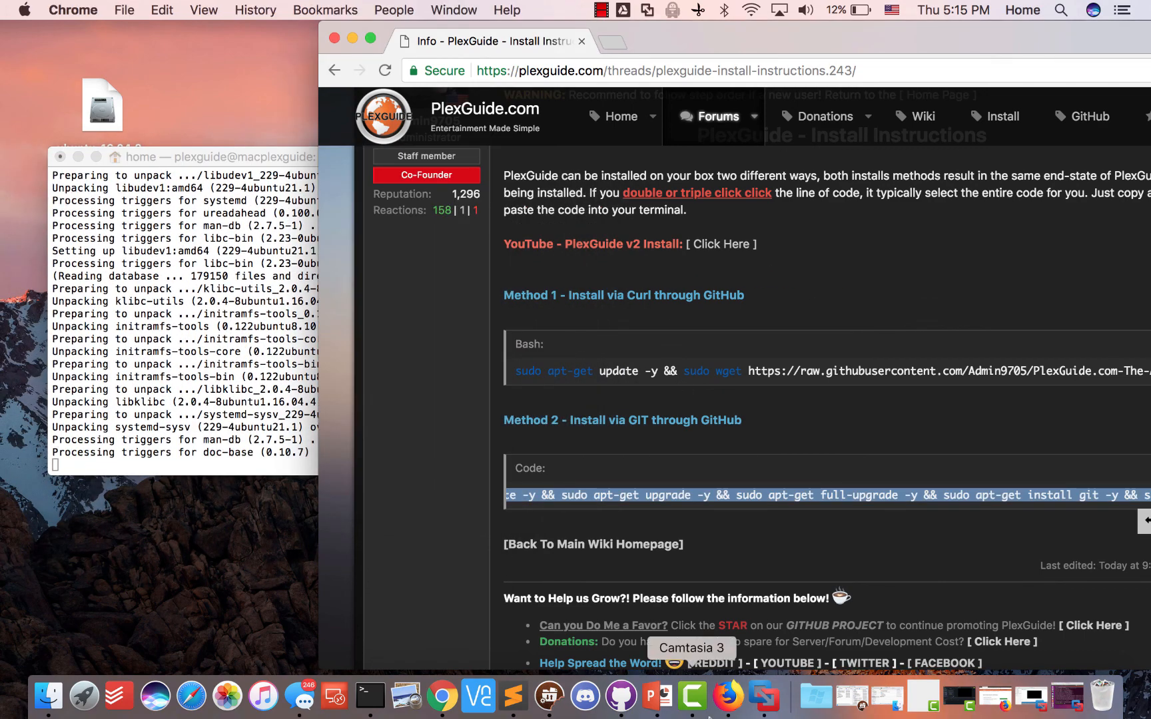
left_click(764, 696)
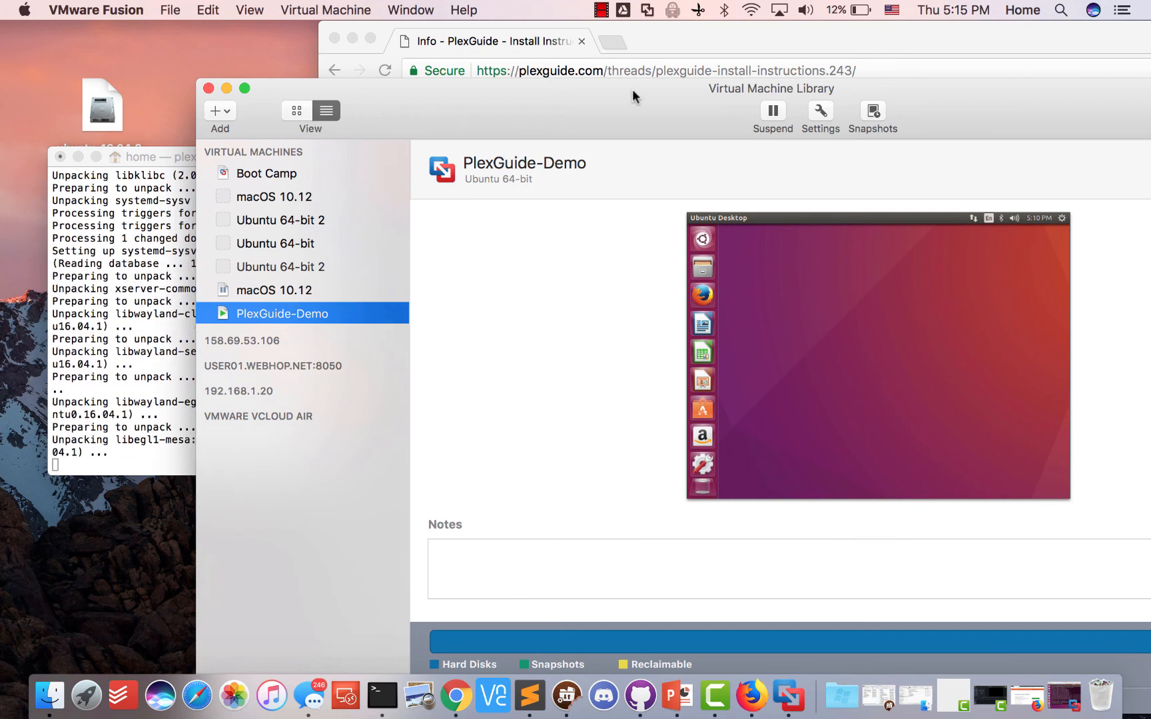
left_click(823, 113)
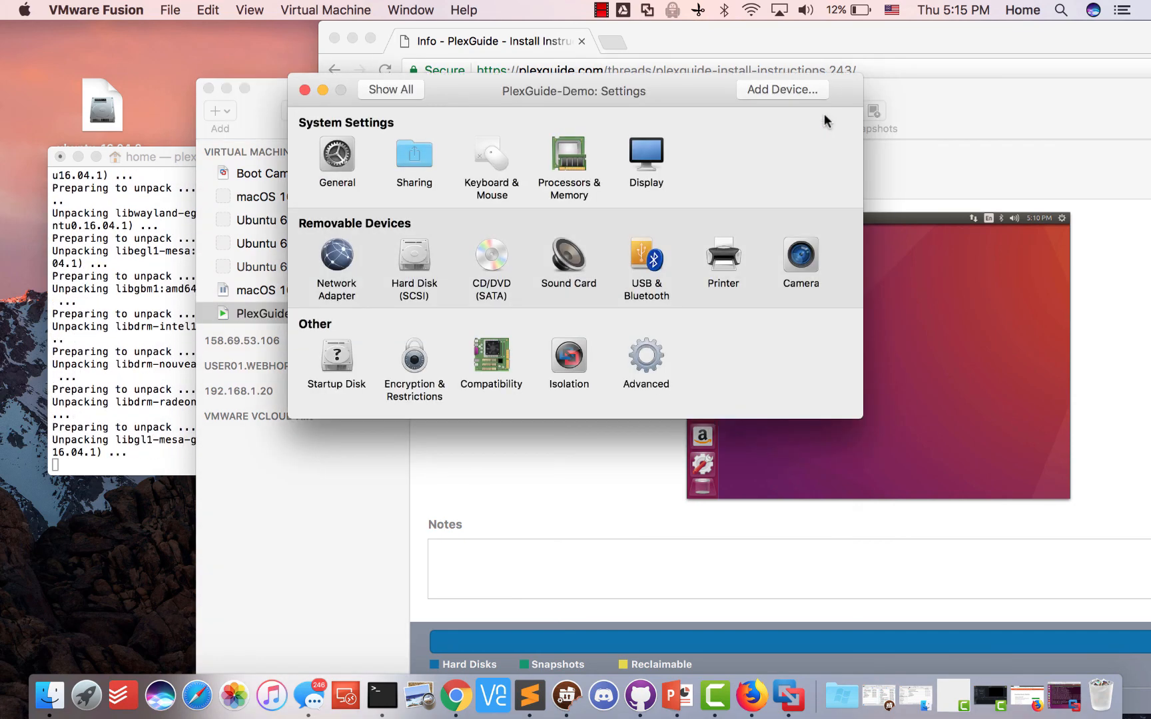
left_click(574, 167)
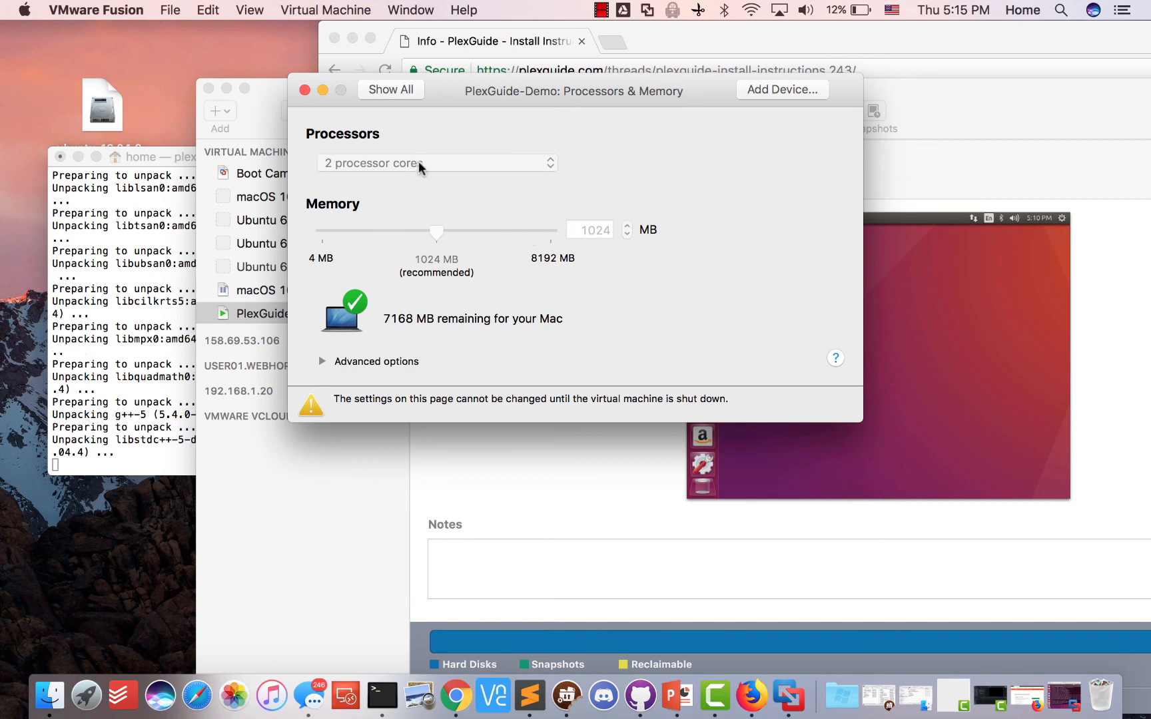
left_click(383, 94)
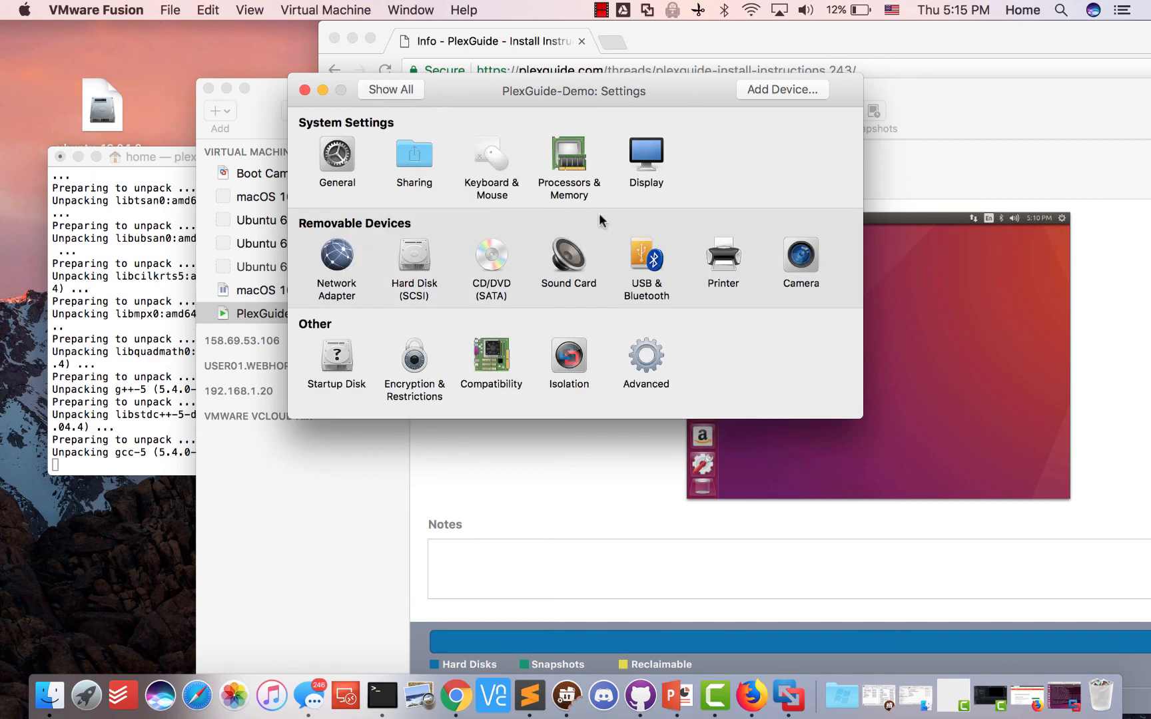
left_click(657, 154)
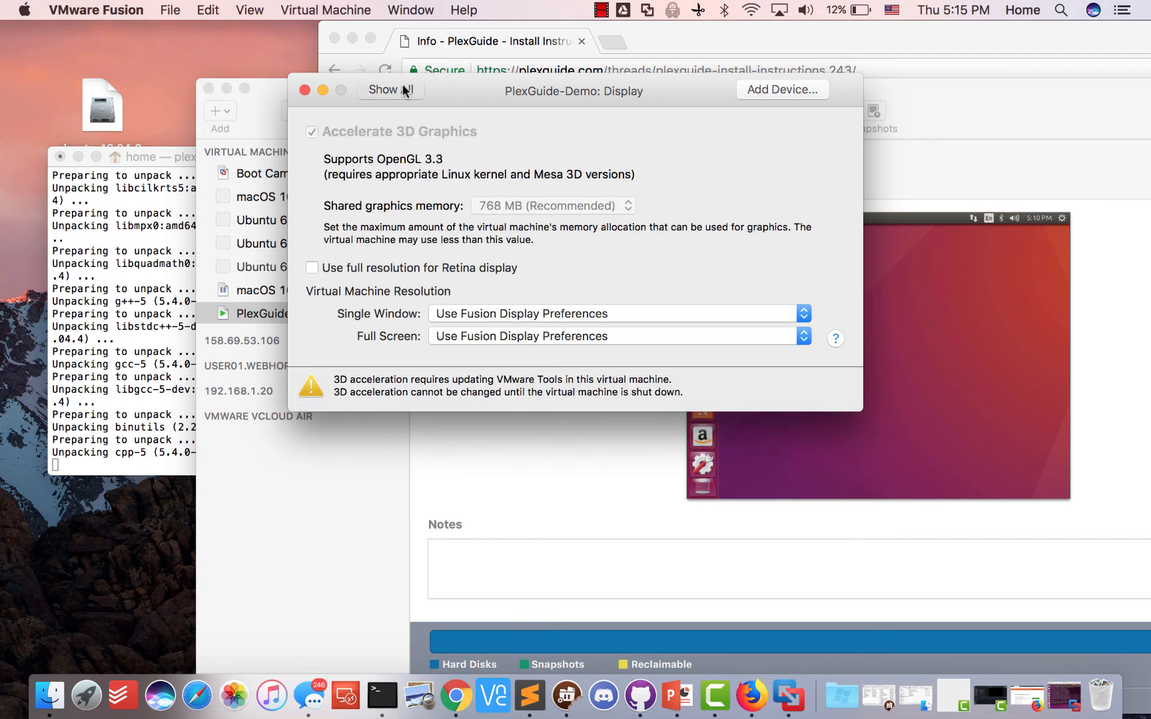
left_click(393, 90)
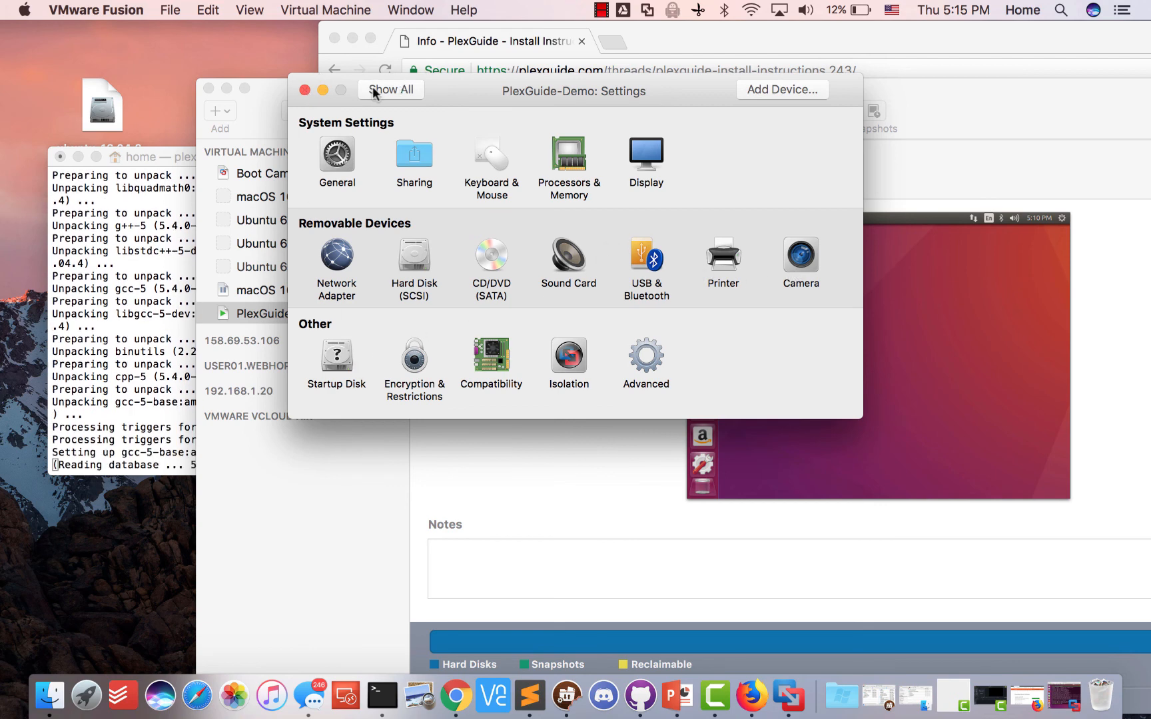
left_click(303, 91)
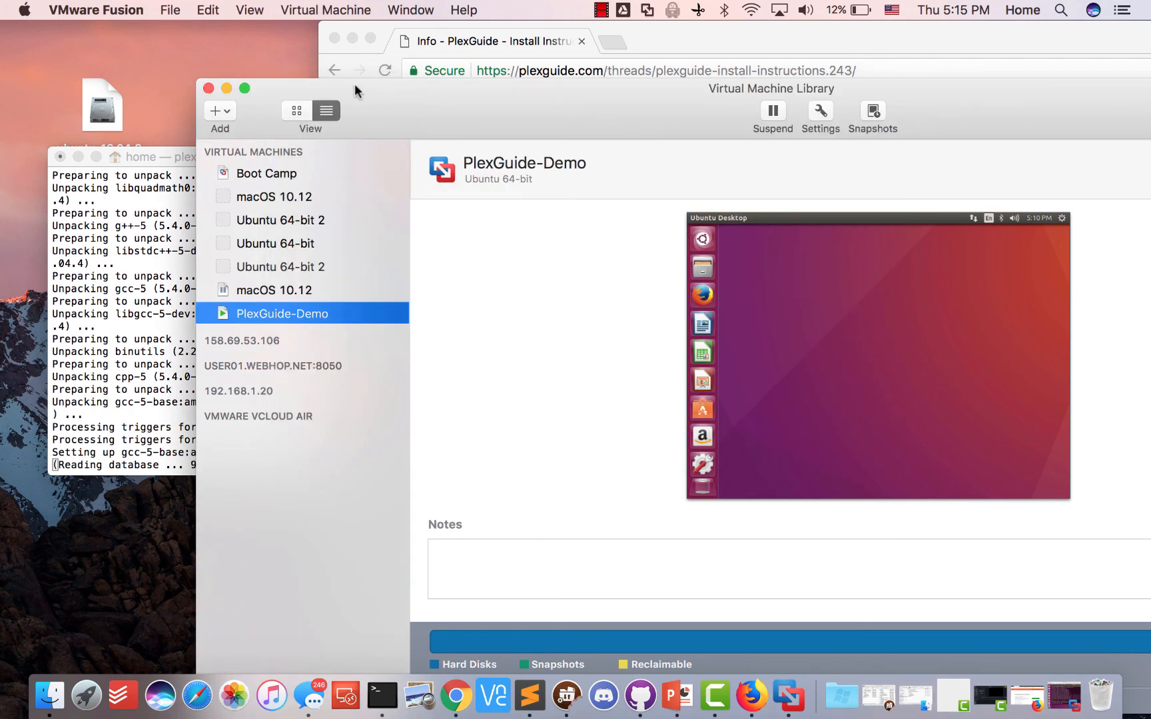
left_click_drag(387, 82, 492, 136)
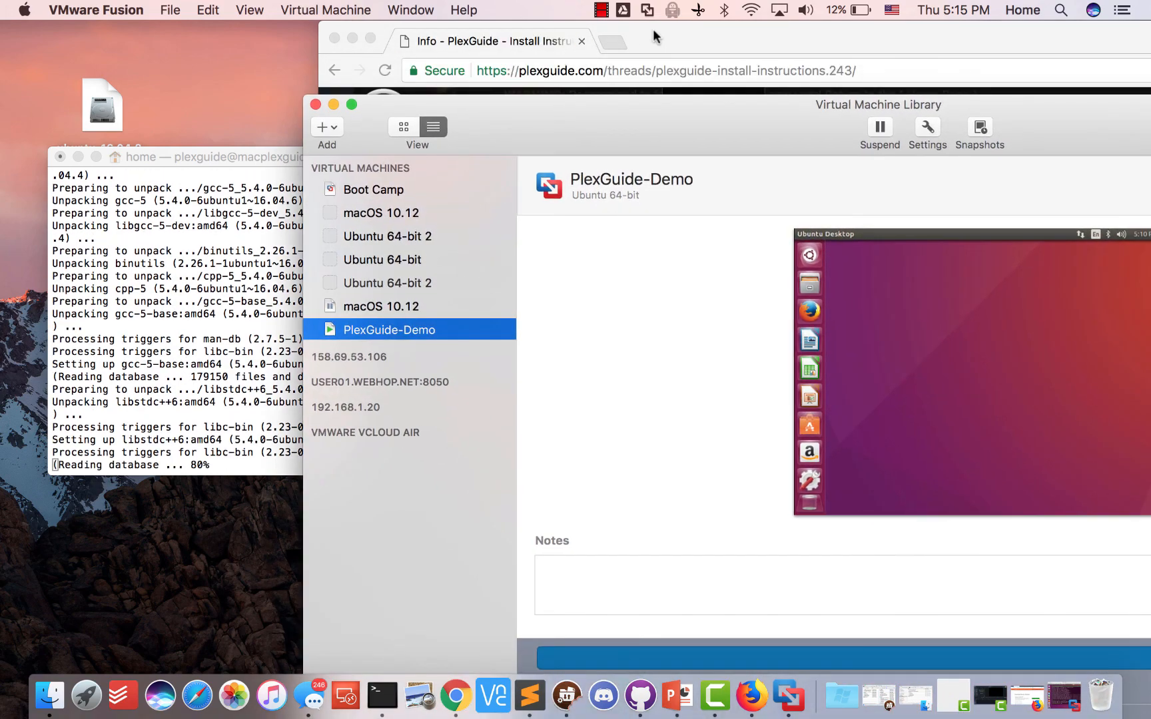
left_click(618, 72)
Search 'vmware esxi' and browse the 'ESXi | Bare Metal Hypervisor | VMware' product page
type("vm")
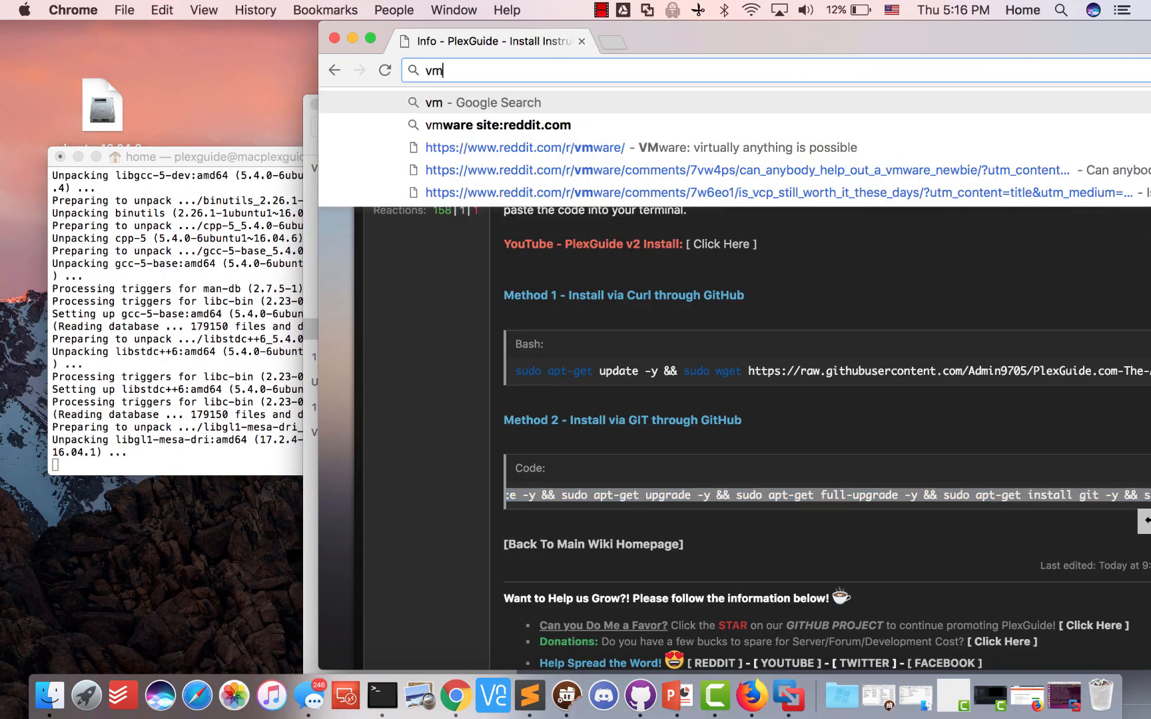
type("ware esxi")
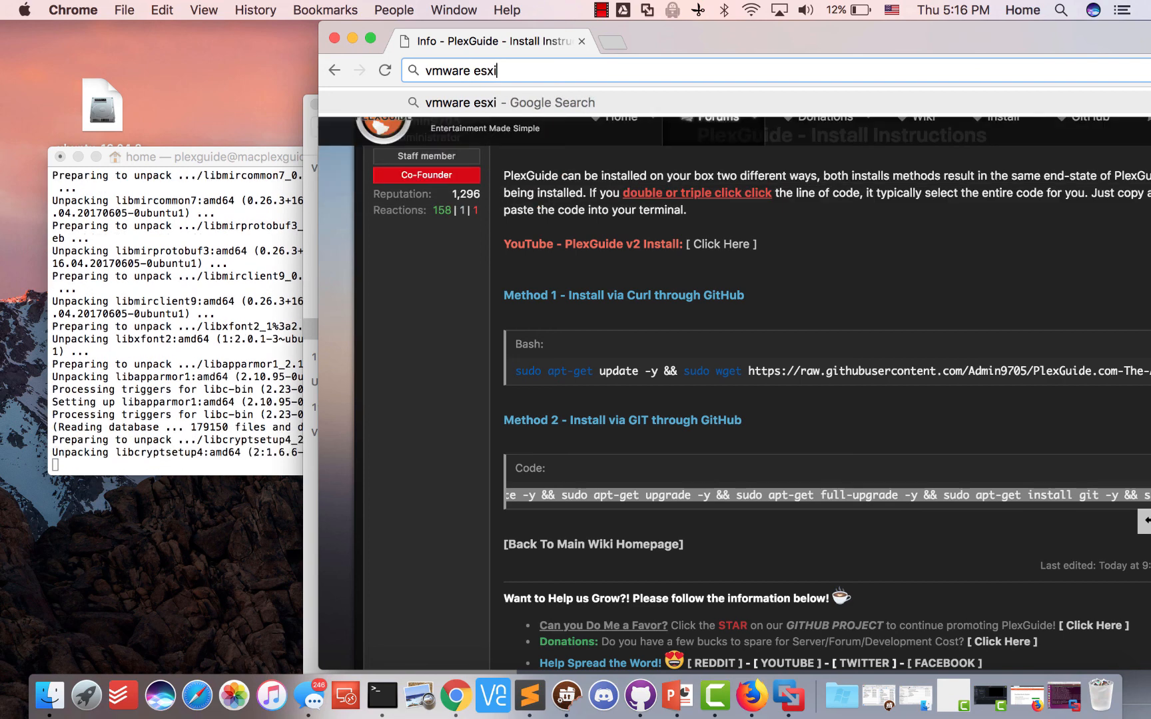
key("Return")
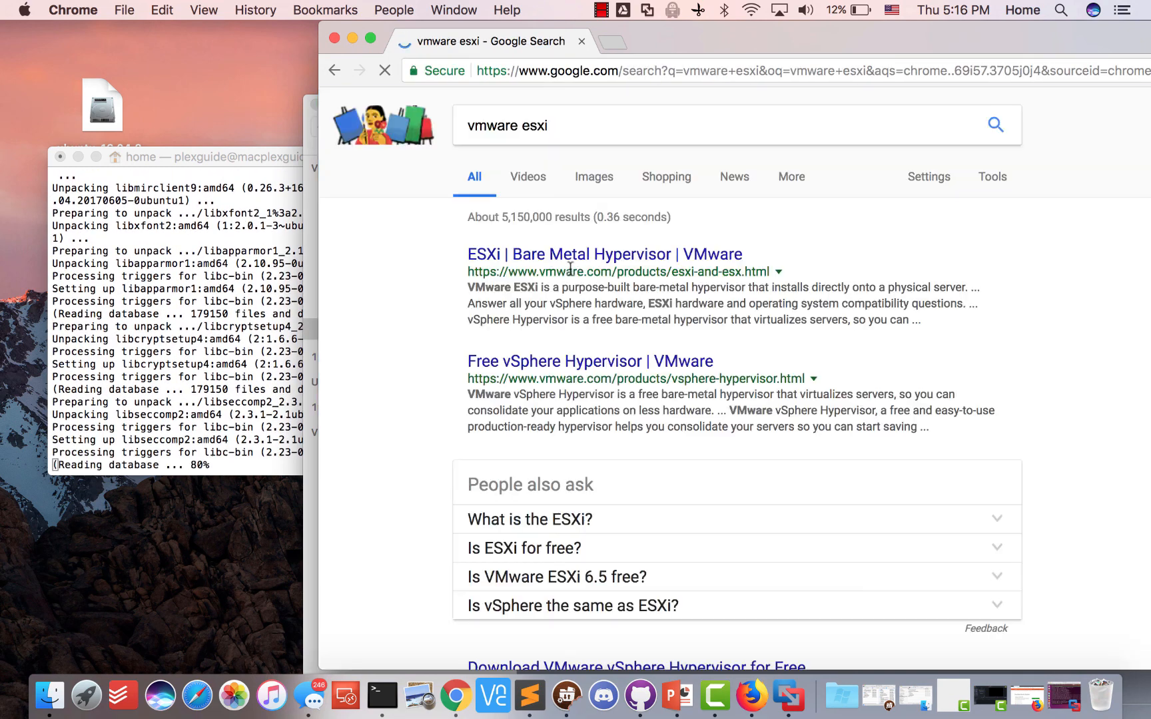
scroll(636, 255, "down", 5)
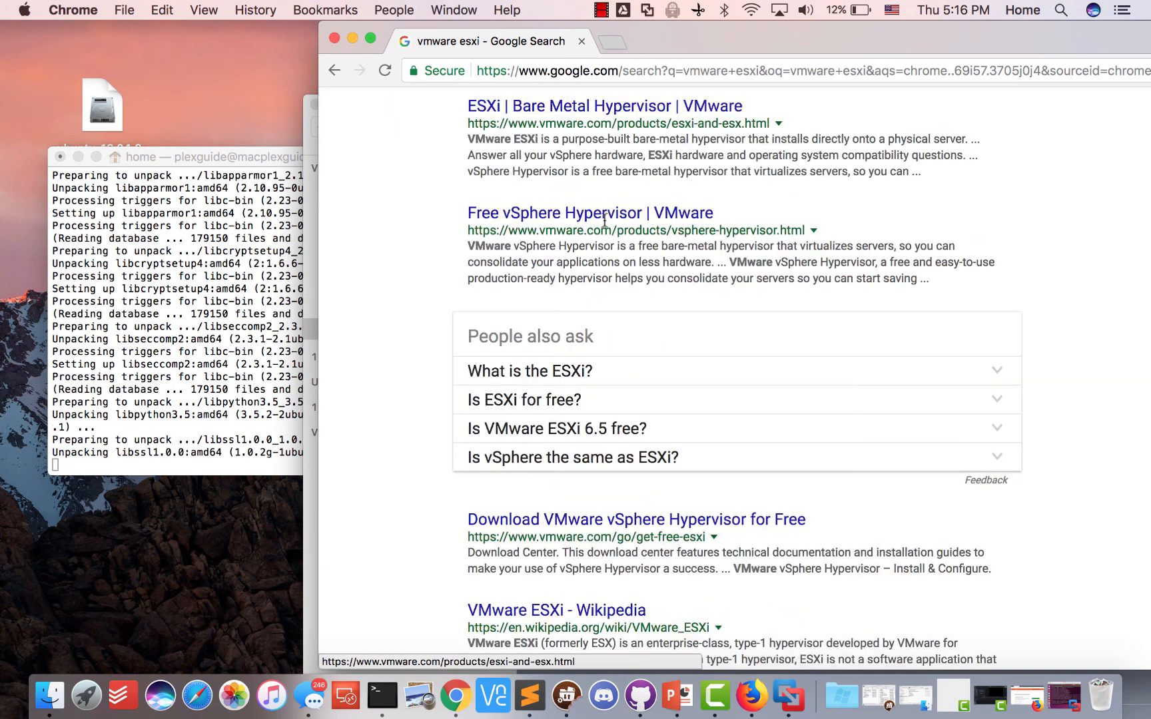
scroll(600, 200, "up", 2)
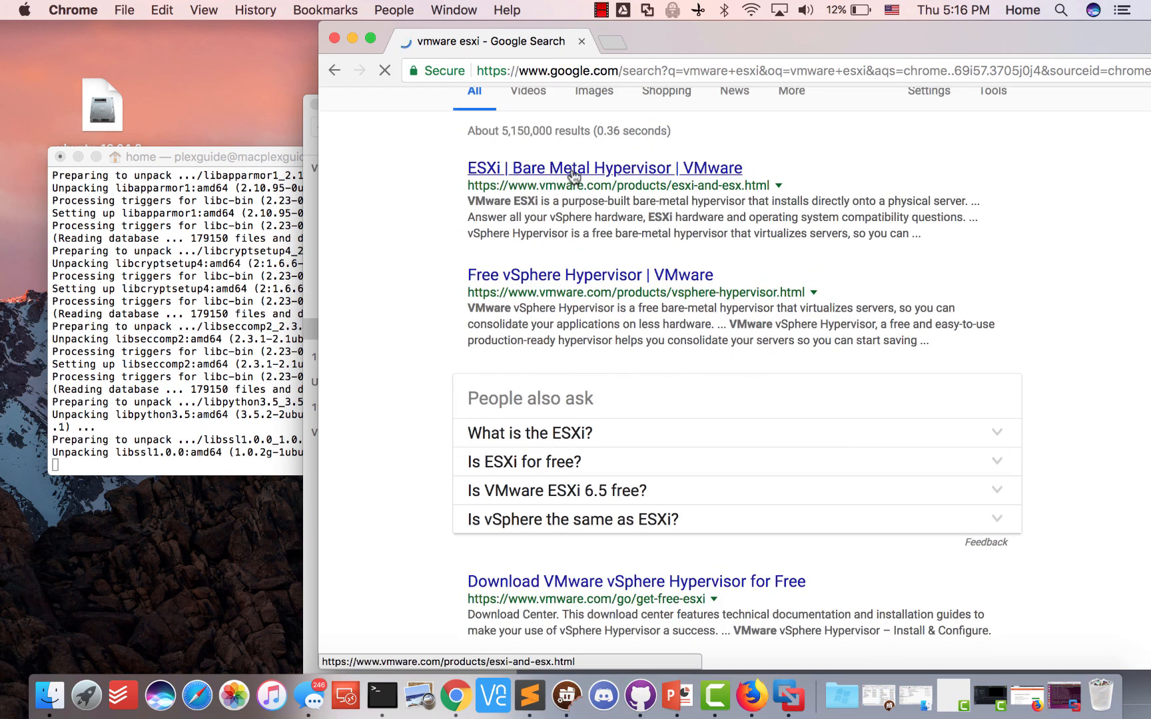
left_click(573, 174)
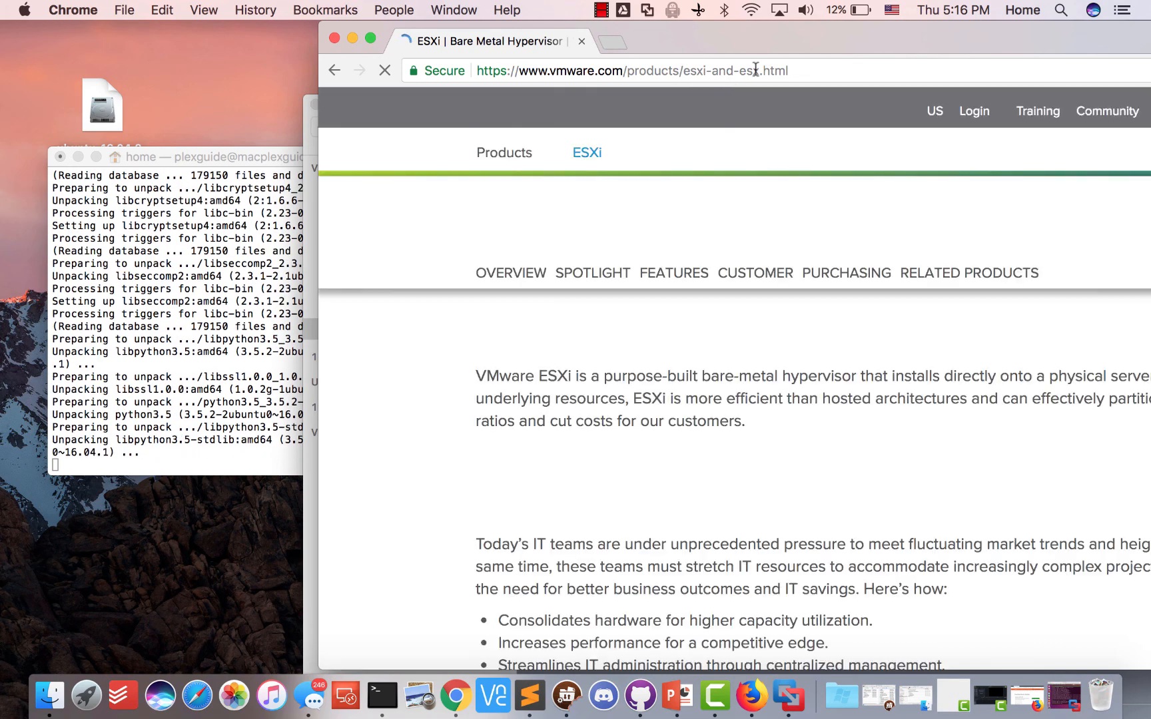
scroll(688, 379, "down", 3)
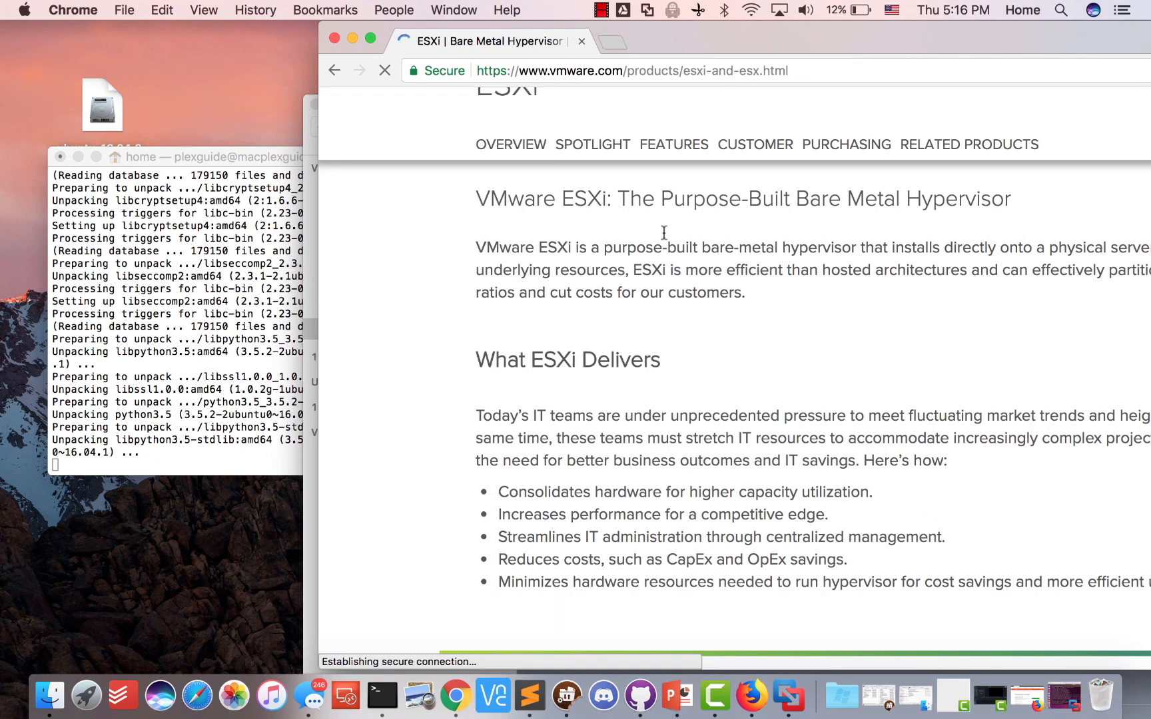
scroll(727, 316, "down", 5)
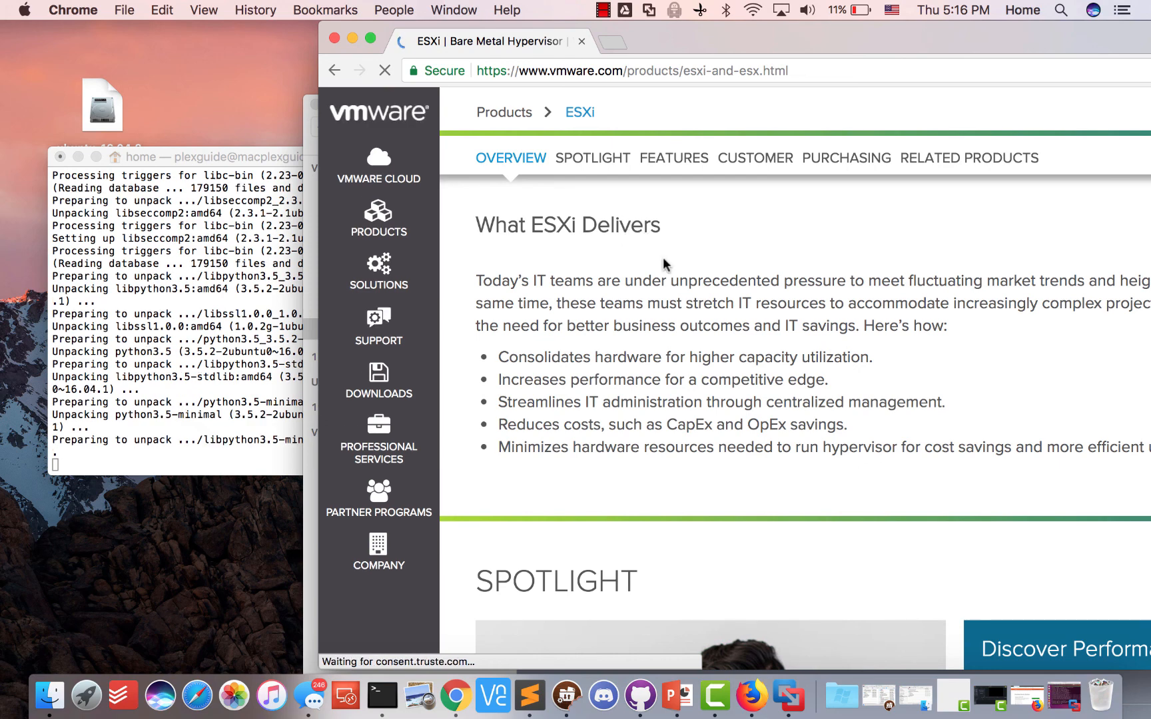
scroll(664, 258, "down", 4)
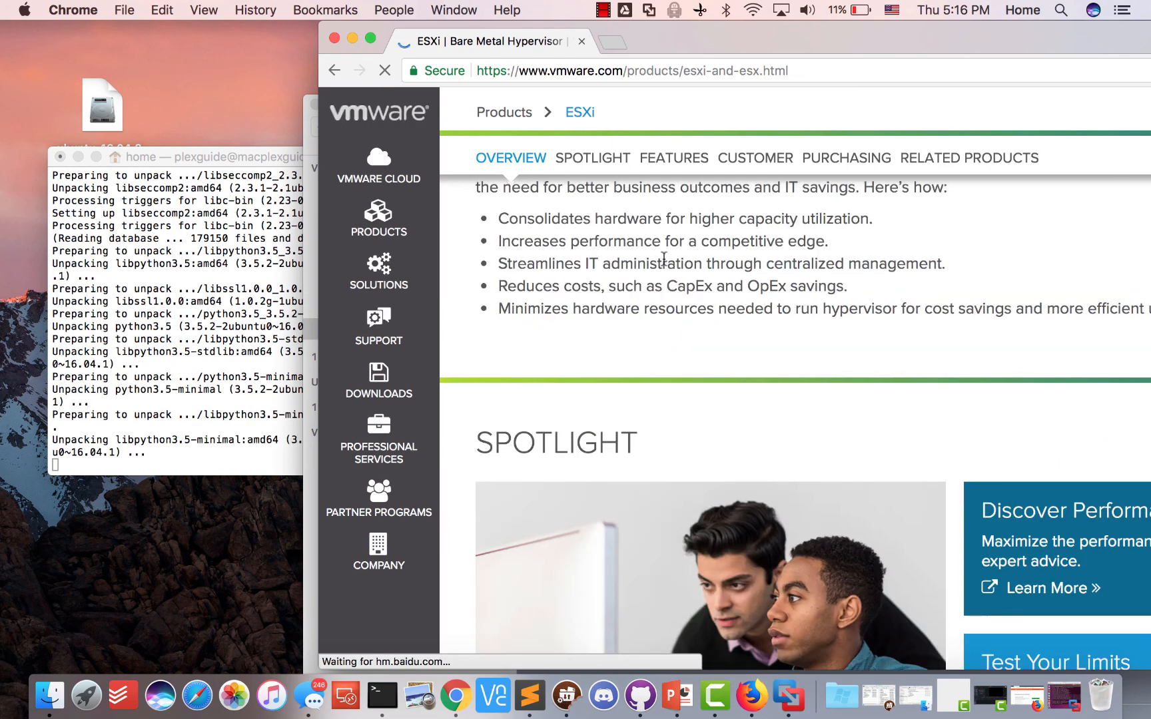
scroll(659, 250, "up", 3)
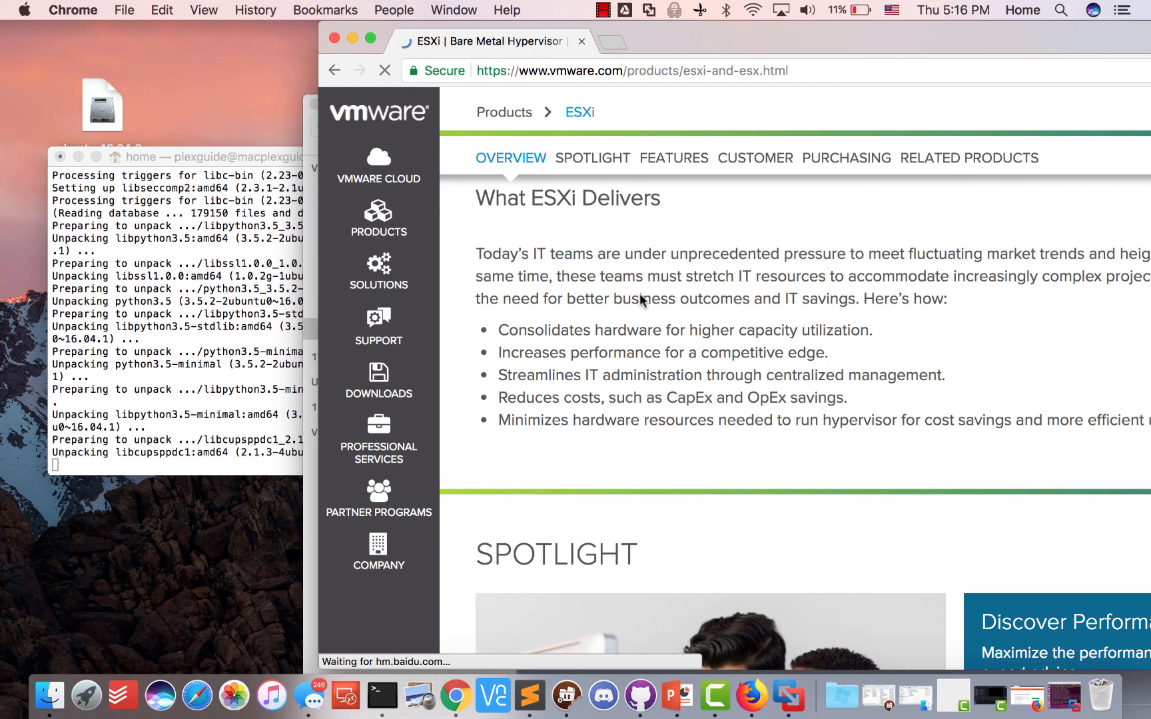
left_click(708, 72)
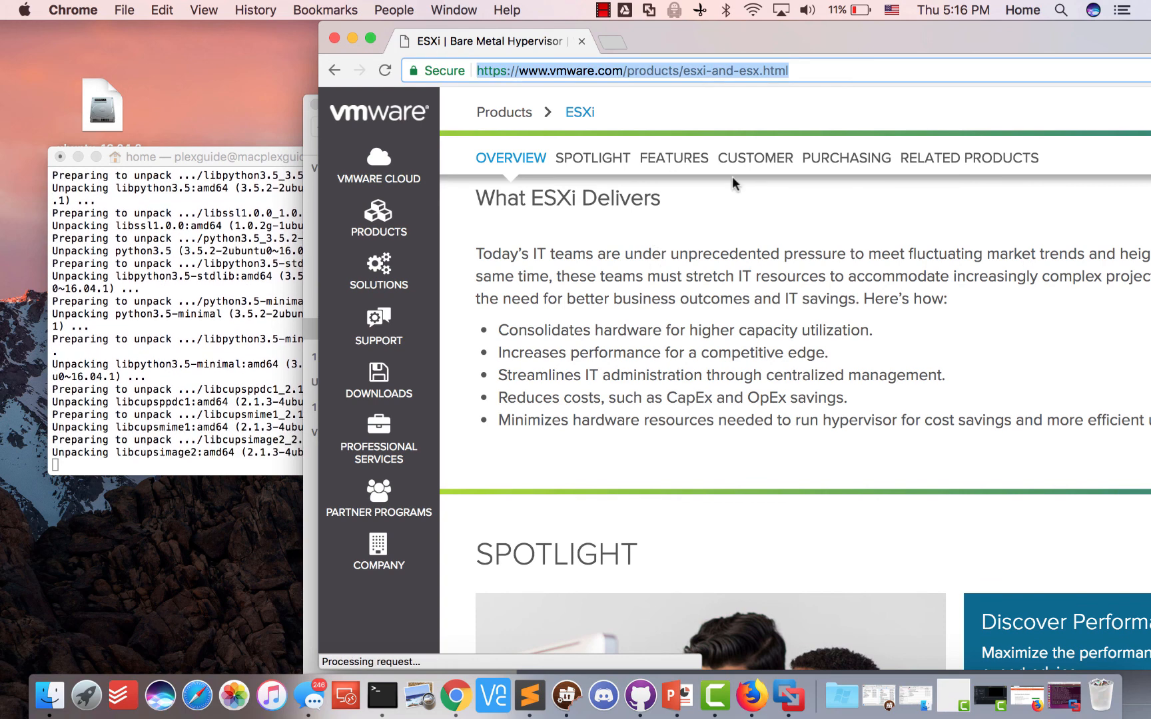
Search images for 'vmware esxi demo interface' and preview the vladan.fr ESXi host client screenshot
type("vmware esxi")
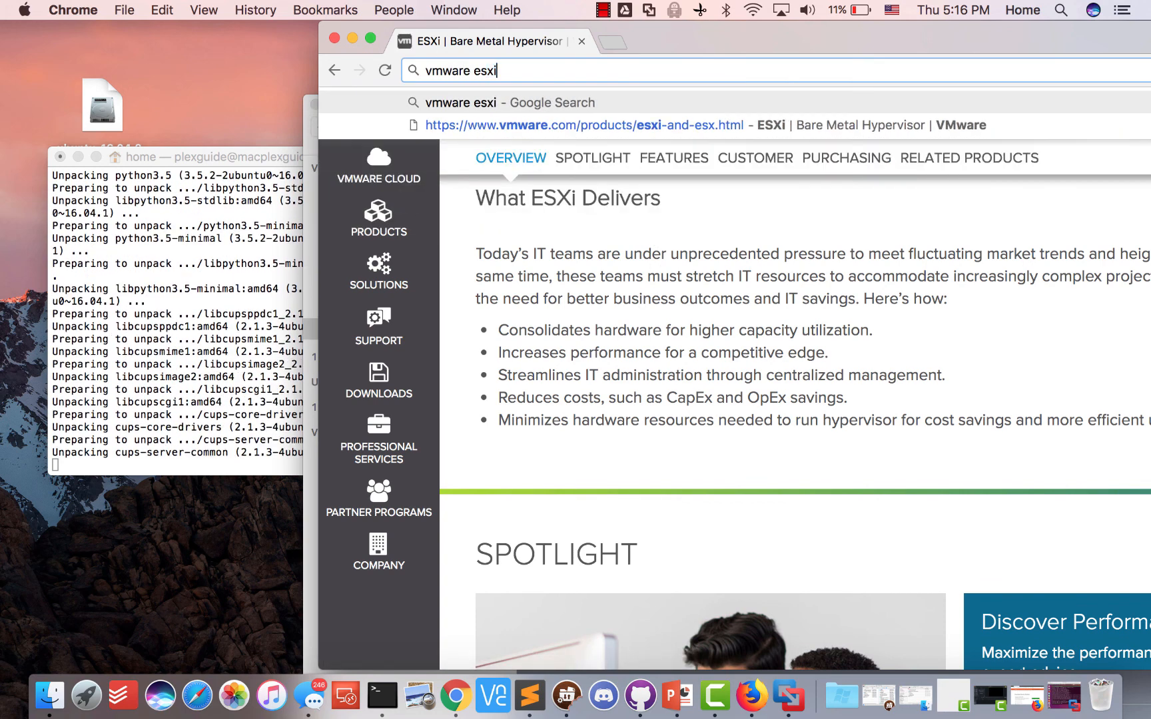
type(" demo interface")
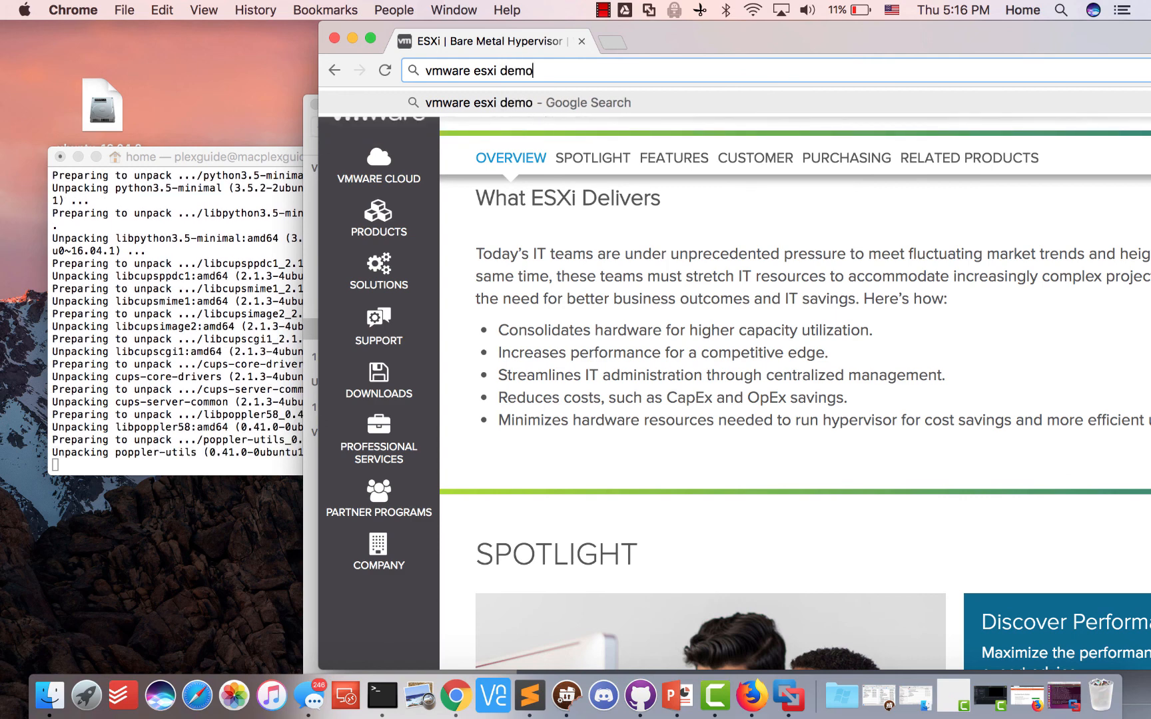
key("Return")
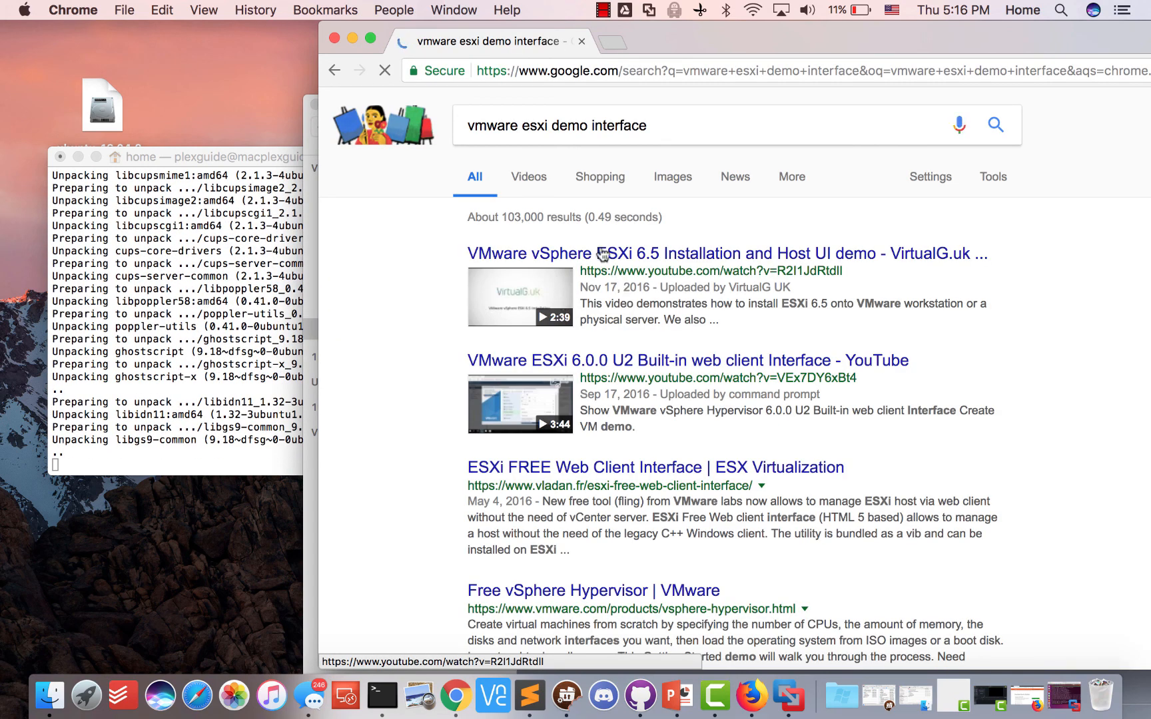
left_click(673, 178)
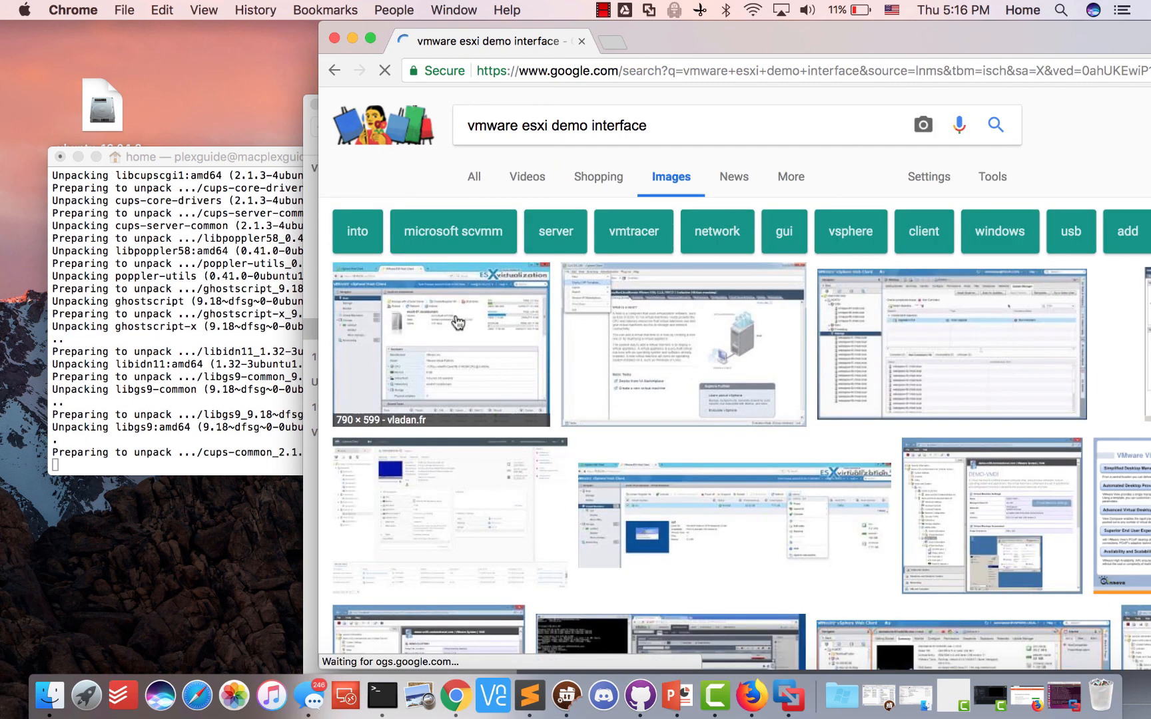
left_click(457, 323)
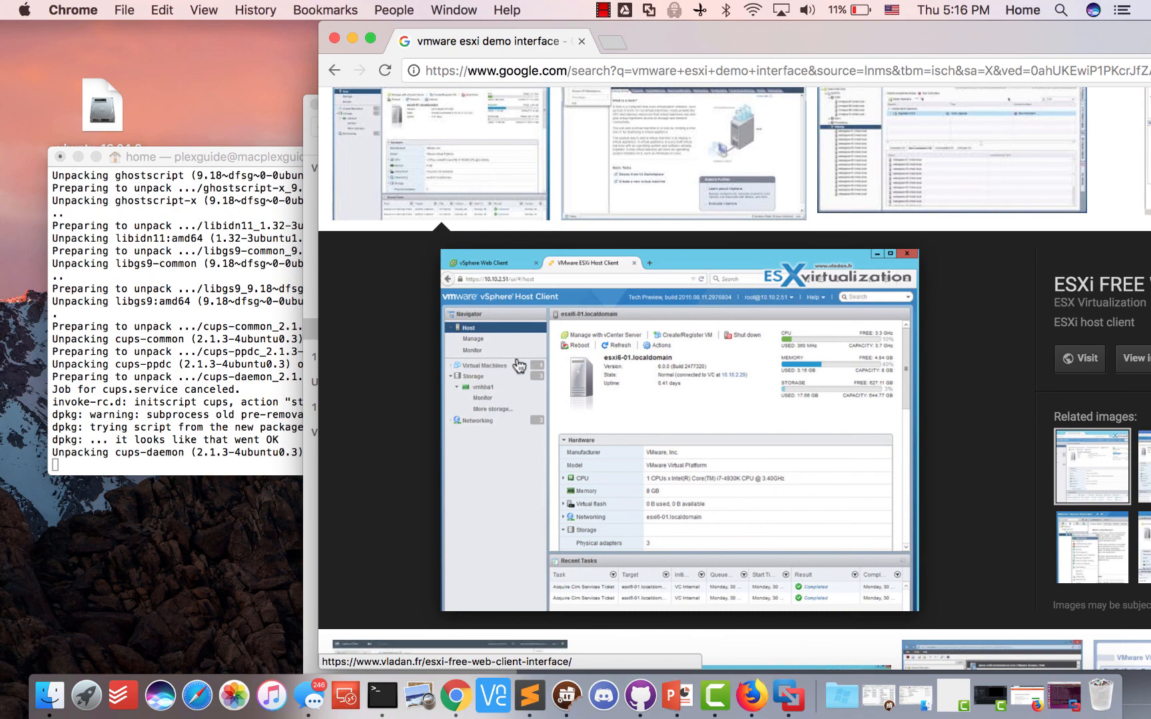
left_click(175, 340)
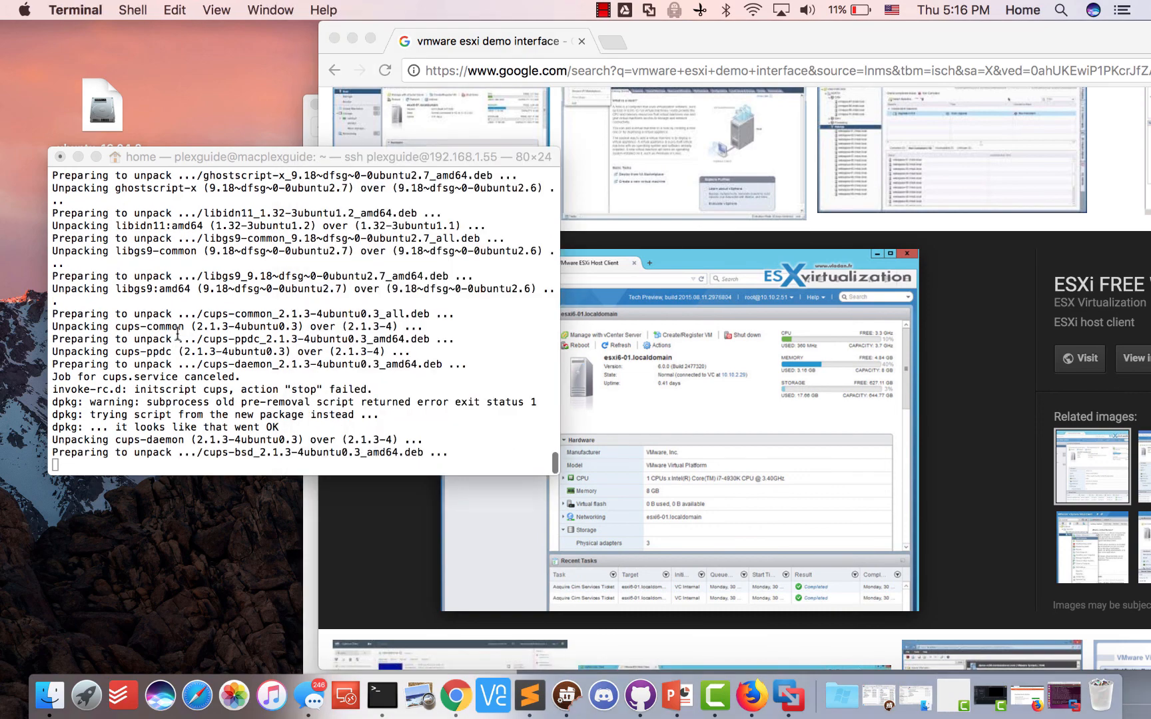
left_click(979, 463)
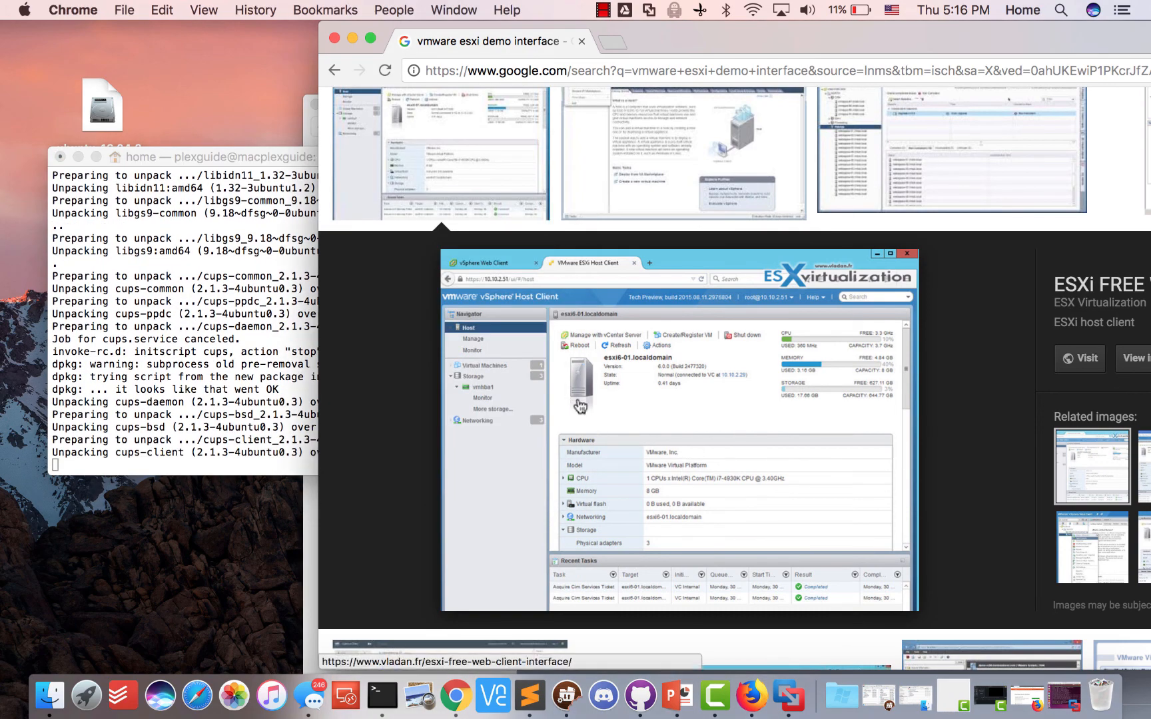
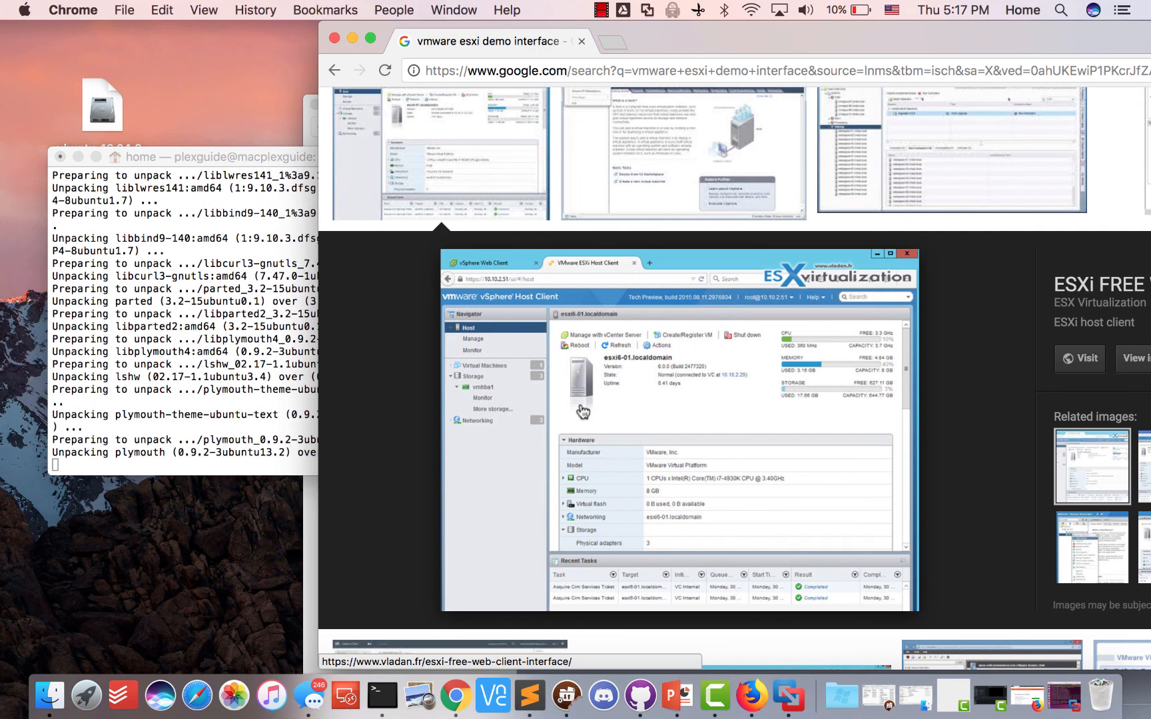
Google 'vmware fushion max processors' and open the 'Set the Number of Virtual Processors' documentation result
left_click(313, 366)
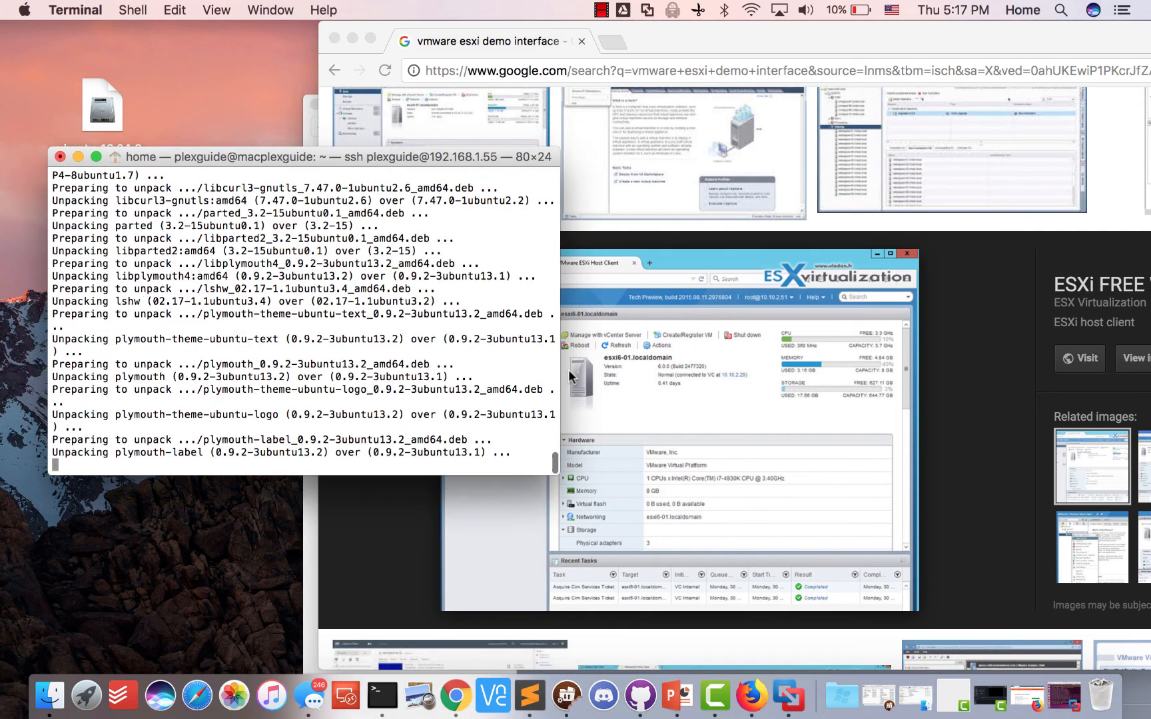
left_click(571, 349)
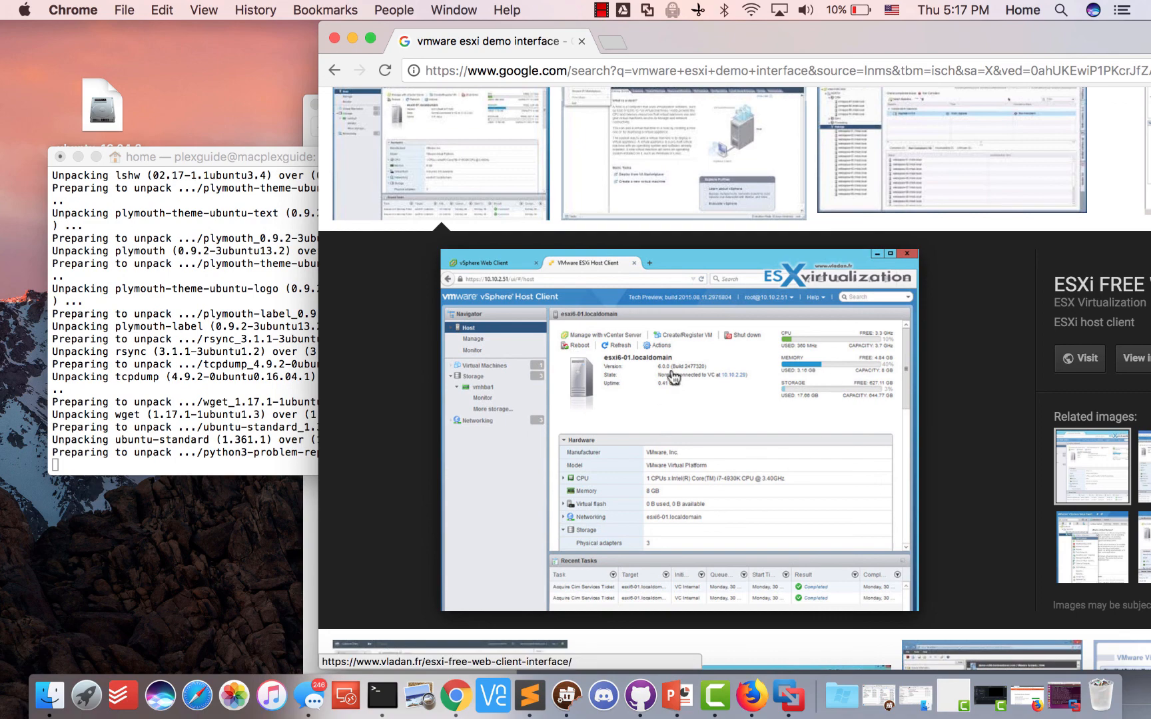
left_click(540, 70)
type("vmware ")
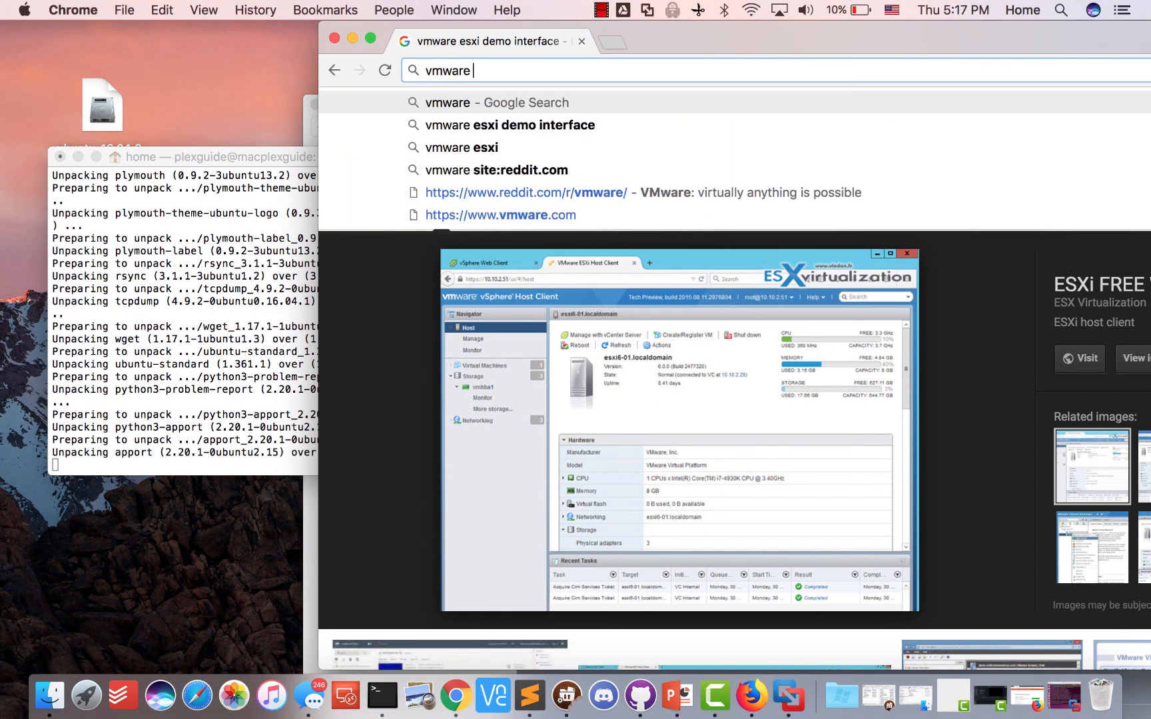
type("funsion")
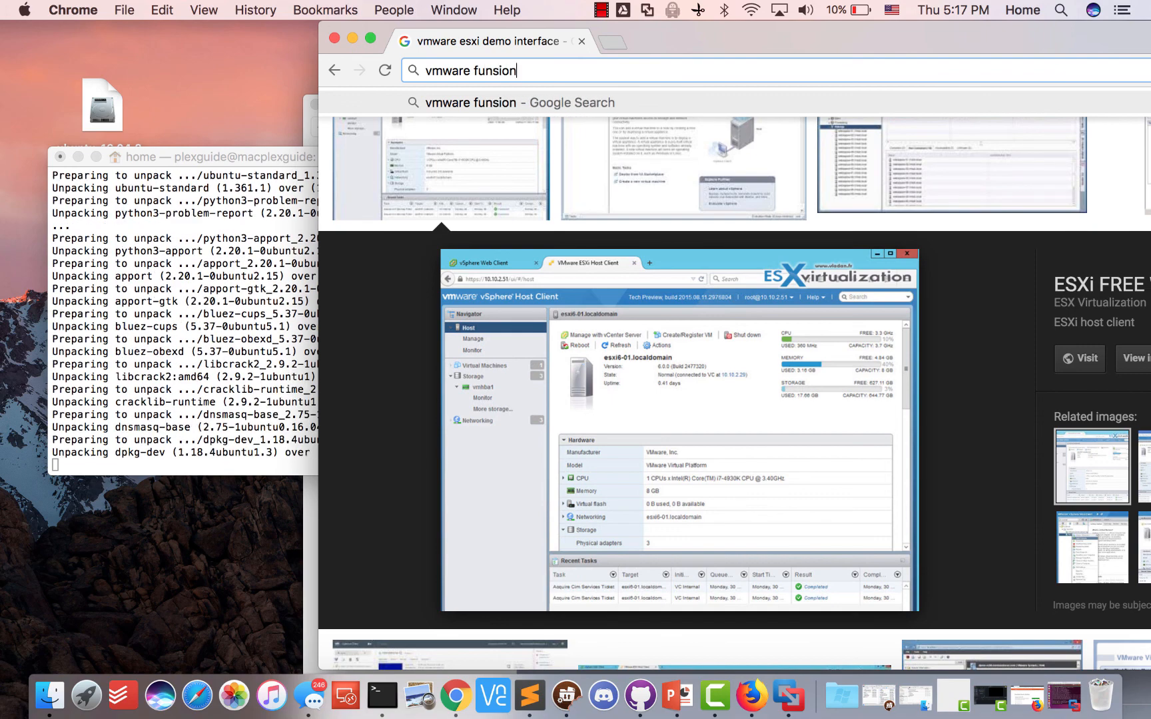
key("BackSpace")
key("BackSpace")
key("BackSpace")
key("BackSpace")
key("BackSpace")
type("shon")
key("BackSpace")
key("BackSpace")
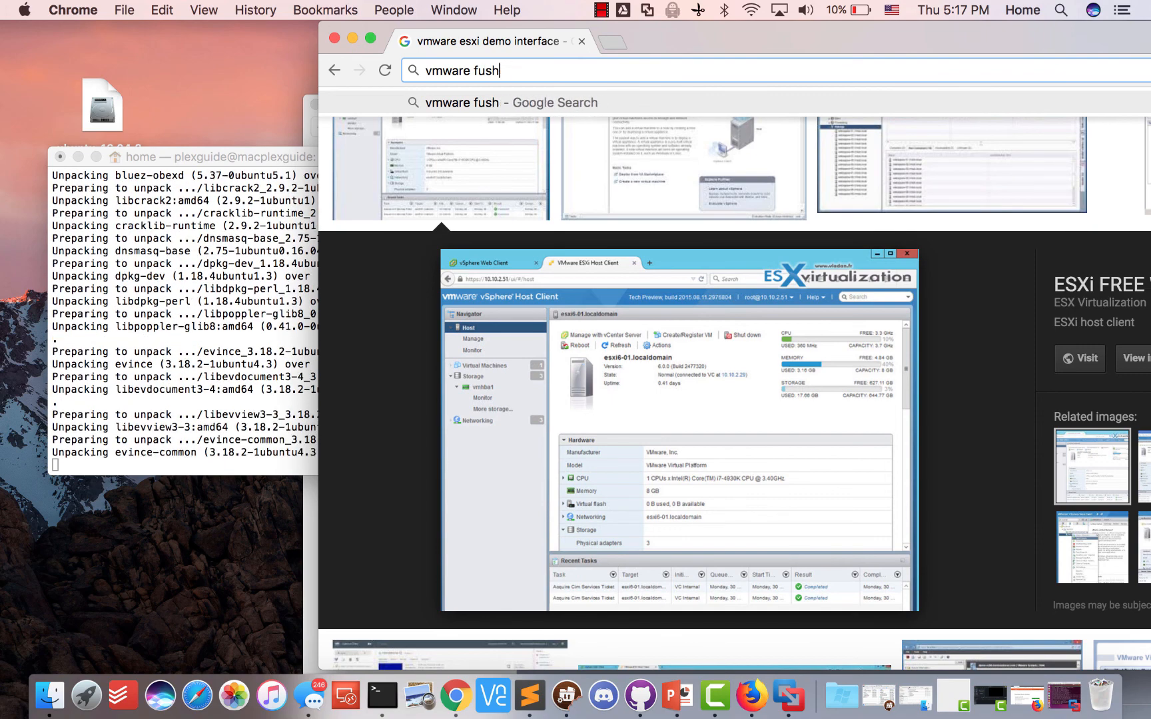
type("ion")
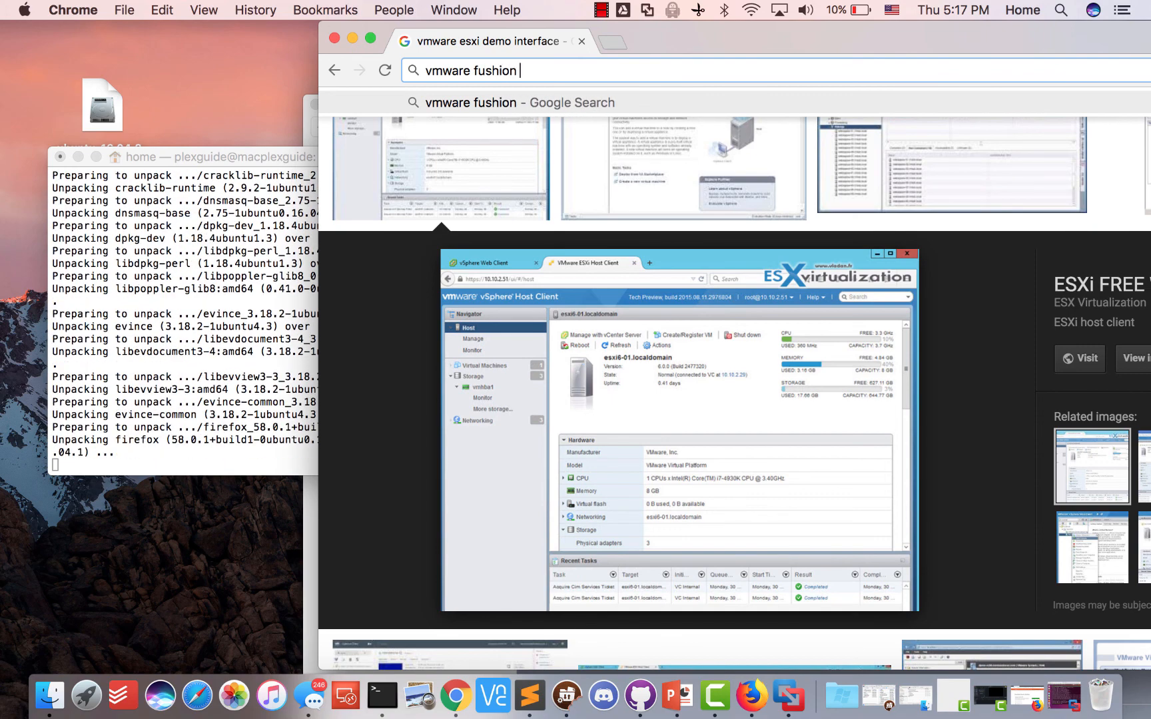
type(" lim")
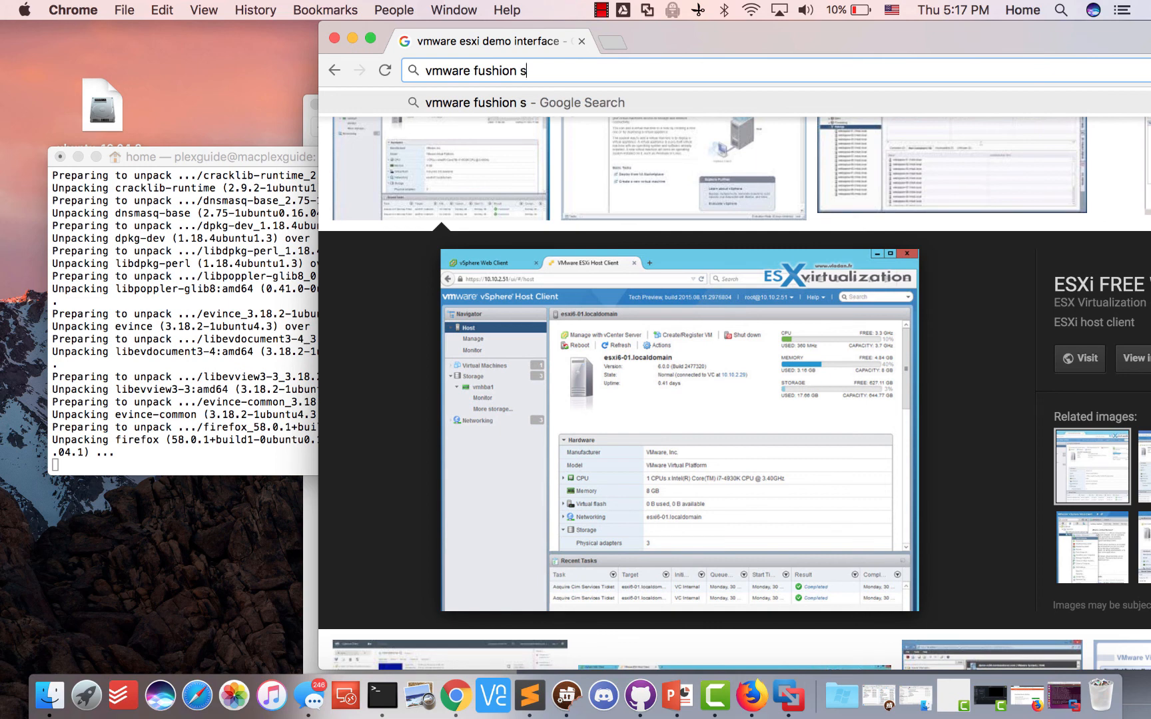
key("BackSpace")
key("BackSpace")
key("BackSpace")
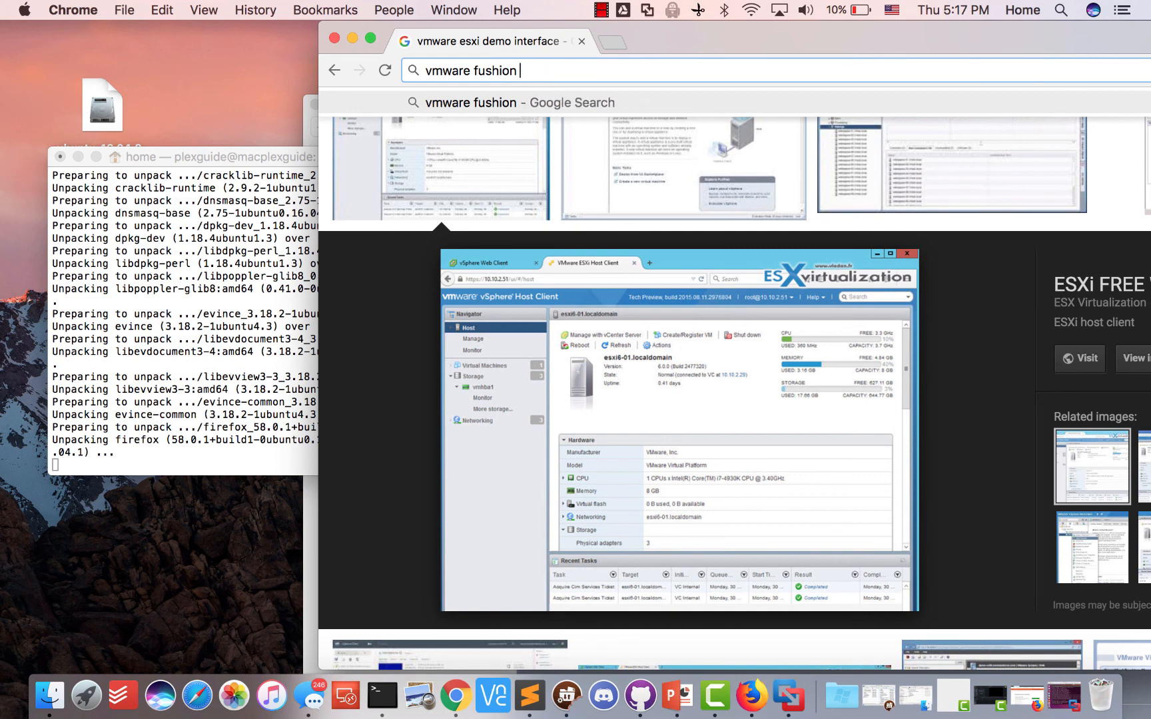
type("max processors")
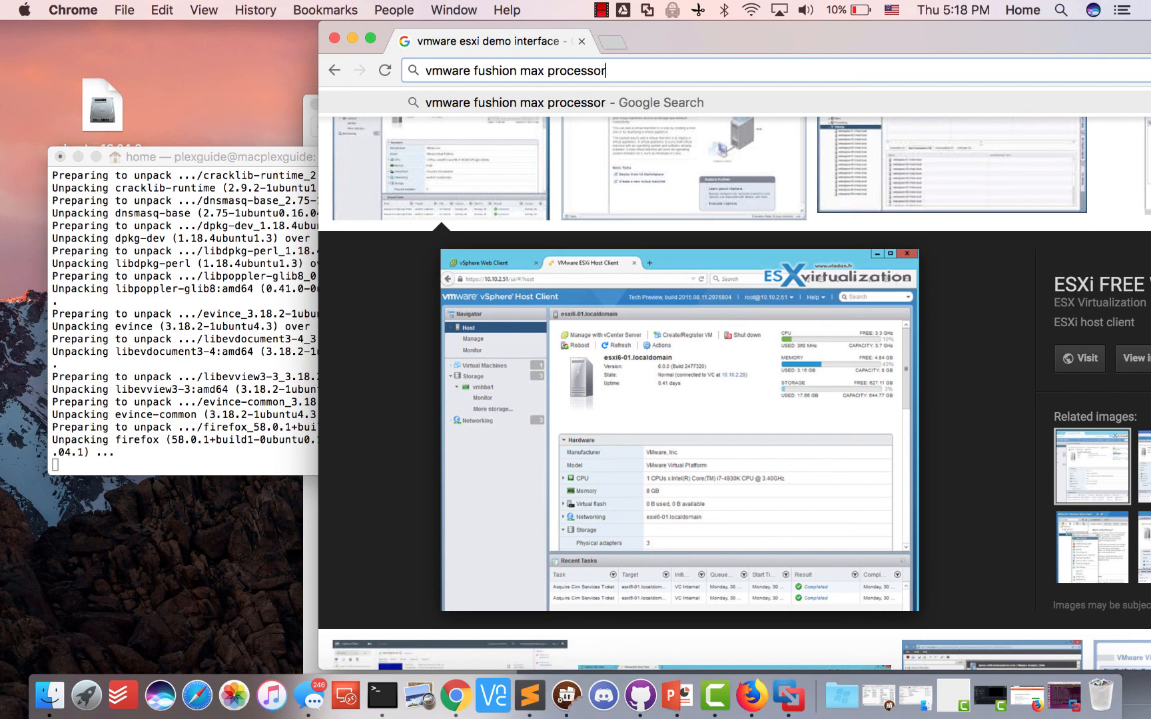
key("Return")
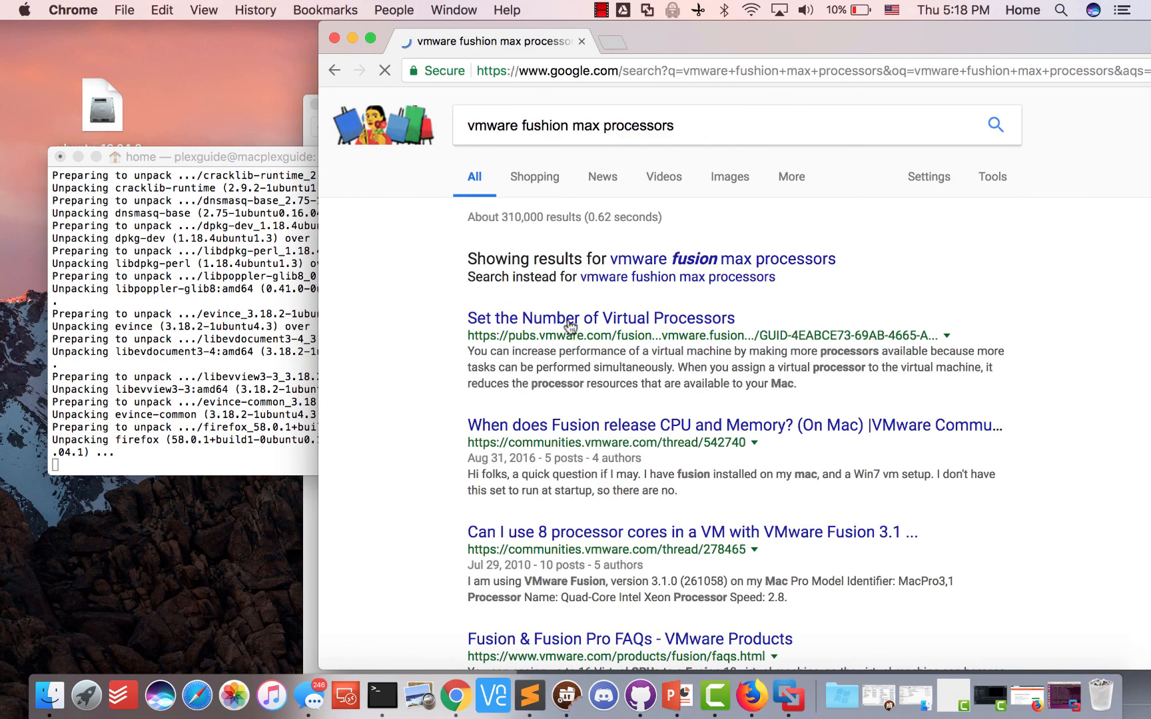
scroll(586, 329, "down", 2)
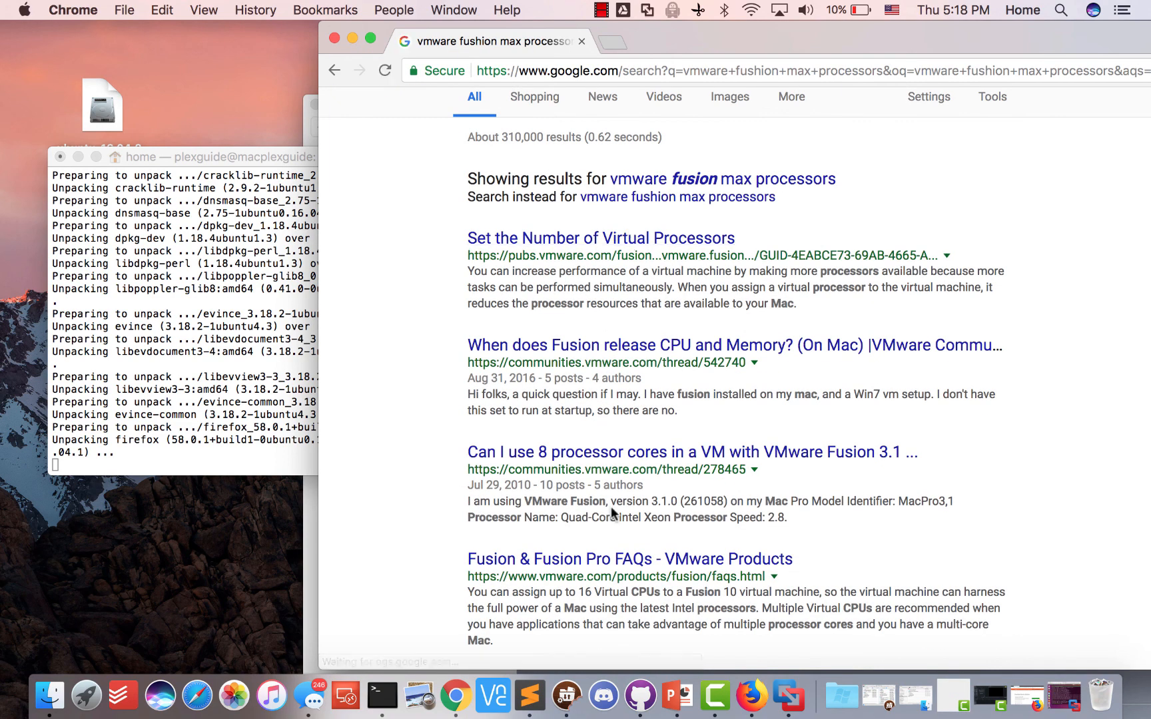
left_click(616, 244)
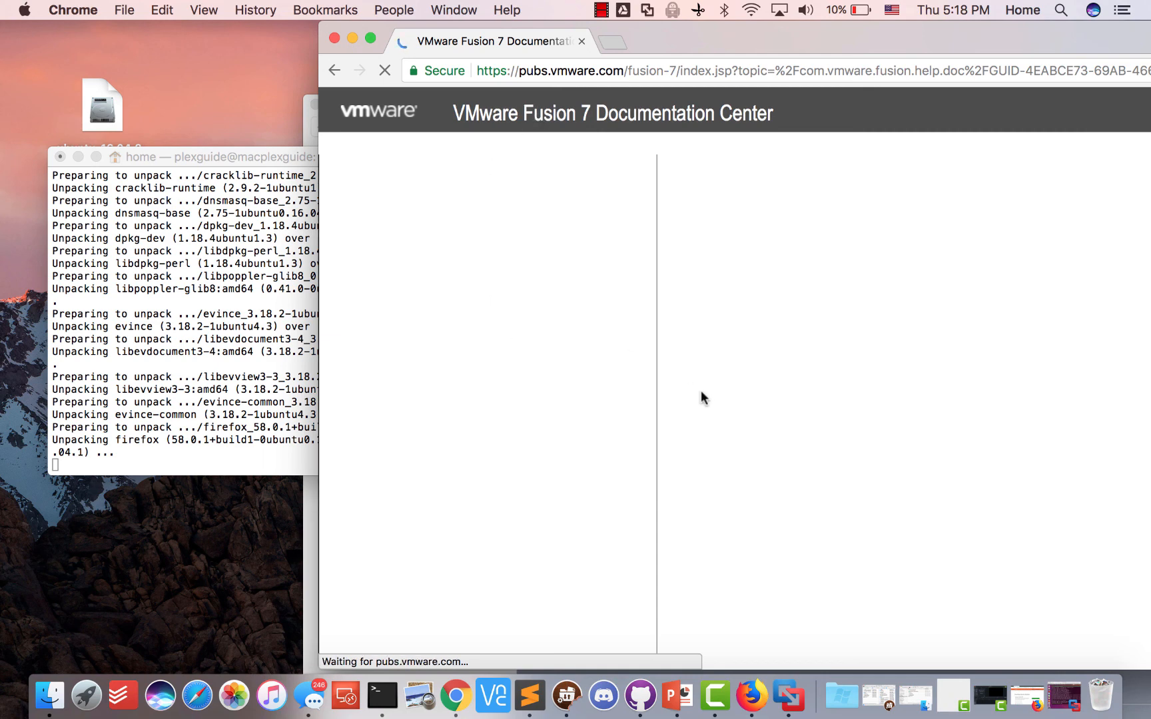
Read the recommended virtual processor counts on the Fusion documentation page
left_click(218, 308)
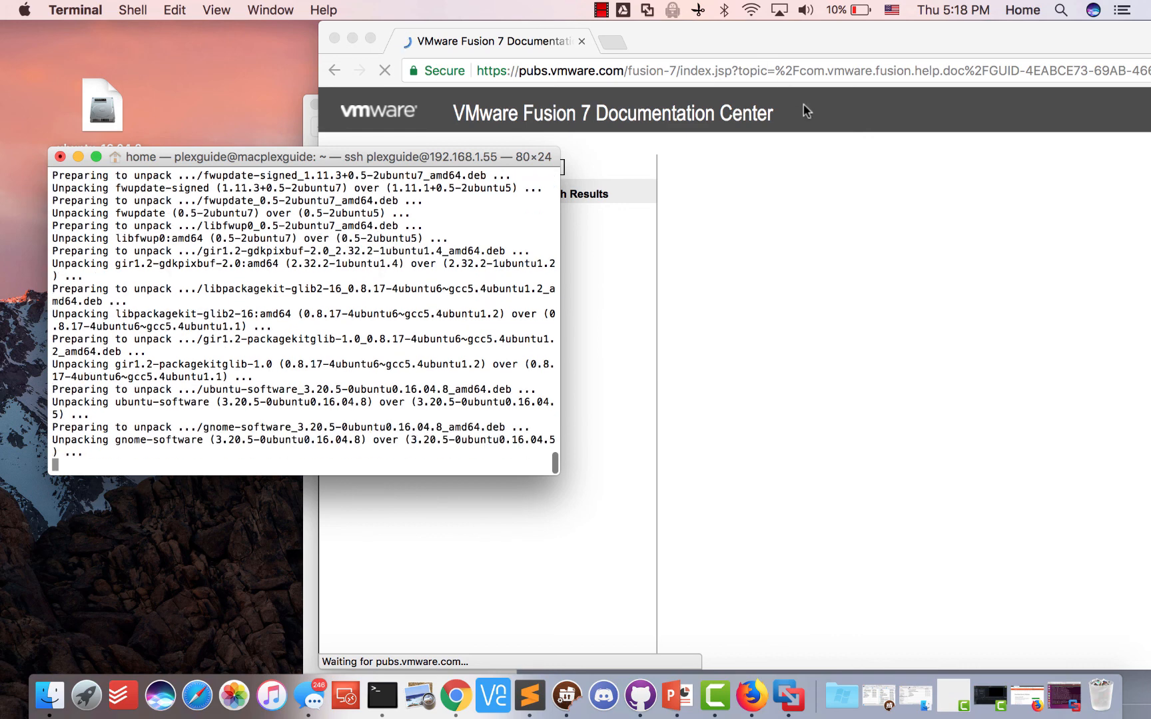
left_click(807, 111)
left_click(303, 379)
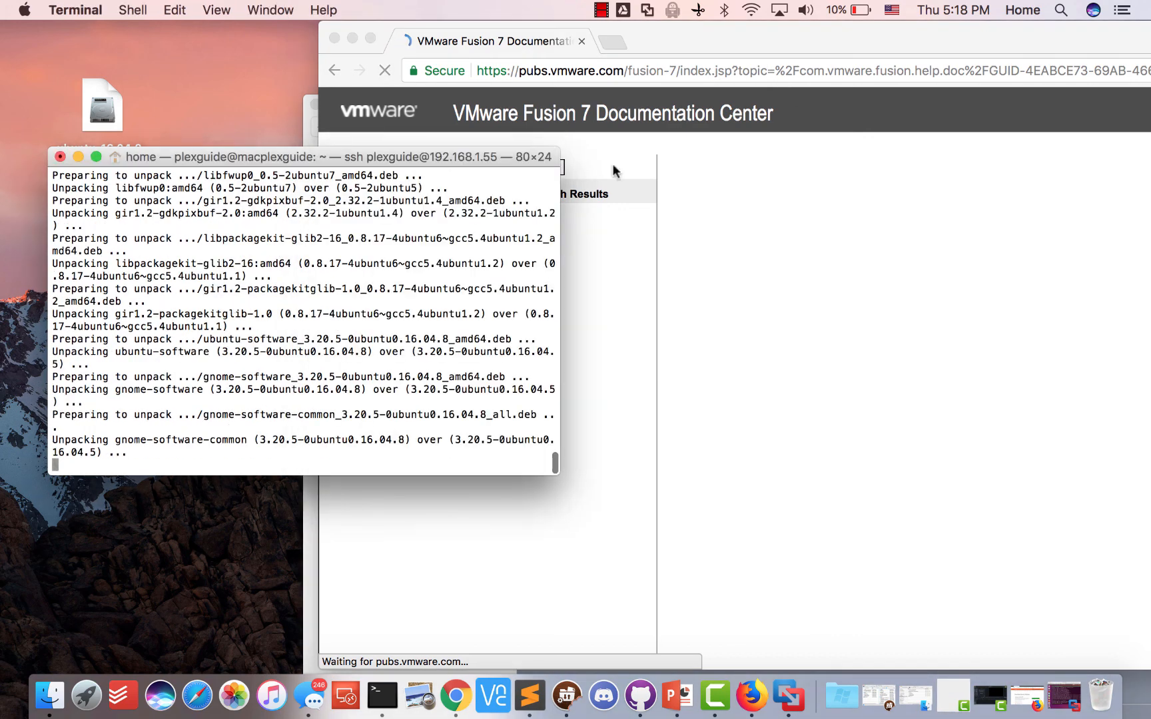
left_click(799, 115)
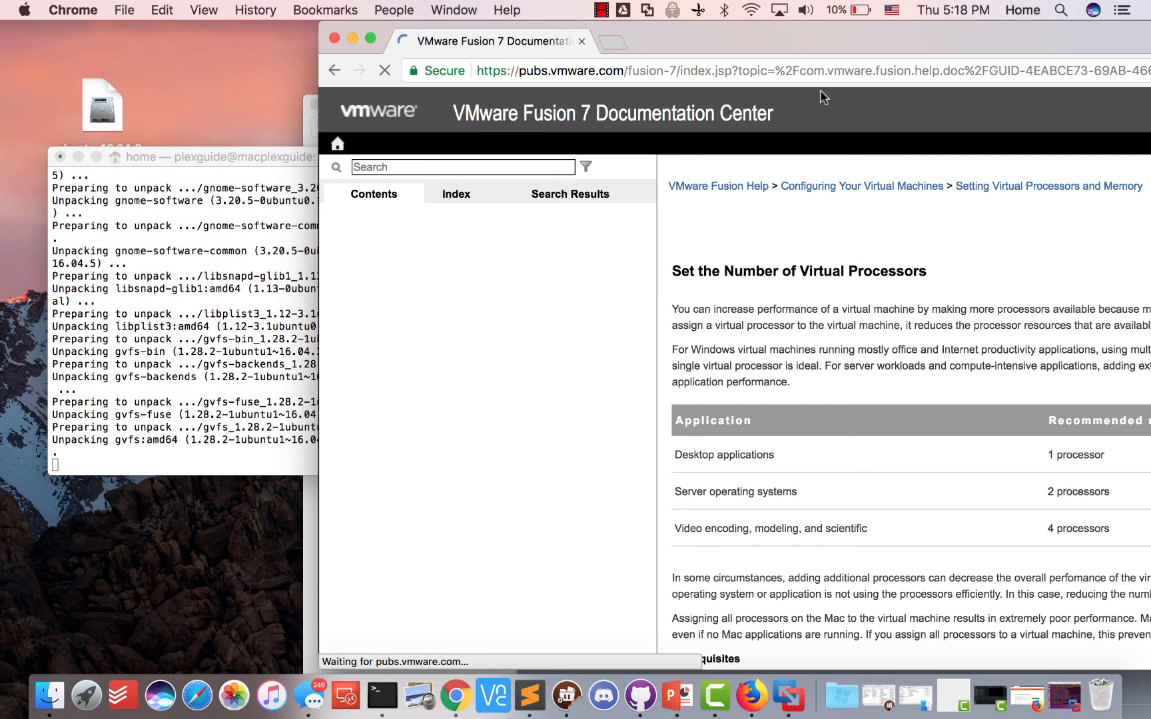
left_click_drag(819, 39, 731, 41)
scroll(793, 286, "down", 3)
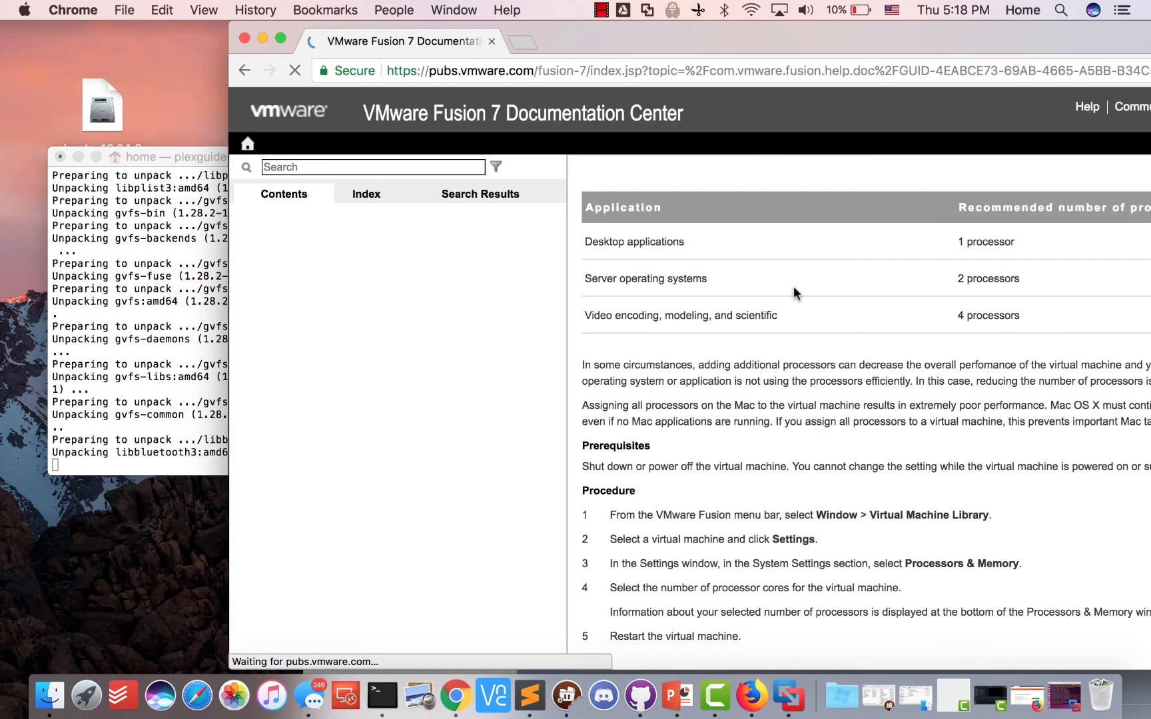
scroll(793, 287, "down", 1)
scroll(793, 288, "up", 4)
Go back to the max processors Google results and scroll through them
left_click(247, 74)
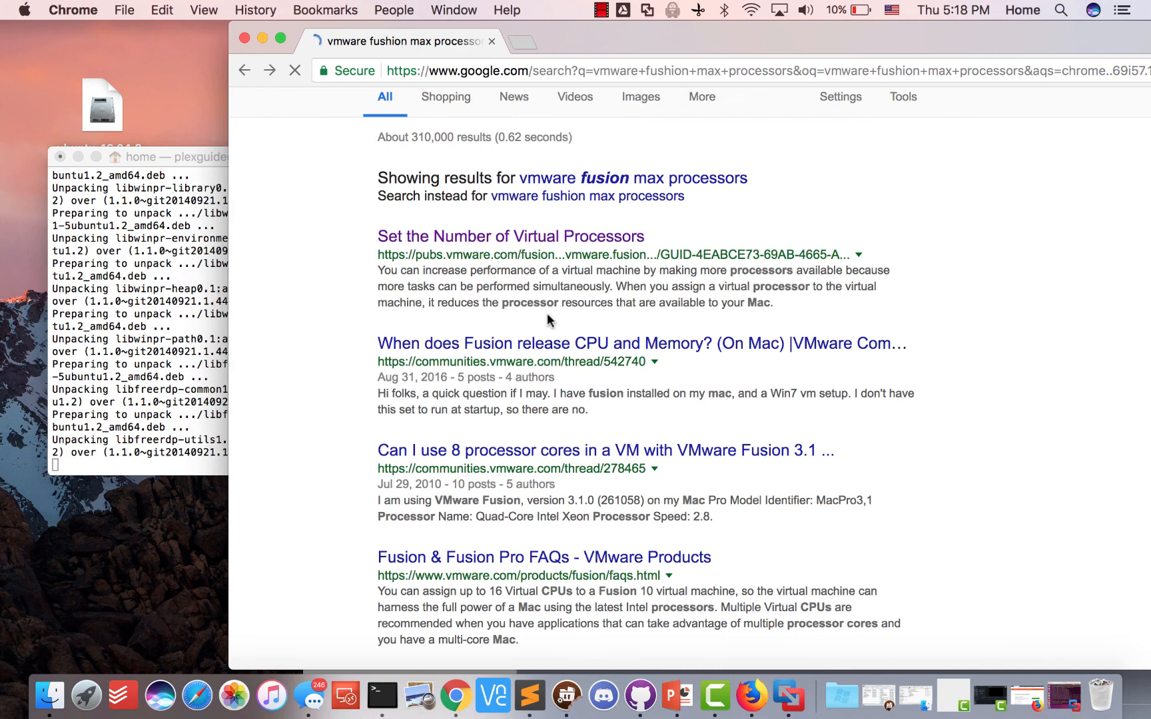
scroll(546, 318, "down", 2)
scroll(549, 326, "down", 4)
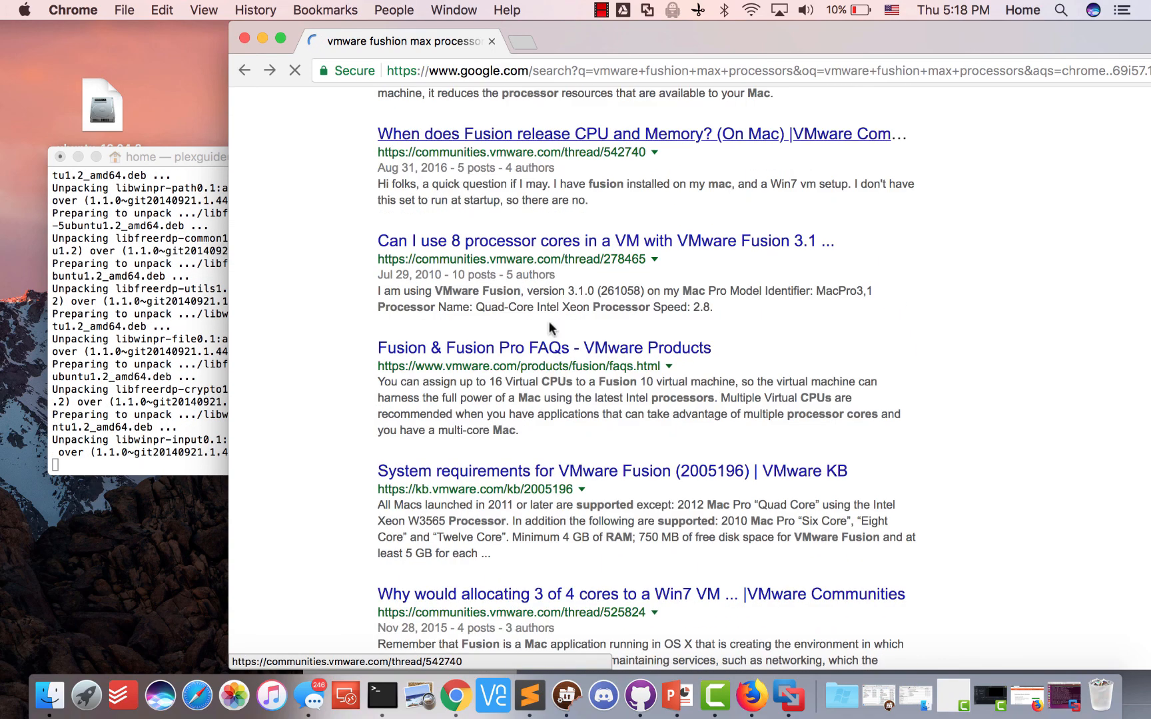
scroll(544, 401, "down", 8)
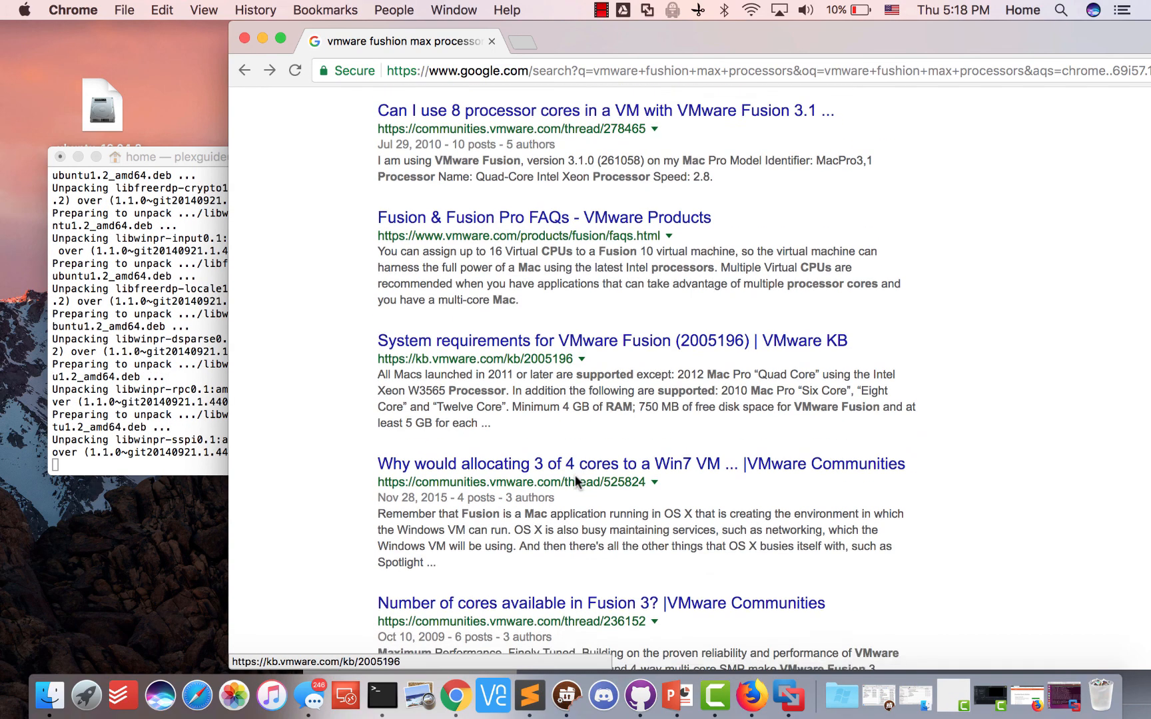
scroll(574, 475, "up", 18)
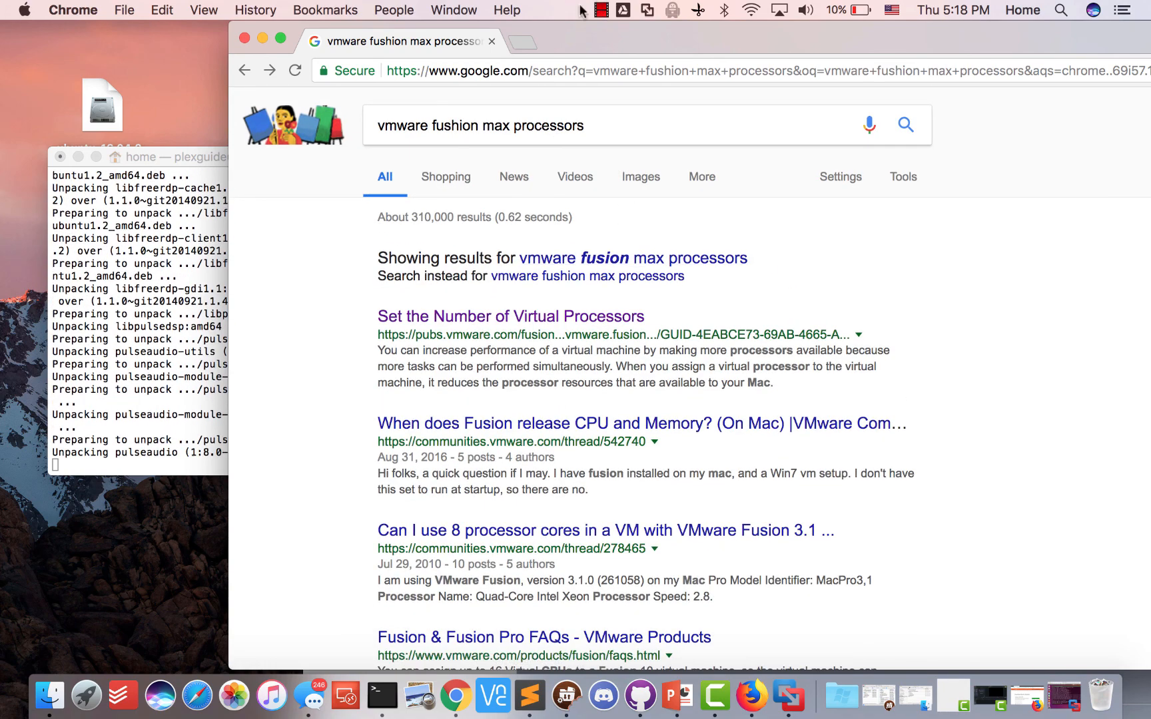
Confirm VMware Fusion is version 8.5.8 in About VMware Fusion, then show the Add (+) options
left_click(788, 695)
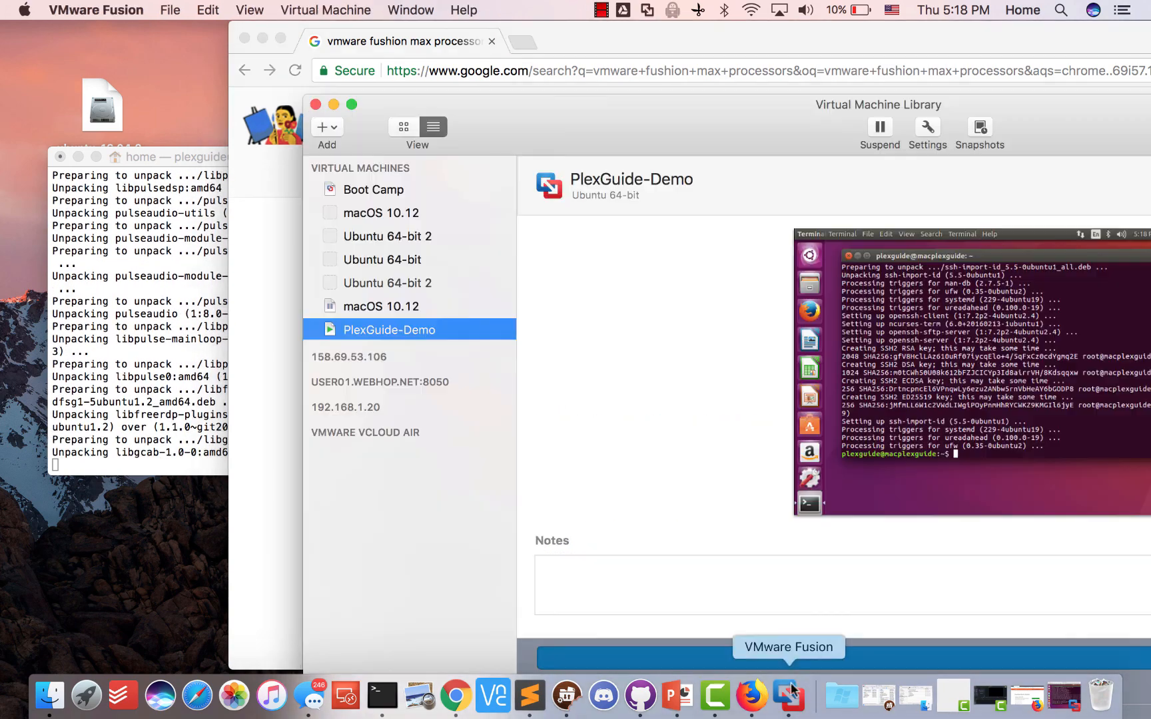
left_click(124, 10)
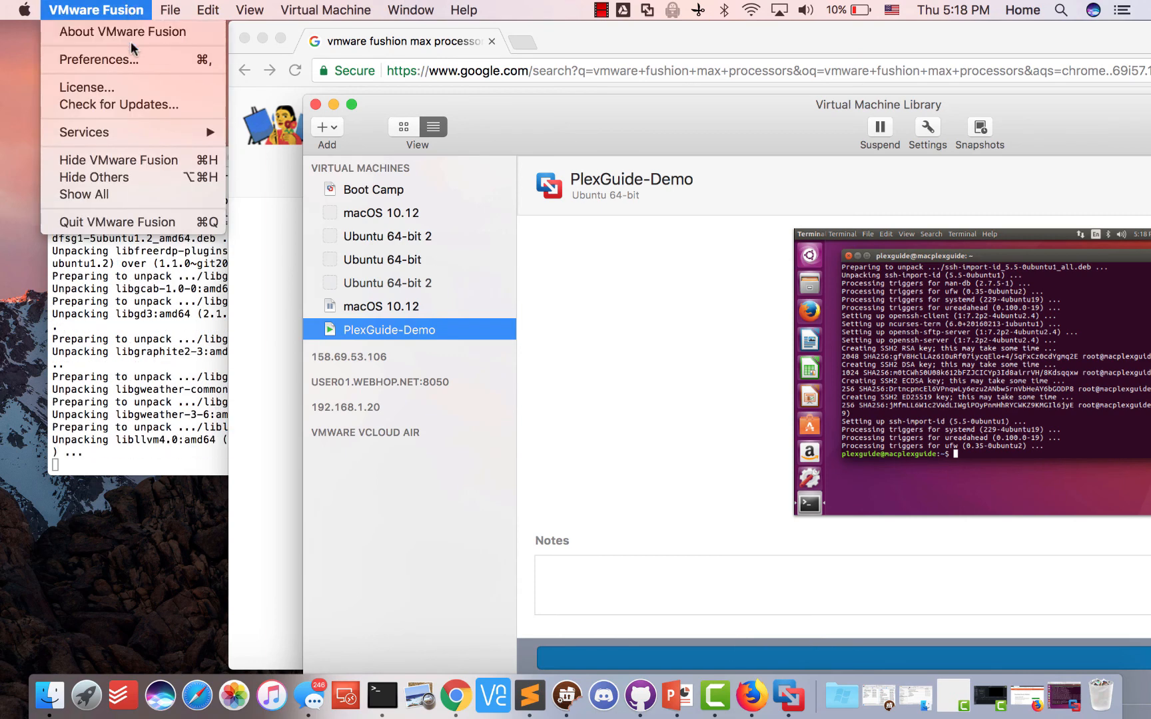
left_click(128, 33)
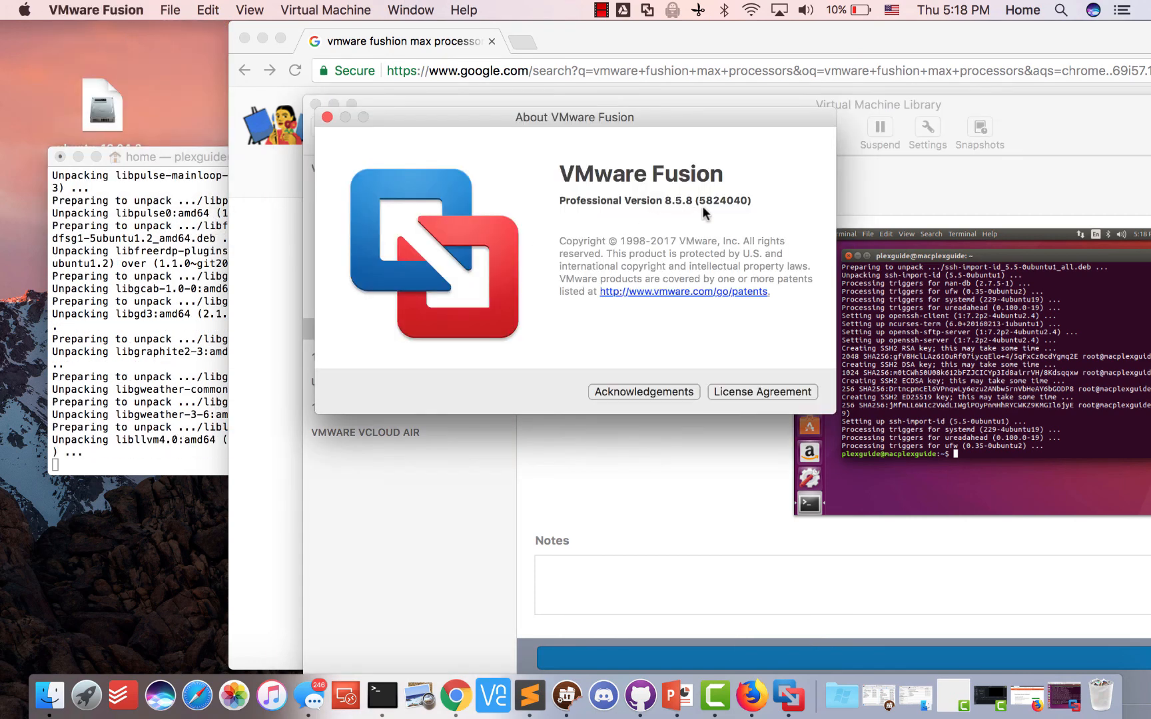
left_click(327, 117)
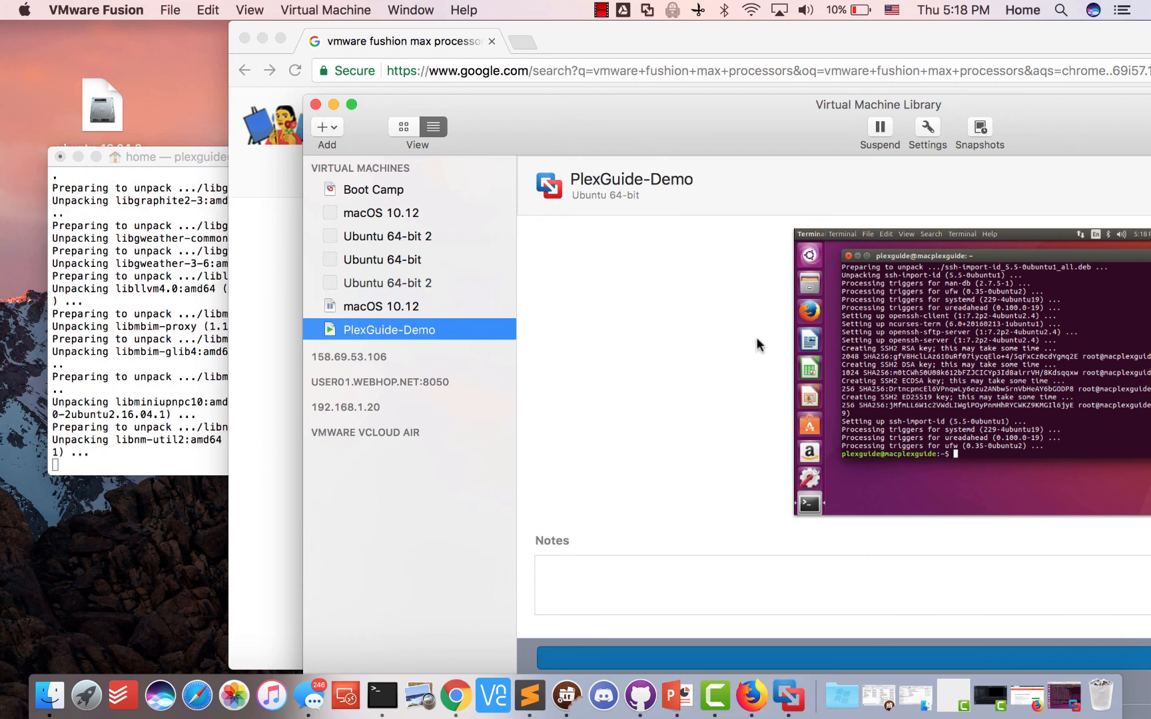
left_click_drag(586, 103, 547, 44)
left_click(268, 69)
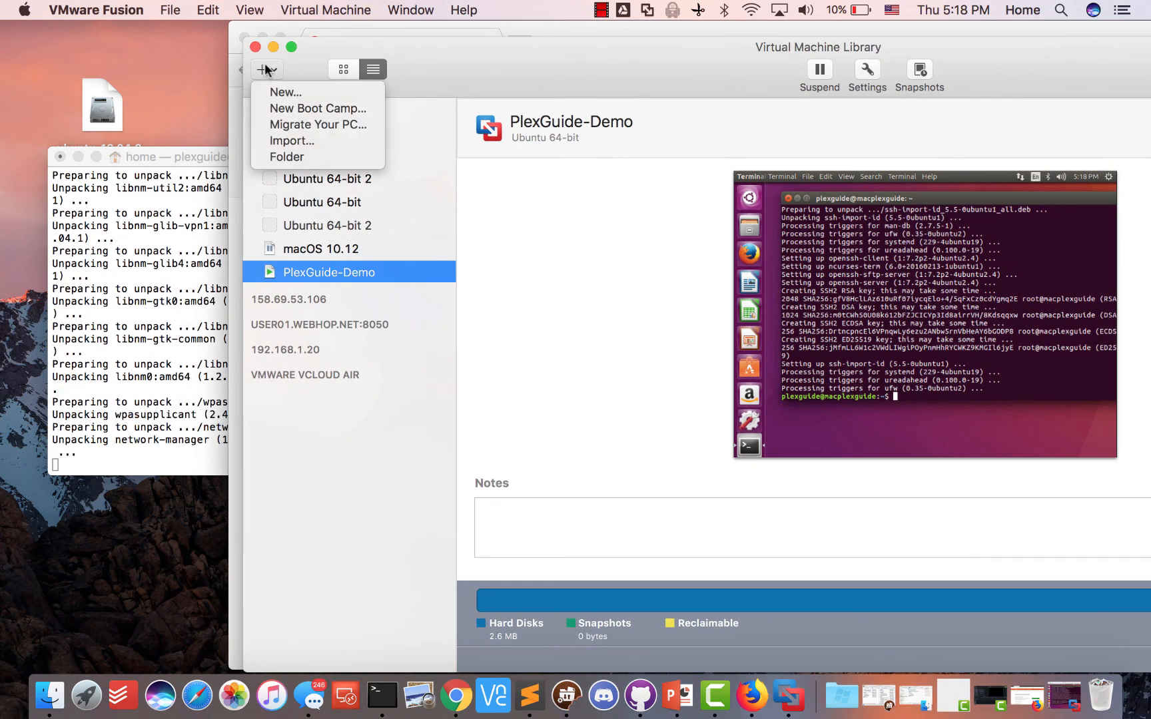
left_click(271, 93)
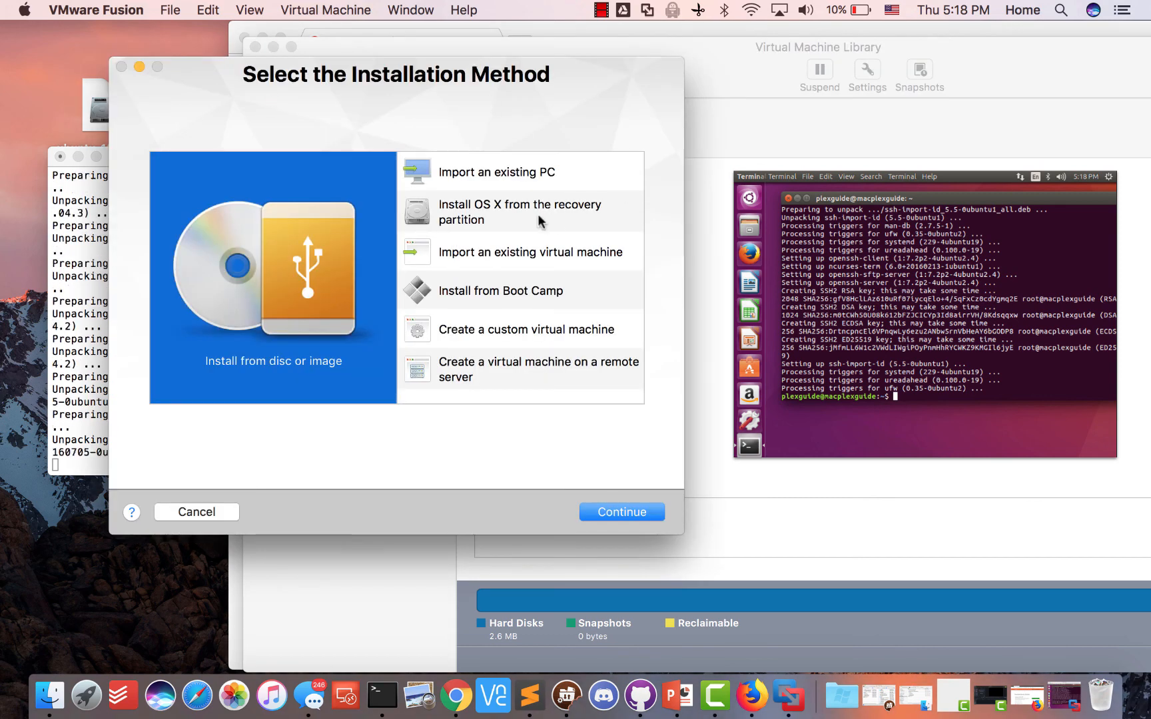
left_click(503, 333)
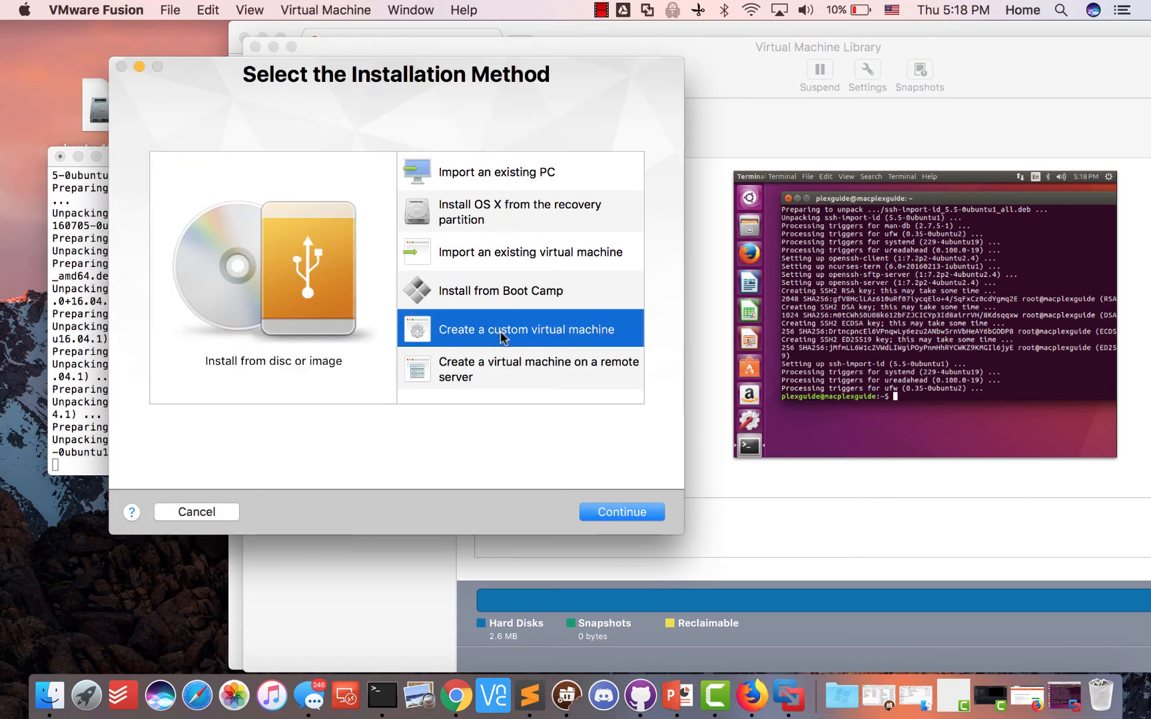
left_click(607, 511)
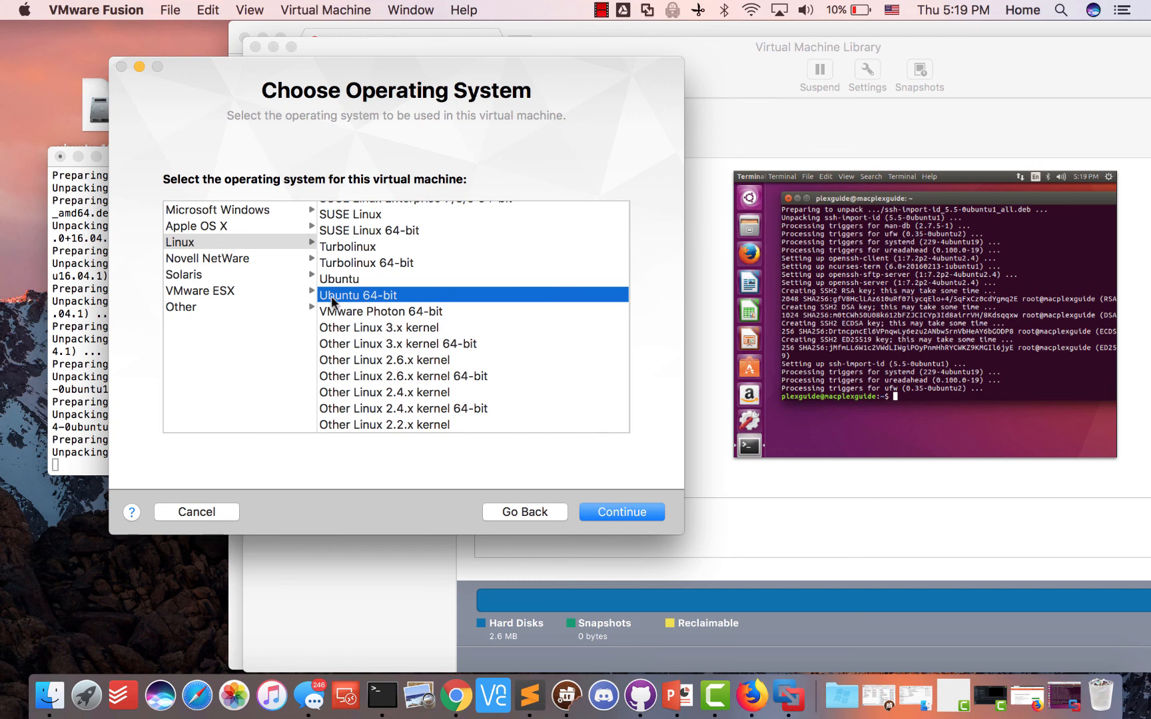
left_click(622, 512)
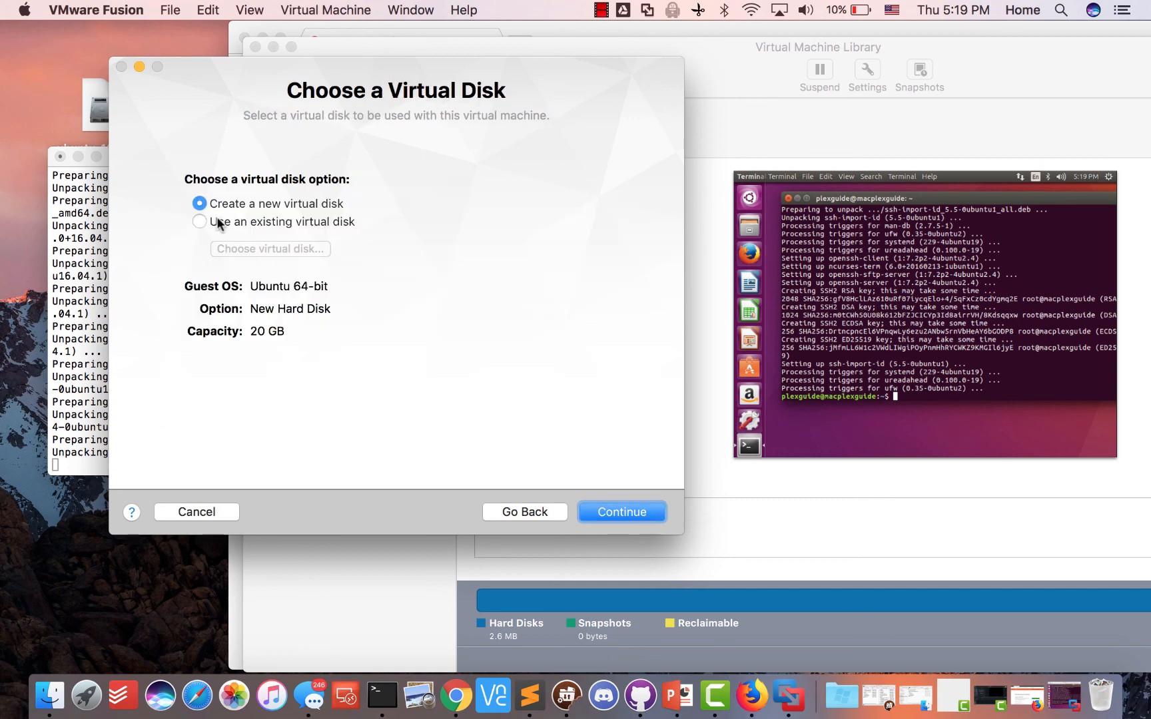
left_click(622, 510)
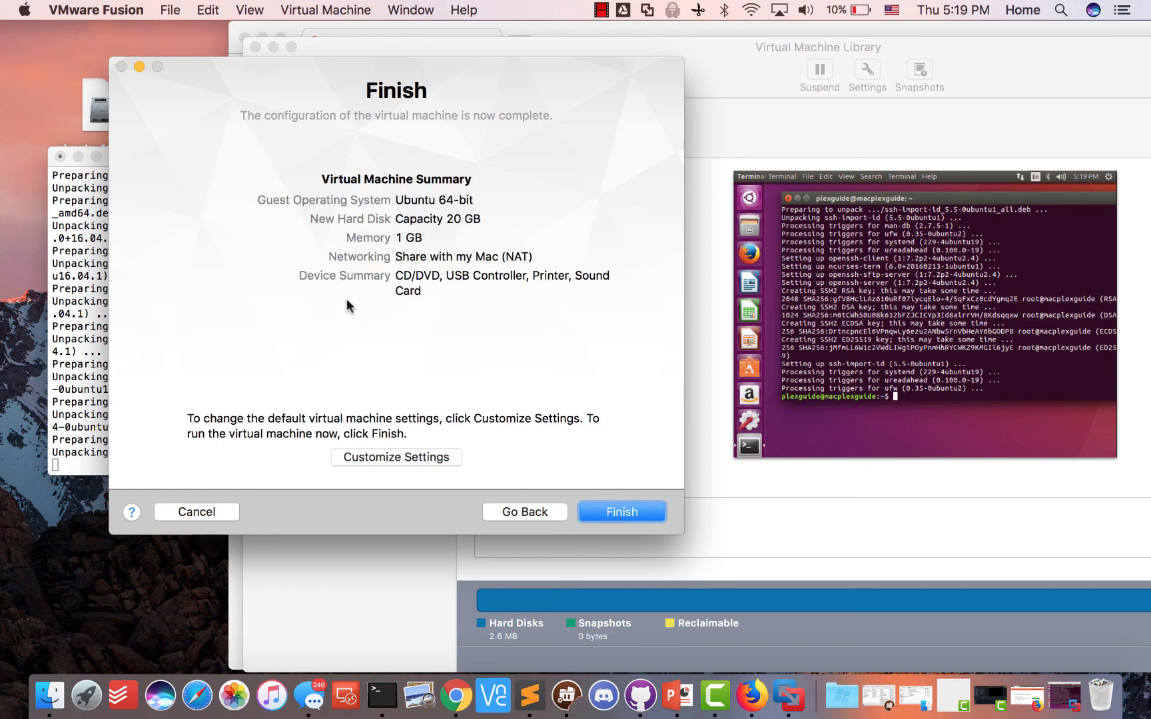
left_click(427, 458)
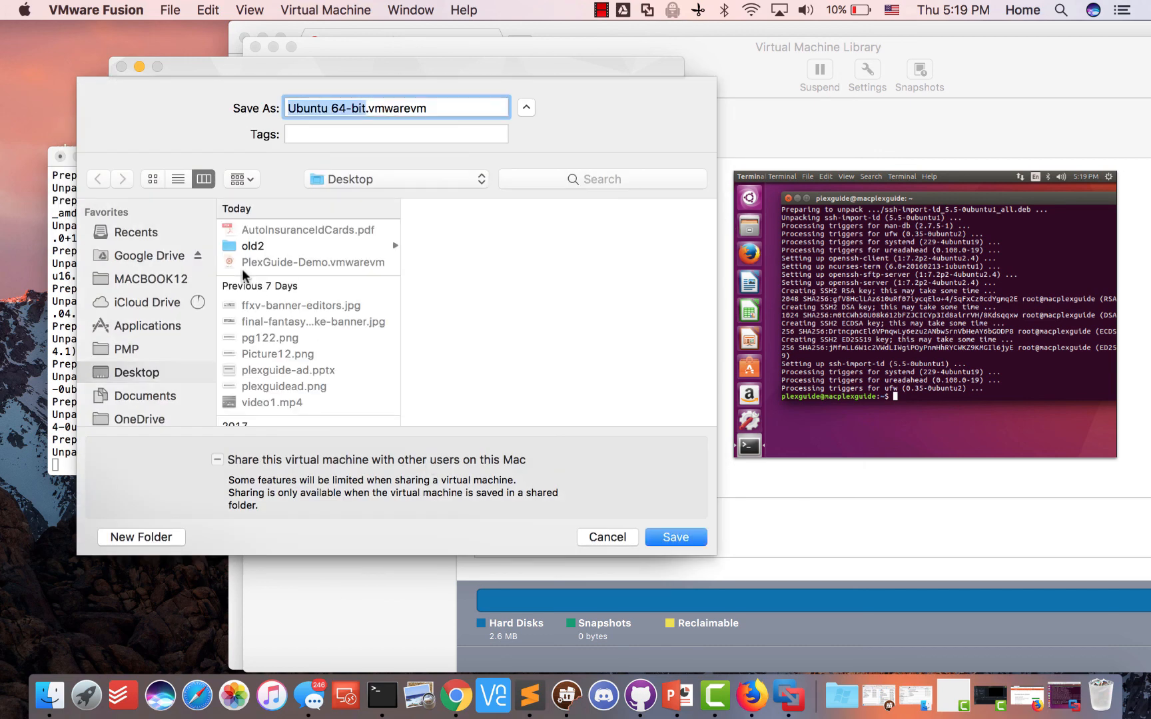
left_click(603, 537)
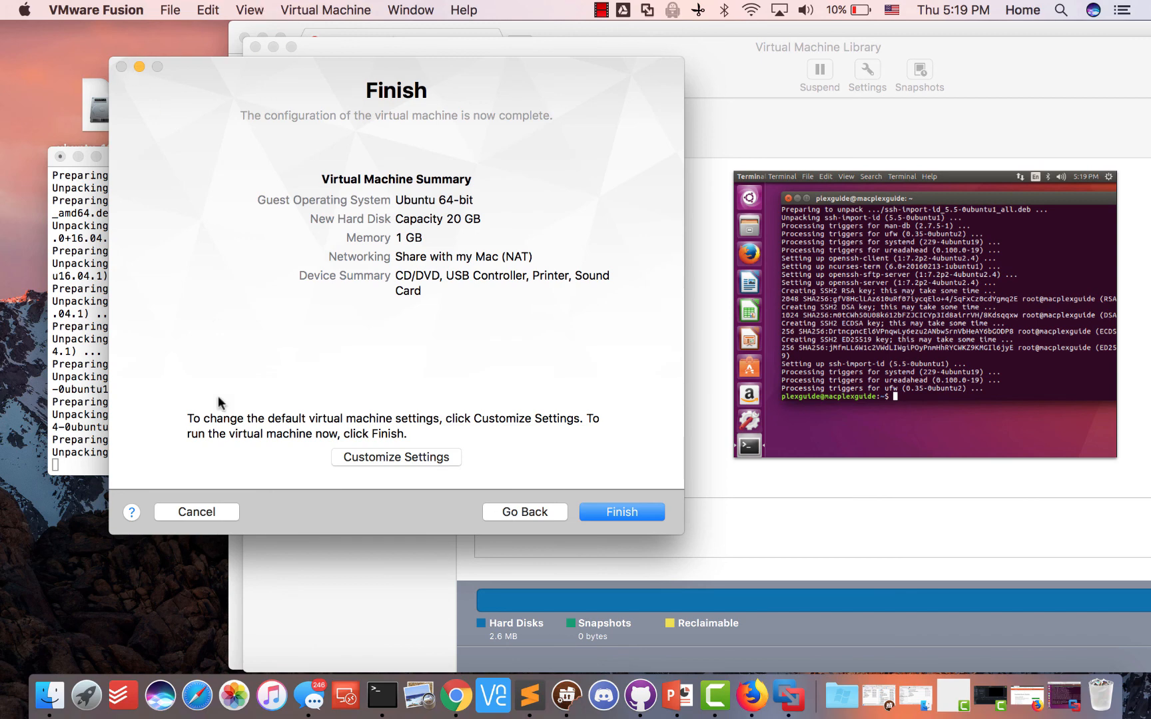
left_click(195, 510)
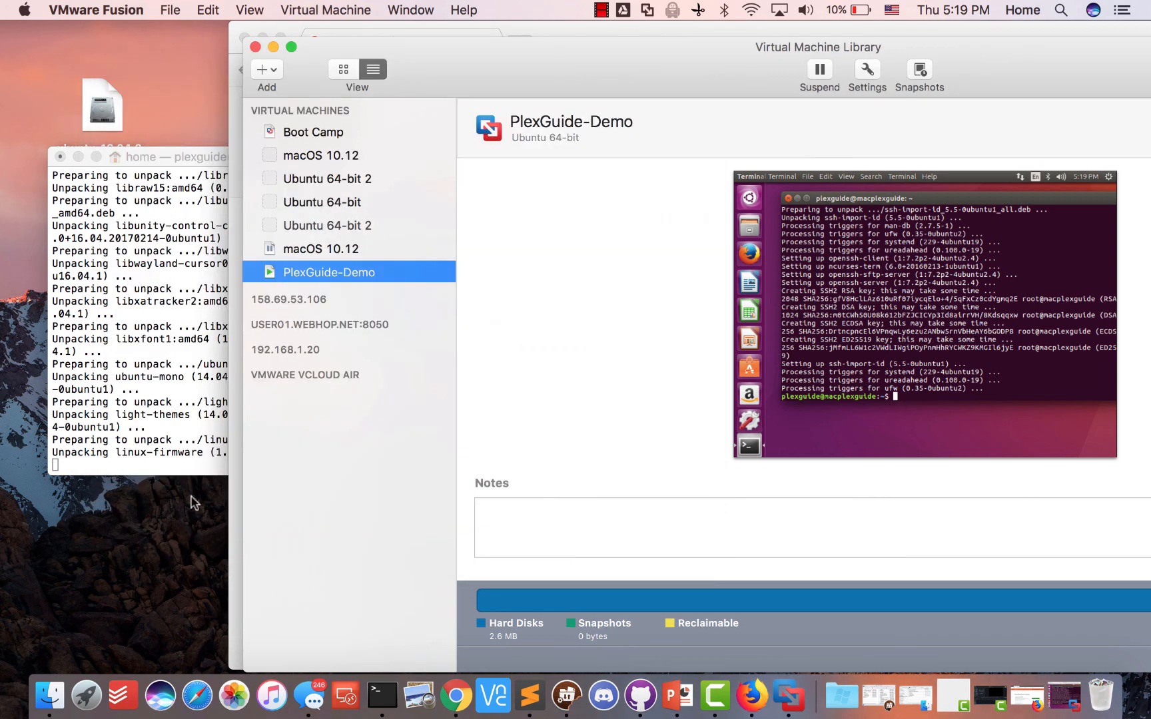
Scroll further through the max processors results, check the Terminal, then pause the screen recording
left_click(273, 47)
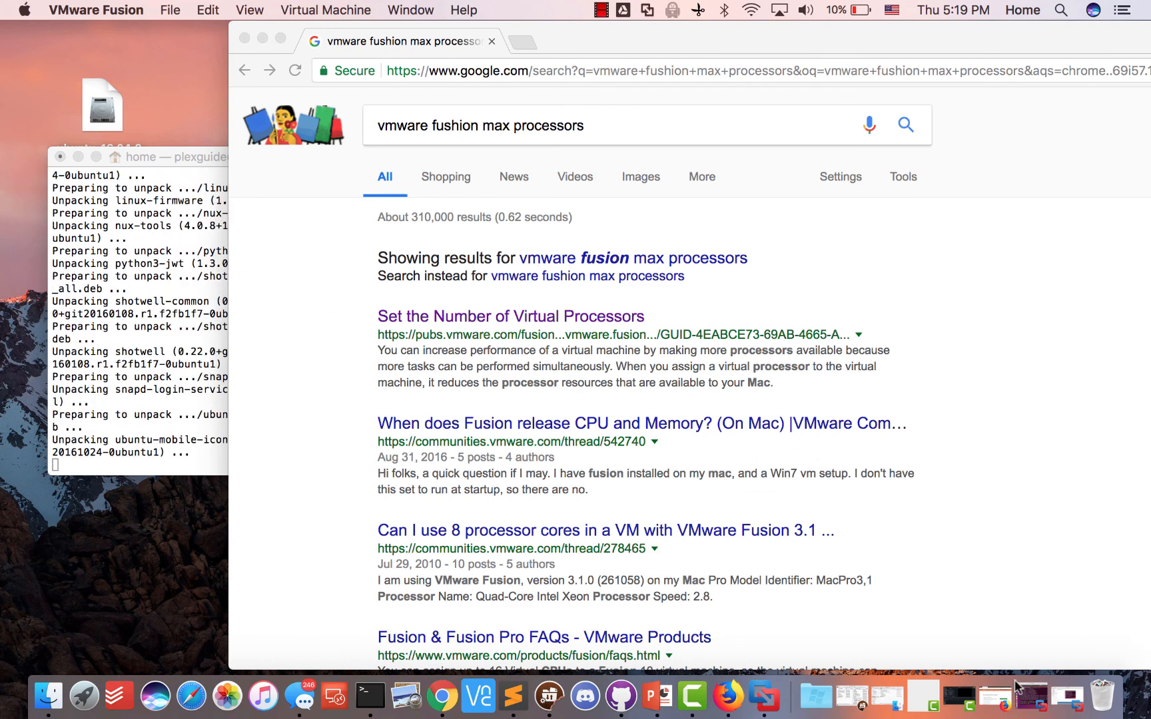
right_click(1102, 695)
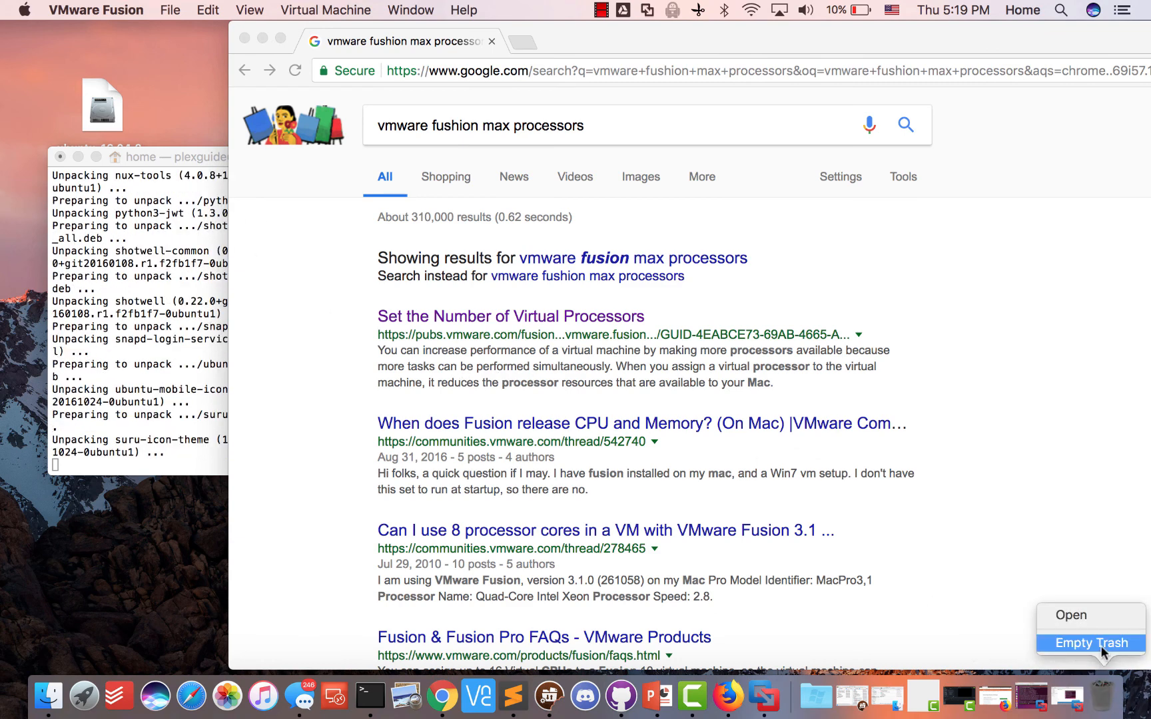
left_click(1031, 465)
scroll(558, 342, "down", 5)
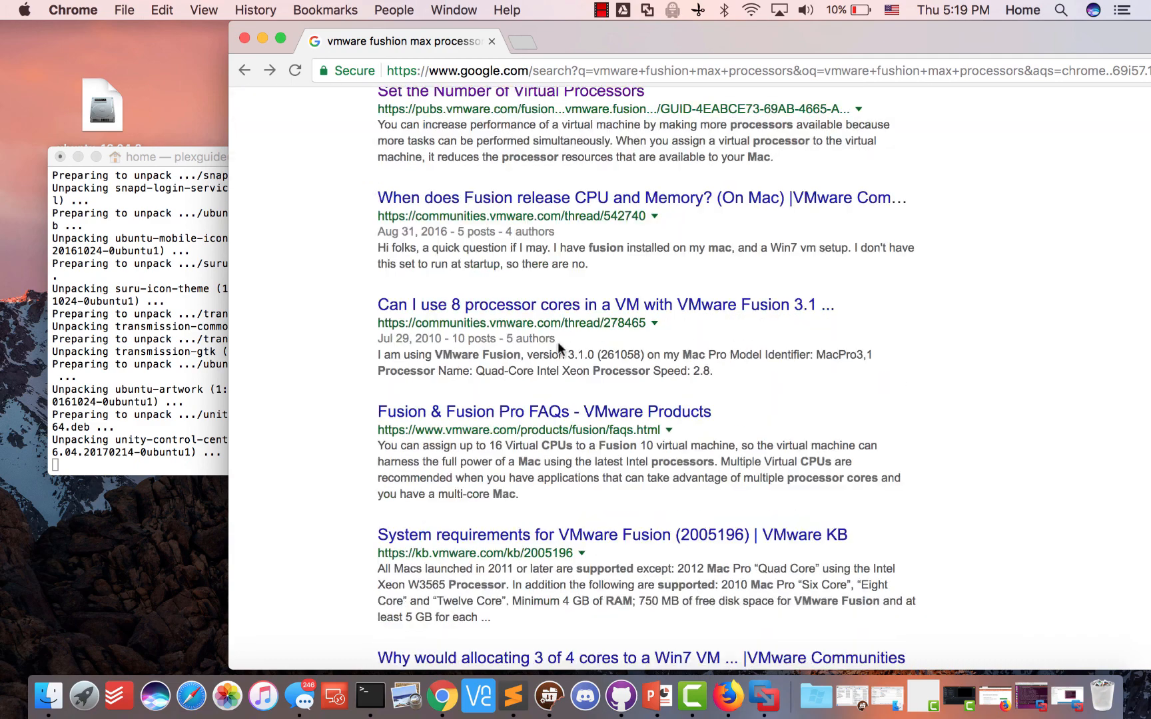
scroll(557, 341, "down", 4)
left_click(143, 336)
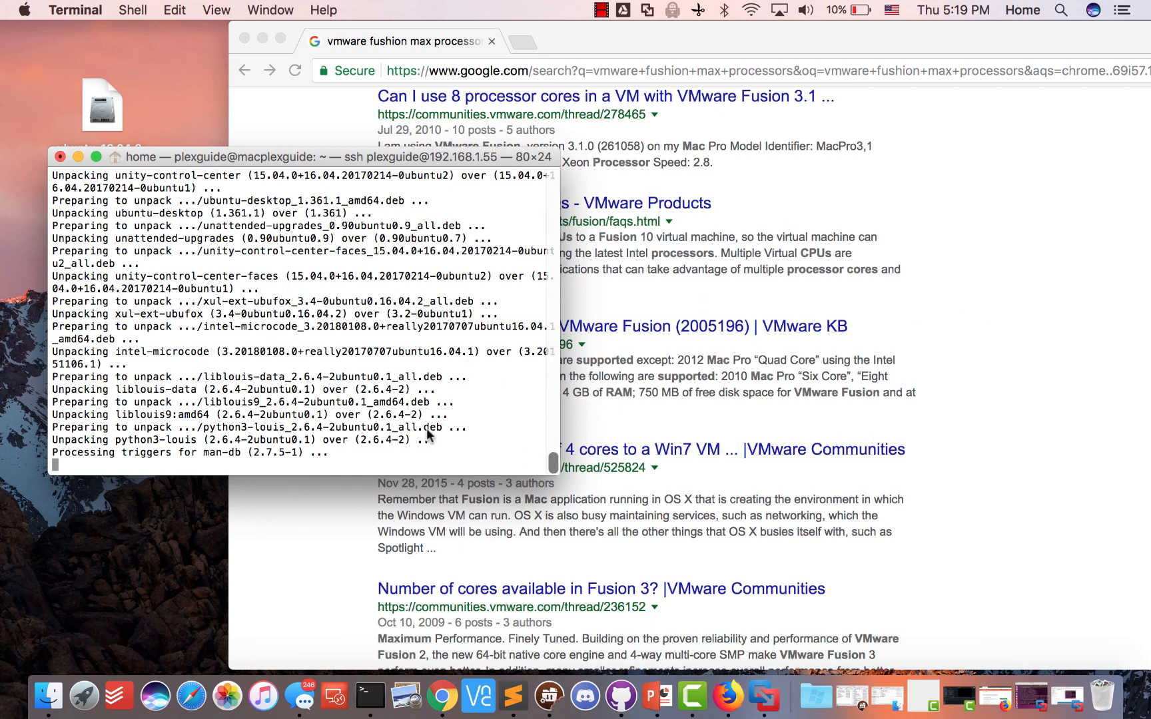
left_click(1045, 305)
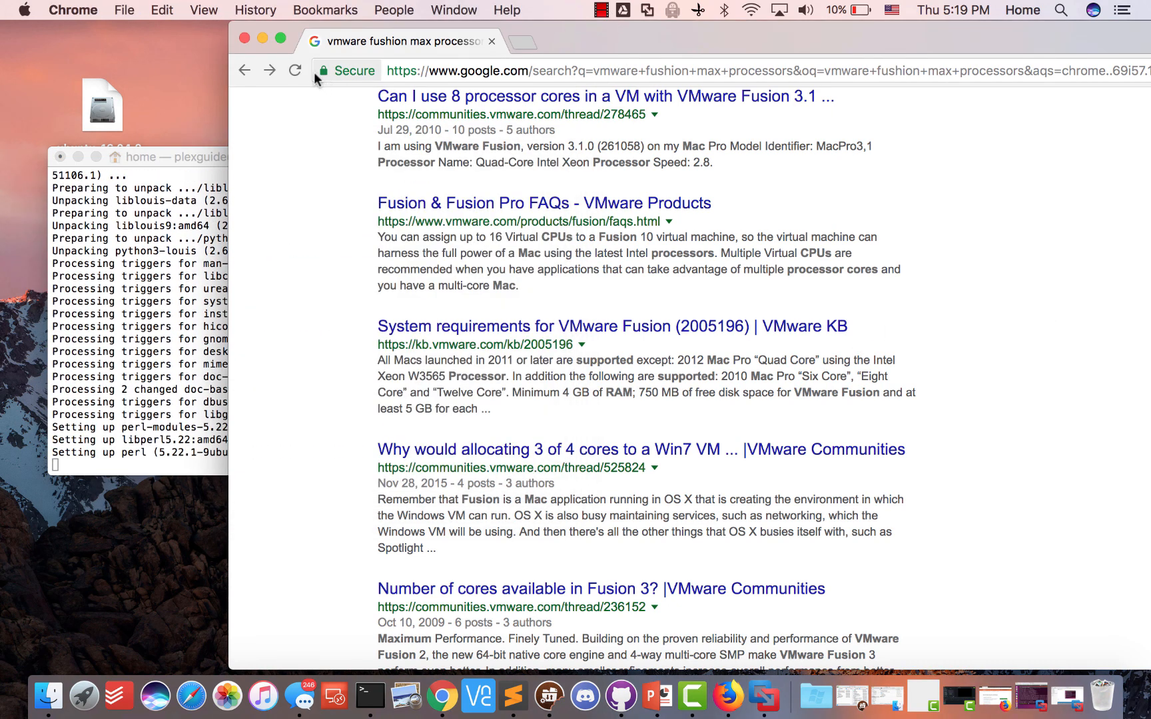
left_click(600, 10)
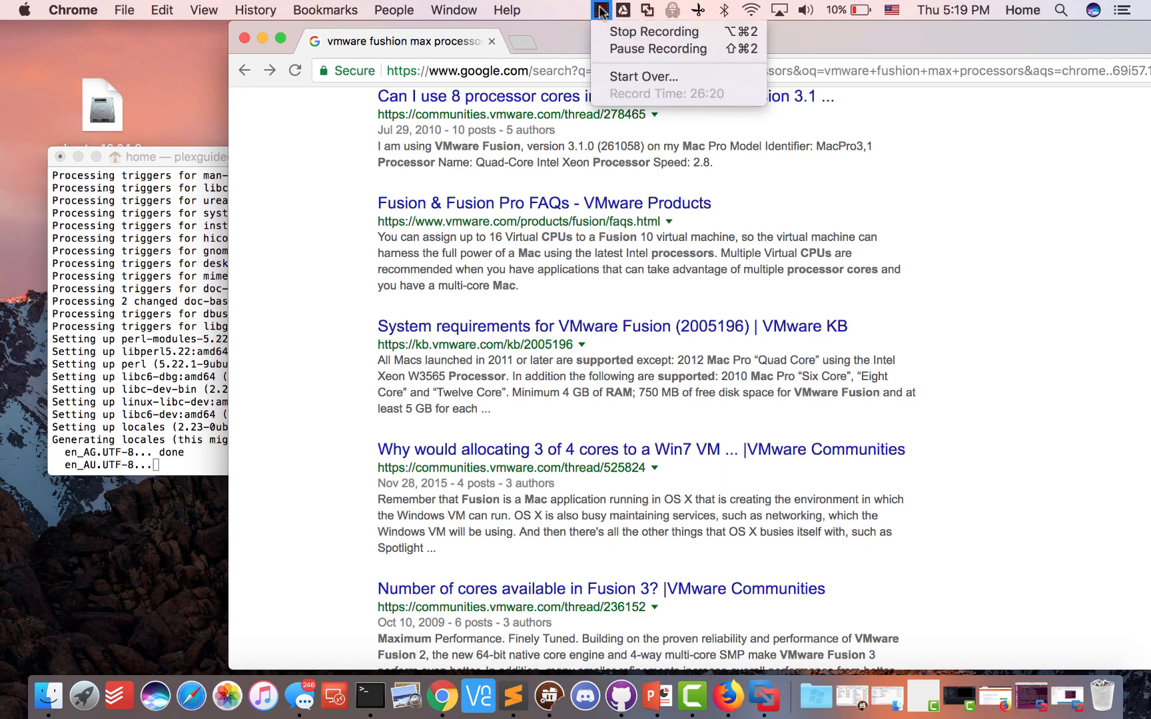
left_click(609, 48)
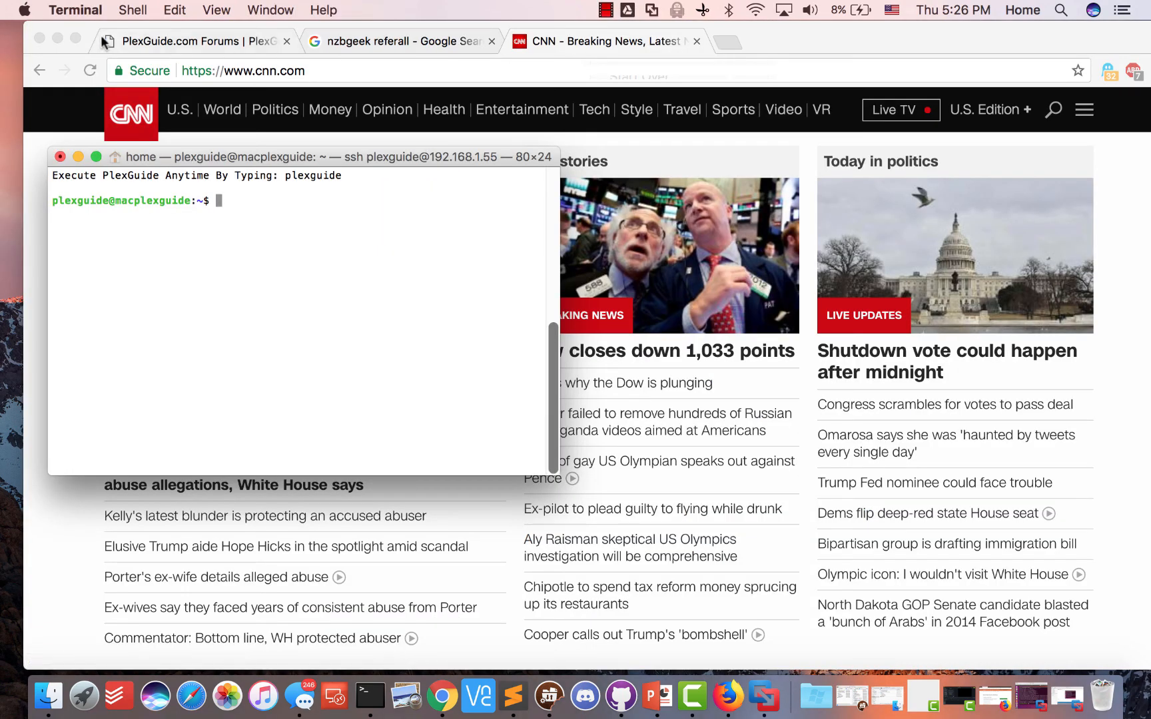
Run 'sudo plexguide', accept the welcome message, and leave Yes selected at the install/upgrade prompt
left_click(56, 37)
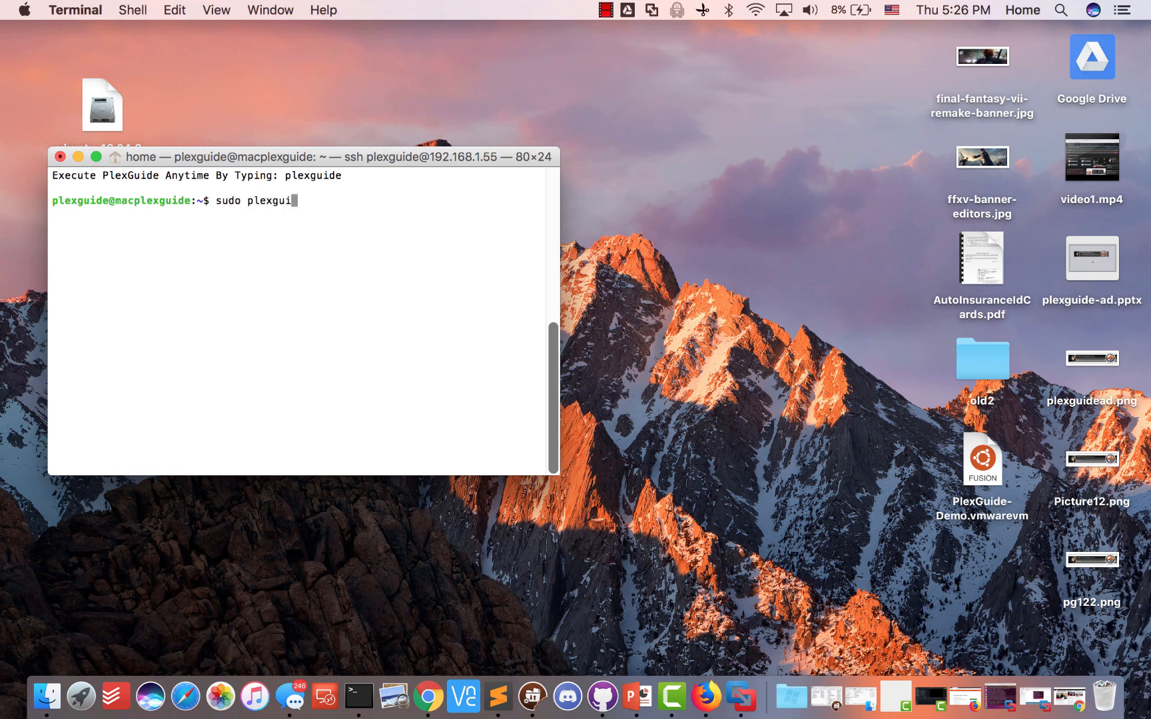
key("Return")
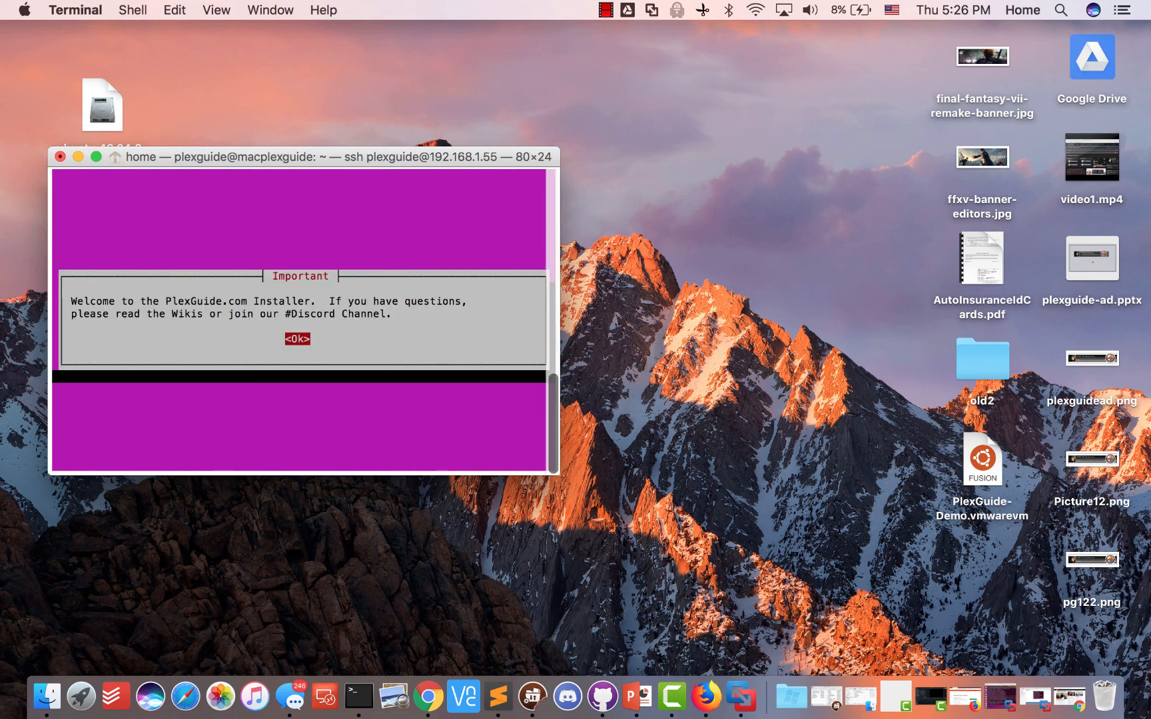
key("Return")
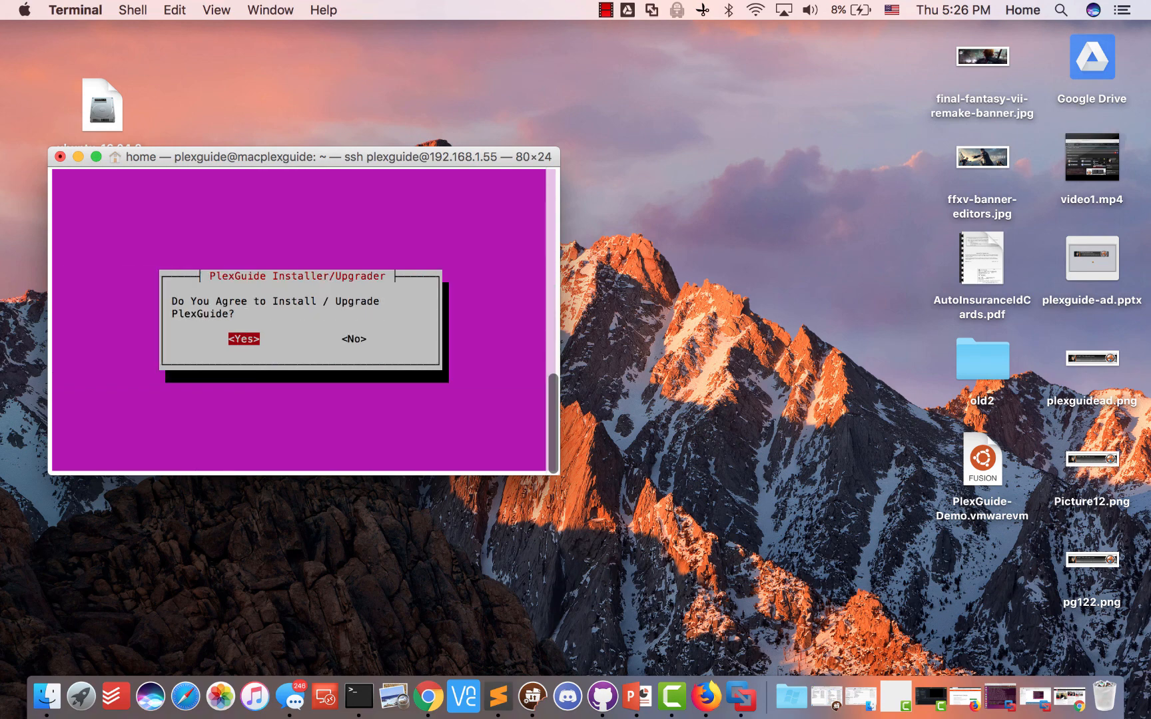
key("Right")
key("Left")
Restore the PlexGuide-Demo window and log into Ubuntu with the account password
left_click(1001, 699)
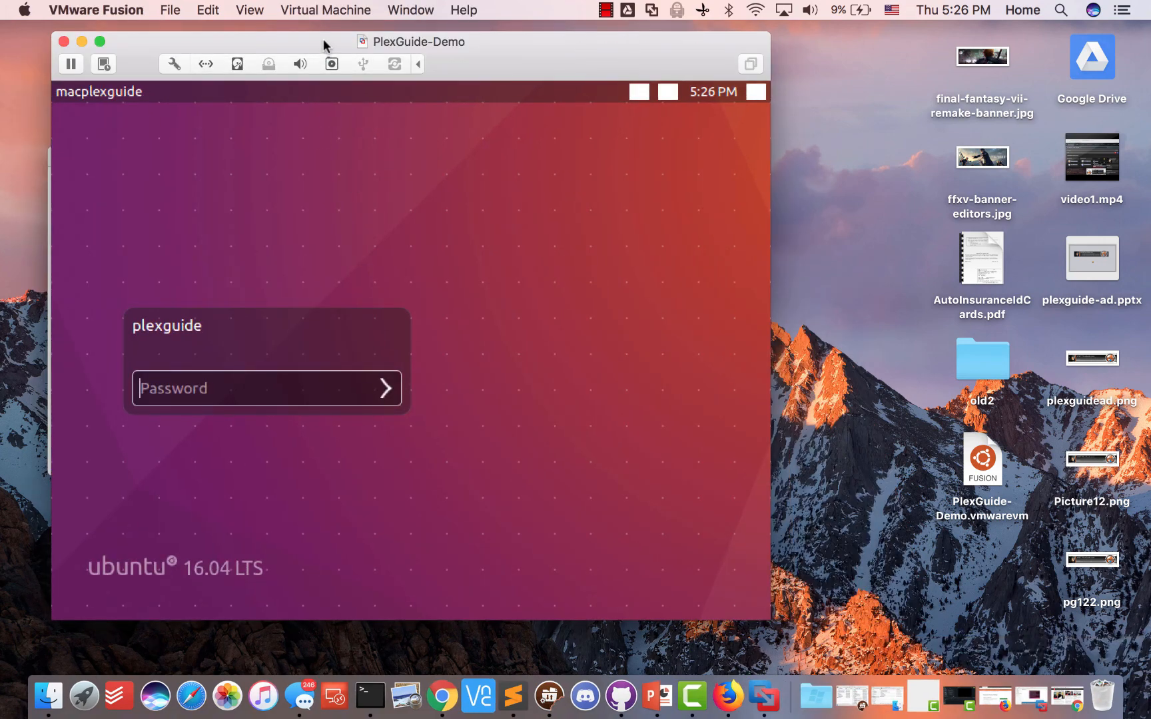
left_click_drag(323, 41, 509, 34)
left_click(464, 227)
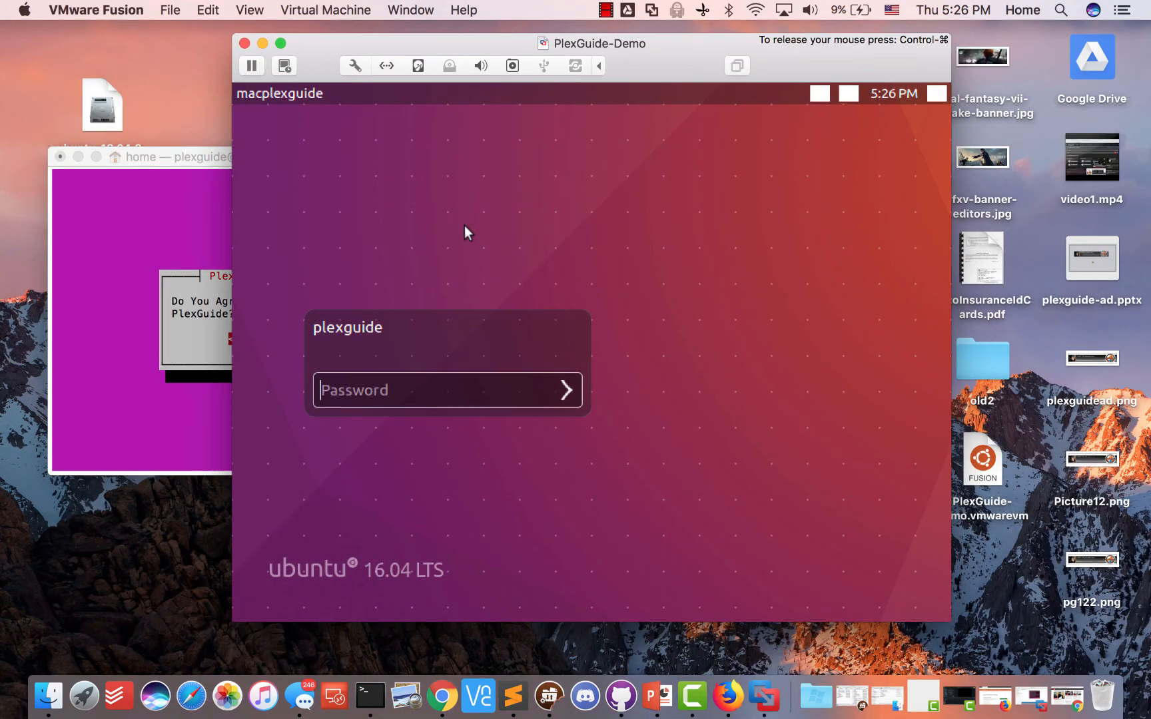
type("•••••")
key("Return")
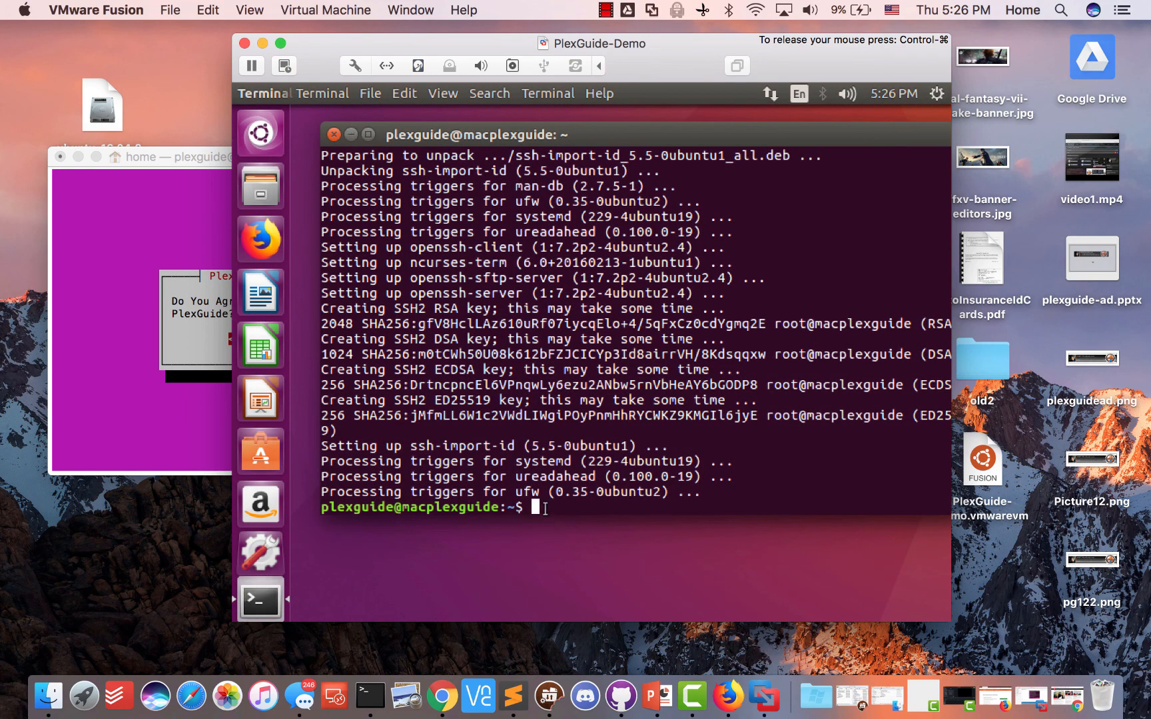
Type 'chicken' at the VM prompt and take a snapshot
type("chicken")
key("ctrl+super")
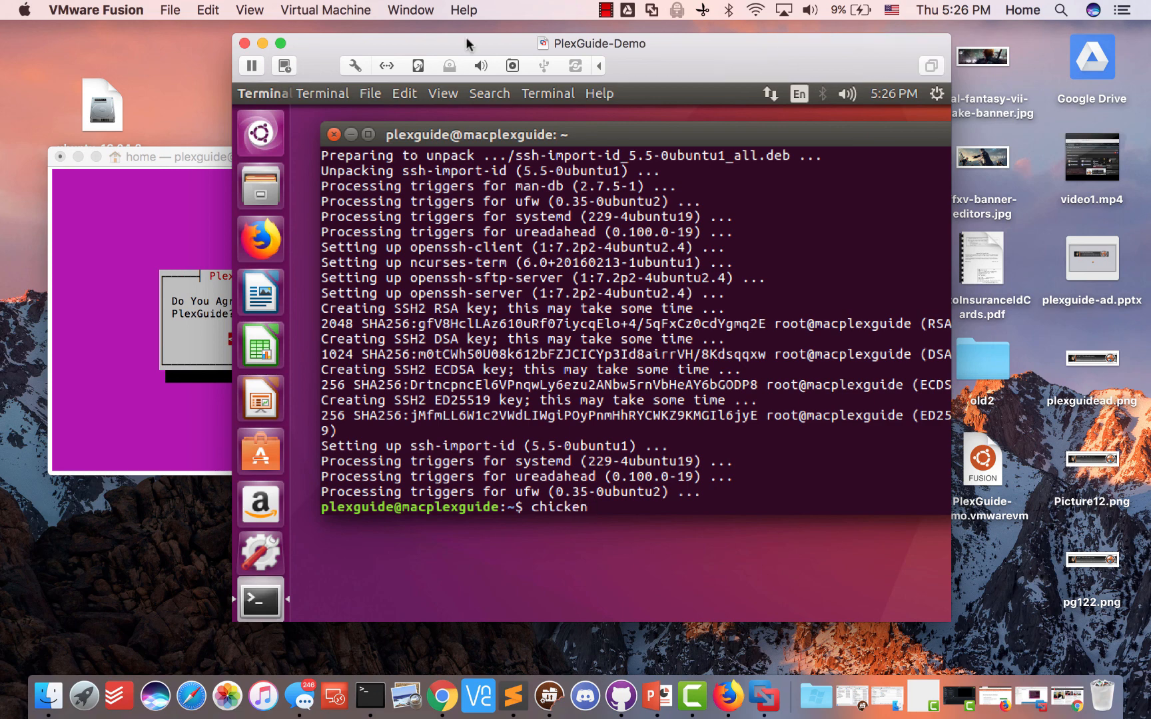
left_click(314, 11)
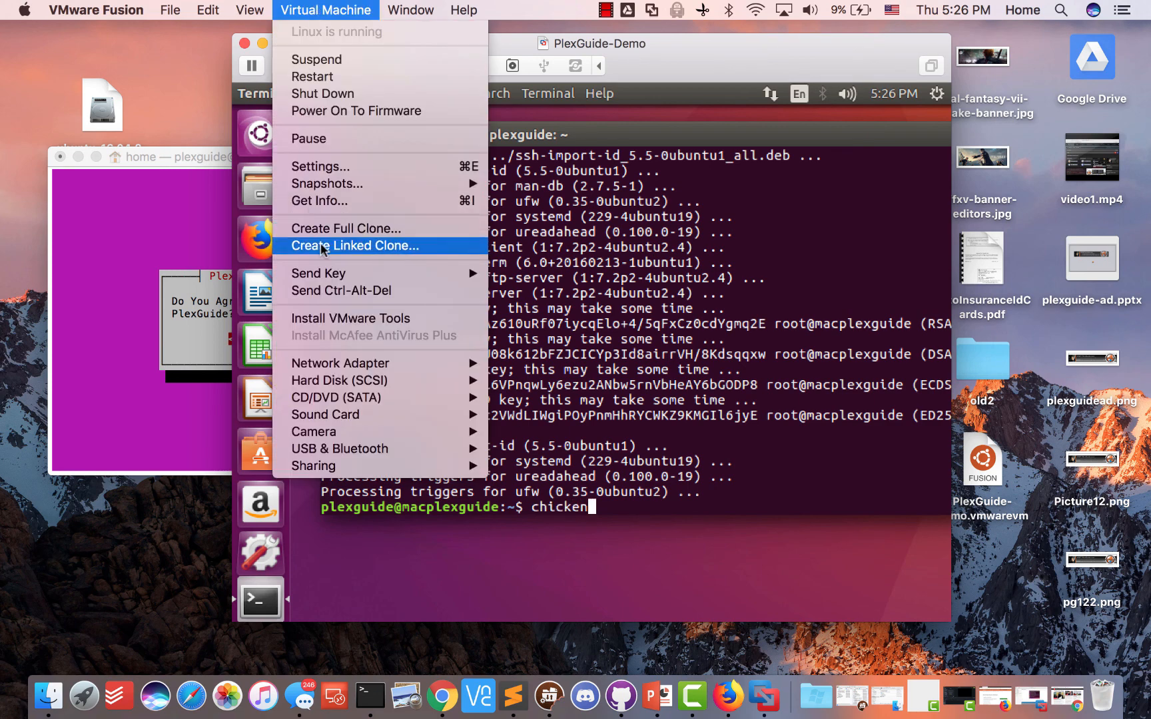
left_click(604, 203)
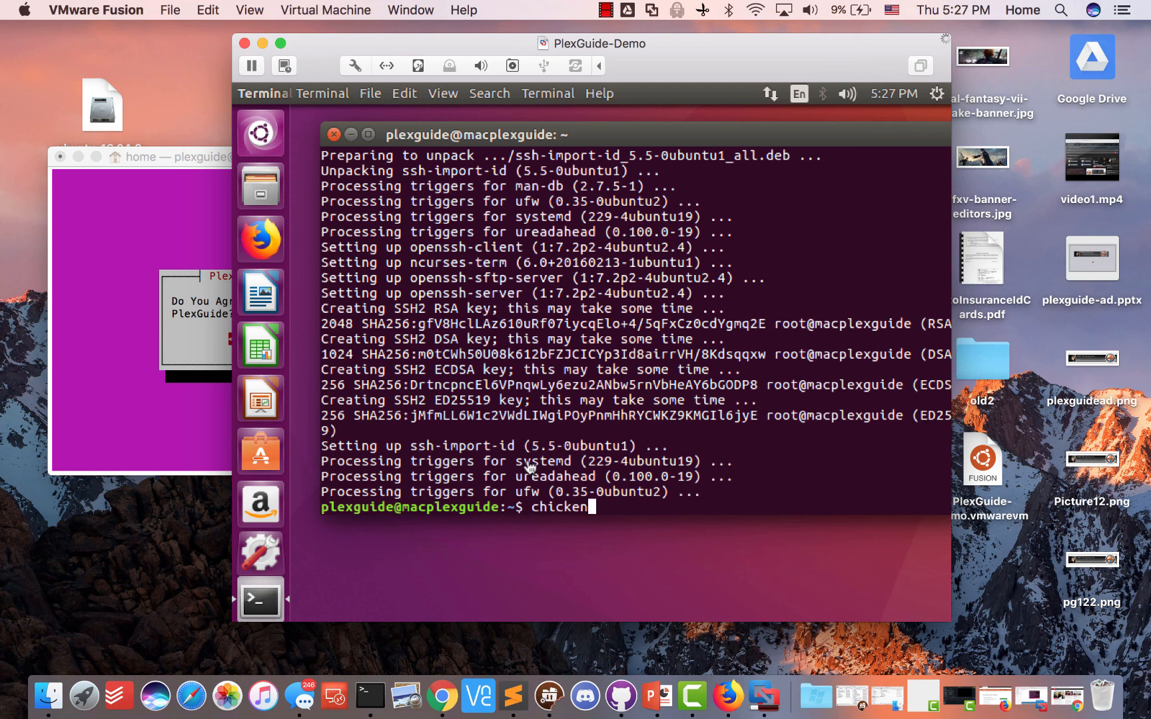
Terminate and close the Mac Terminal running the installer, then return to the PlexGuide-Demo VM
left_click(178, 404)
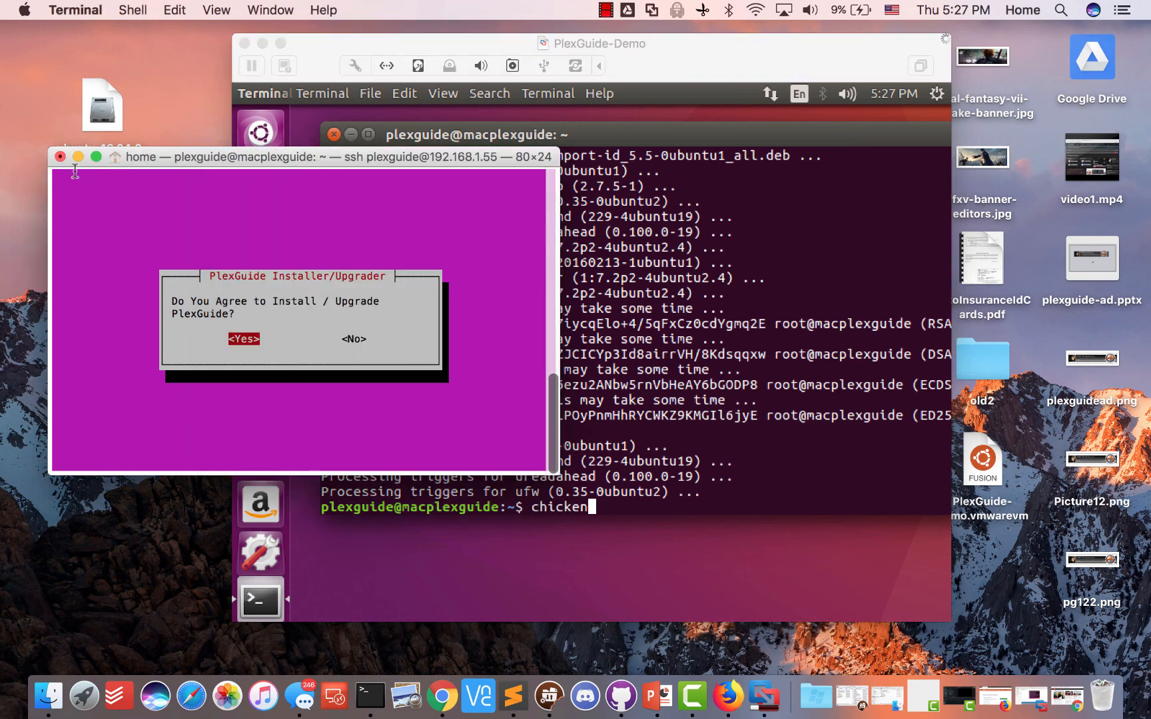
left_click(58, 157)
left_click(404, 264)
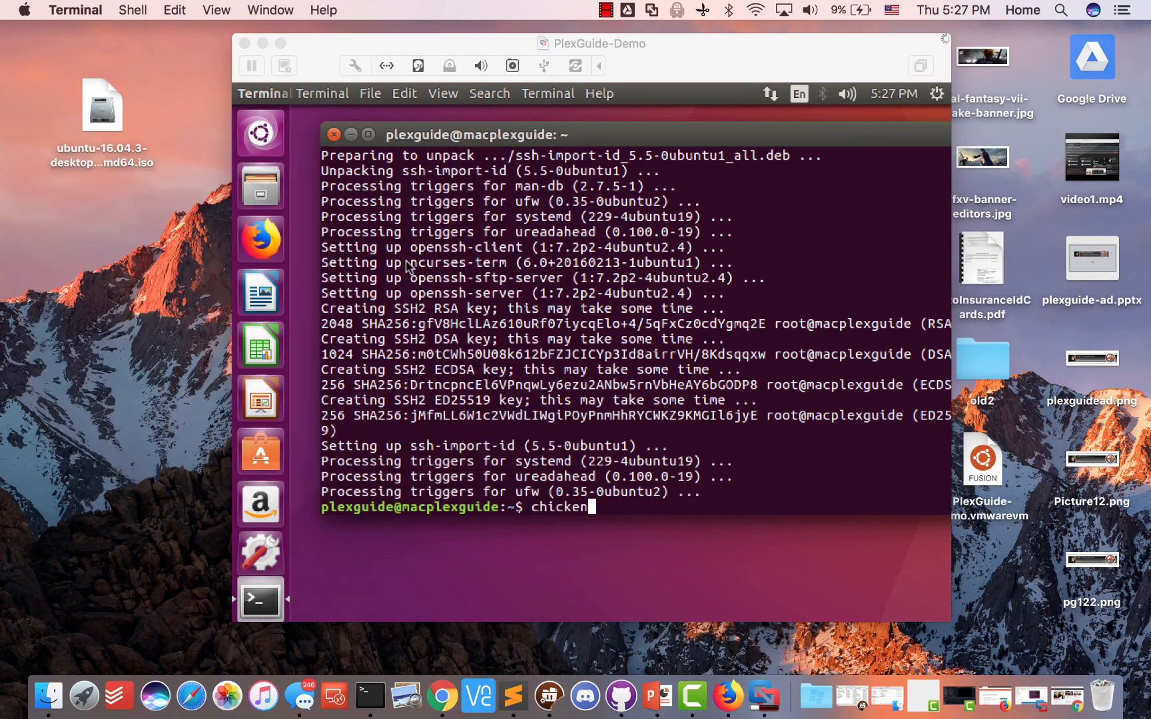
left_click(611, 527)
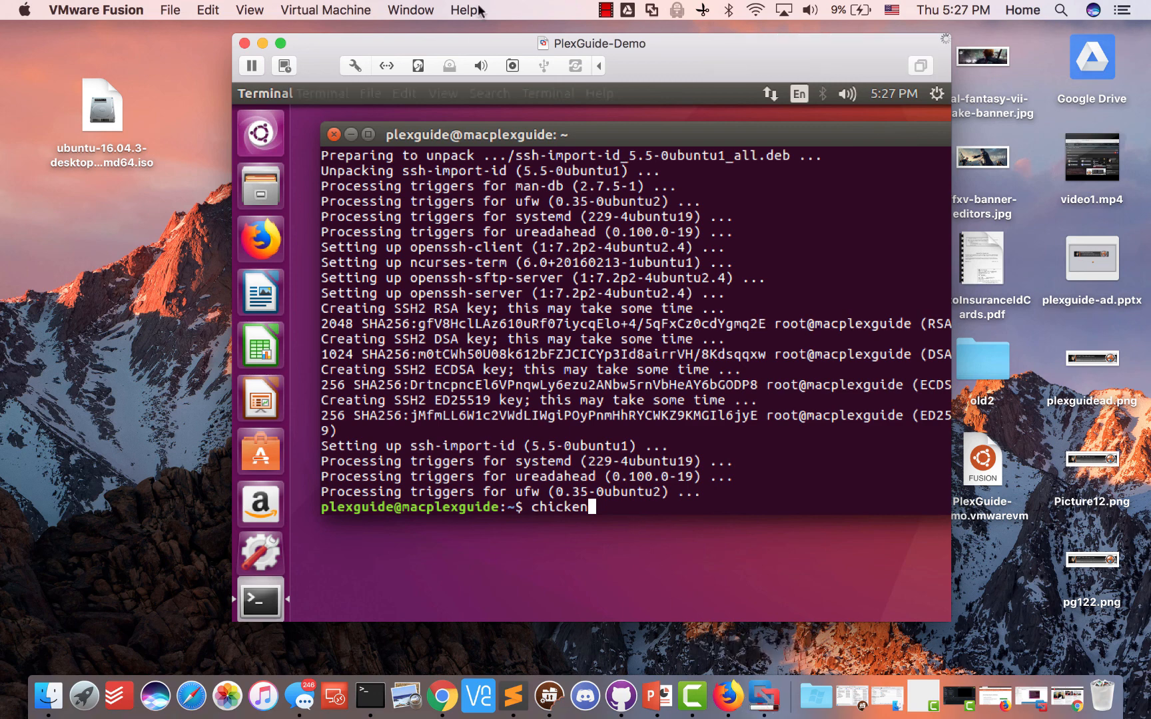
left_click(312, 8)
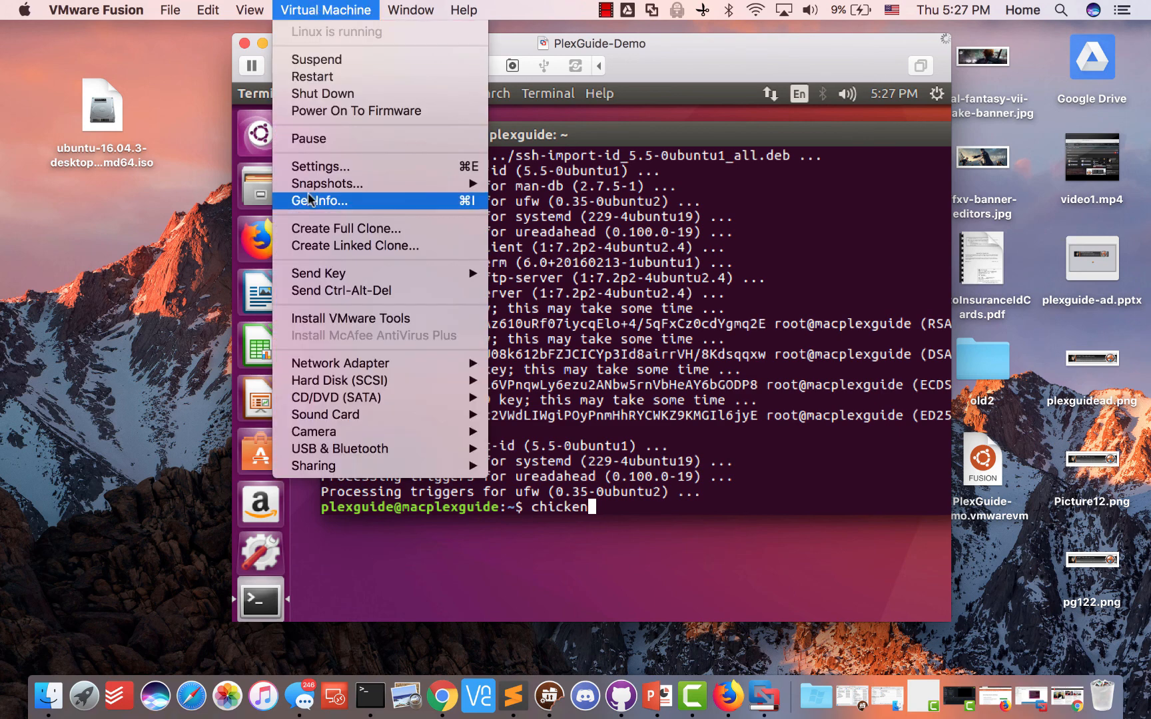
mouse_move(336, 185)
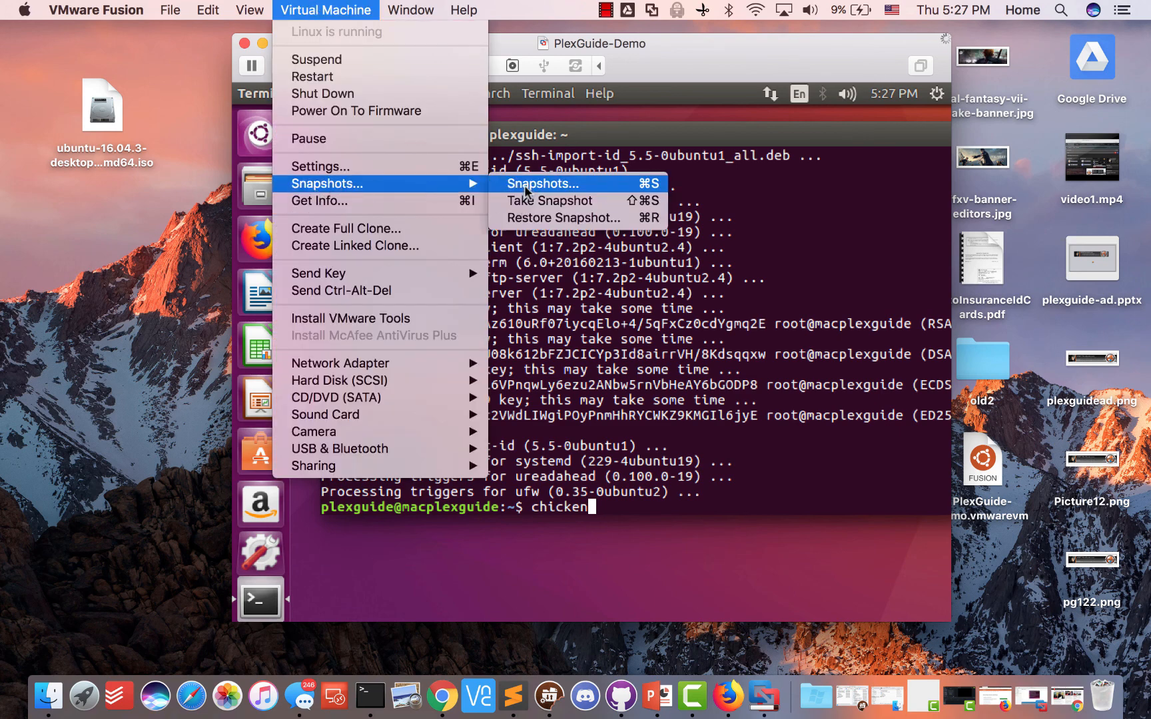
left_click(527, 183)
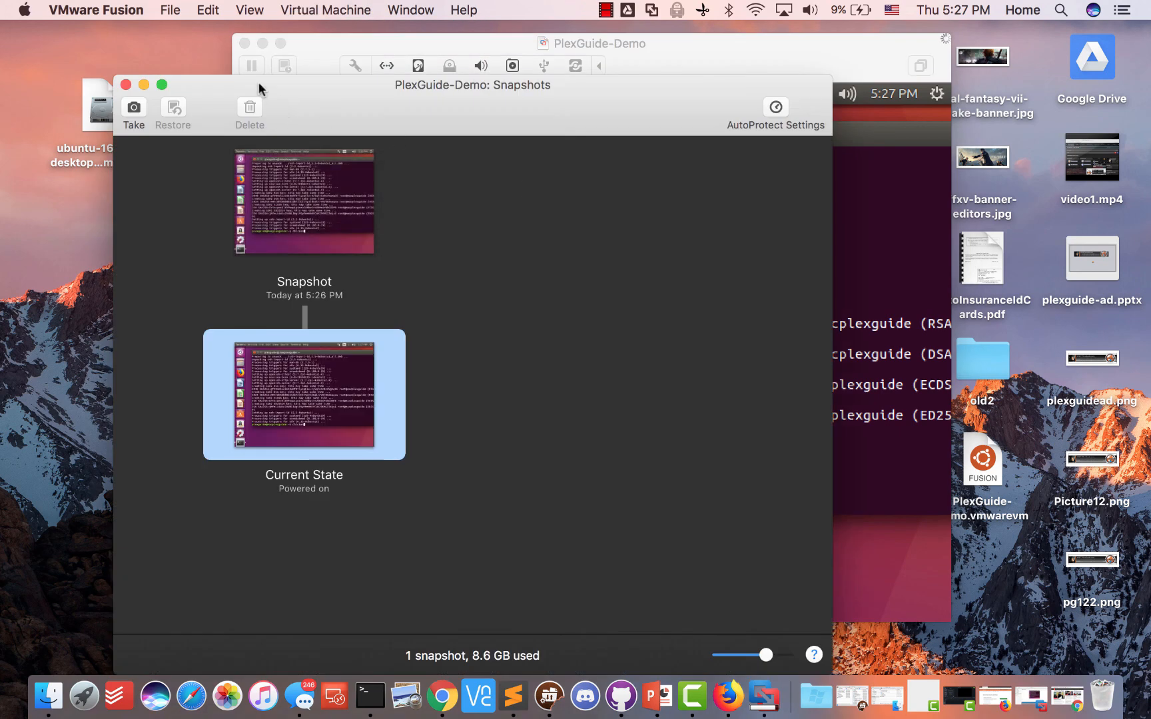
left_click_drag(257, 82, 488, 56)
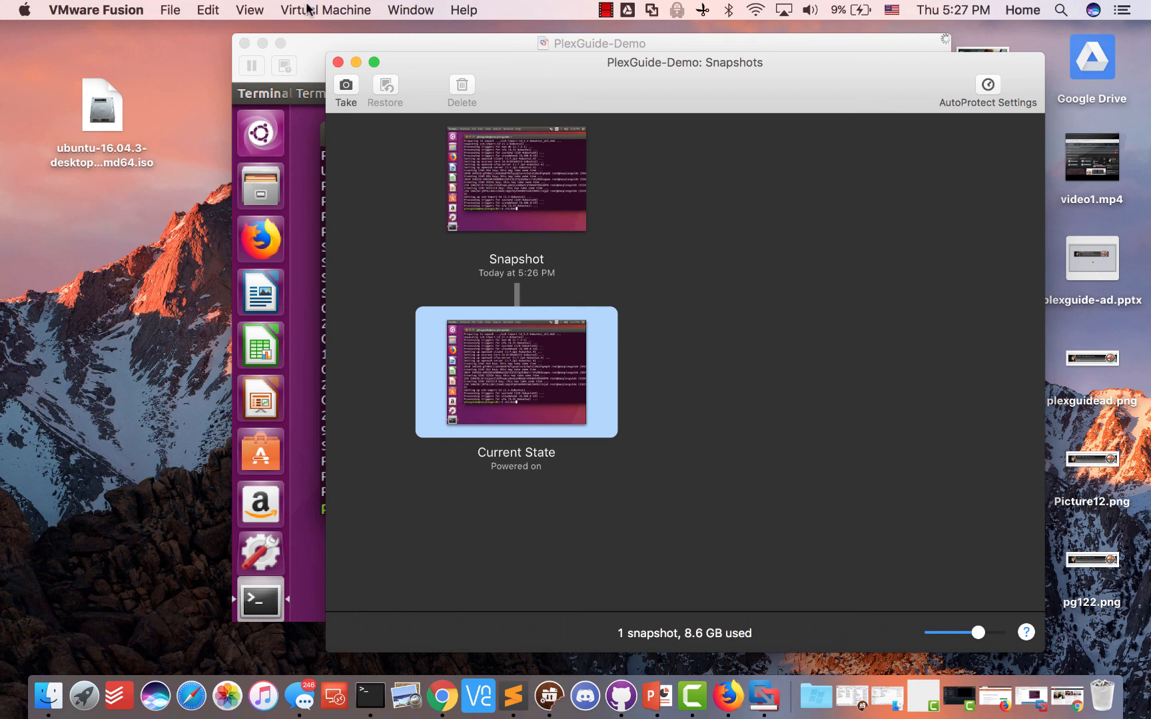
left_click(338, 62)
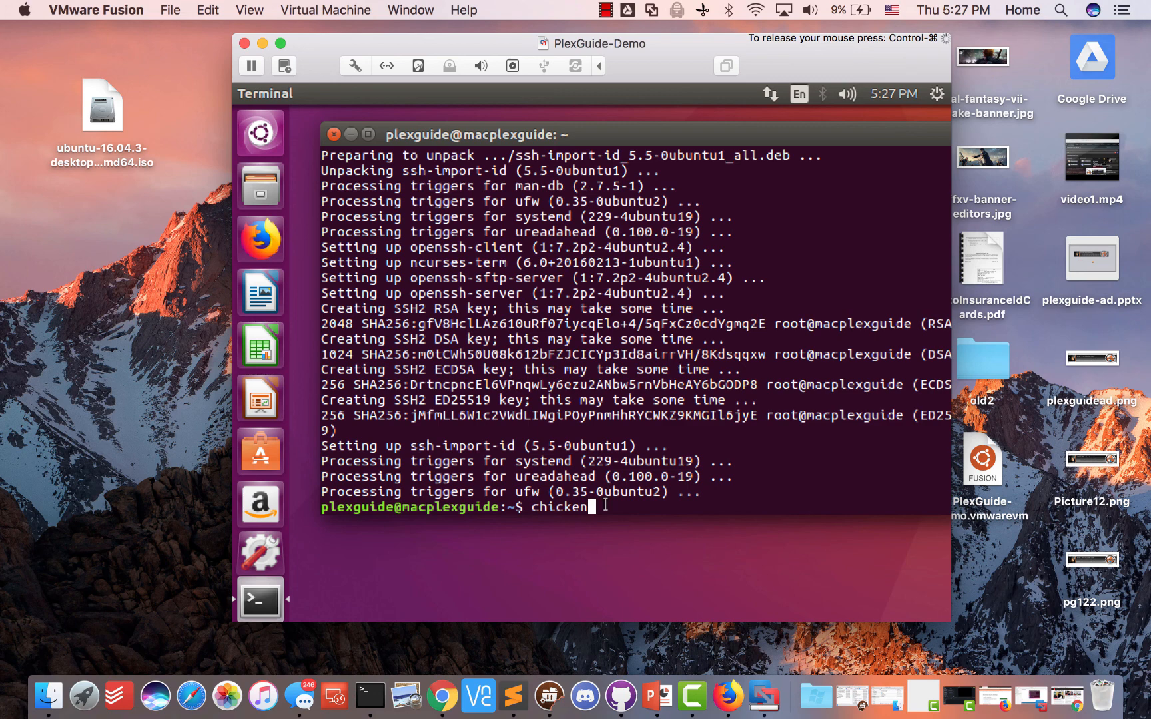
Replace 'chicken' with 'cow', then restore the 5:26 PM snapshot without saving so 'chicken' returns
key("BackSpace")
key("BackSpace")
key("BackSpace")
key("BackSpace")
key("BackSpace")
key("BackSpace")
key("BackSpace")
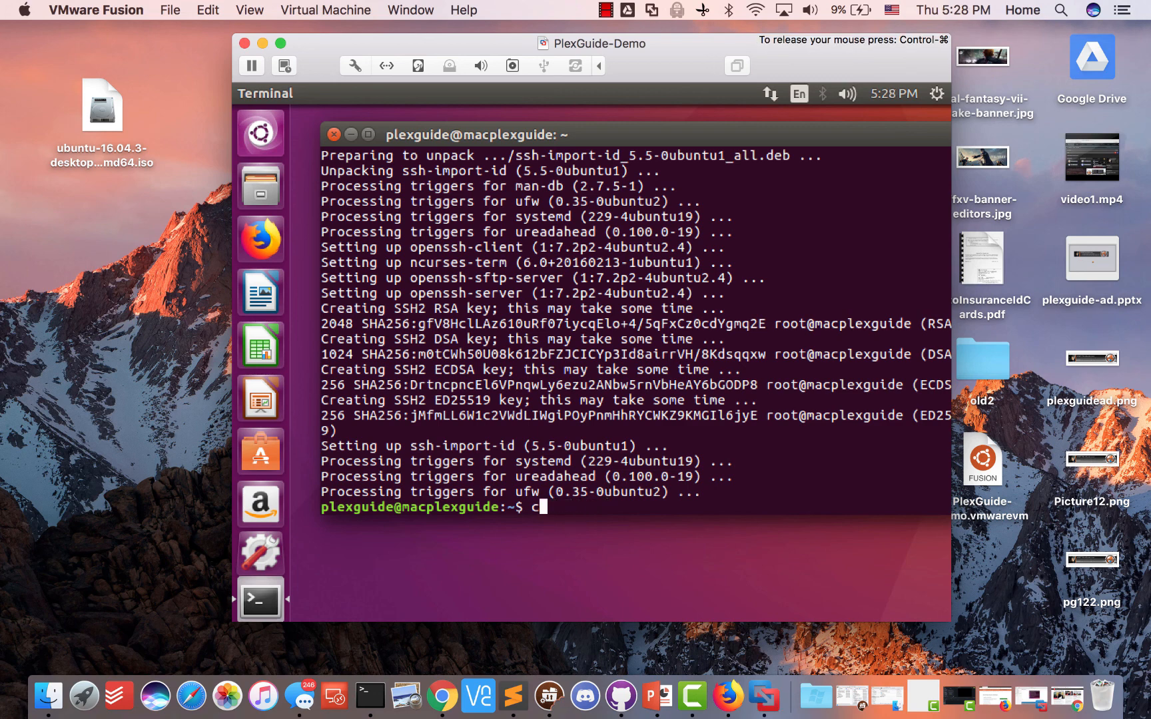
type("cow")
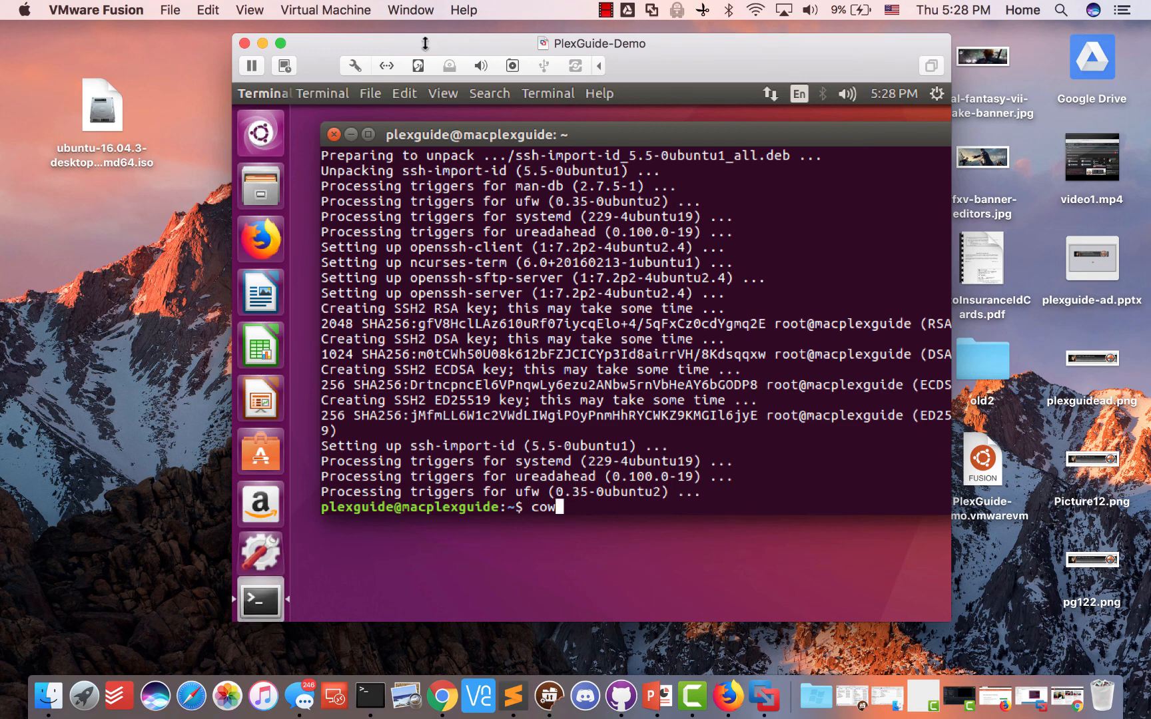
left_click(326, 11)
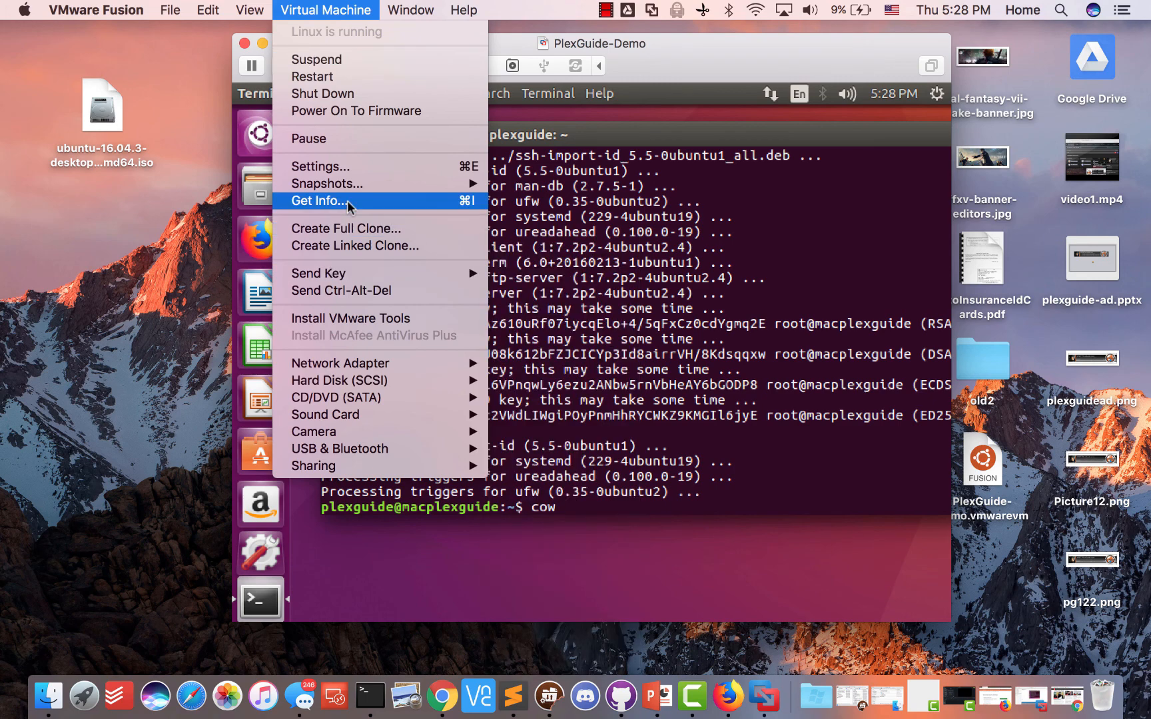
mouse_move(393, 183)
left_click(548, 217)
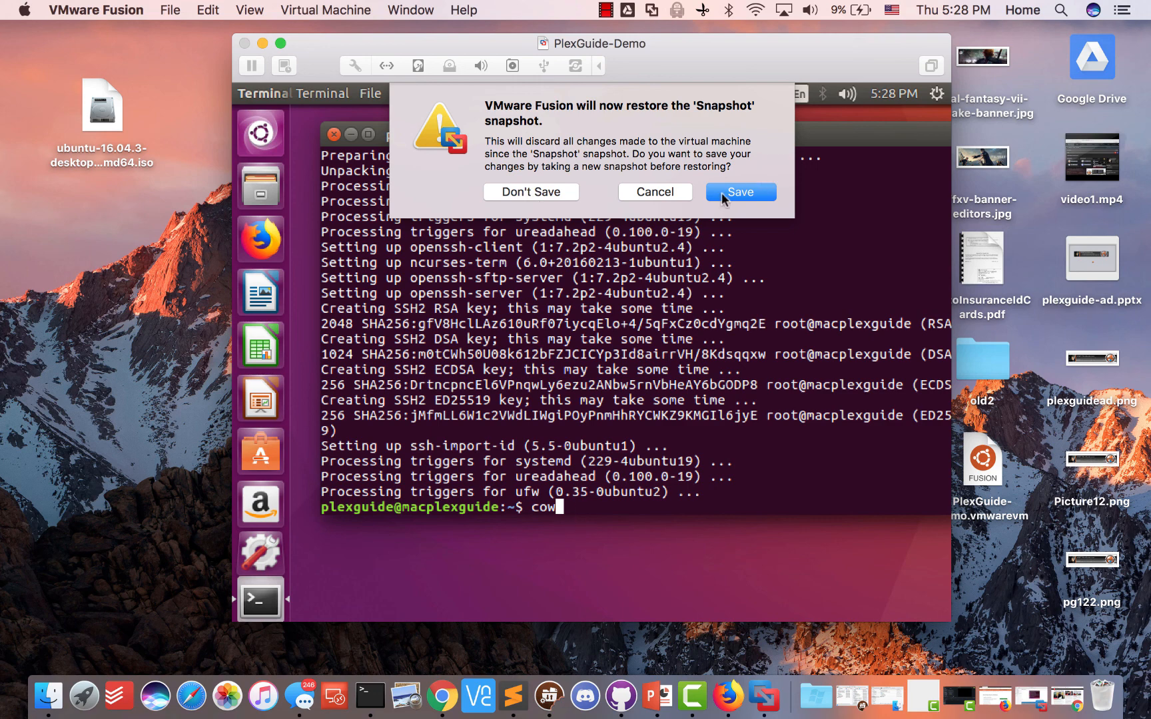
left_click(543, 193)
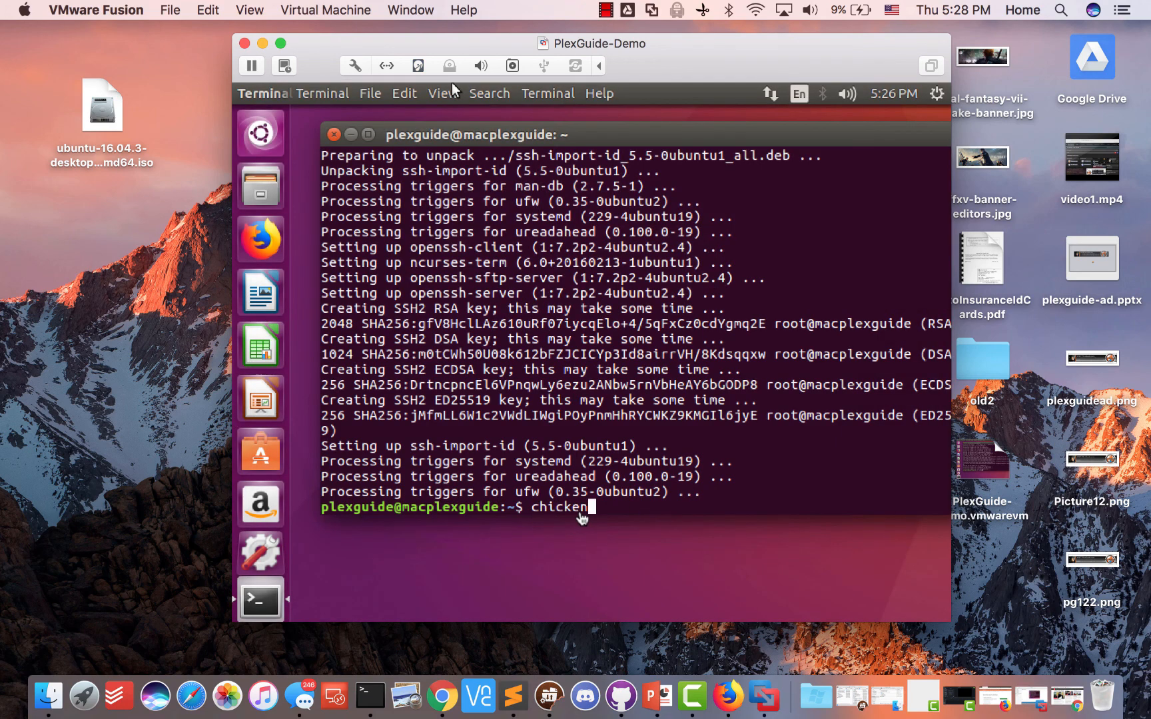
left_click(452, 83)
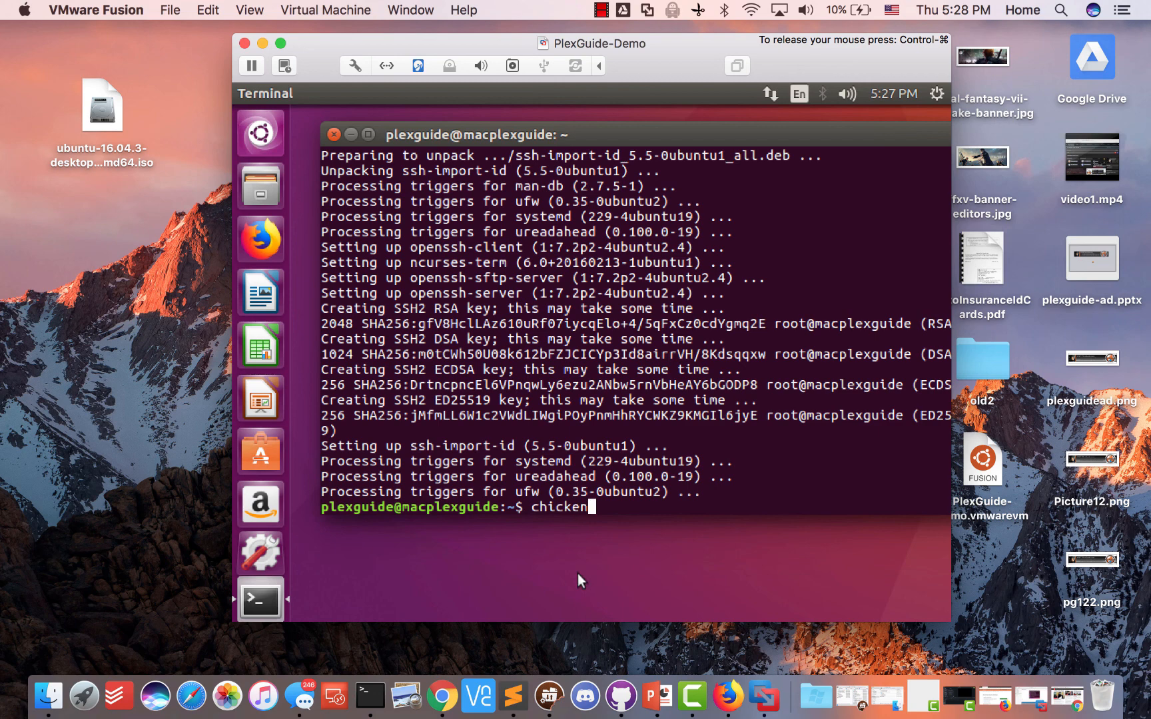
Append '-cow' to the prompt, take a second snapshot, and dismiss the Low Disk Space warning
type("-cow")
left_click(322, 8)
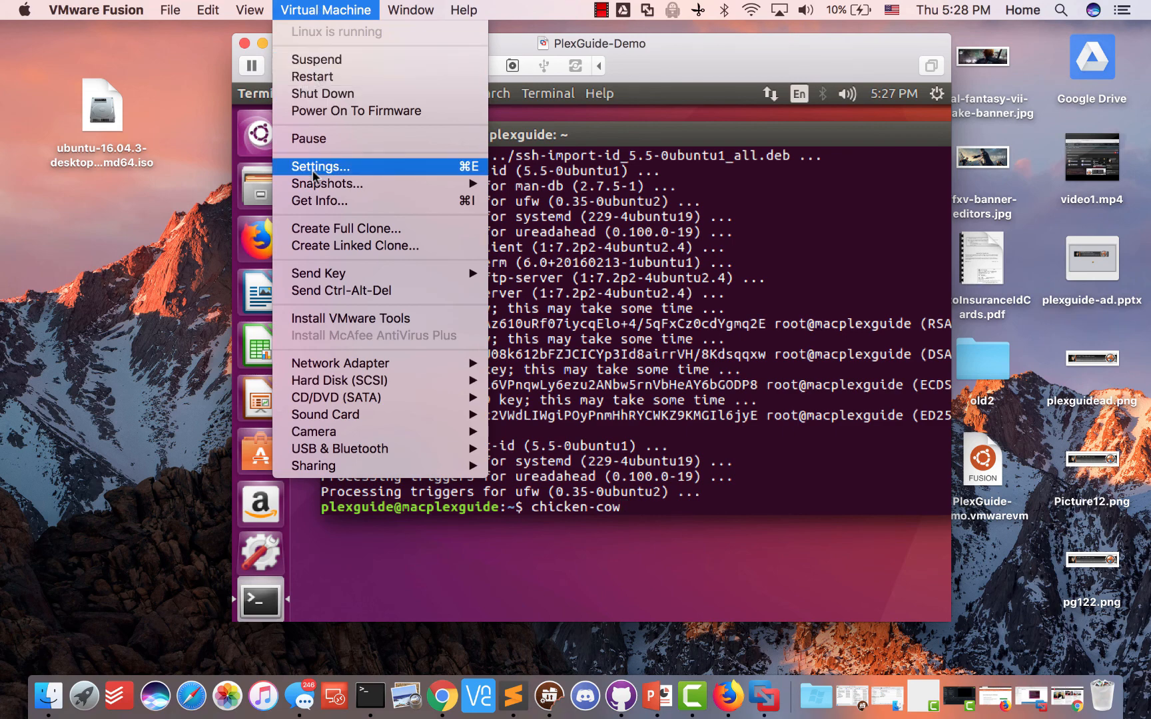
mouse_move(320, 181)
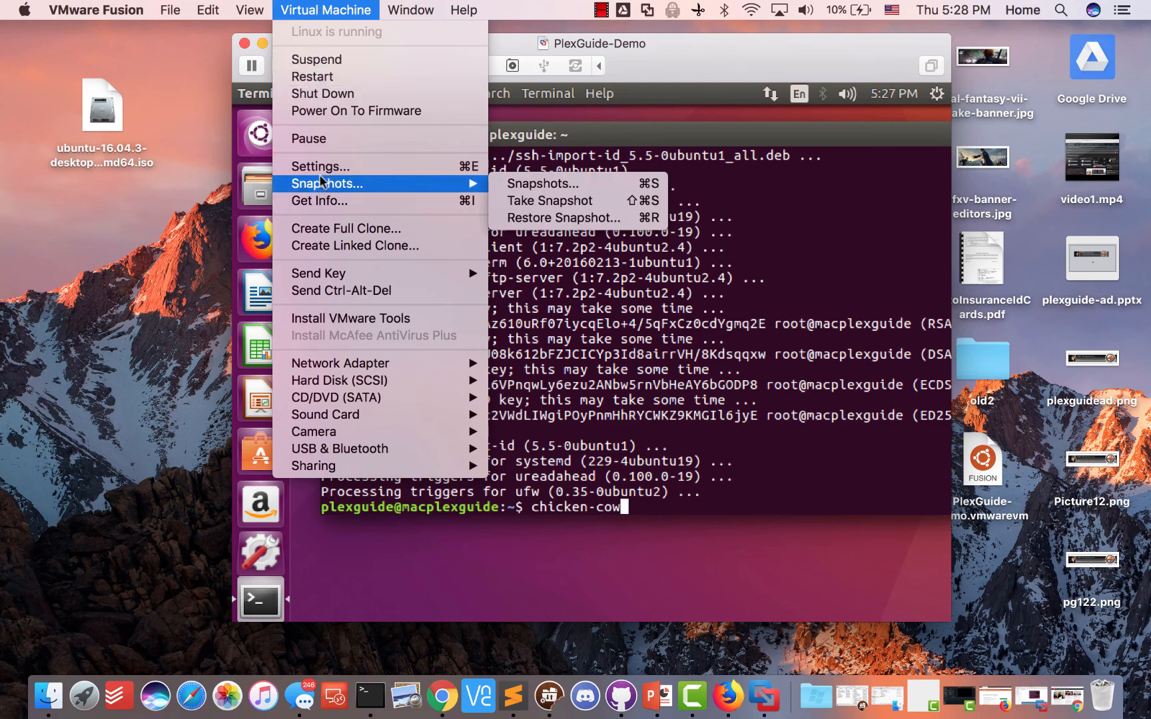
left_click(530, 200)
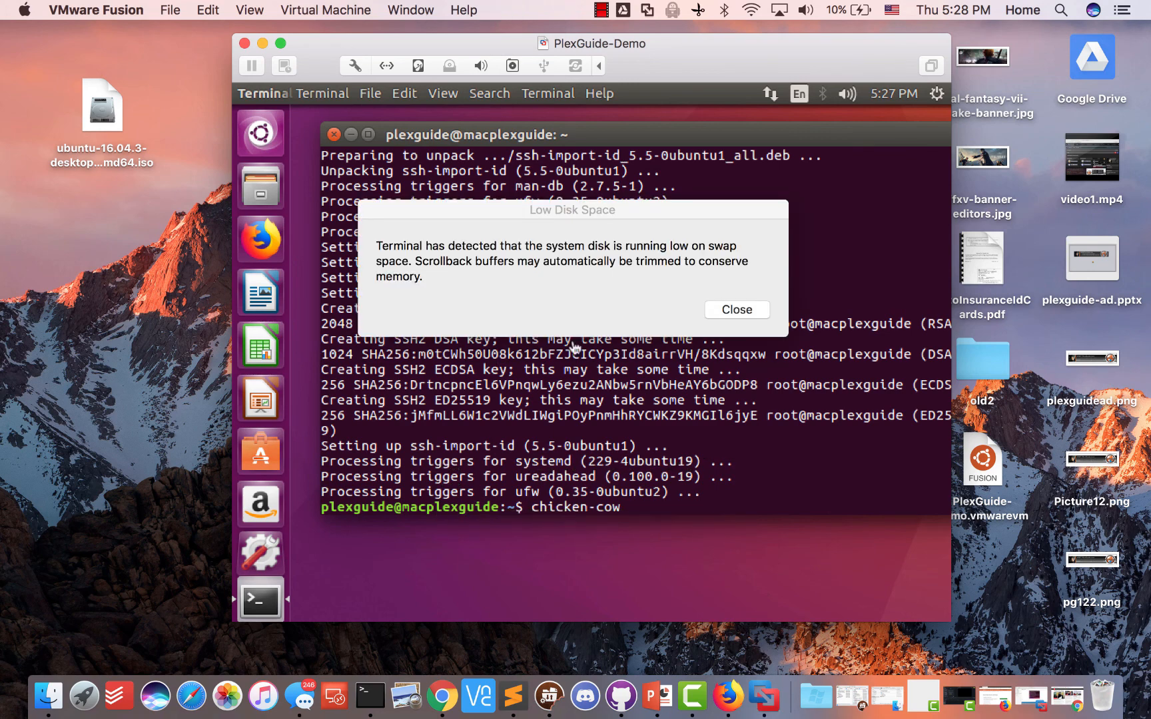
left_click(533, 259)
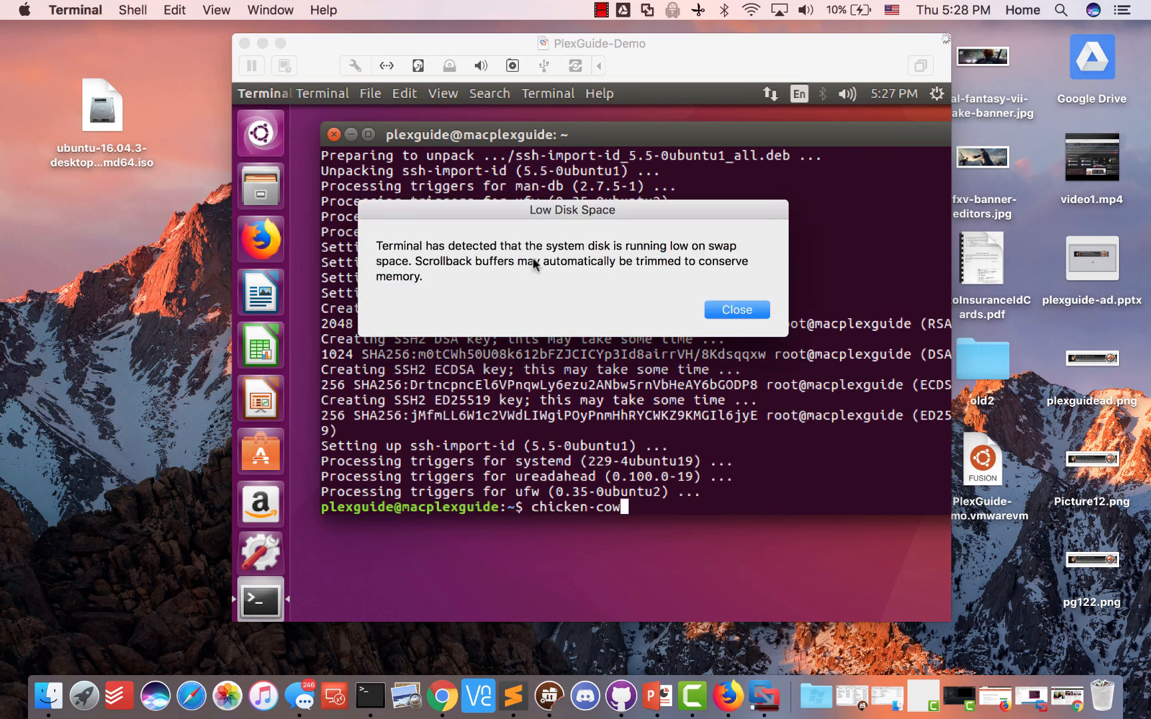
left_click(717, 308)
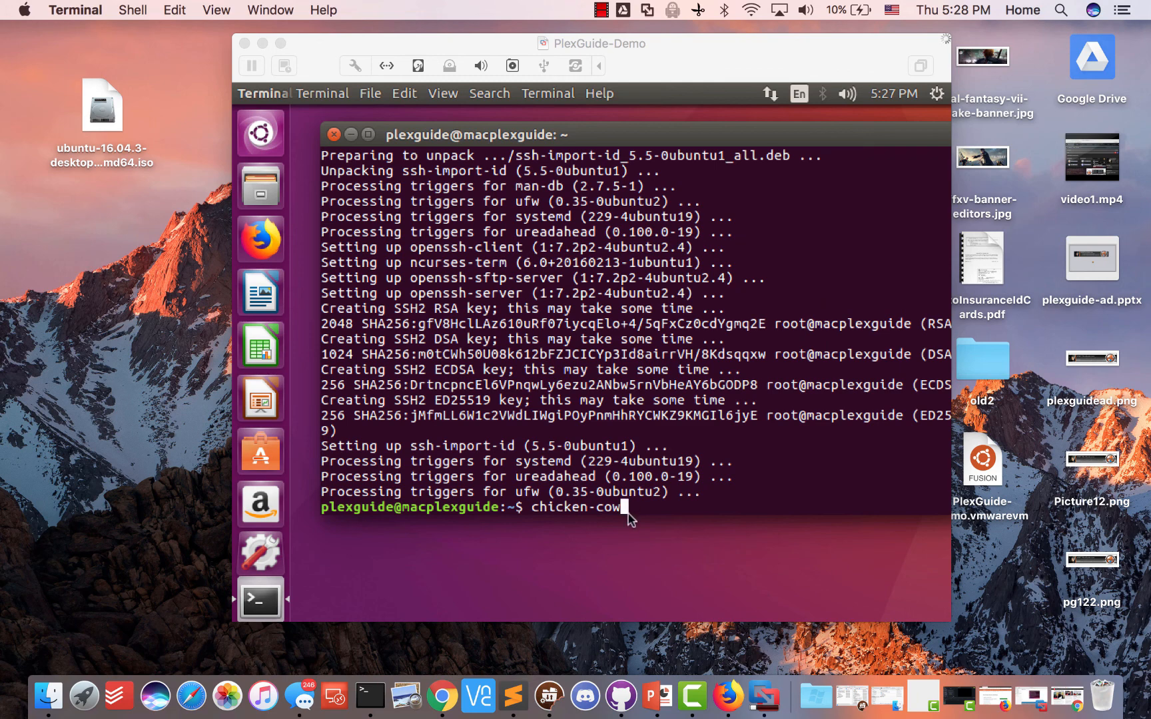
Check the Mac's free disk space under About This Mac > Storage
left_click(764, 696)
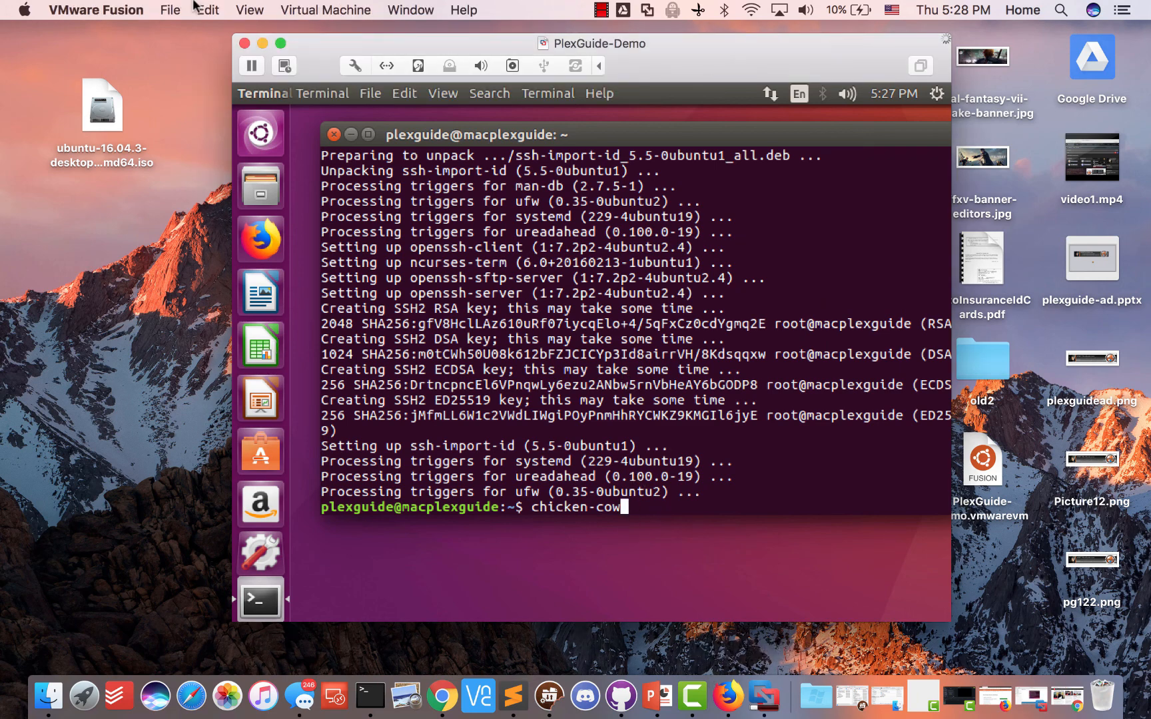
left_click(25, 10)
left_click(22, 32)
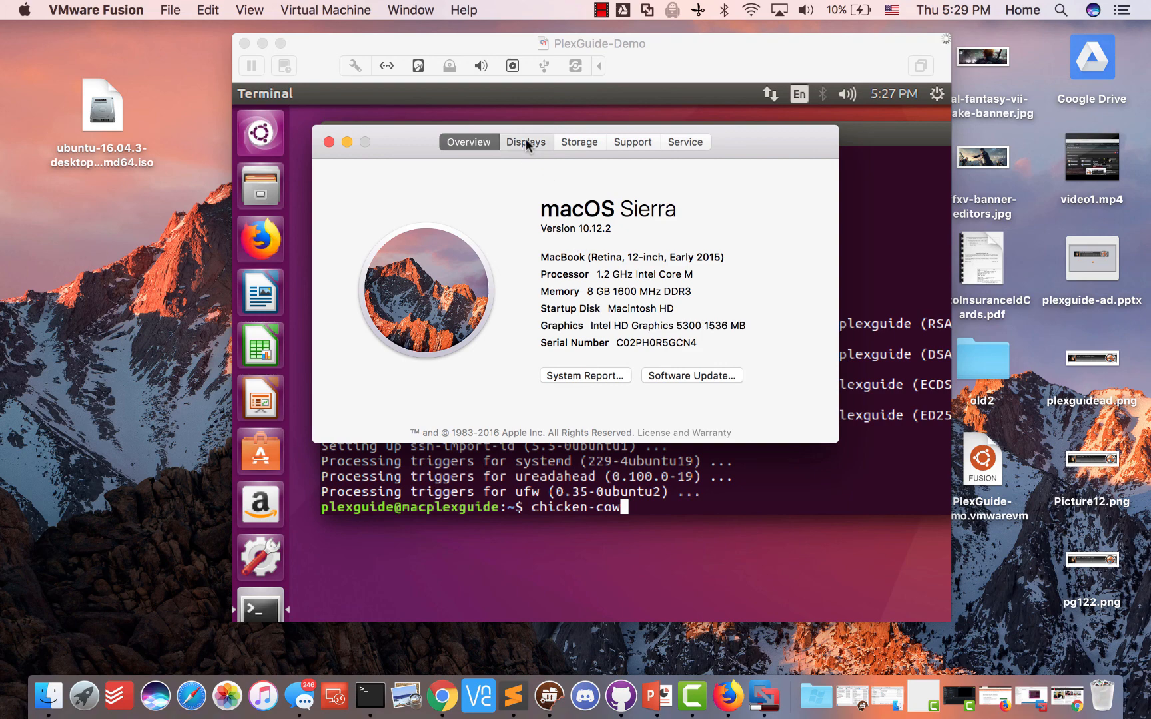
left_click(570, 141)
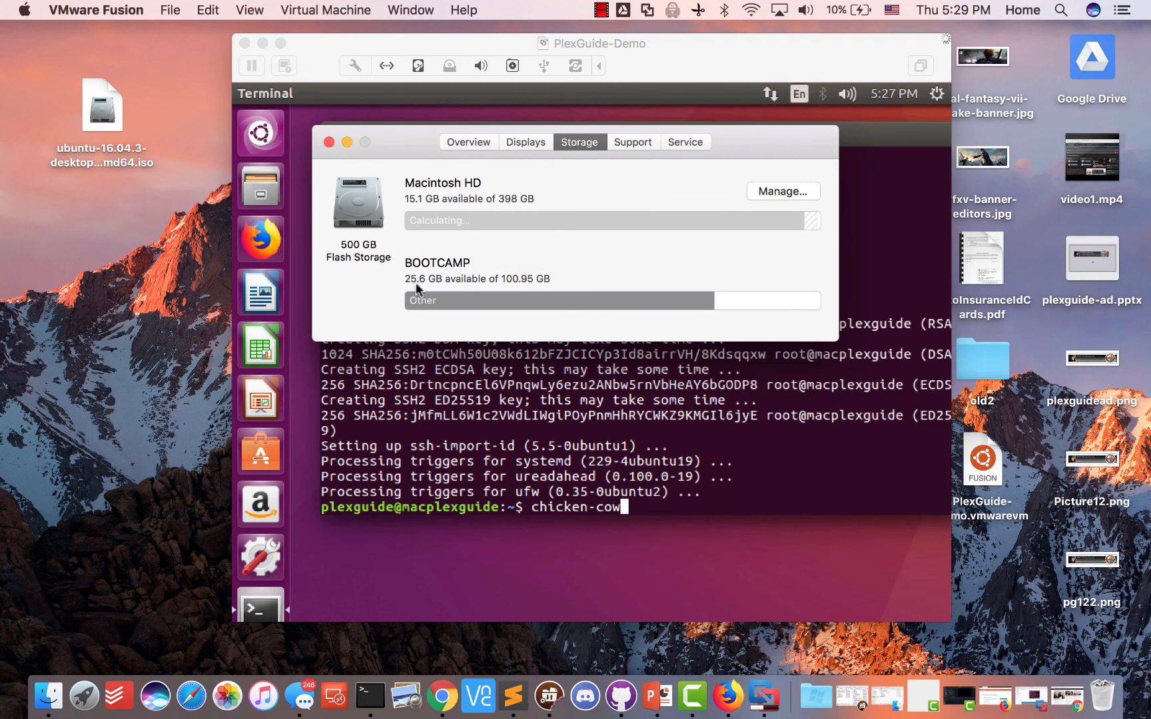
left_click(328, 143)
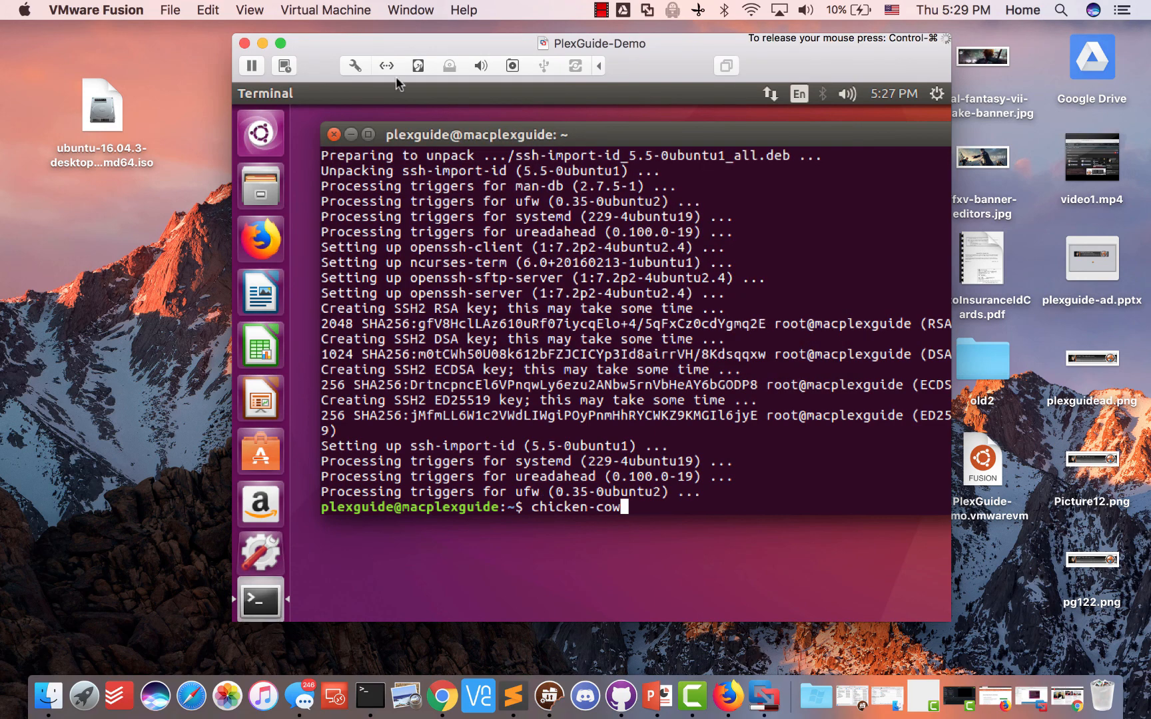
left_click(313, 10)
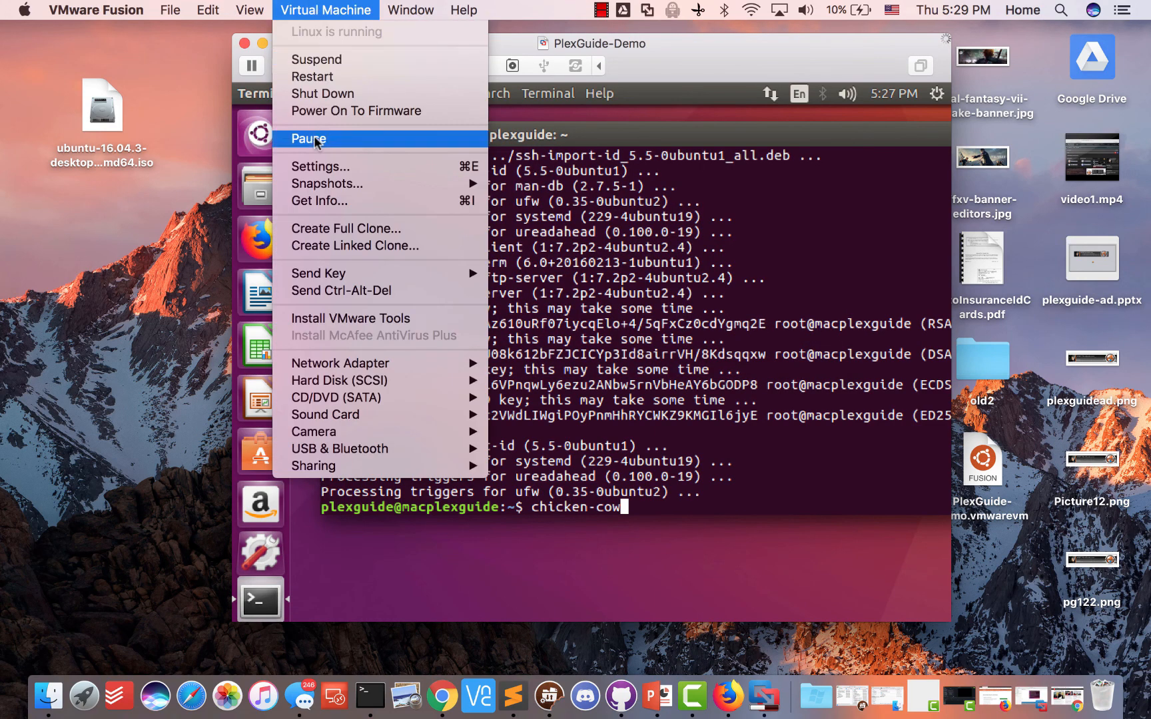
Open the Snapshots manager and select the original 5:26 PM Snapshot instead of Snapshot 2
mouse_move(327, 184)
left_click(522, 187)
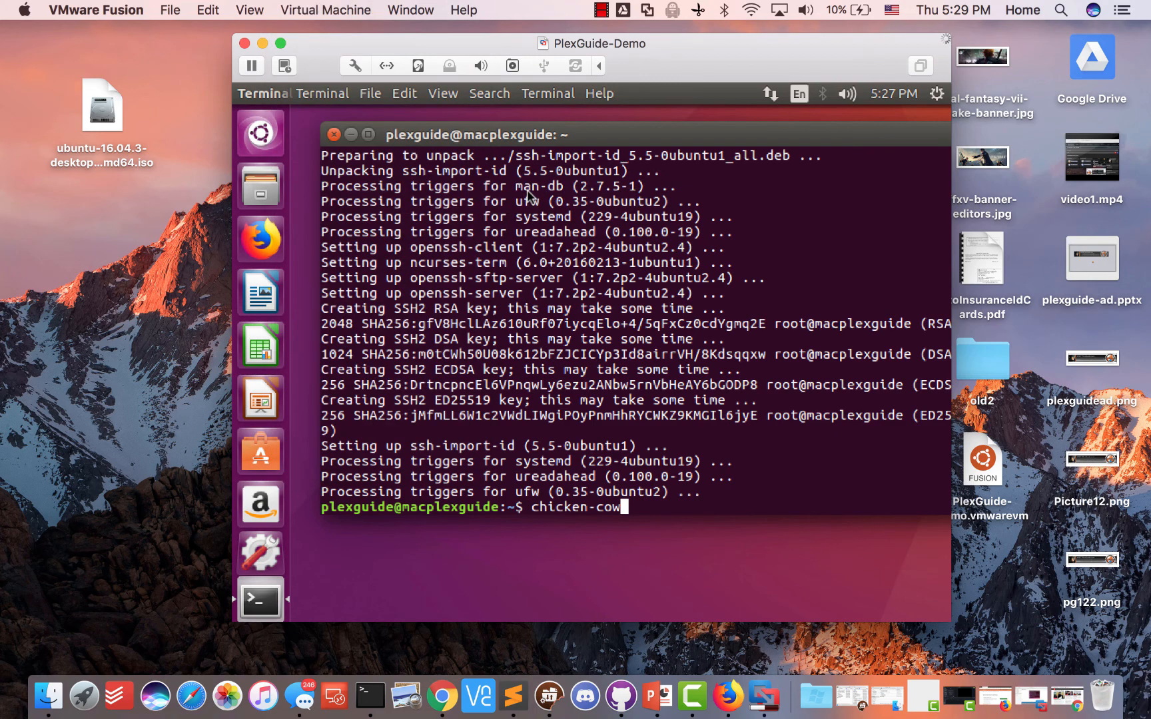
scroll(393, 456, "up", 2)
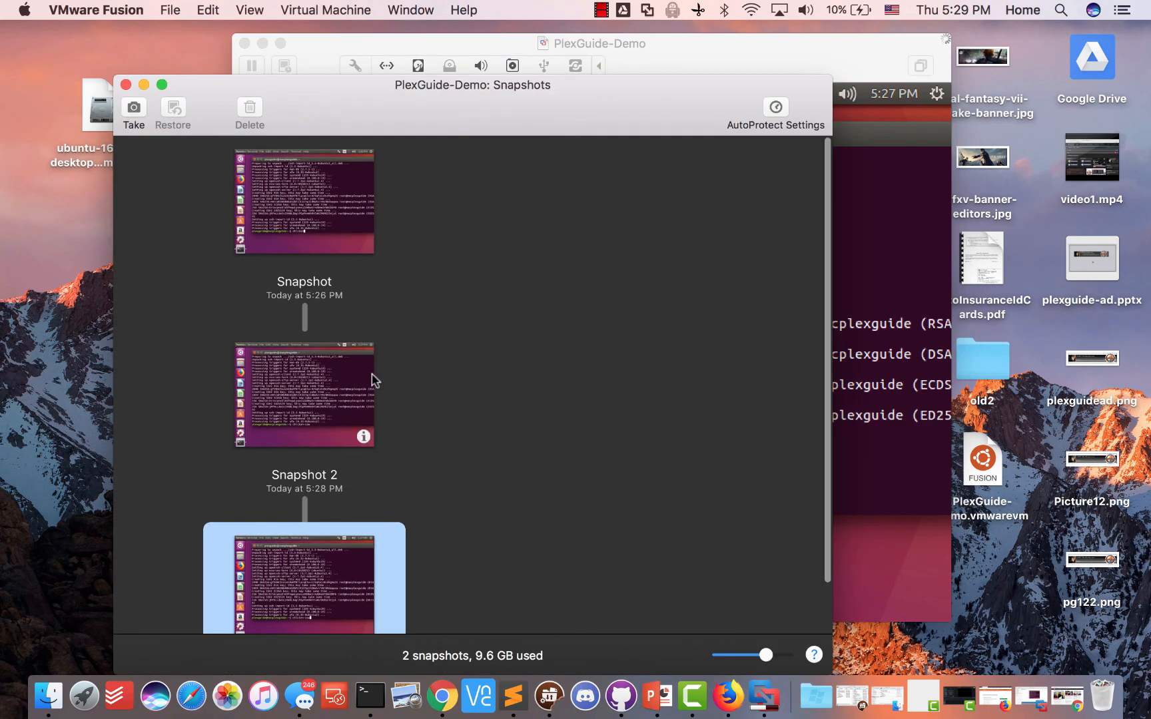
scroll(326, 242, "down", 2)
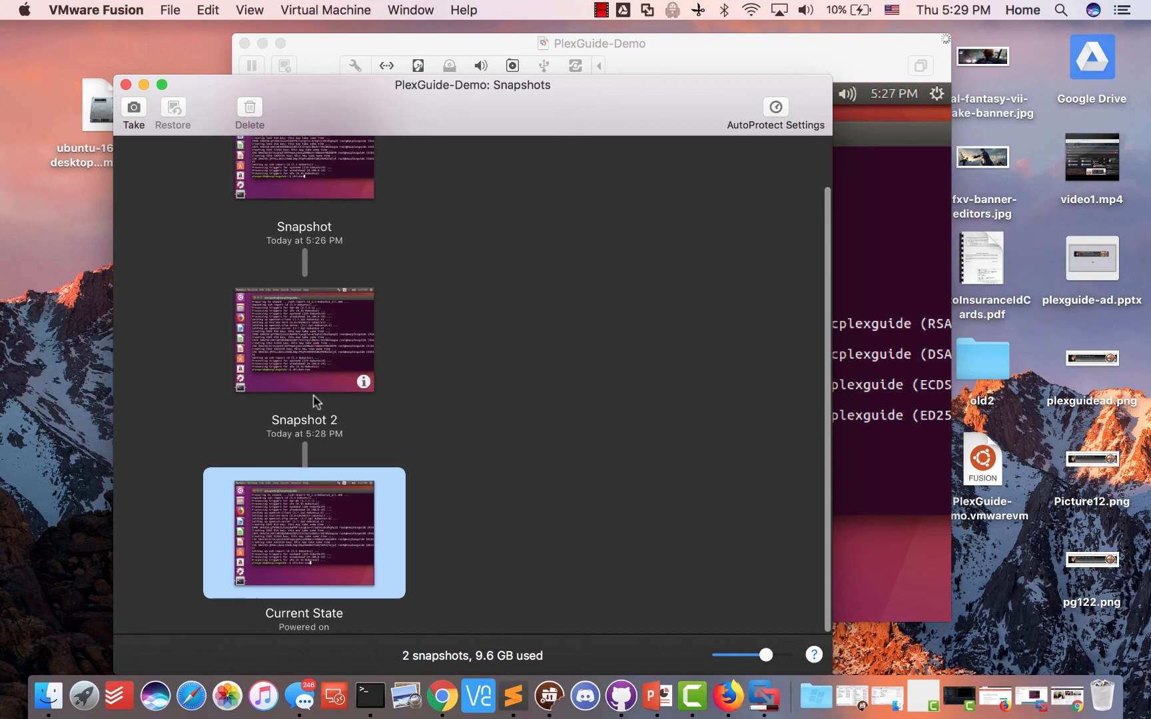
left_click(293, 186)
left_click(288, 407)
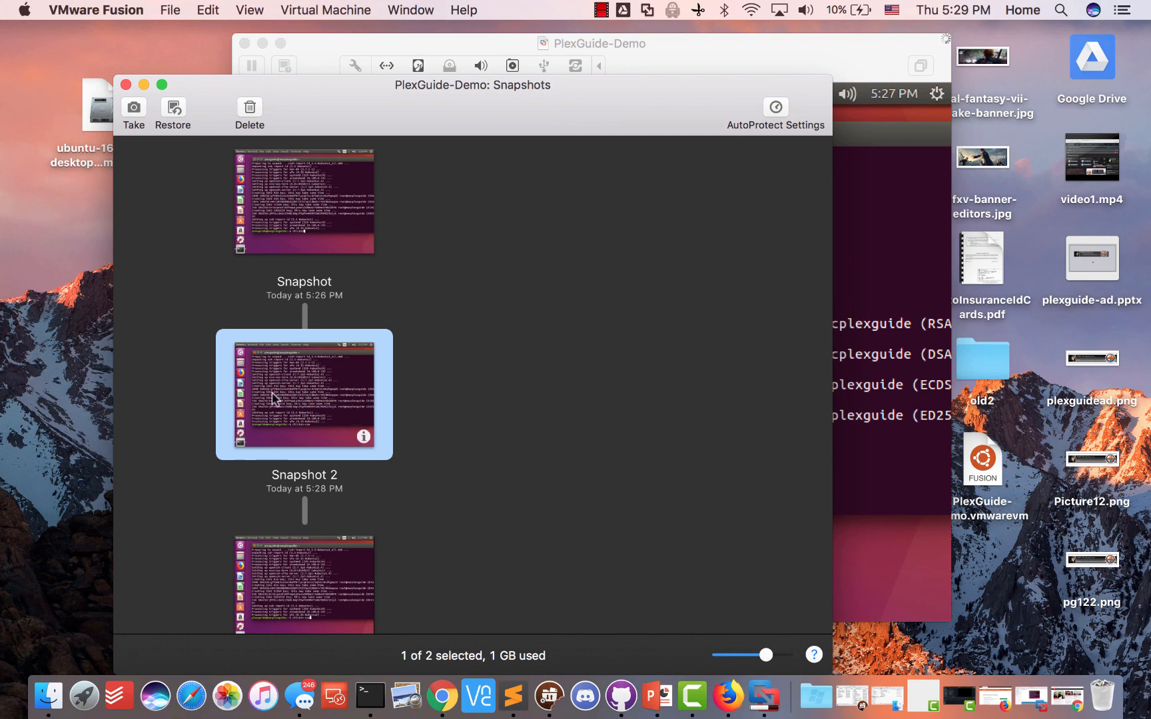
left_click(847, 365)
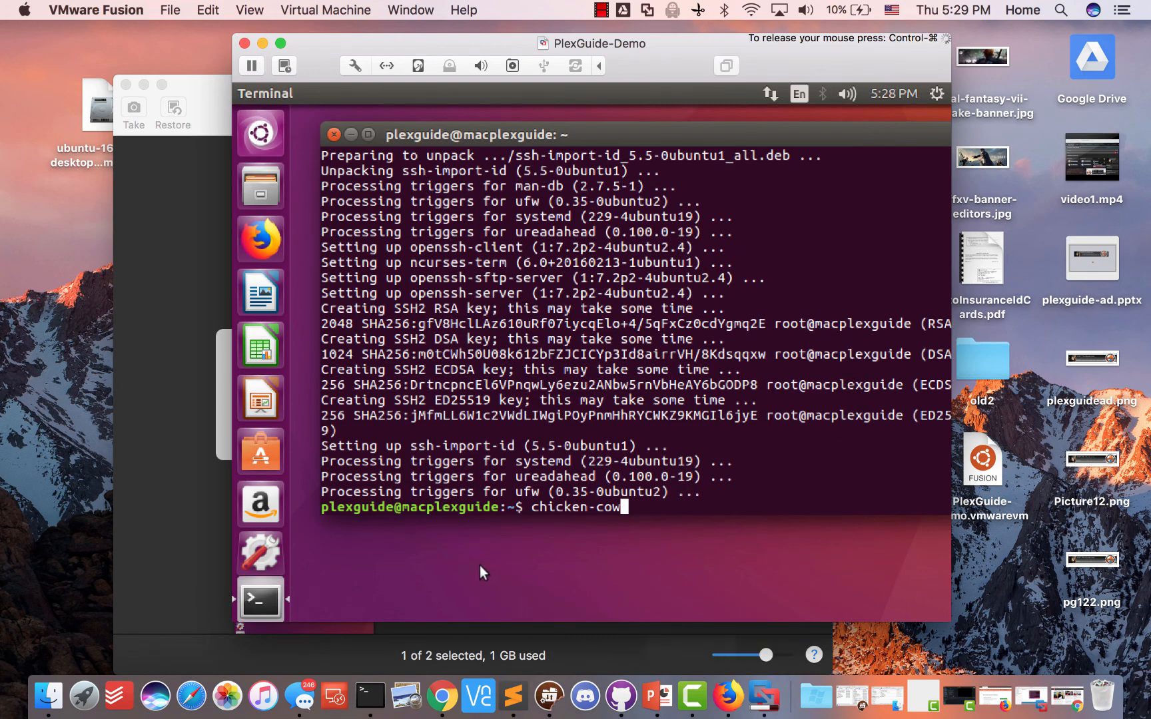
left_click(146, 488)
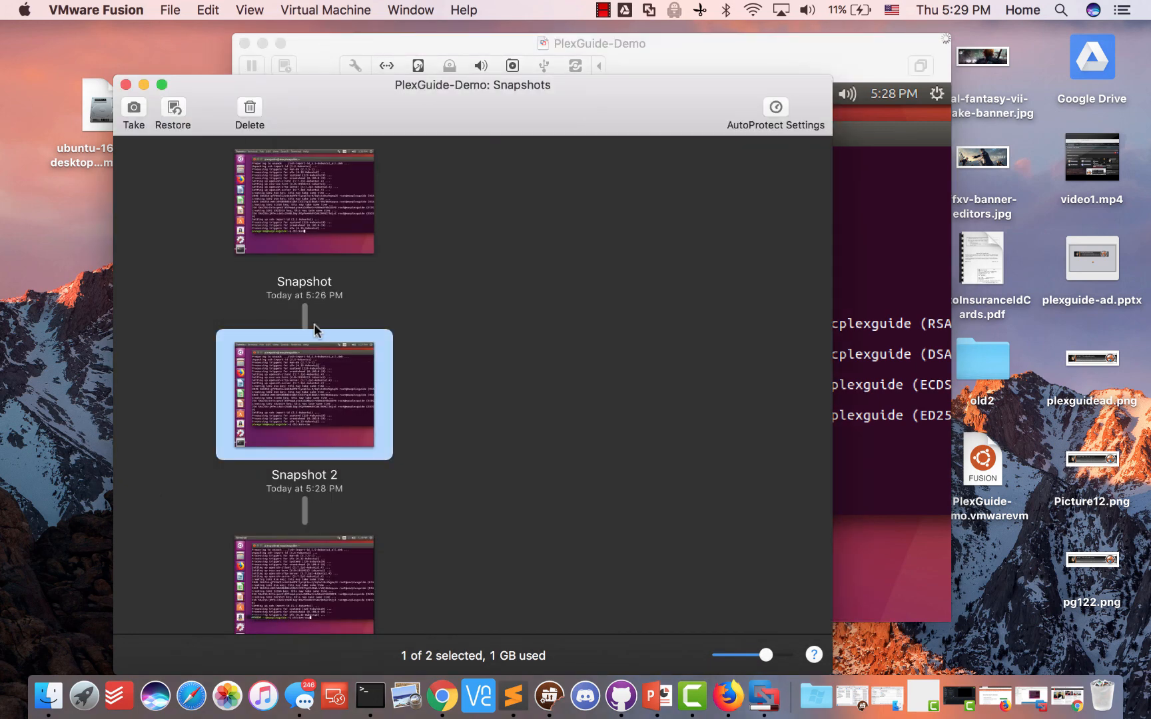
left_click(339, 187)
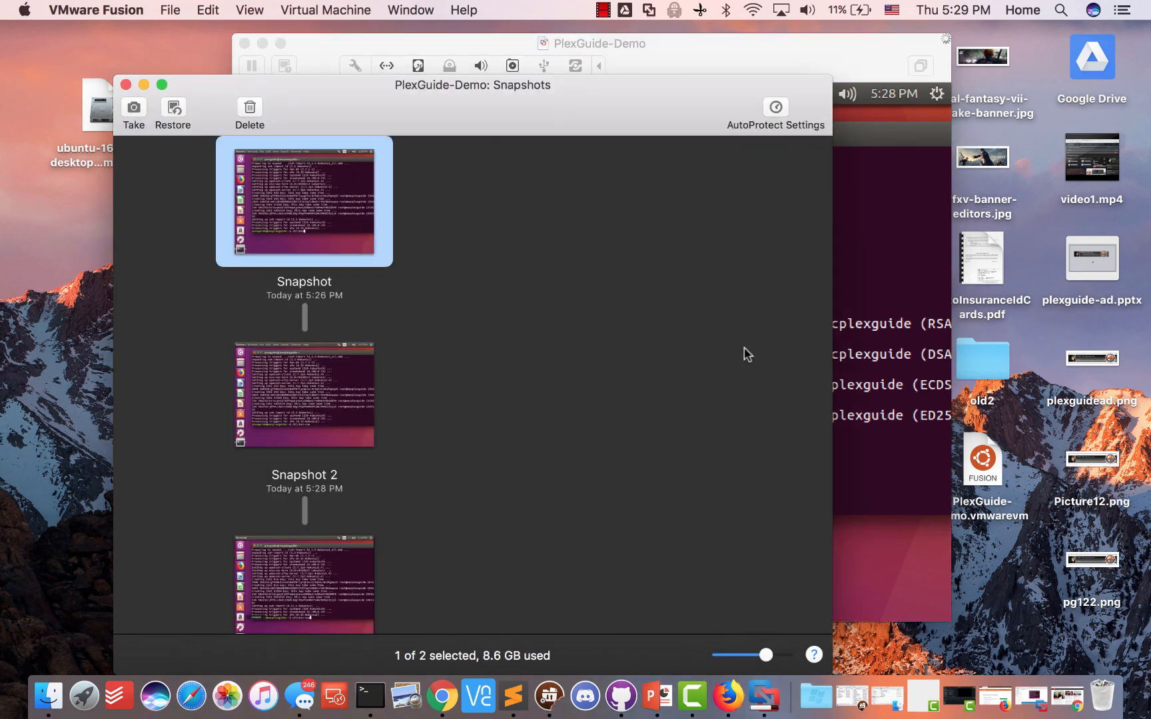
mouse_move(278, 199)
mouse_move(324, 384)
Erase 'chicken-cow' from the VM prompt and bring the Snapshots window back to the front
left_click(879, 418)
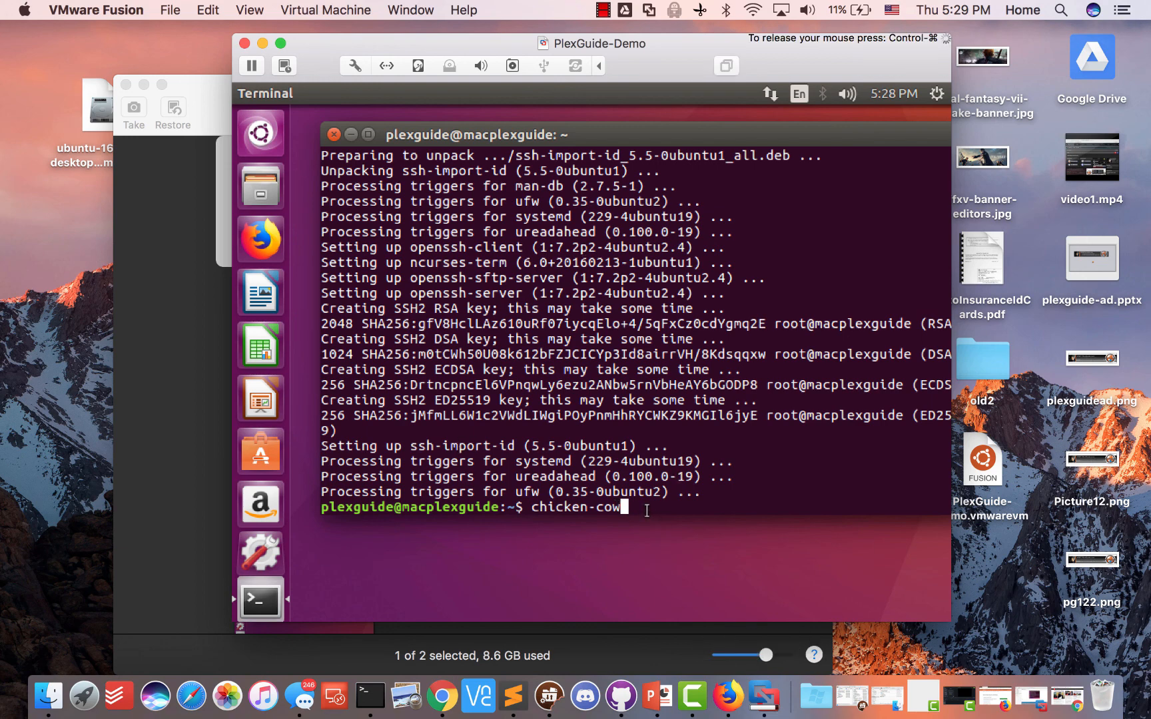
key("BackSpace")
key("BackSpace")
key("BackSpace")
key("BackSpace")
key("BackSpace")
key("BackSpace")
key("BackSpace")
key("BackSpace")
key("BackSpace")
key("BackSpace")
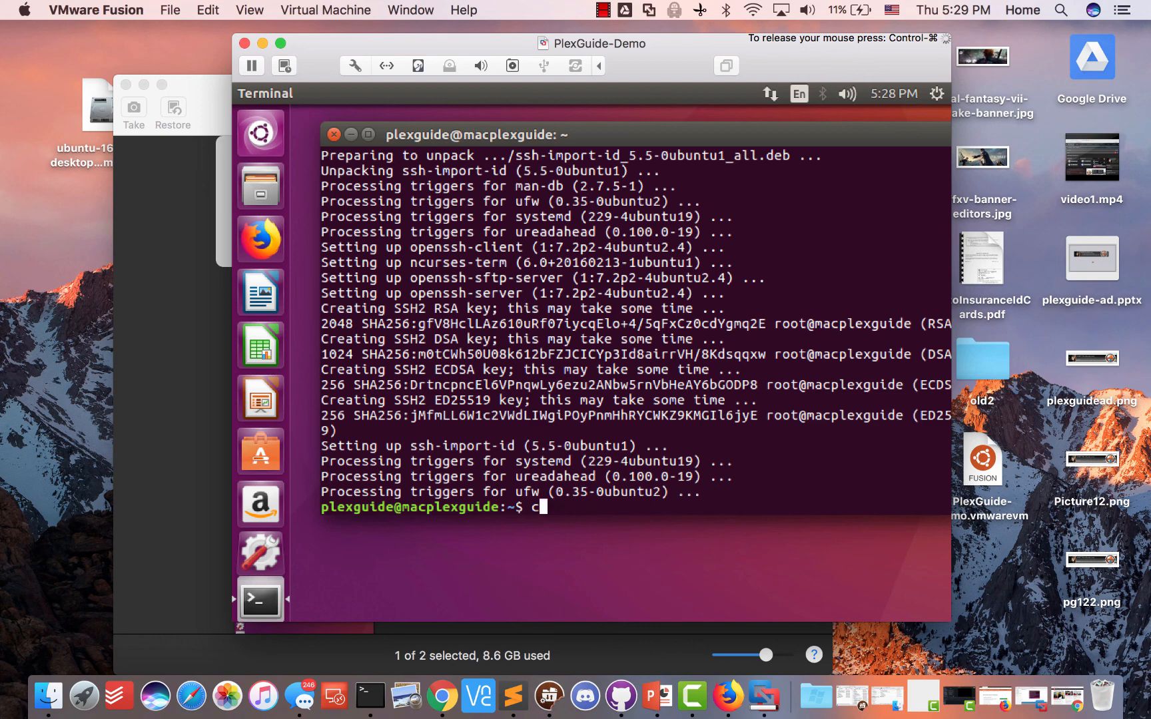
key("BackSpace")
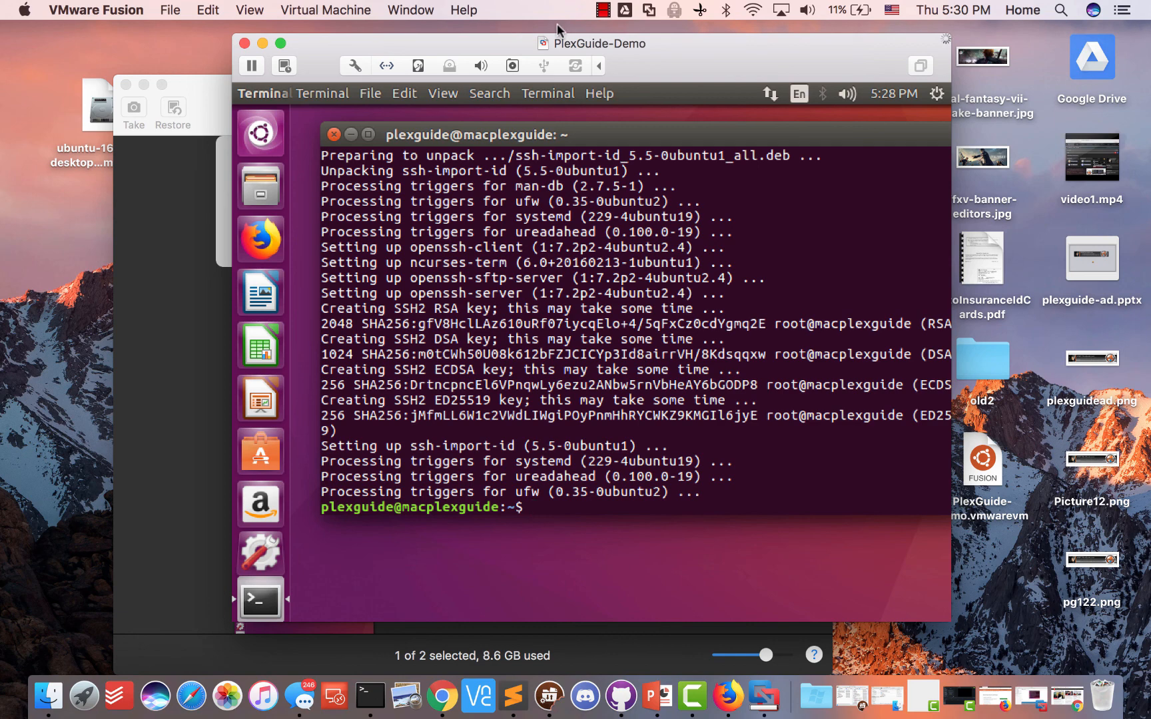
left_click(189, 352)
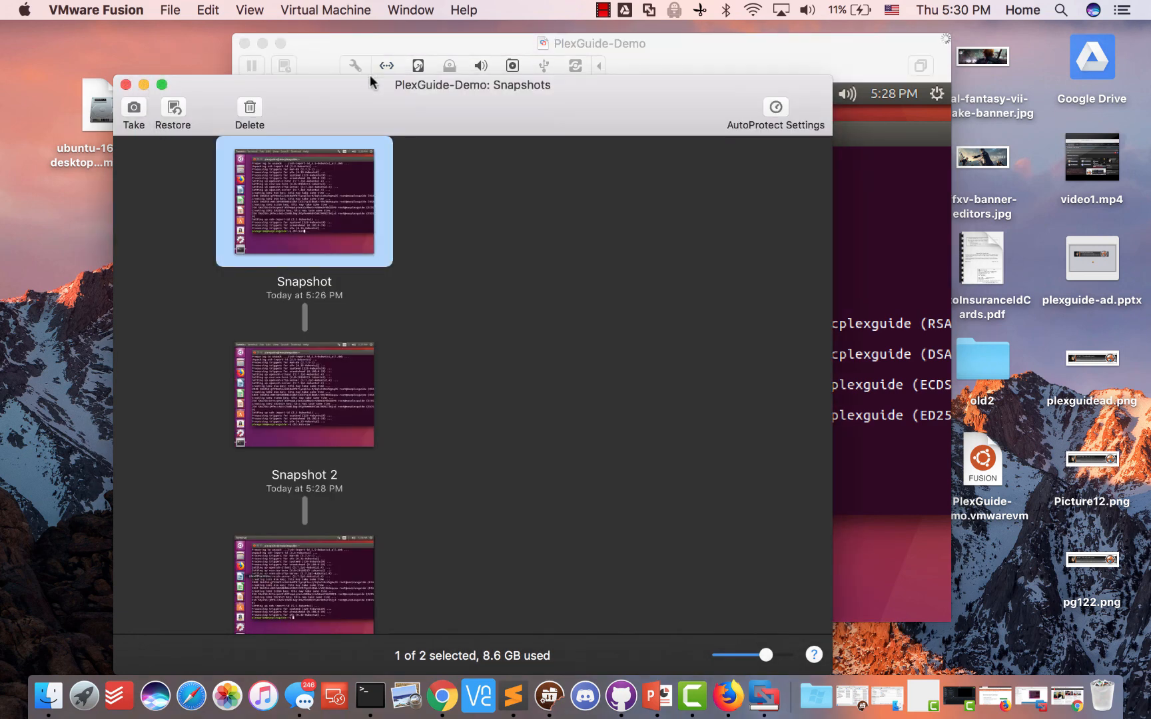
Shift the Snapshots window left and raise the VM's Ubuntu terminal, moved up and left
left_click_drag(388, 76, 351, 76)
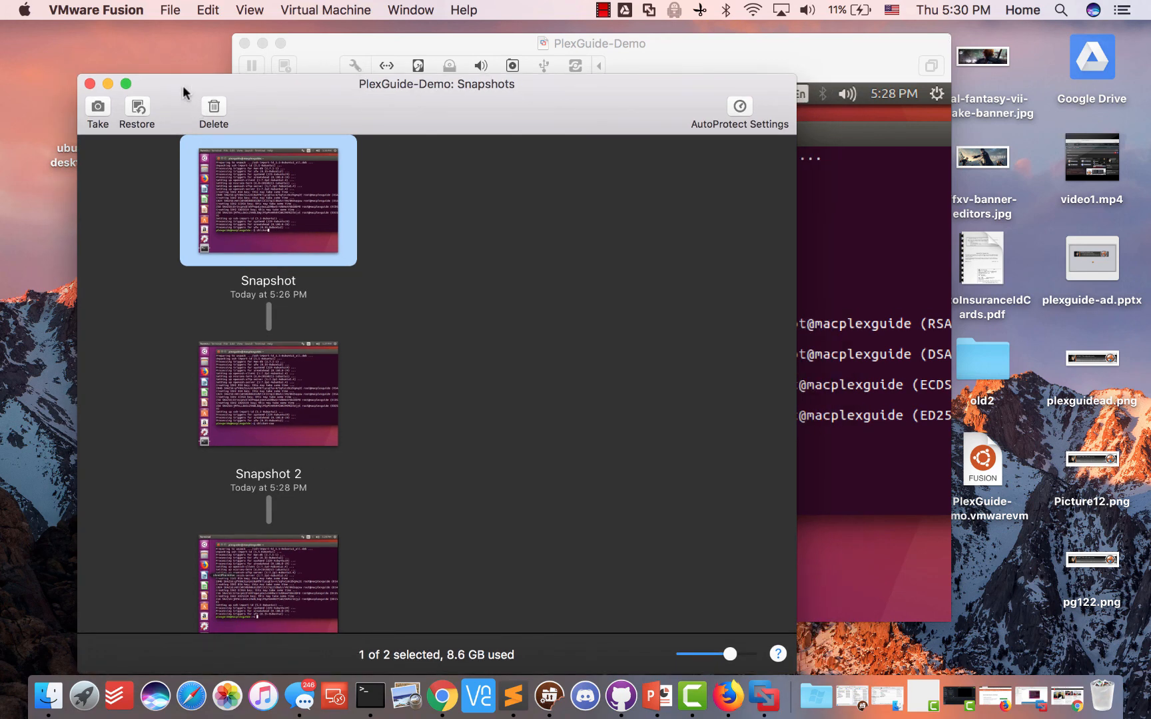
left_click_drag(186, 100, 160, 82)
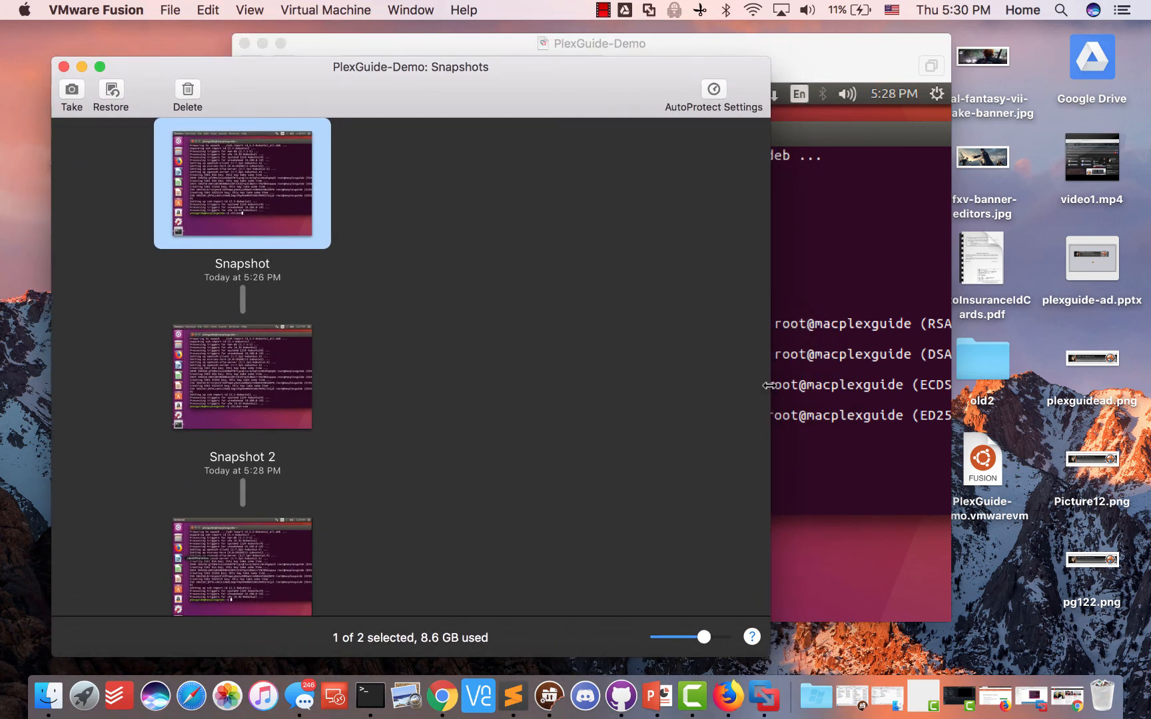
left_click(853, 435)
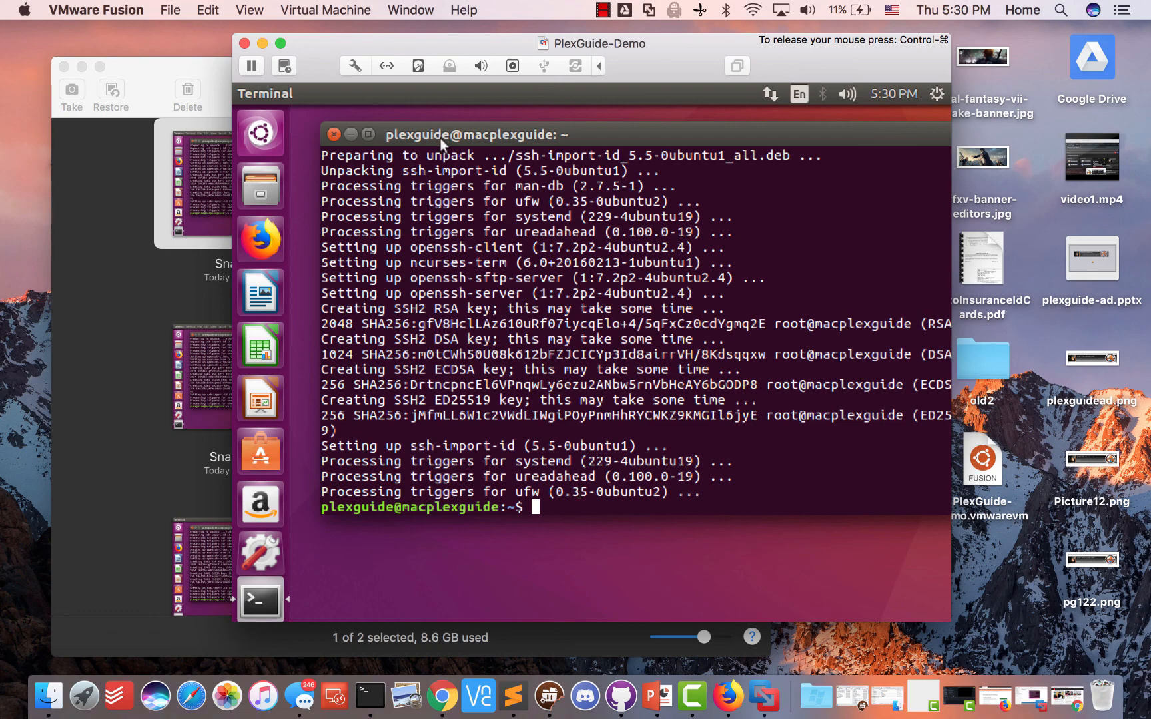
left_click_drag(465, 134, 438, 153)
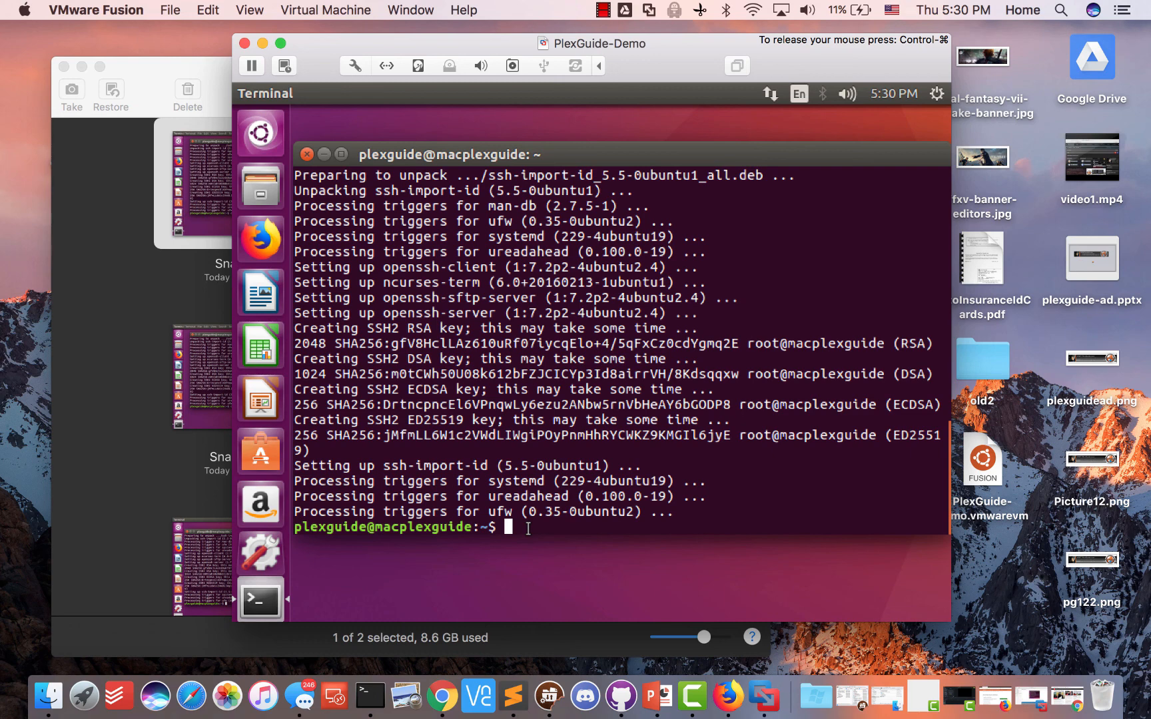
In Firefox, load plexguide.com from the address bar
left_click(727, 695)
left_click(526, 68)
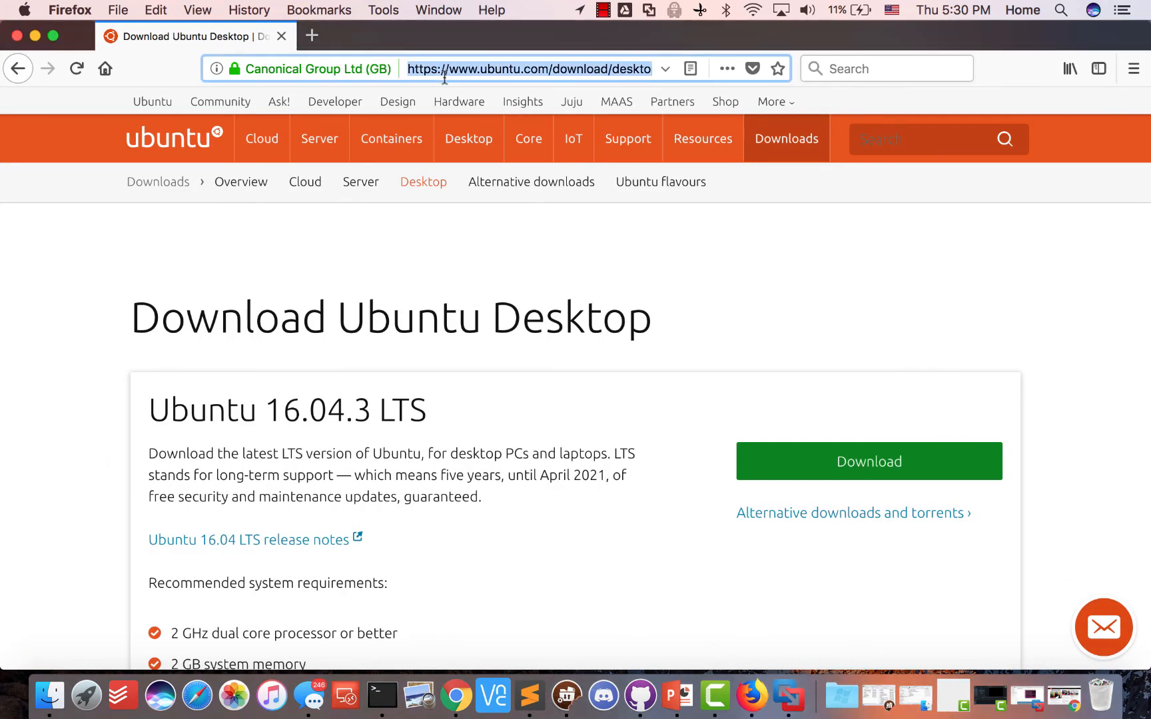
type("plexguide.com")
key("Return")
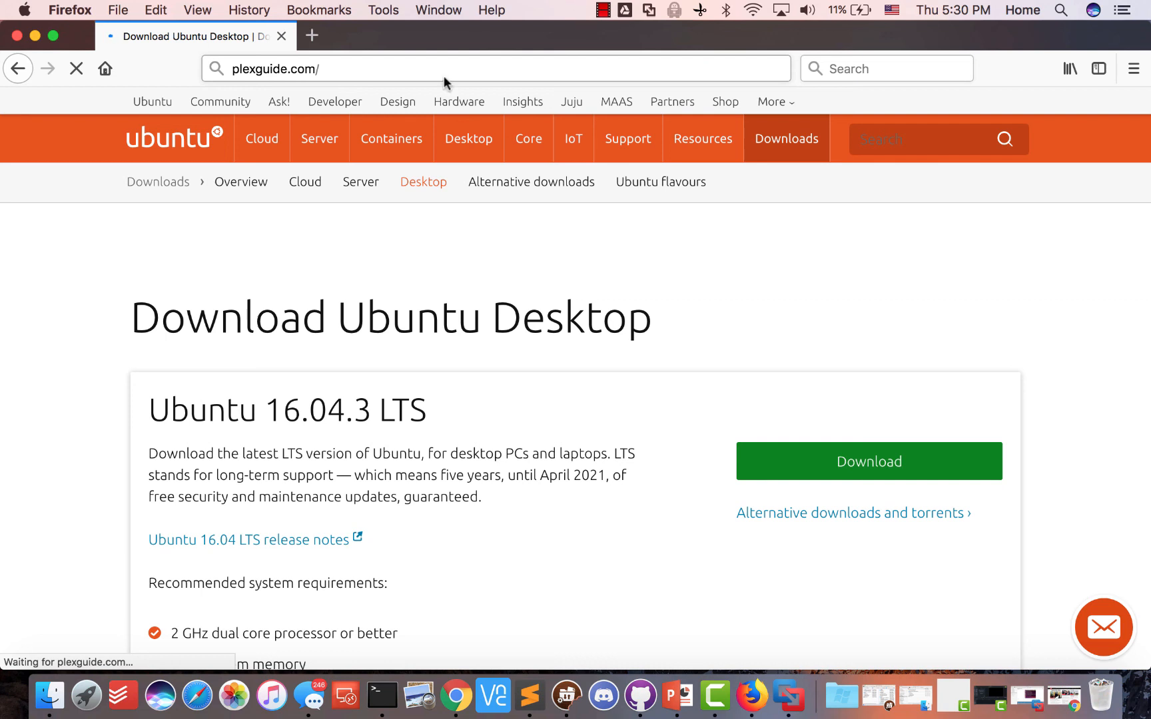
Scroll through the PlexGuide forum's latest posts, then return to the PlexGuide-Demo VM terminal
left_click(787, 697)
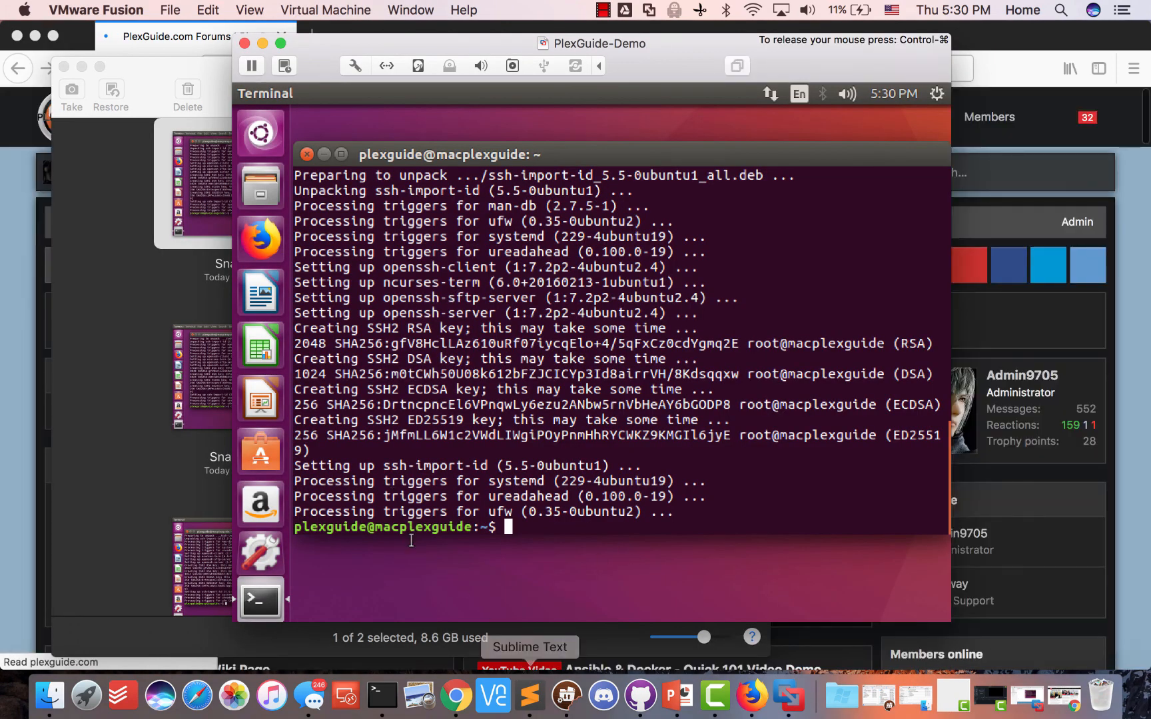
left_click(18, 471)
scroll(254, 480, "down", 3)
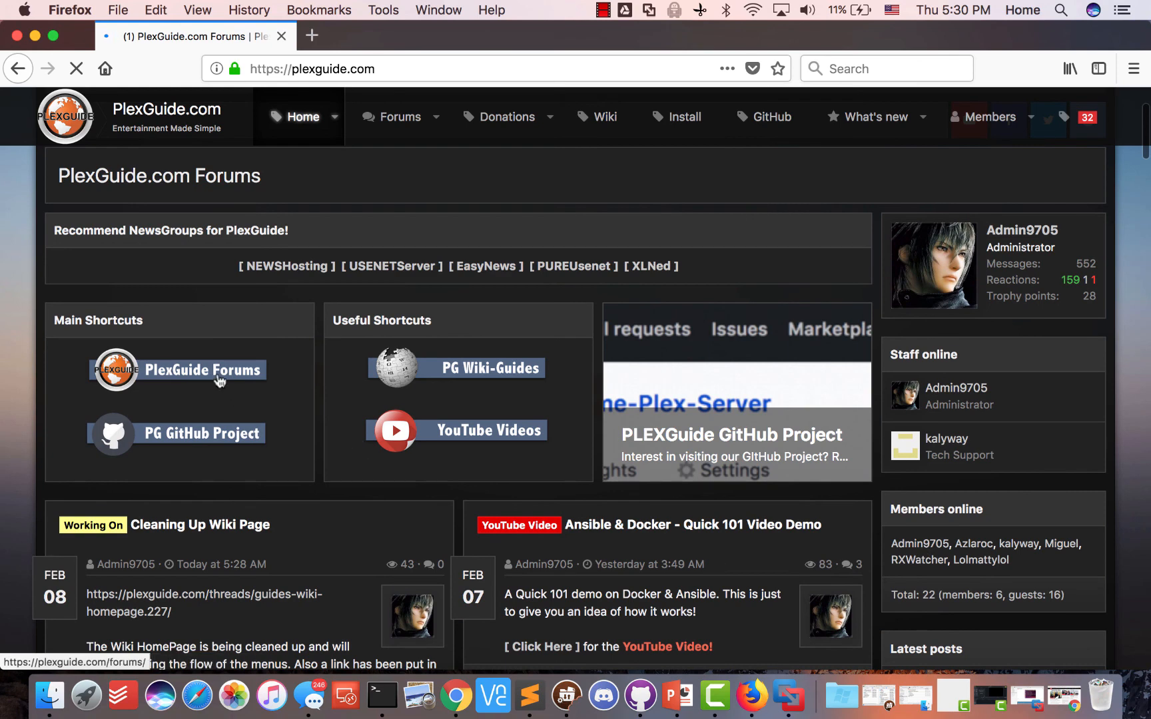
scroll(416, 431, "down", 5)
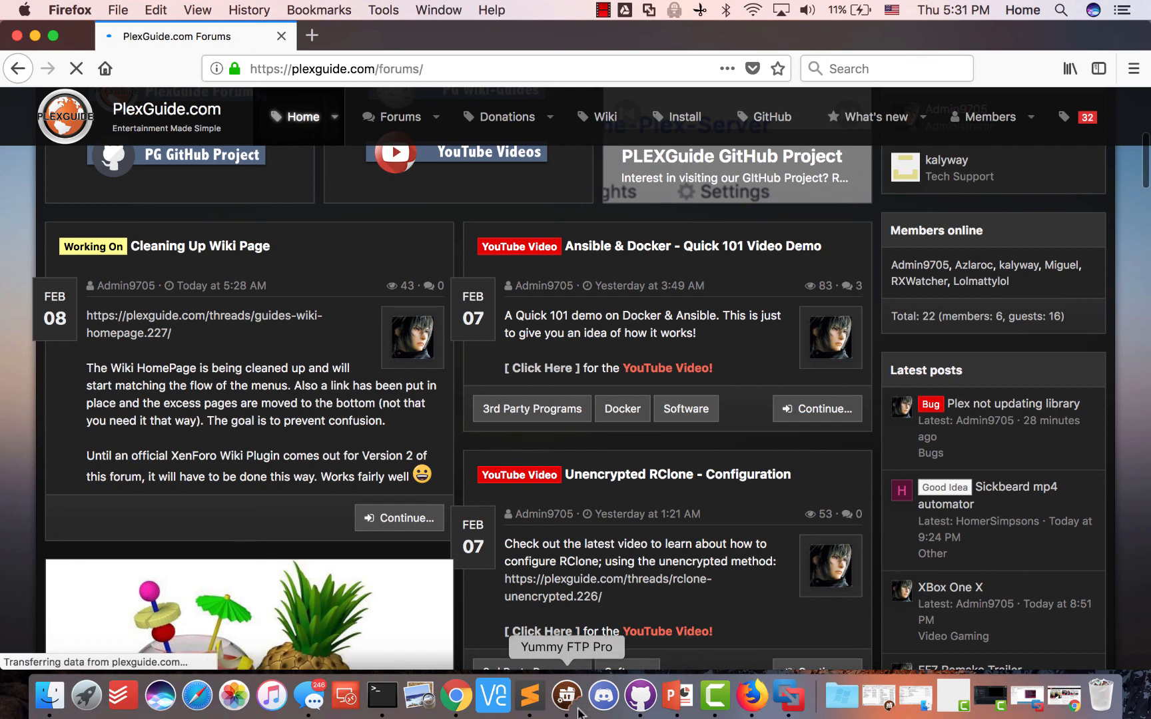
left_click(799, 704)
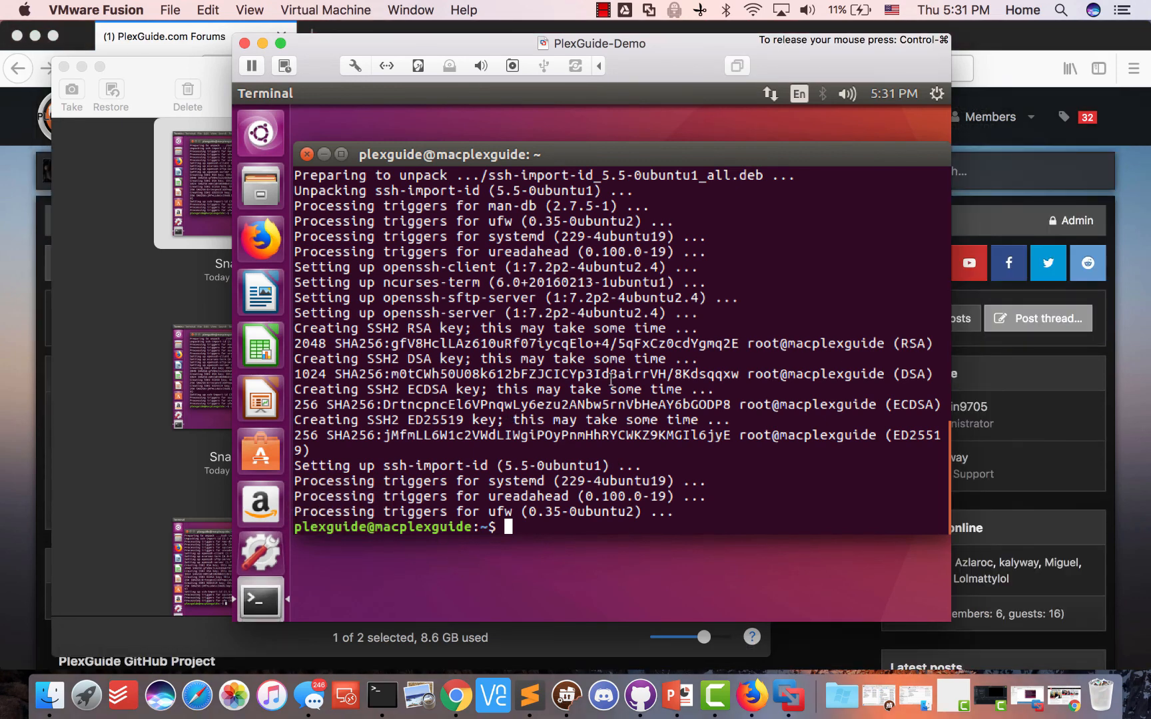
left_click(603, 10)
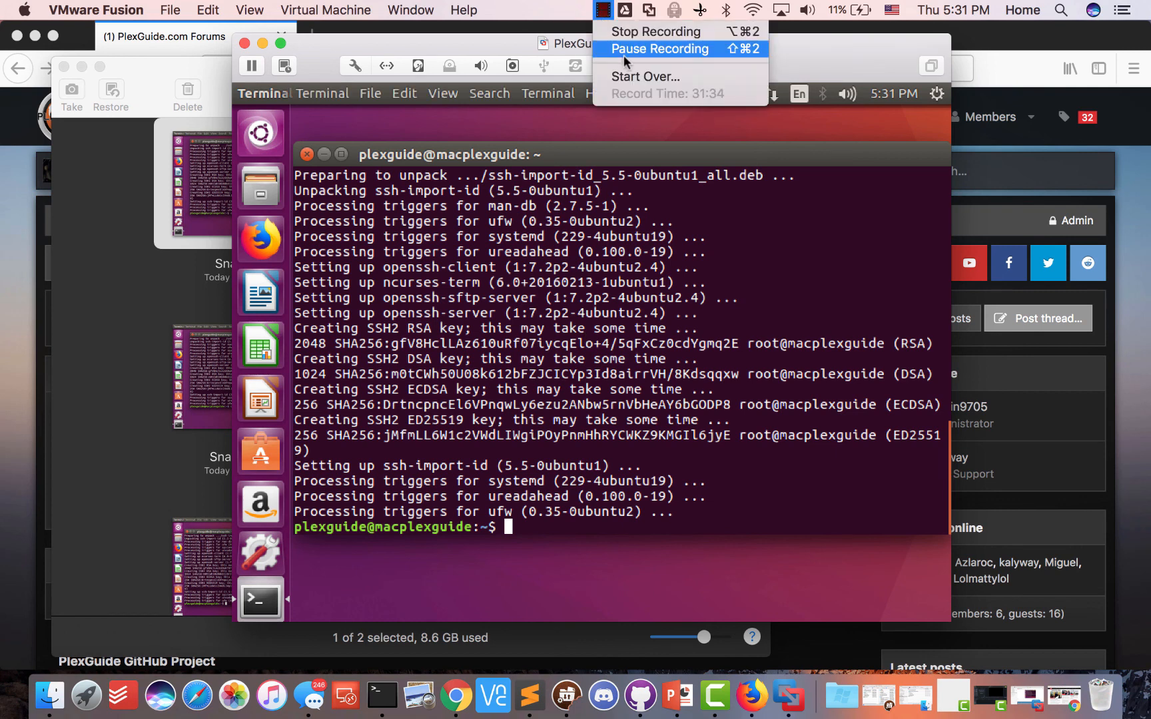